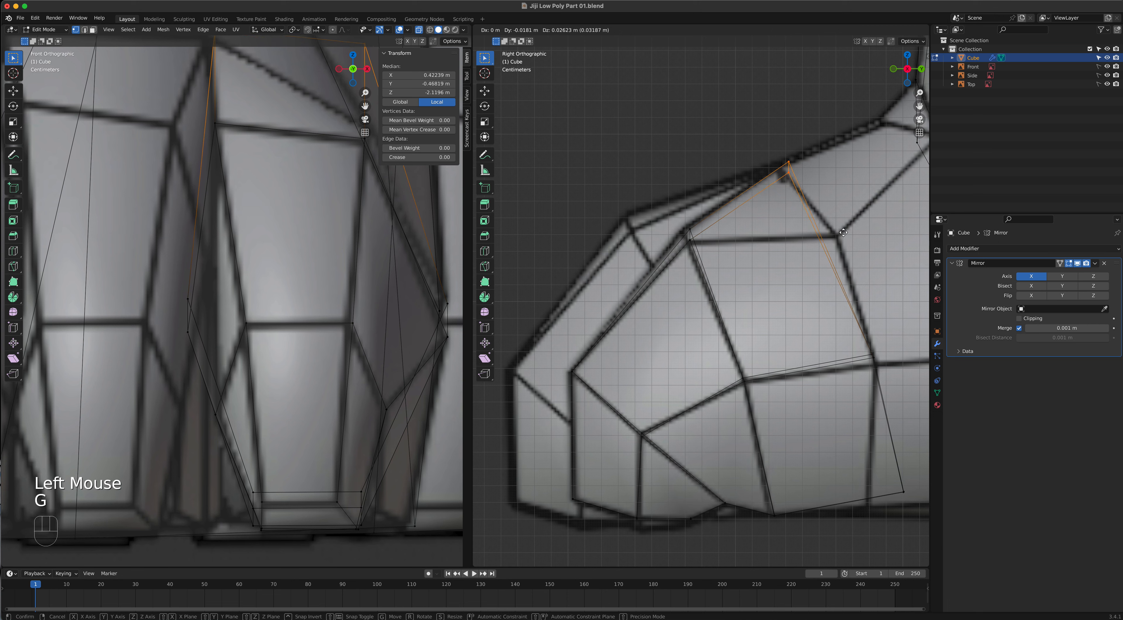
Place the toe's upper rear vertices in the side view, and move its bottom rear vertices onto the reference outline
click(841, 232)
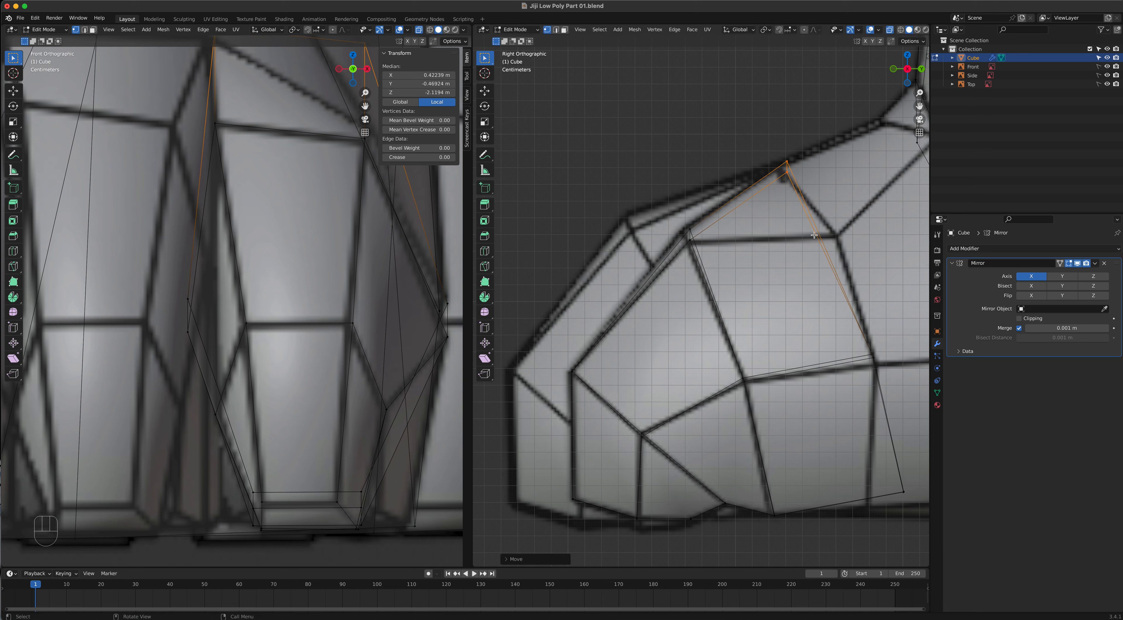
click(903, 491)
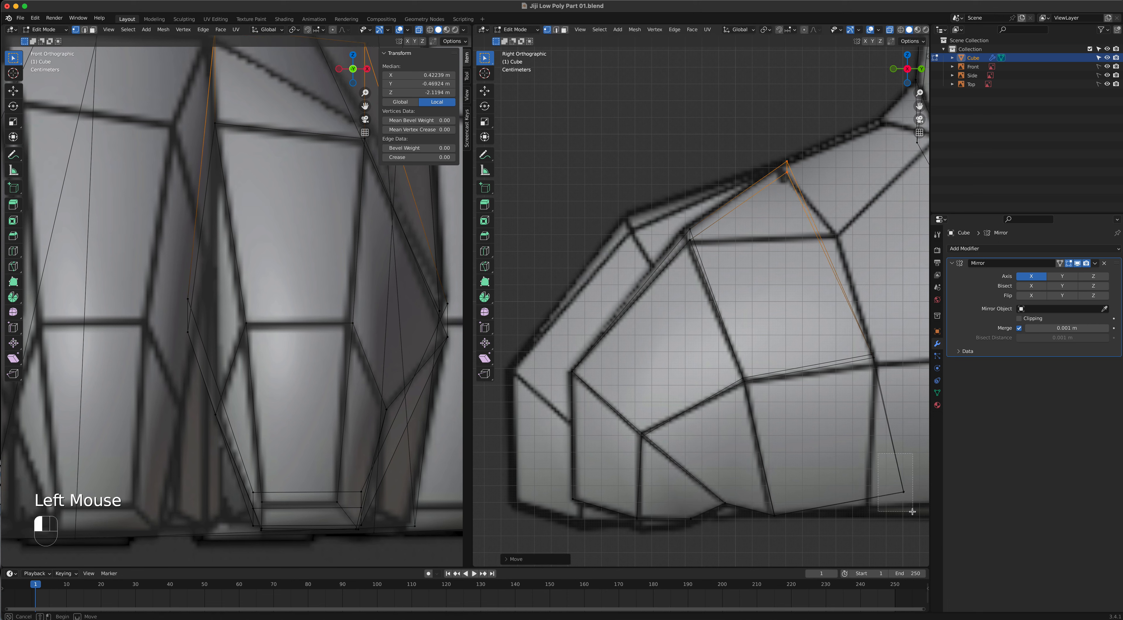
key(g)
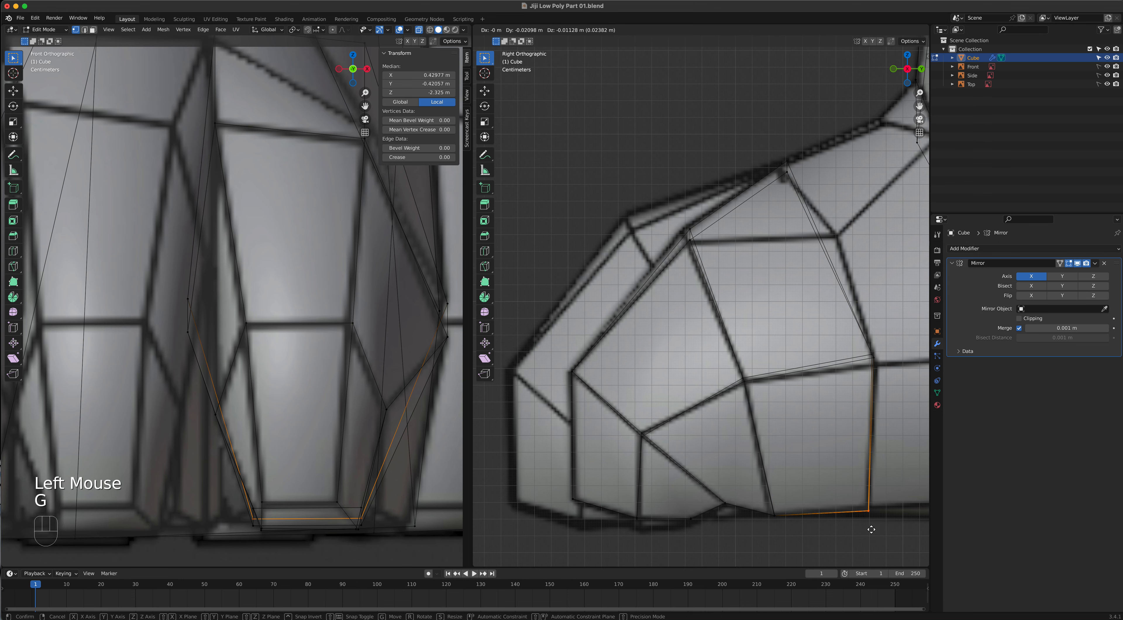
click(871, 529)
scroll(872, 358, down, 4)
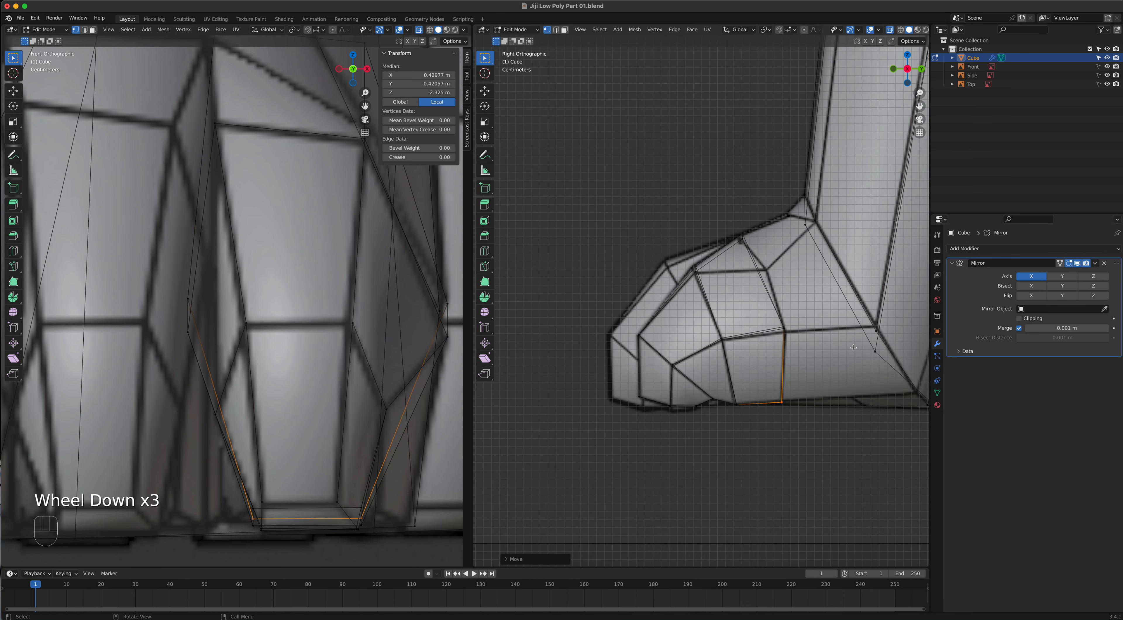
Turn off X-ray and move the two vertices at the widest point of the toe's inner side outward along X
click(890, 30)
middle_drag(892, 196, 974, 314)
click(641, 322)
shift+click(667, 335)
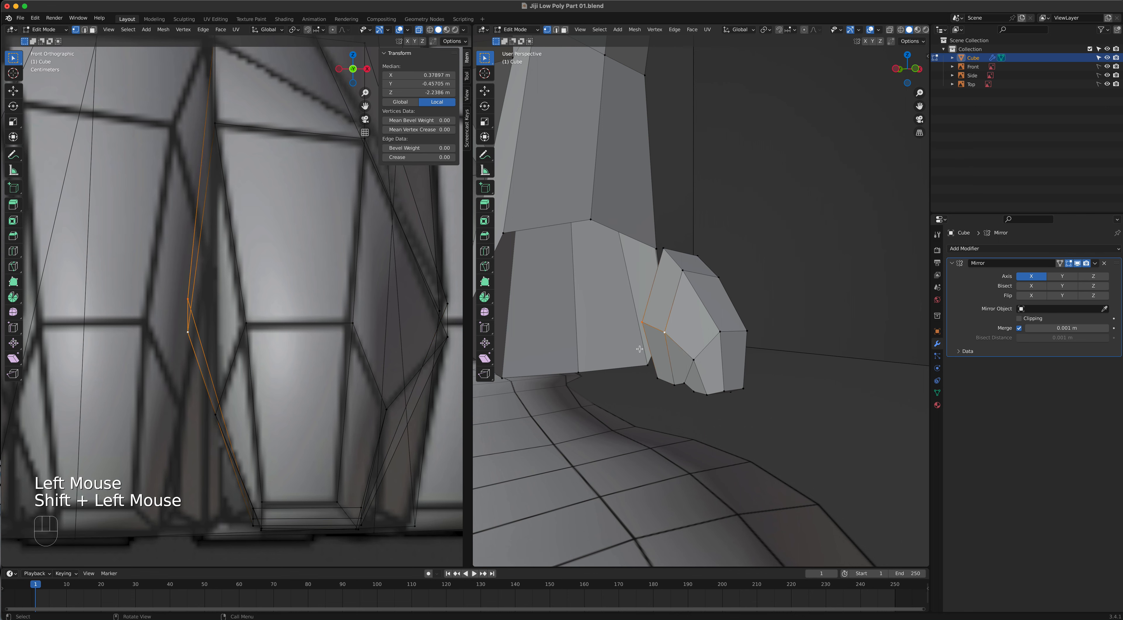
key(g)
key(x)
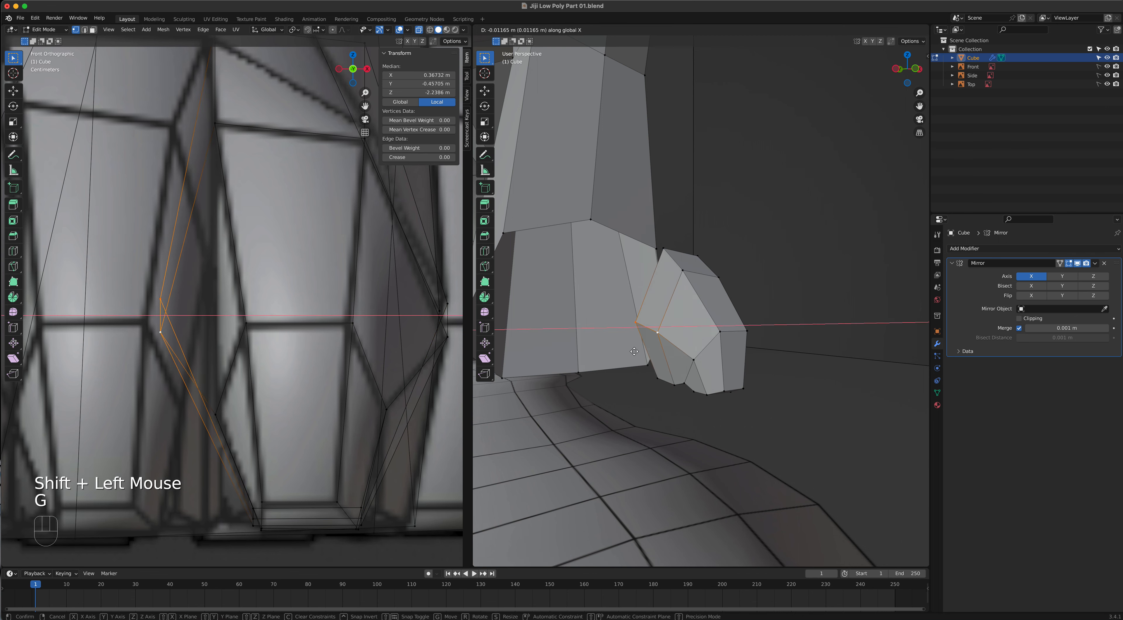
click(647, 358)
Raise the two vertices of the notch on the toe's underside about 0.008 m along Z
middle_drag(647, 357, 747, 439)
scroll(720, 357, up, 2)
click(713, 403)
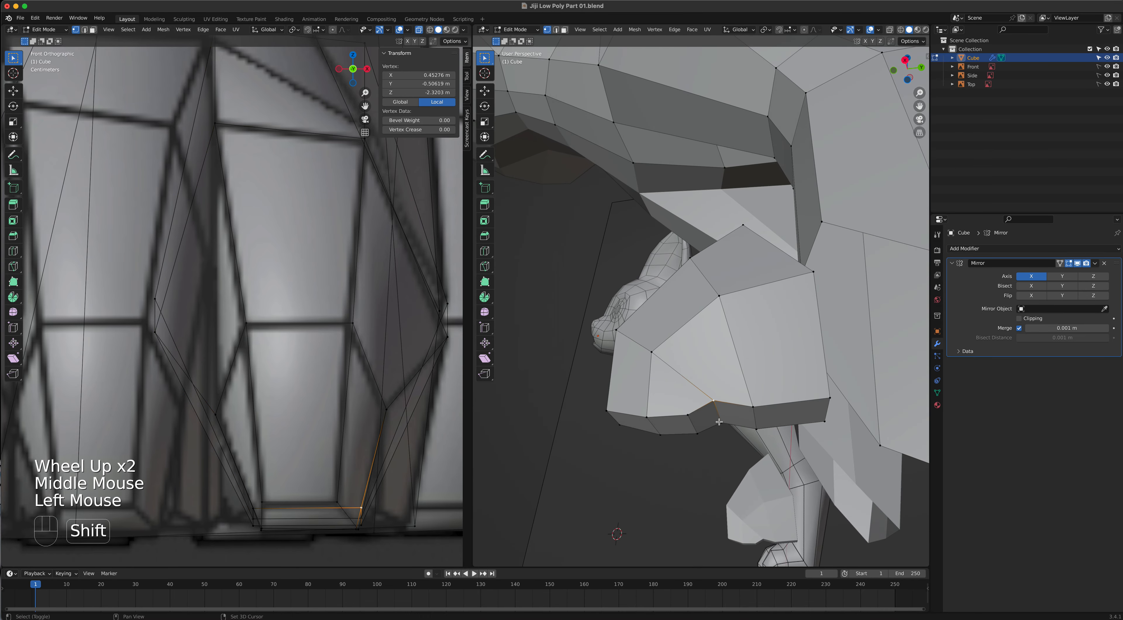
shift+click(718, 398)
key(g)
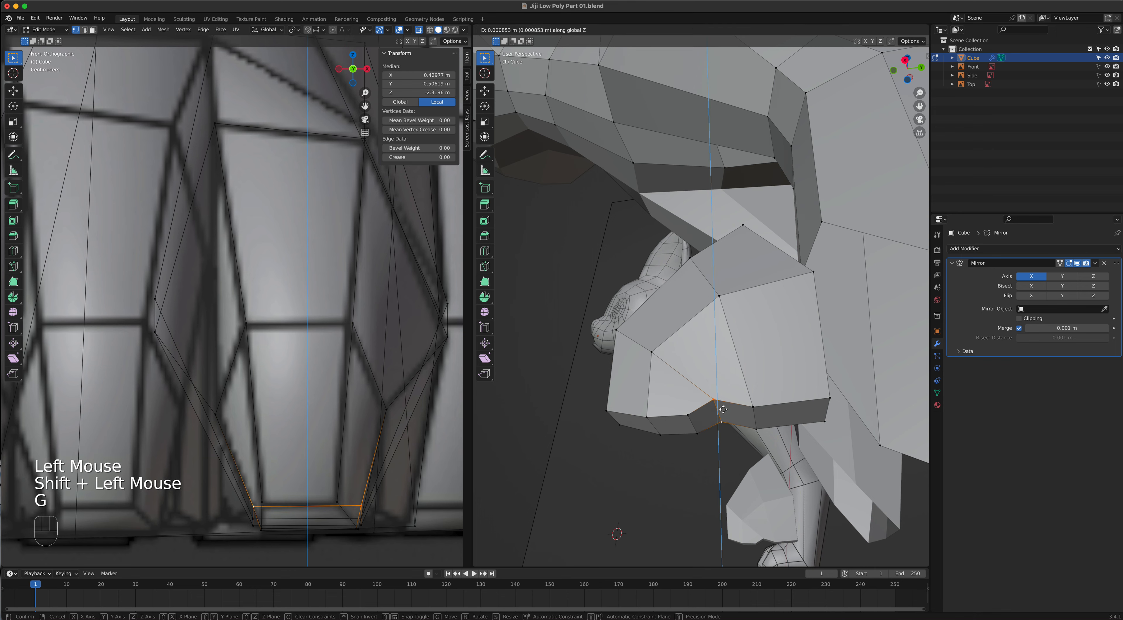
click(762, 358)
In face mode, select the toe's two front underside faces and grow the selection until it covers the toe
middle_drag(762, 358, 745, 395)
middle_drag(683, 367, 859, 364)
middle_drag(662, 241, 687, 328)
scroll(353, 412, down, 2)
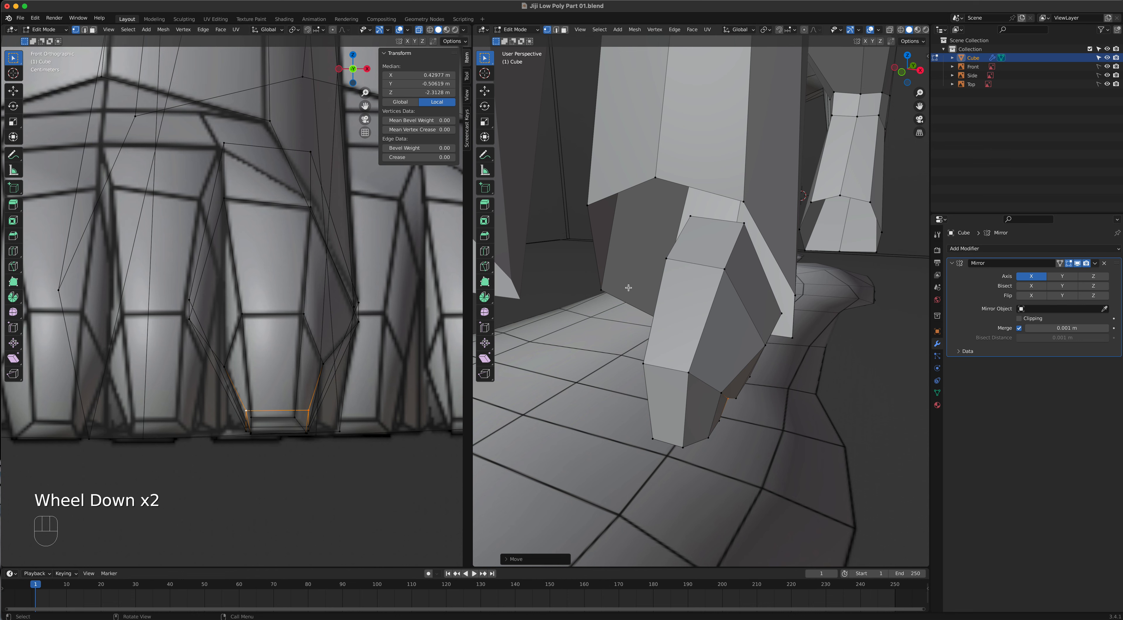
middle_drag(660, 387, 684, 378)
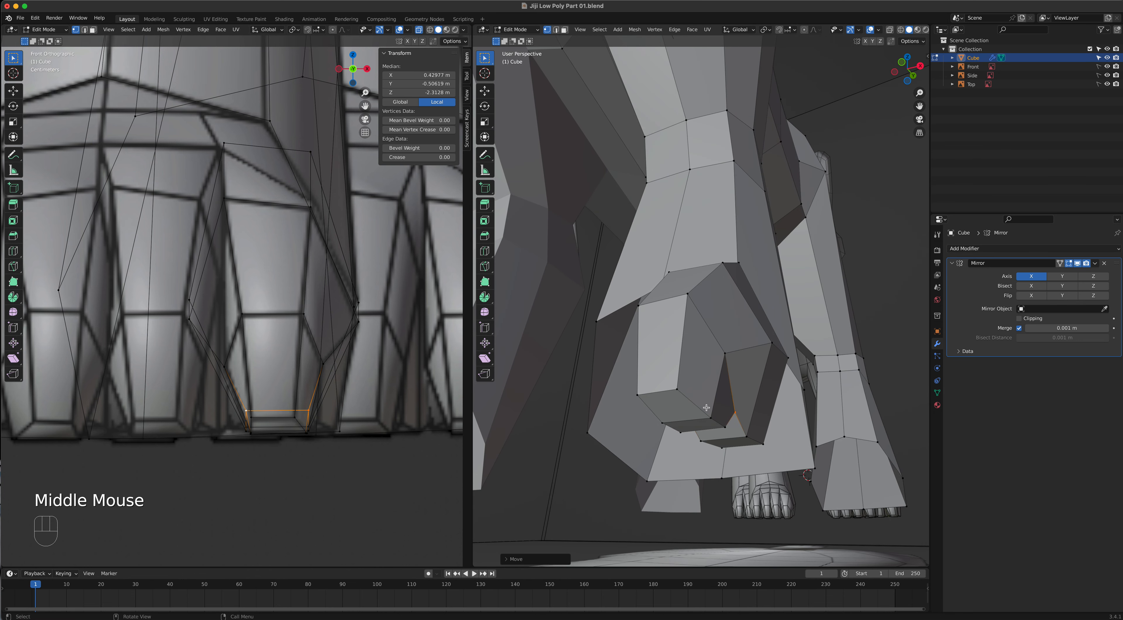
key(3)
click(680, 415)
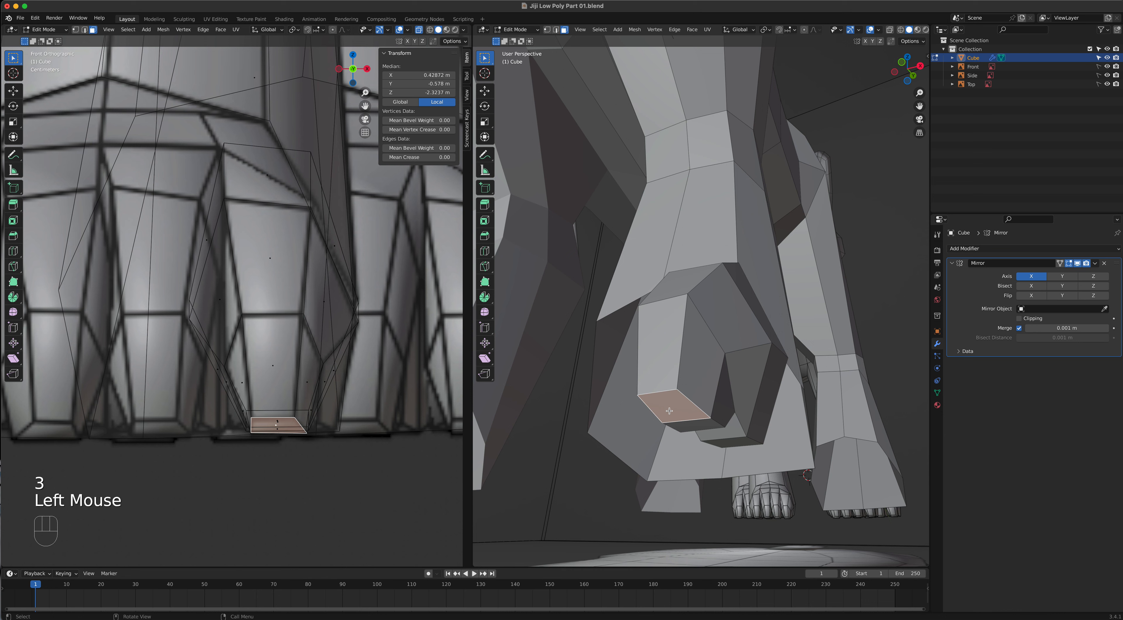
shift+click(693, 426)
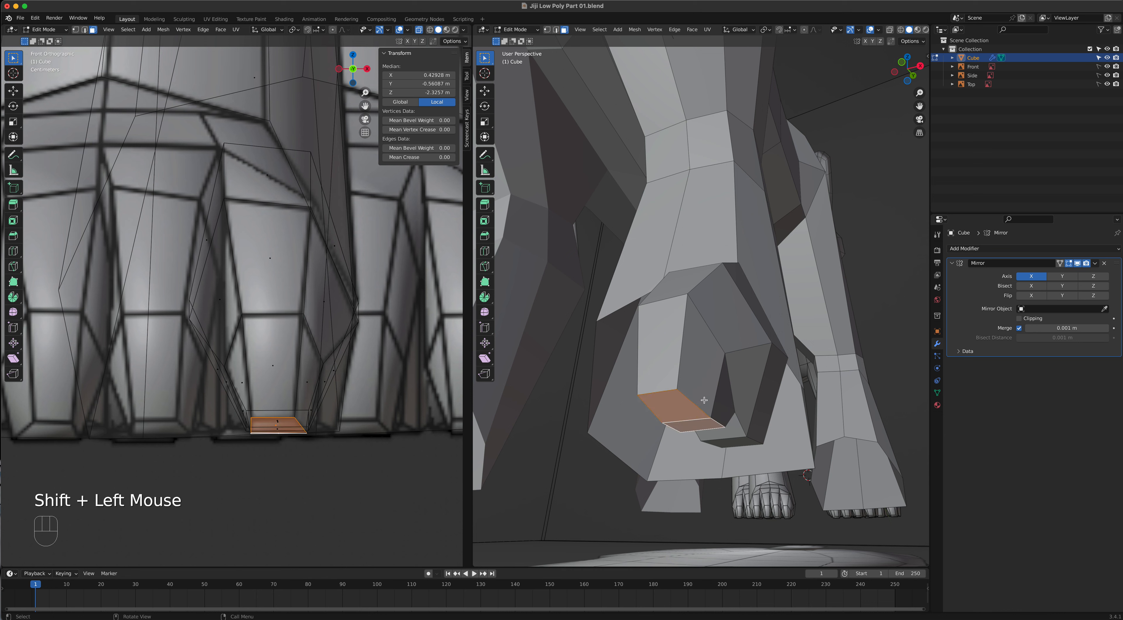
key(ctrl+KP_Add)
key(ctrl+KP_Add)
key(ctrl+KP_Add)
key(ctrl+KP_Add)
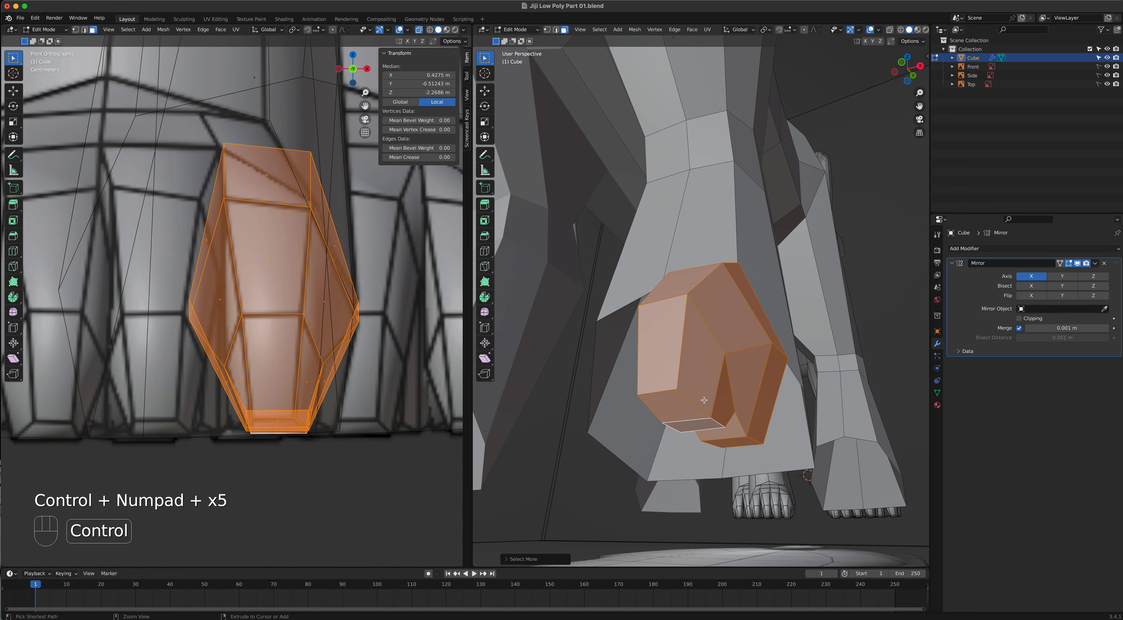
Reselect the two underside faces, apply Select More, and repeat it until the whole toe is selected
middle_drag(705, 291, 679, 402)
click(730, 384)
click(678, 401)
shift+click(695, 421)
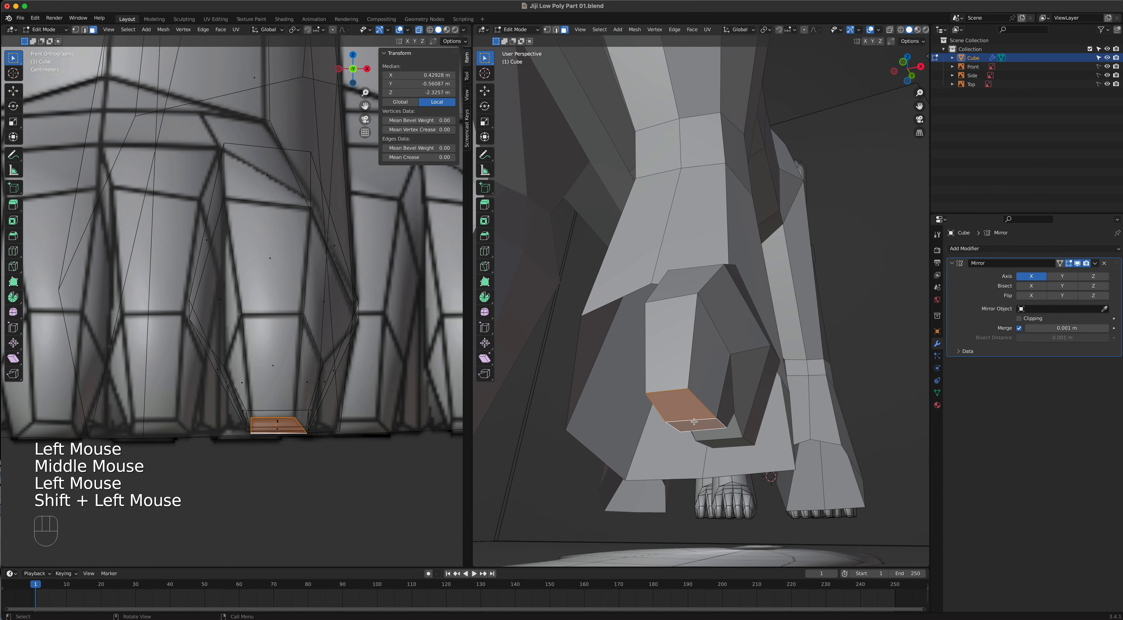
click(600, 30)
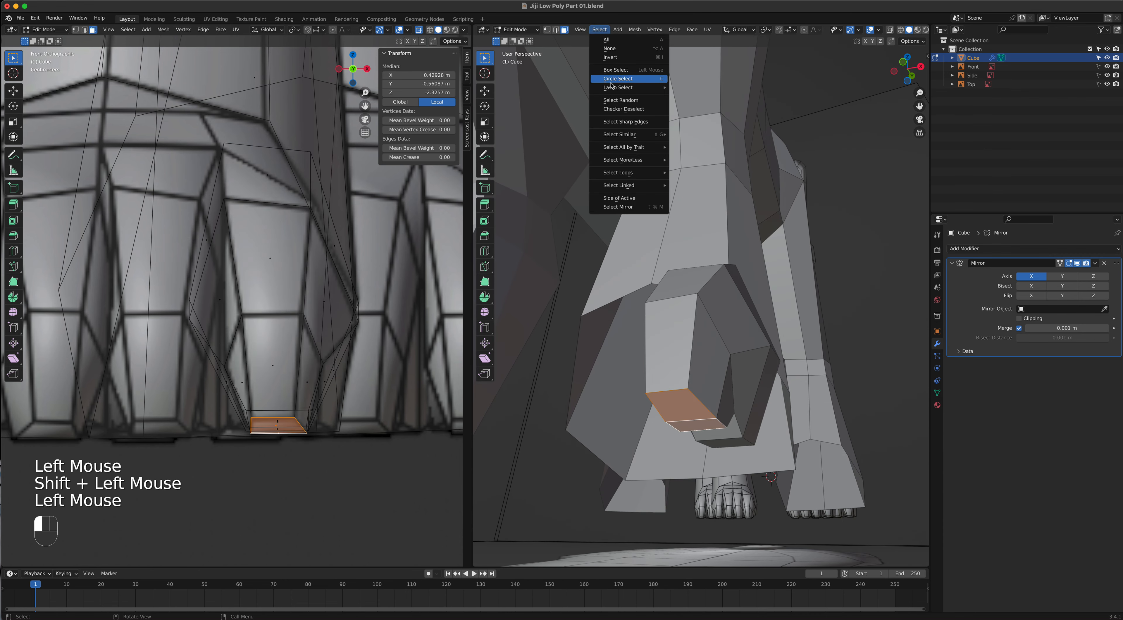
mouse_move(628, 161)
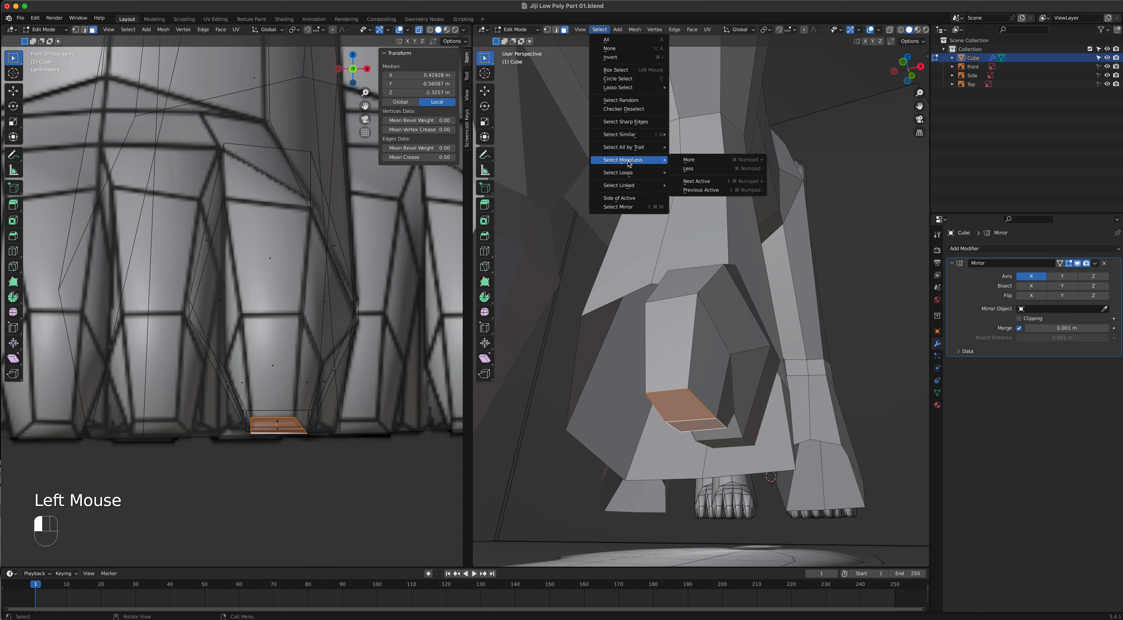
click(702, 162)
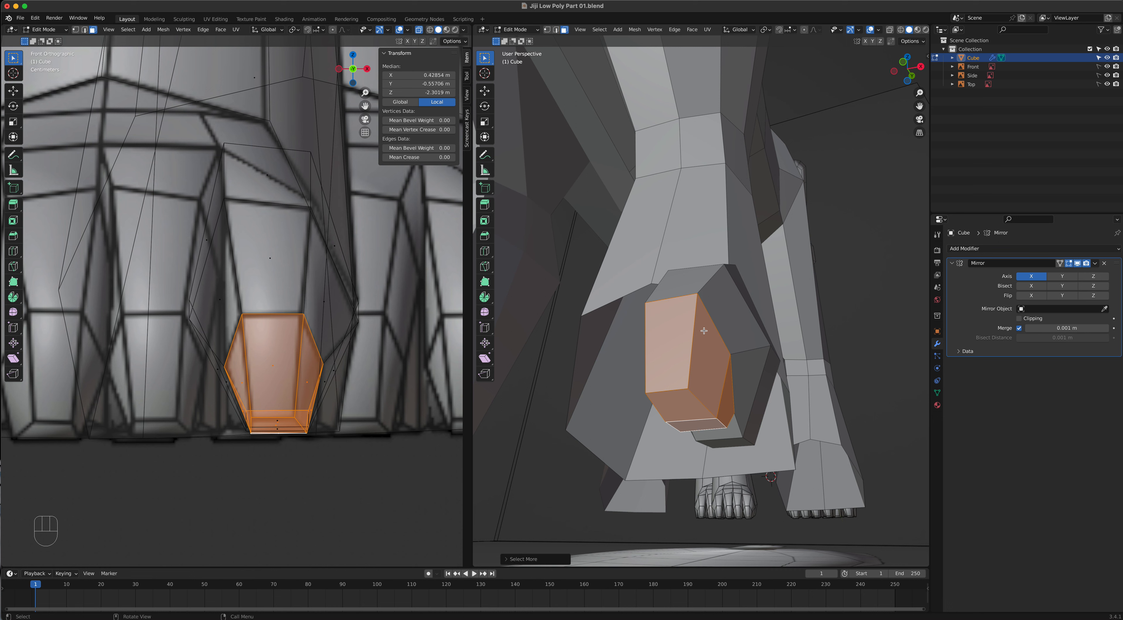
key(shift+r)
key(shift+r)
key(shift+r)
key(shift+r)
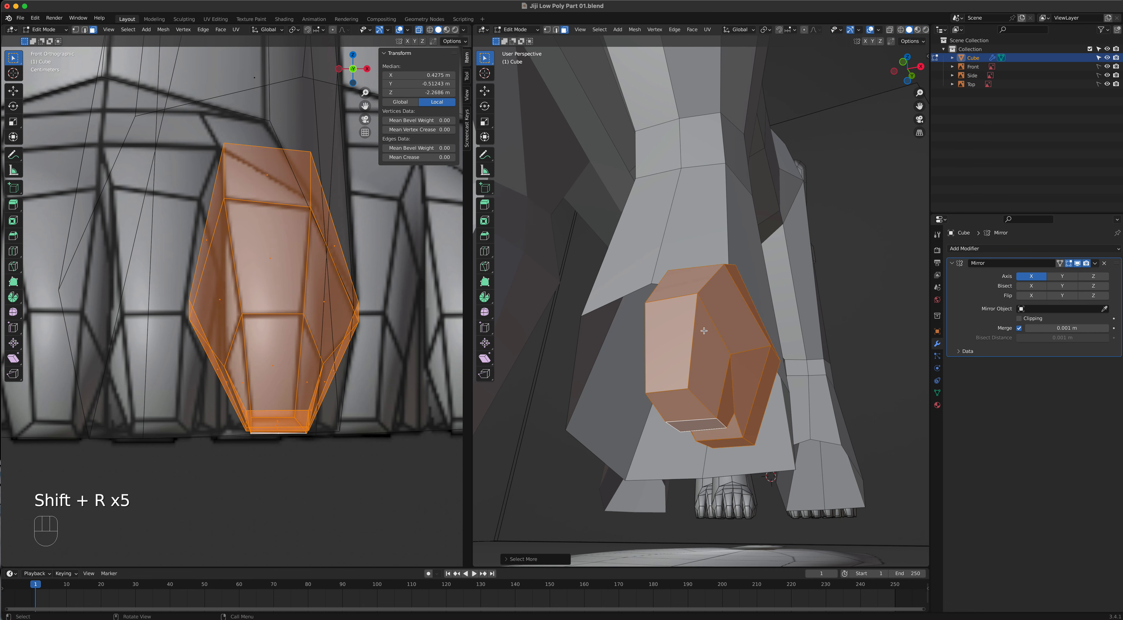
Duplicate the toe three times in the front view, placing each copy over one of the other reference toes
scroll(299, 338, down, 2)
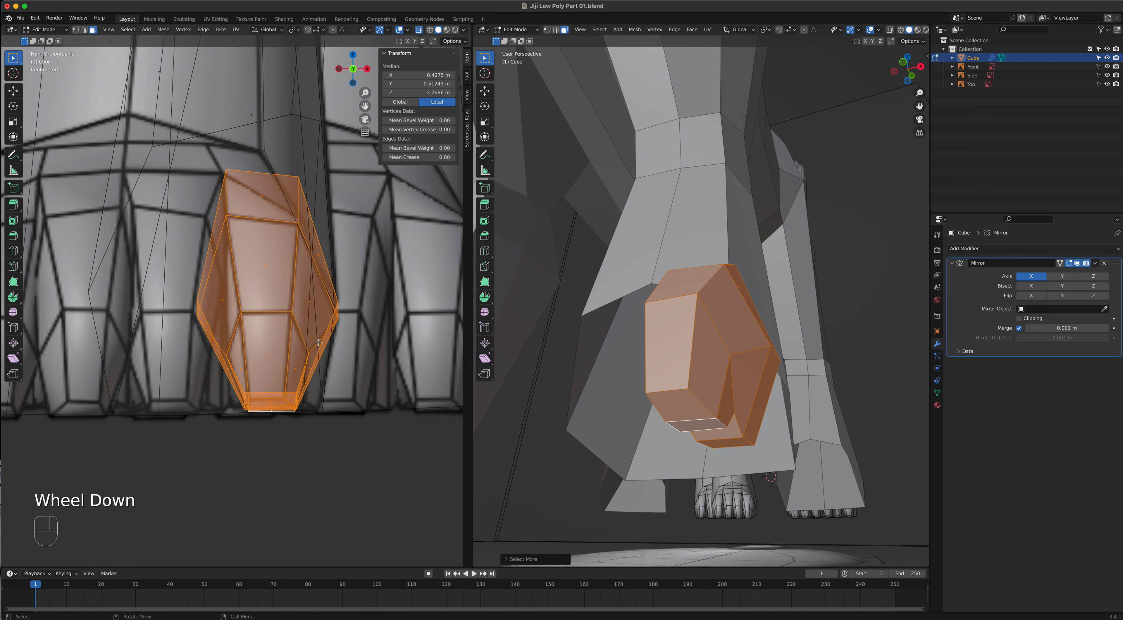
shift+middle_drag(284, 323, 367, 387)
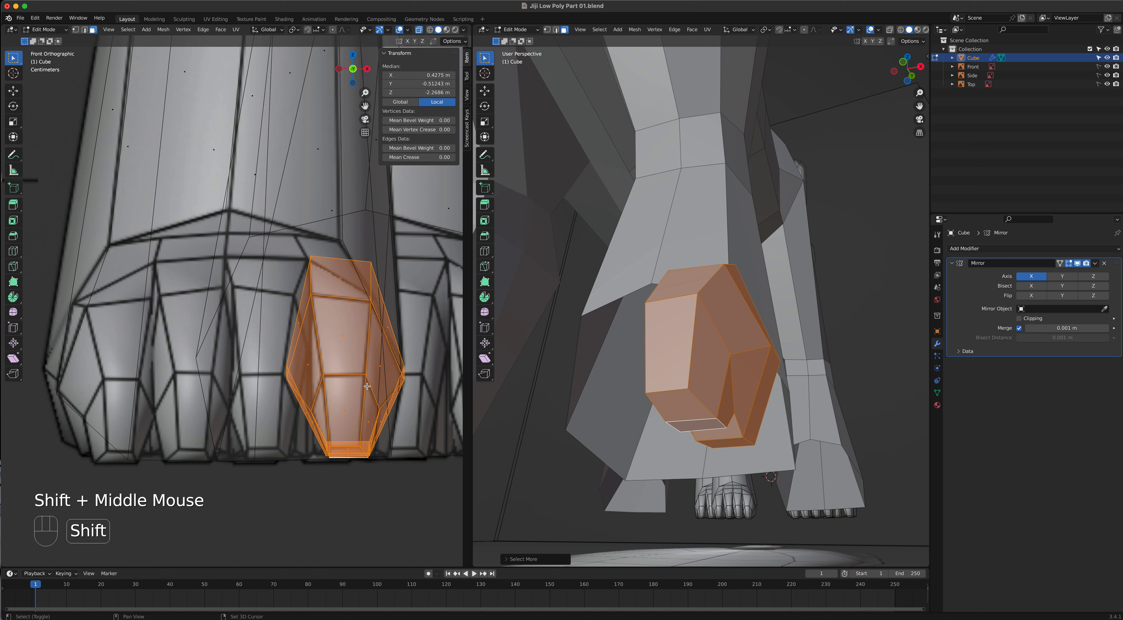
key(shift+d)
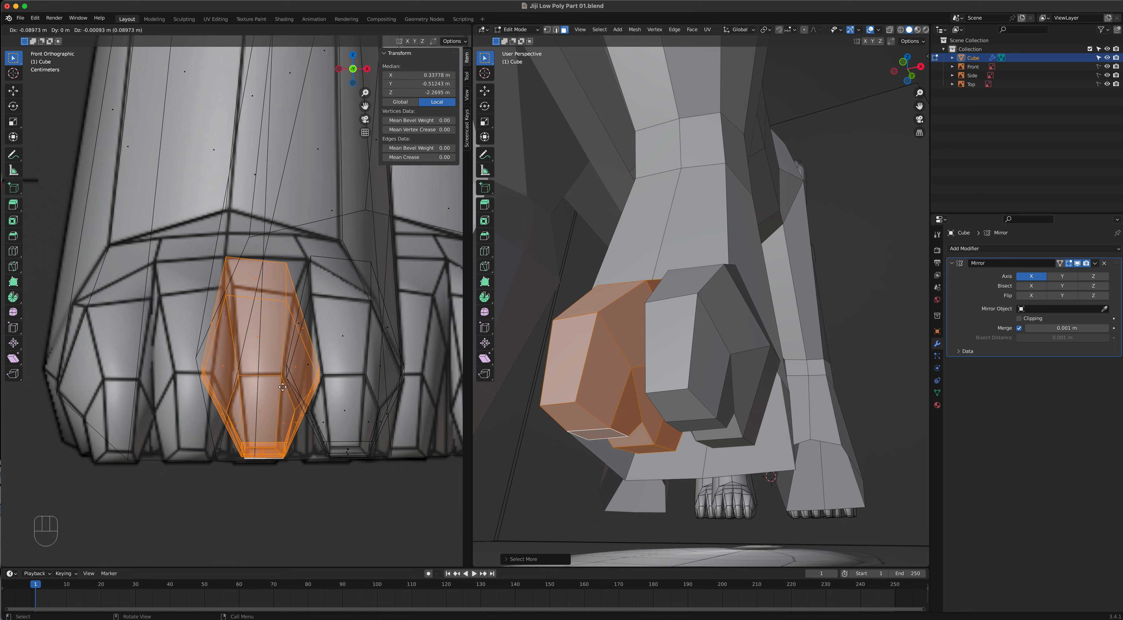
click(282, 387)
key(shift+d)
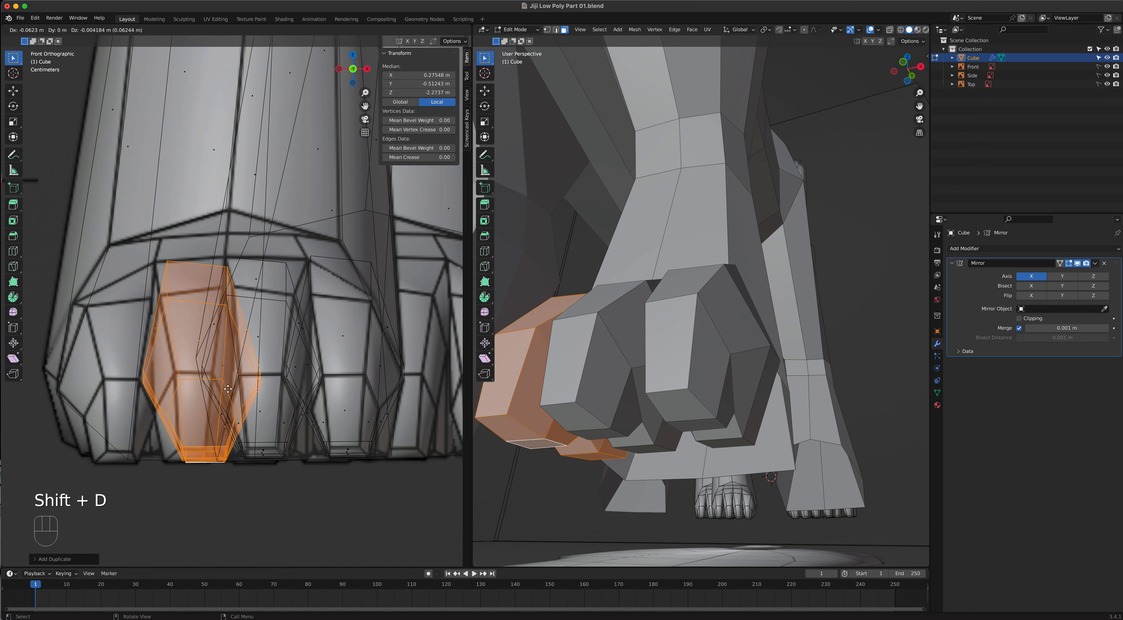
click(220, 389)
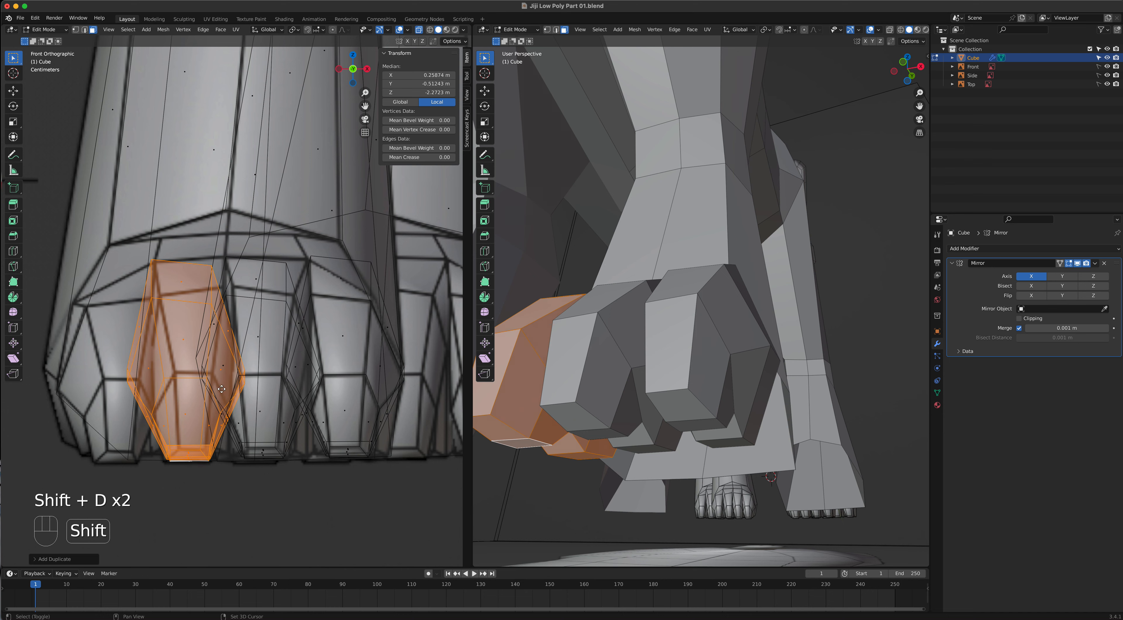
key(shift+d)
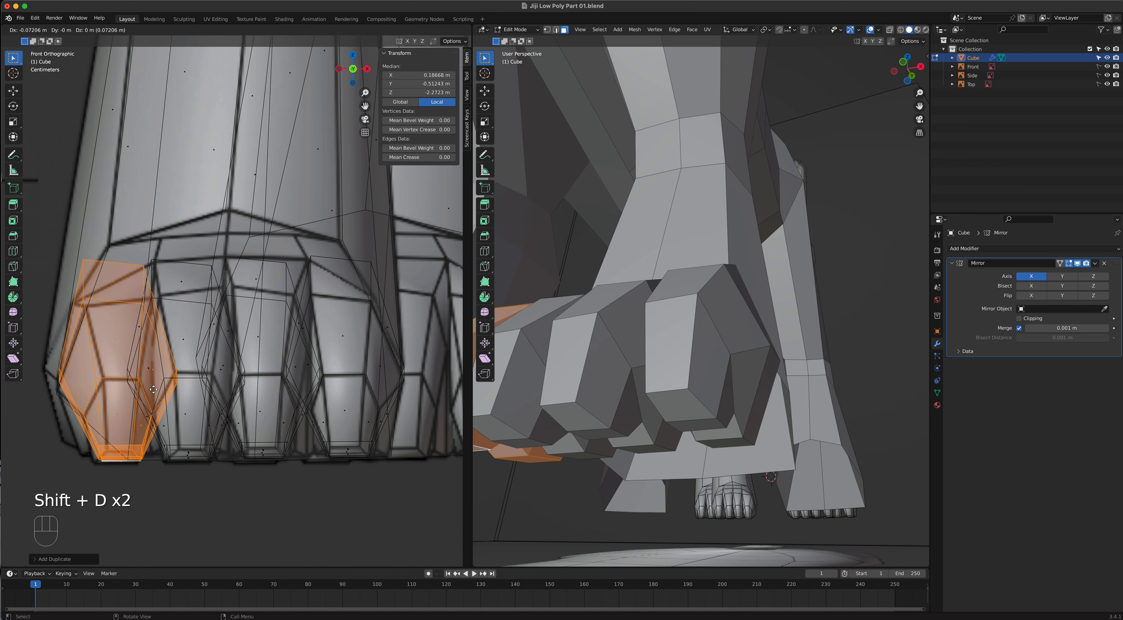
click(153, 389)
Scale the last toe copy, at the paw's inner end, uniformly to about 0.96
middle_drag(680, 383, 644, 346)
scroll(631, 364, down, 3)
scroll(615, 380, up, 1)
scroll(610, 379, down, 1)
scroll(606, 377, up, 2)
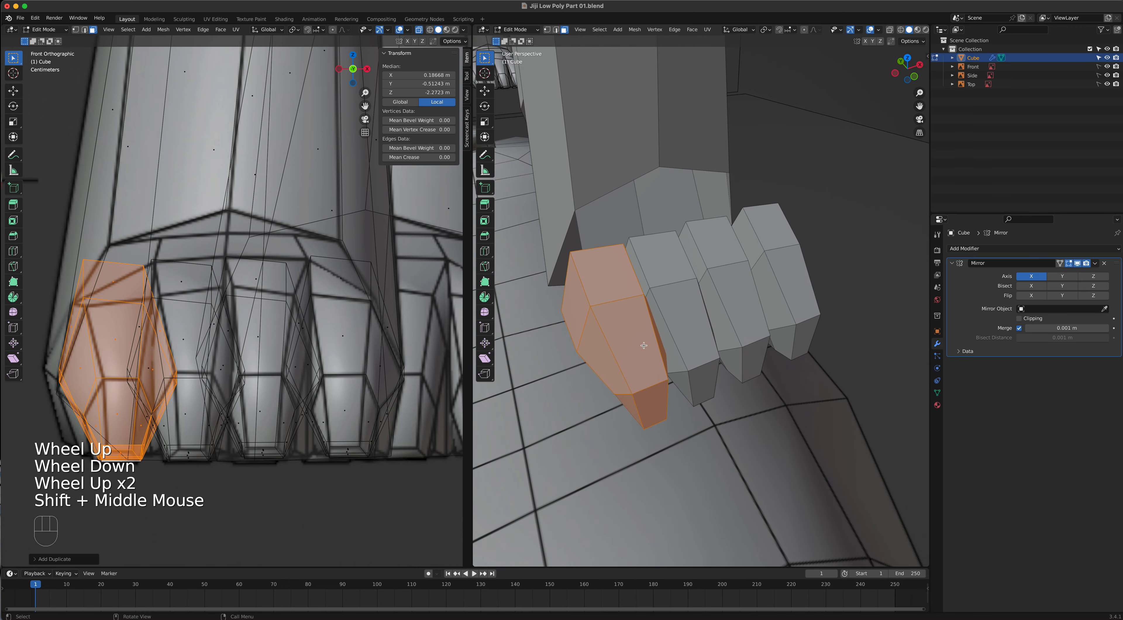
key(s)
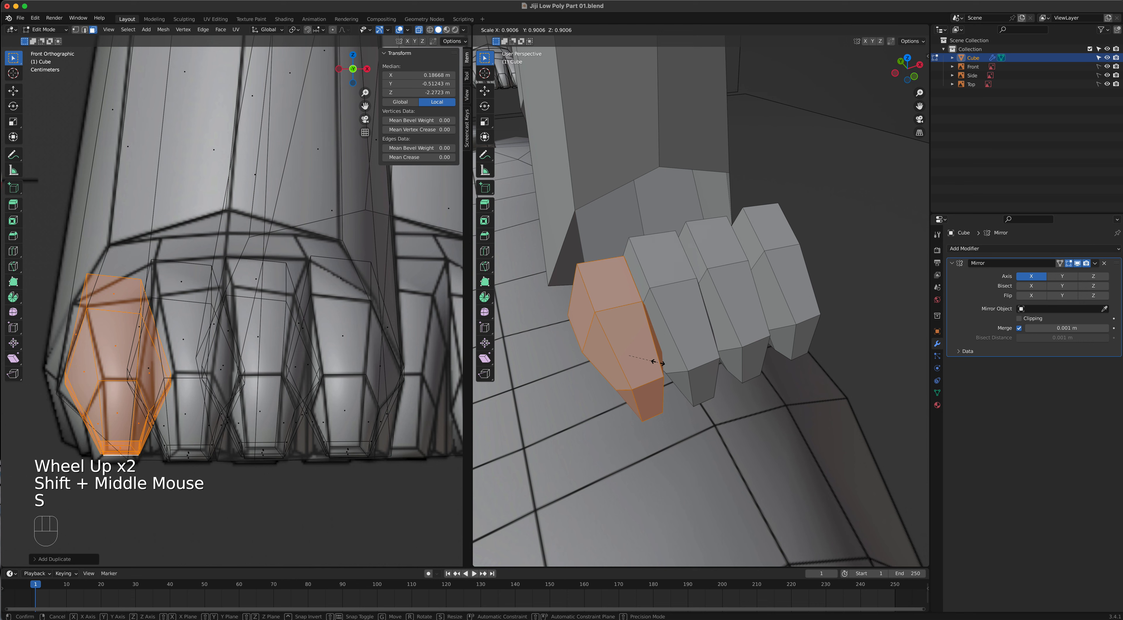
right_click(660, 364)
key(s)
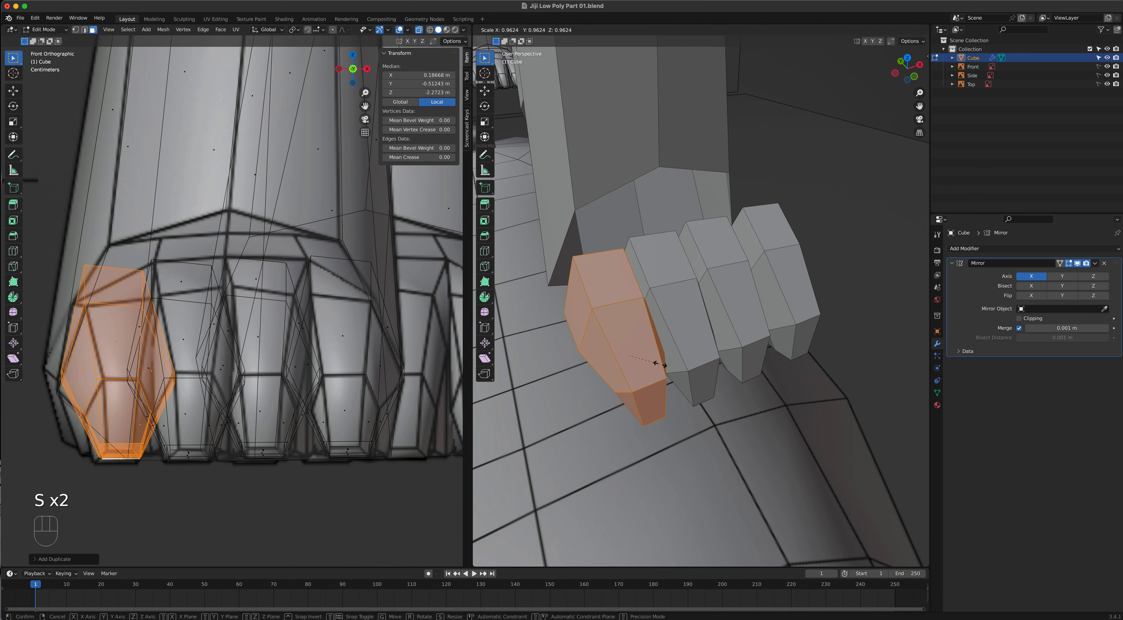
click(658, 365)
Select the whole original toe at the paw's outer end and scale it uniformly to about 0.95
click(795, 307)
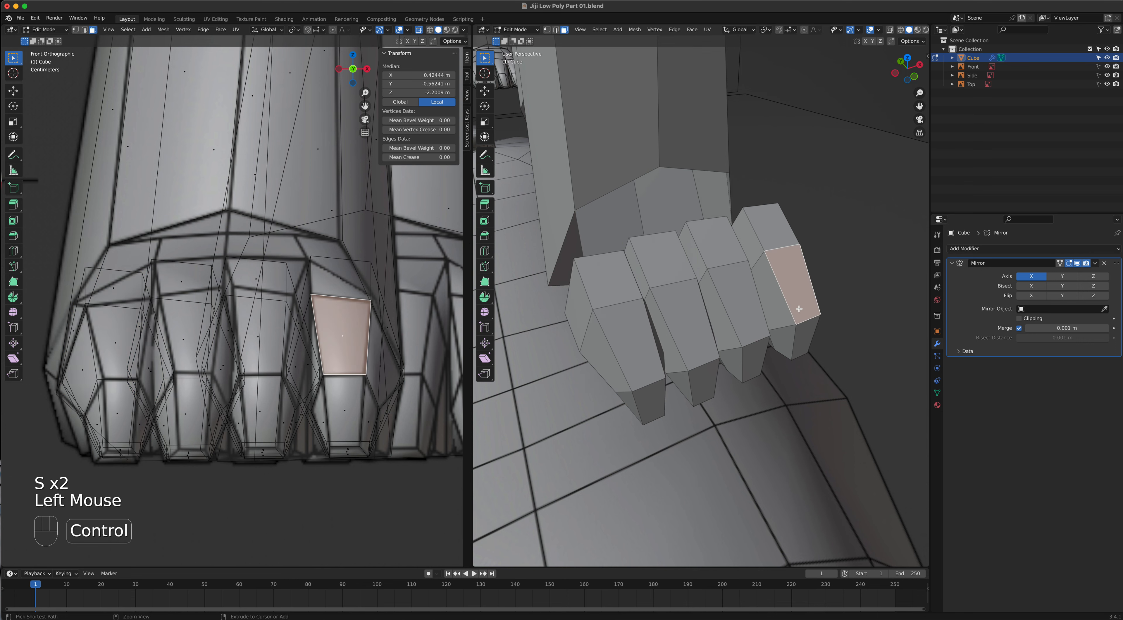
key(ctrl+KP_Add)
key(ctrl+KP_Add)
key(ctrl+KP_Add)
key(ctrl+KP_Add)
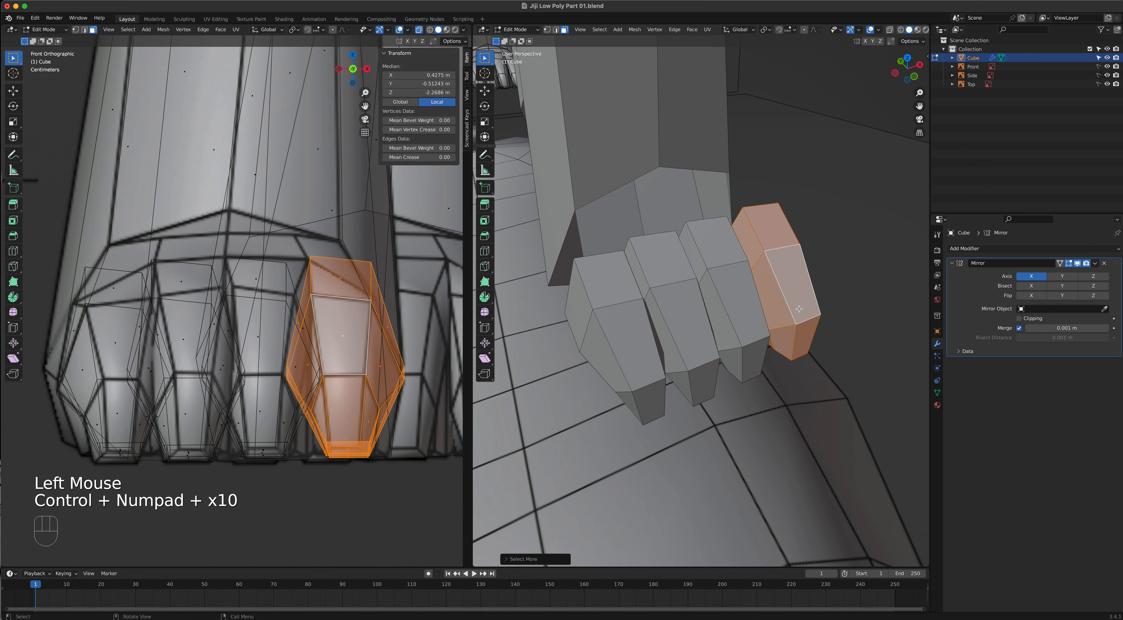
key(s)
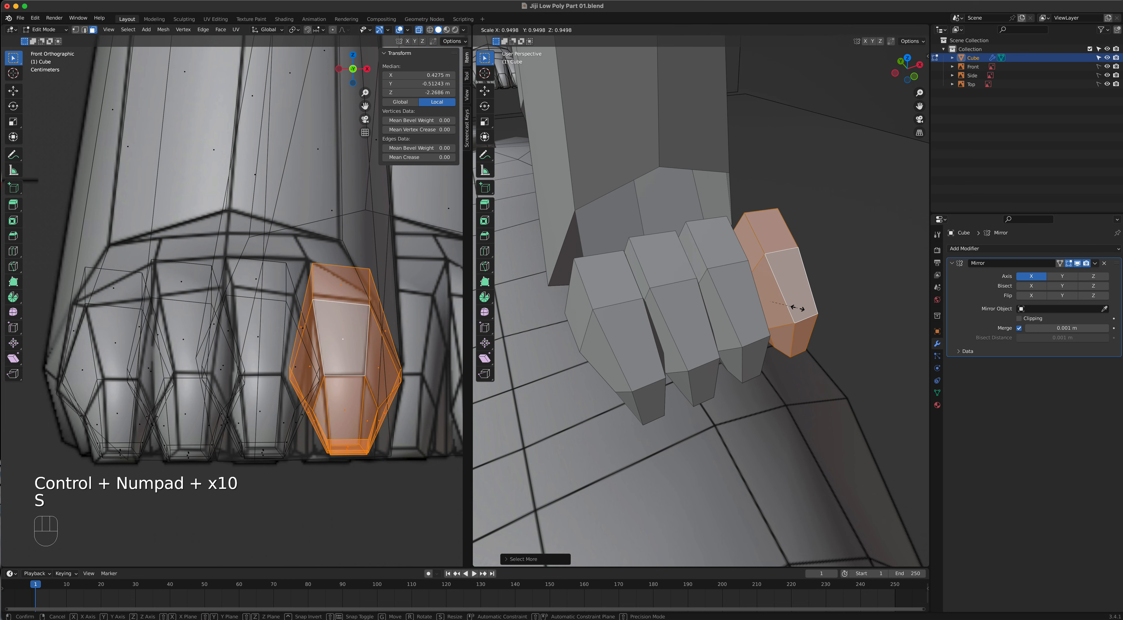
click(799, 309)
Use the Move tool to shift the original outer toe slightly back toward the leg
scroll(799, 308, up, 1)
middle_drag(799, 308, 706, 321)
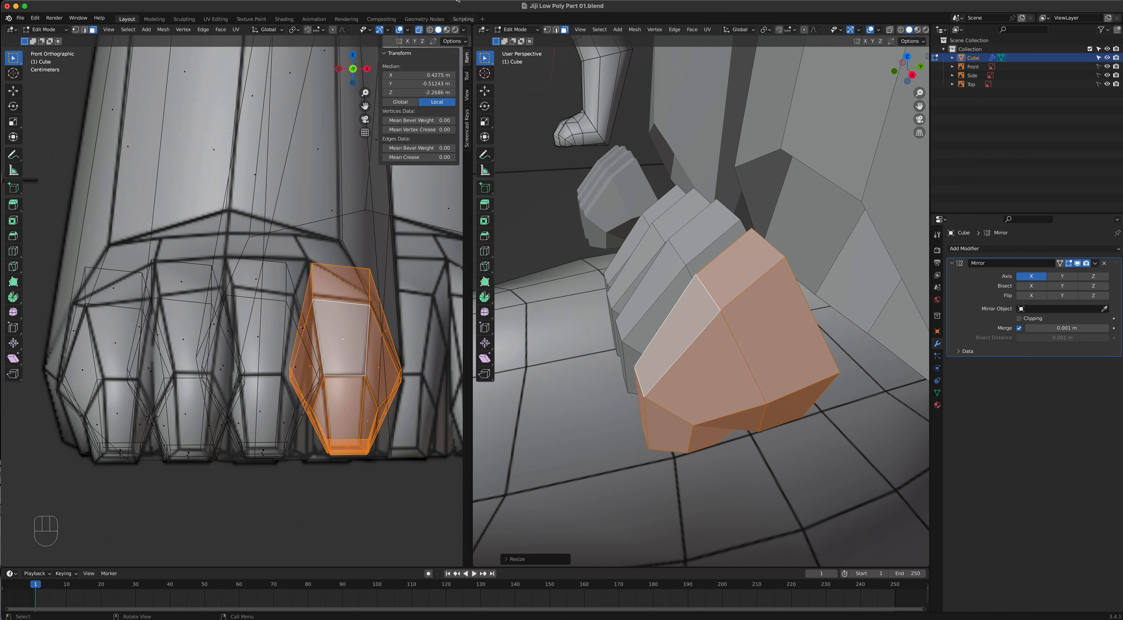
click(485, 90)
drag(752, 374, 763, 380)
Select the whole toe at the paw's inner end and move it back about 0.004 m along Y
middle_drag(607, 329, 748, 400)
click(610, 306)
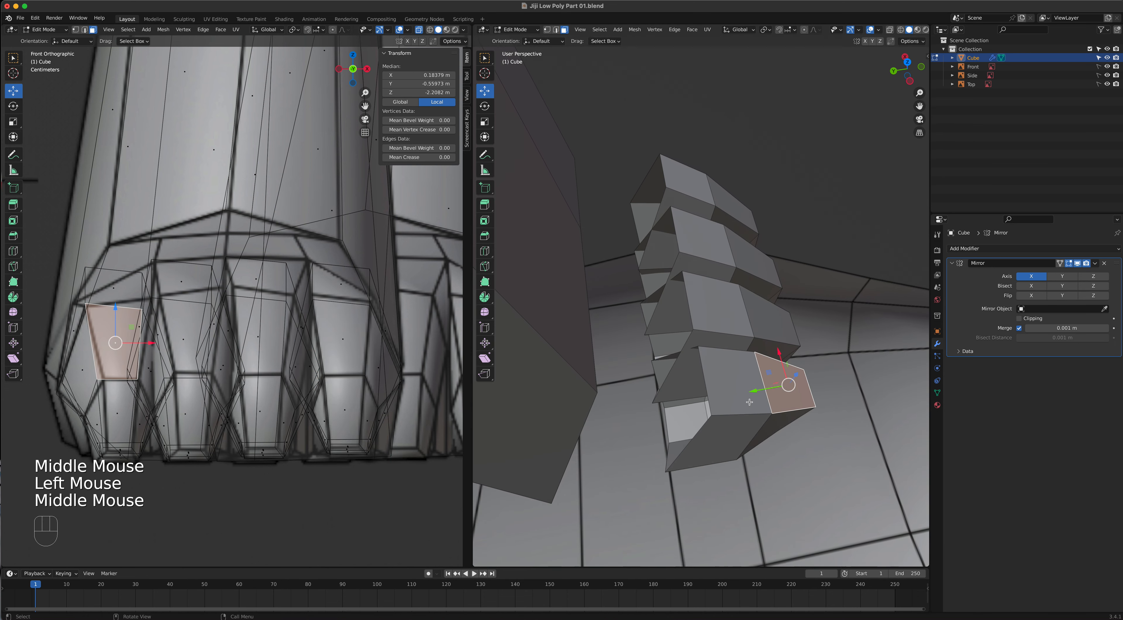
key(ctrl+KP_Add)
key(ctrl+KP_Add)
key(ctrl+KP_Add)
key(ctrl+KP_Add)
key(ctrl+KP_Add)
key(ctrl+KP_Add)
key(ctrl+KP_Add)
key(ctrl+KP_Add)
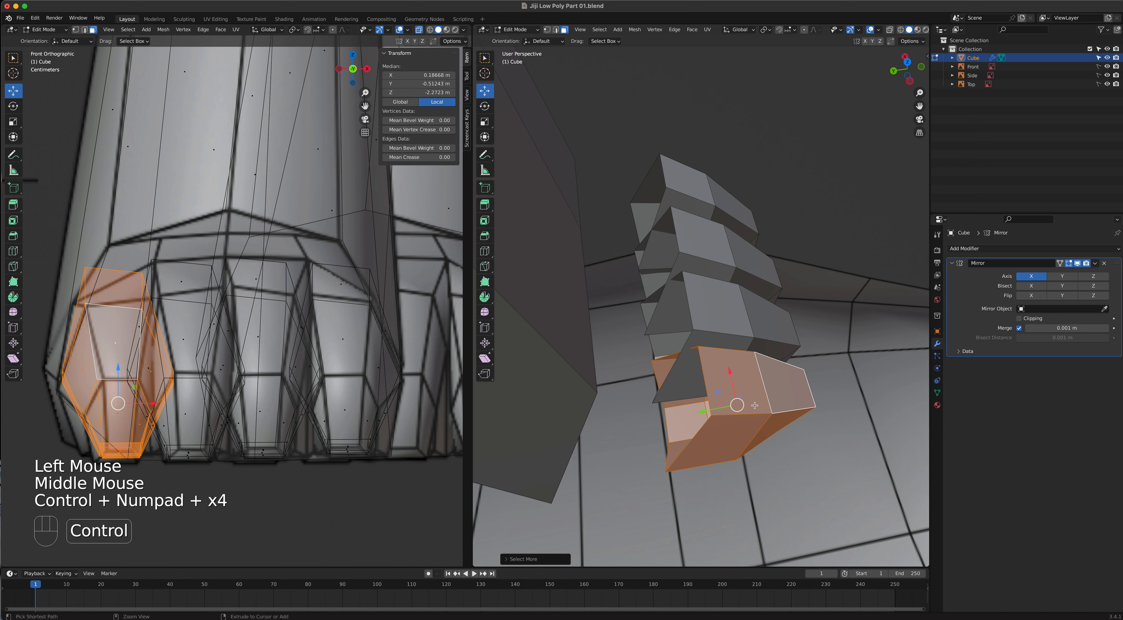
drag(706, 410, 685, 383)
middle_drag(685, 383, 572, 304)
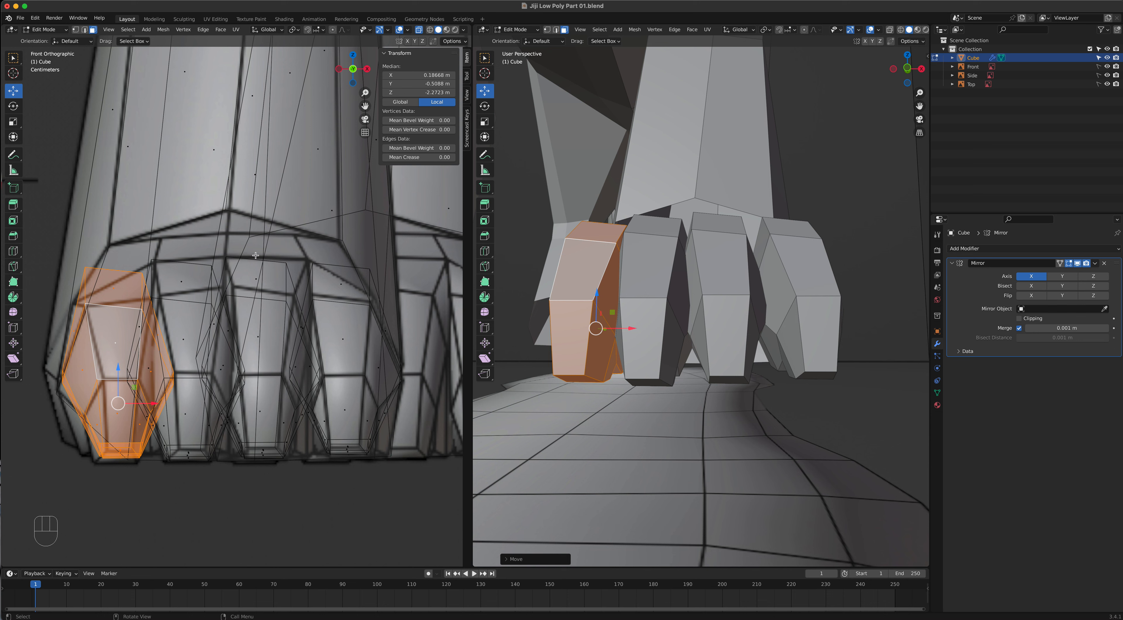
middle_drag(559, 326, 631, 312)
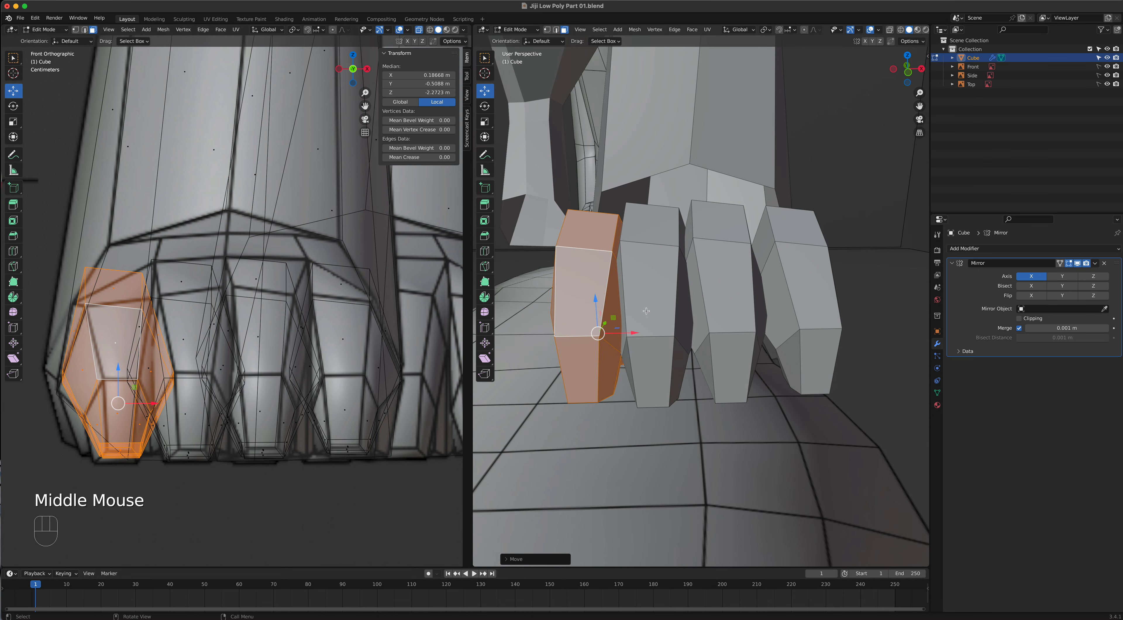
Move the two upper back corner vertices of the paw's innermost toe onto the front reference's arched outline
key(1)
click(85, 267)
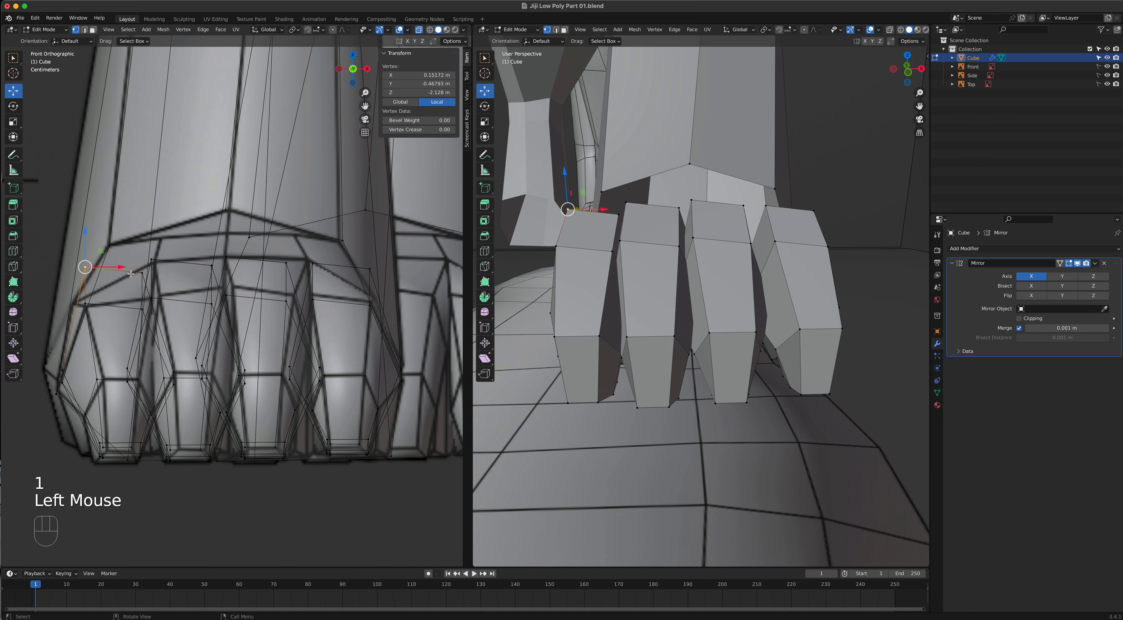
key(g)
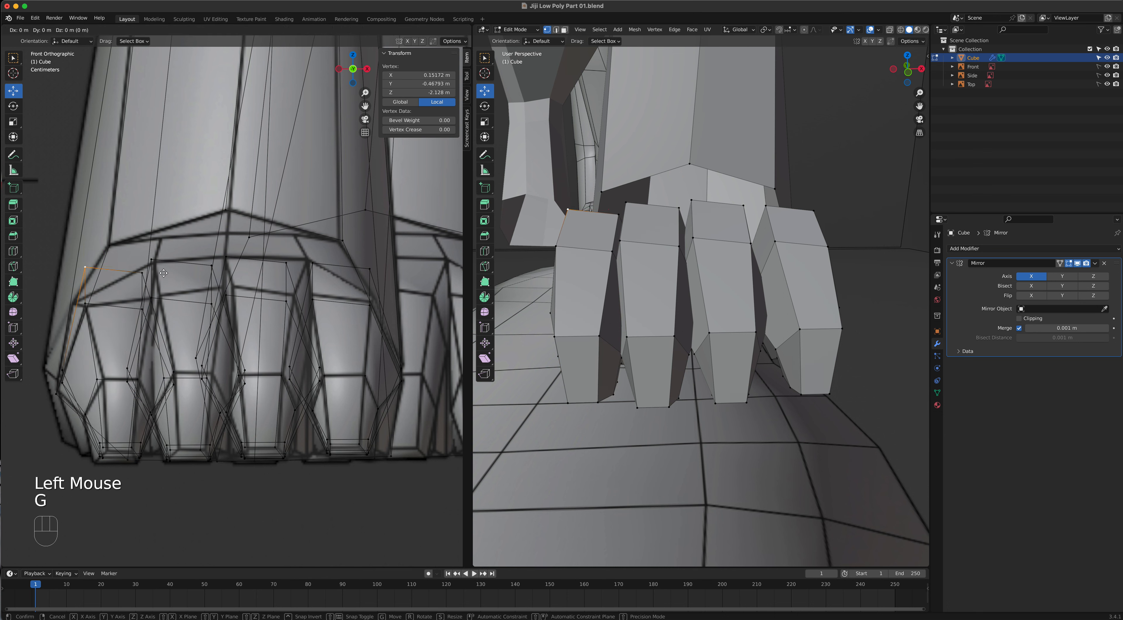
click(157, 297)
click(142, 273)
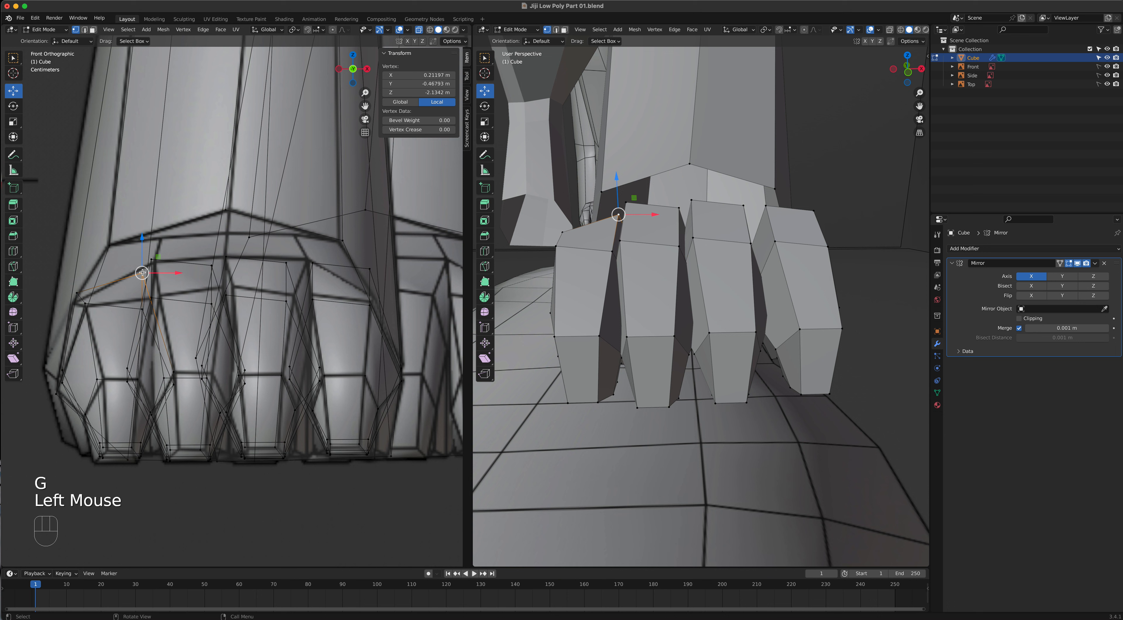
key(g)
click(146, 265)
Move one upper back vertex on each of the other three toes to line up with the arched outline in the front reference
click(213, 264)
key(g)
click(234, 254)
click(289, 261)
key(g)
click(311, 257)
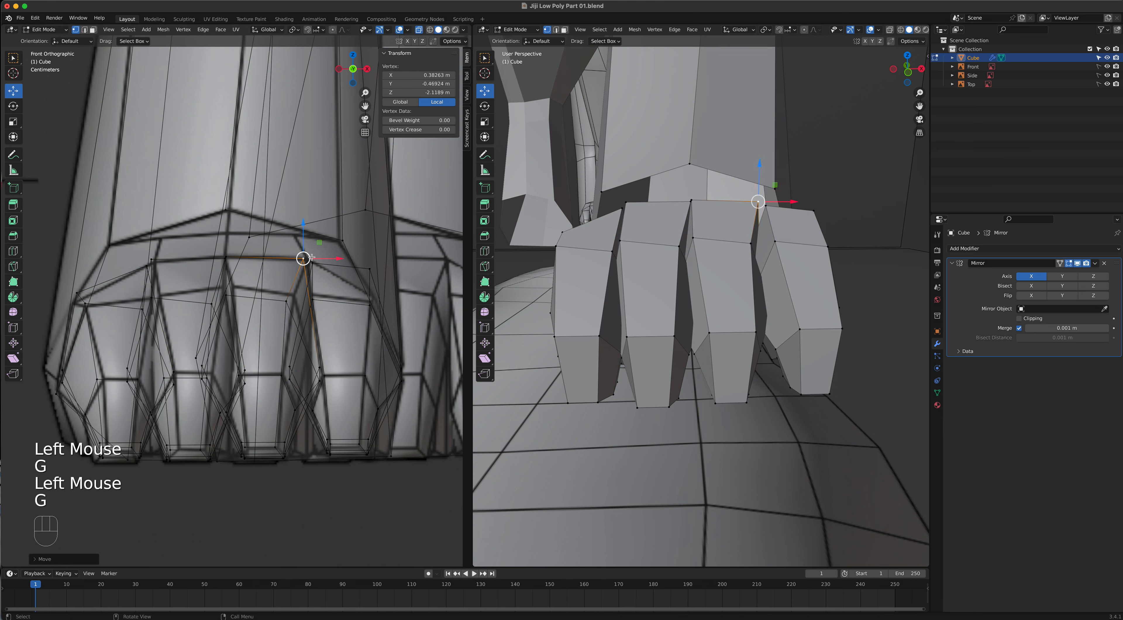
click(379, 269)
key(g)
click(382, 290)
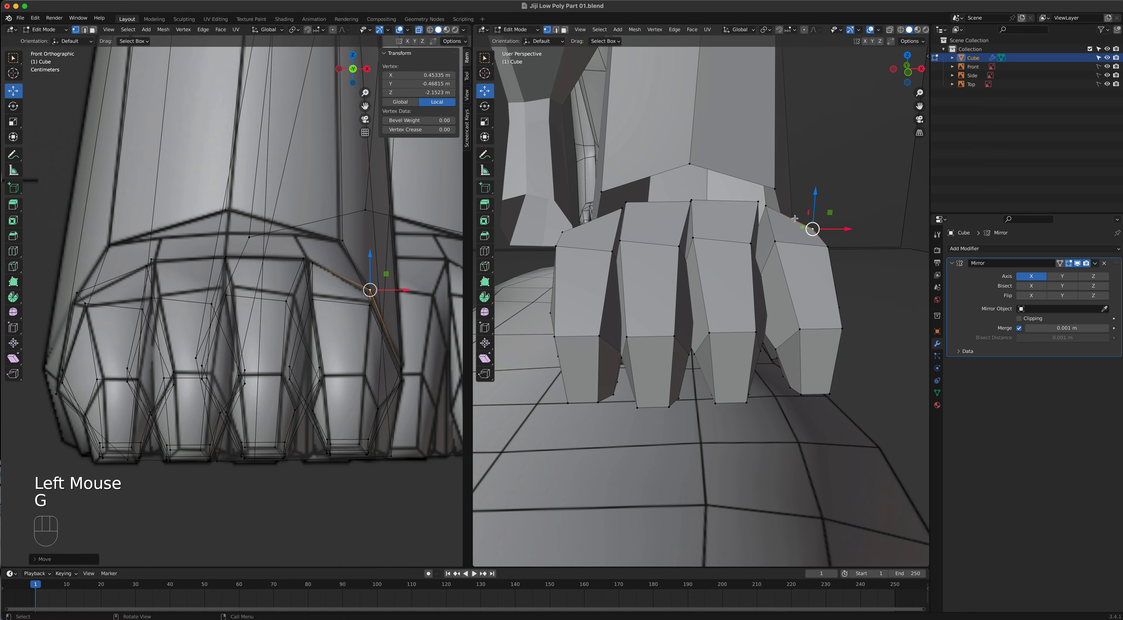
Merge the adjacent top back vertices of the outermost toe and its neighbour at their center
middle_drag(570, 241, 641, 284)
scroll(577, 290, up, 2)
click(670, 273)
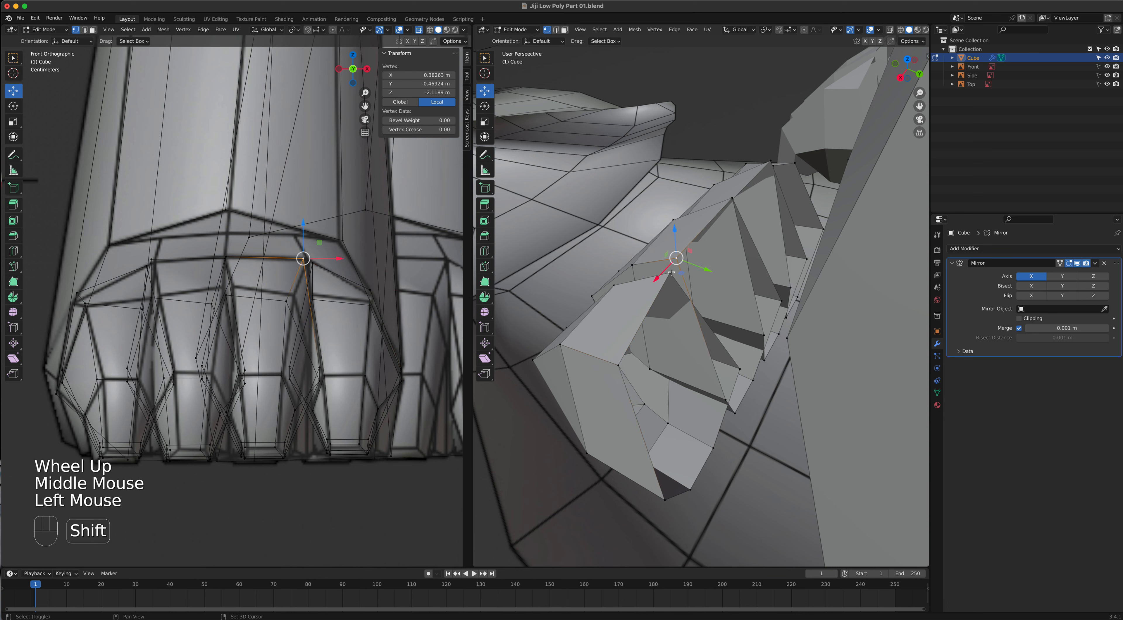
shift+click(681, 262)
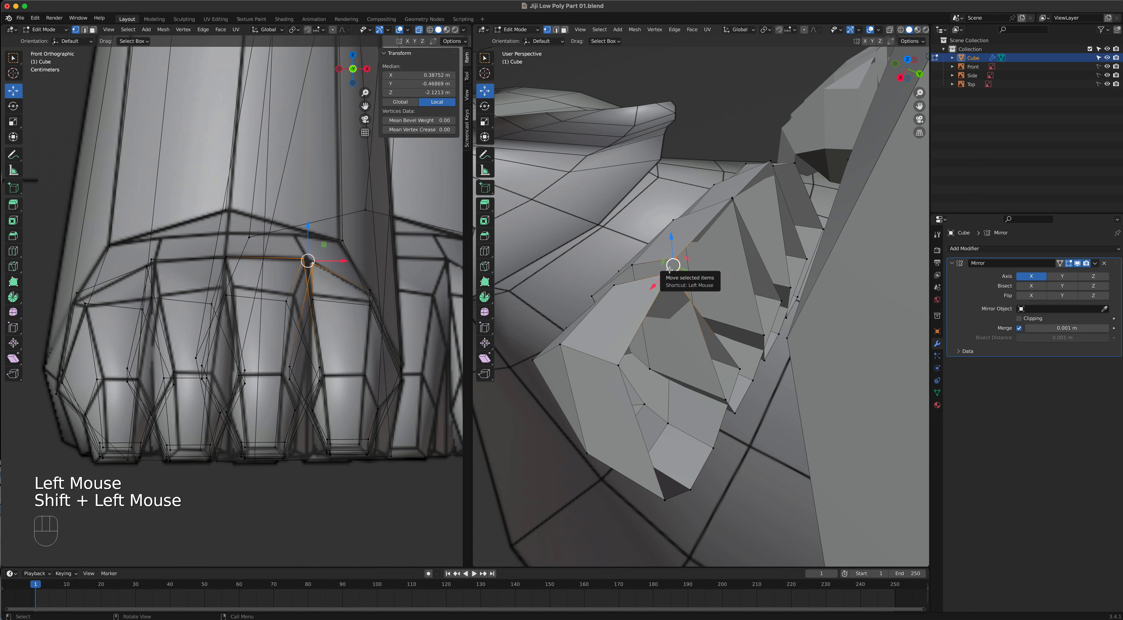
key(m)
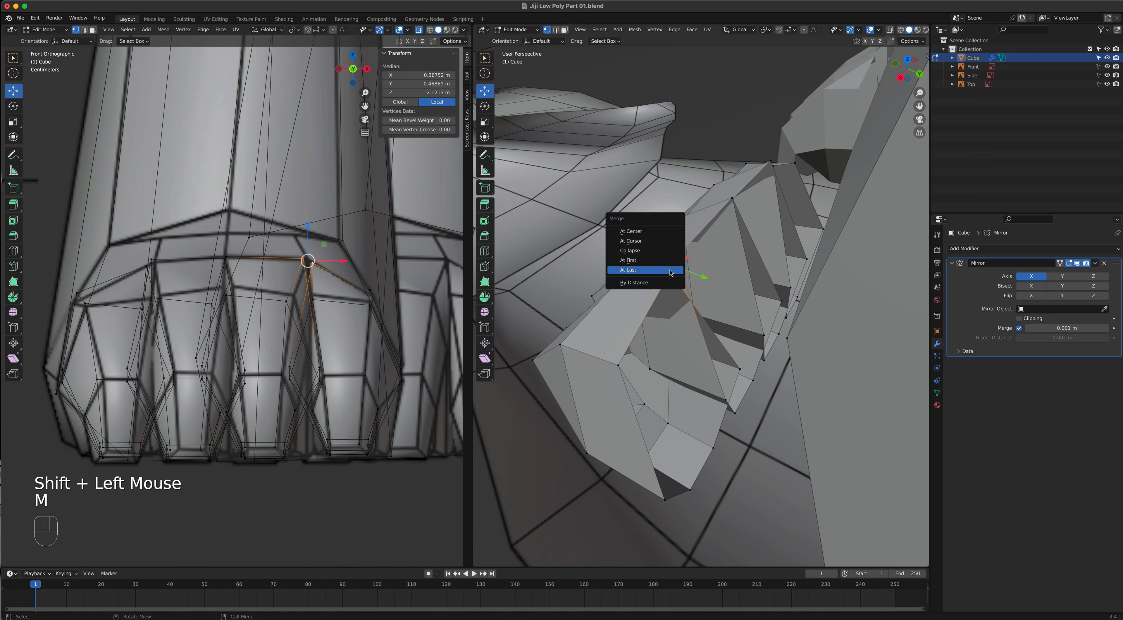
click(667, 231)
Merge the facing mid-height back vertices of the outermost toe and its neighbour at their center
mouse_move(709, 316)
middle_down()
mouse_move(693, 349)
mouse_move(711, 311)
middle_up()
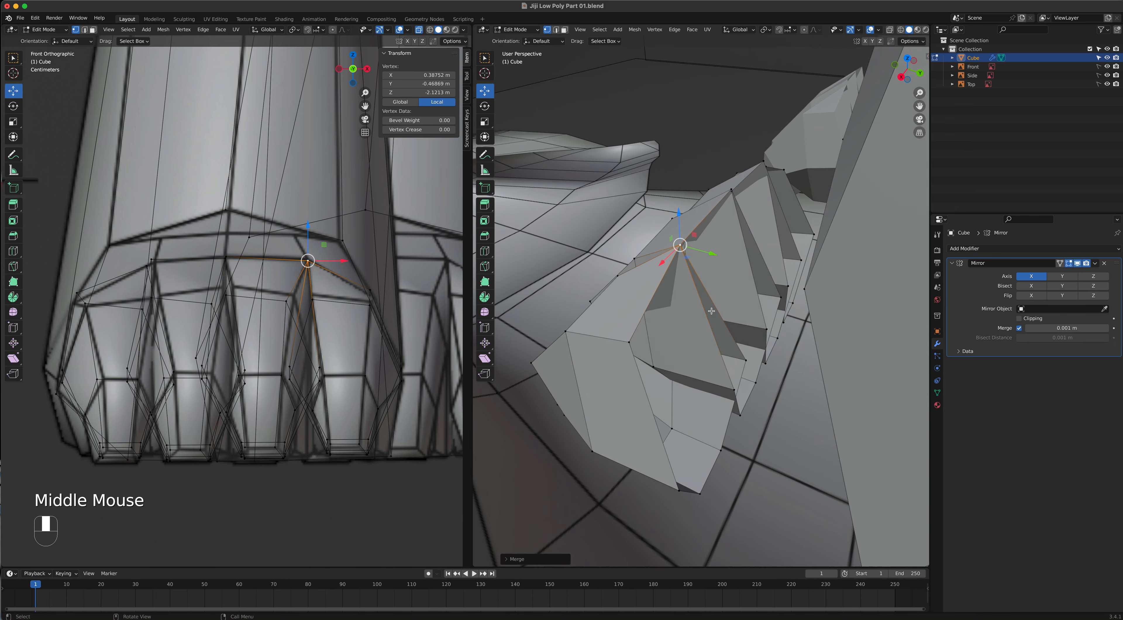
click(745, 359)
shift+click(733, 387)
middle_drag(727, 388, 706, 270)
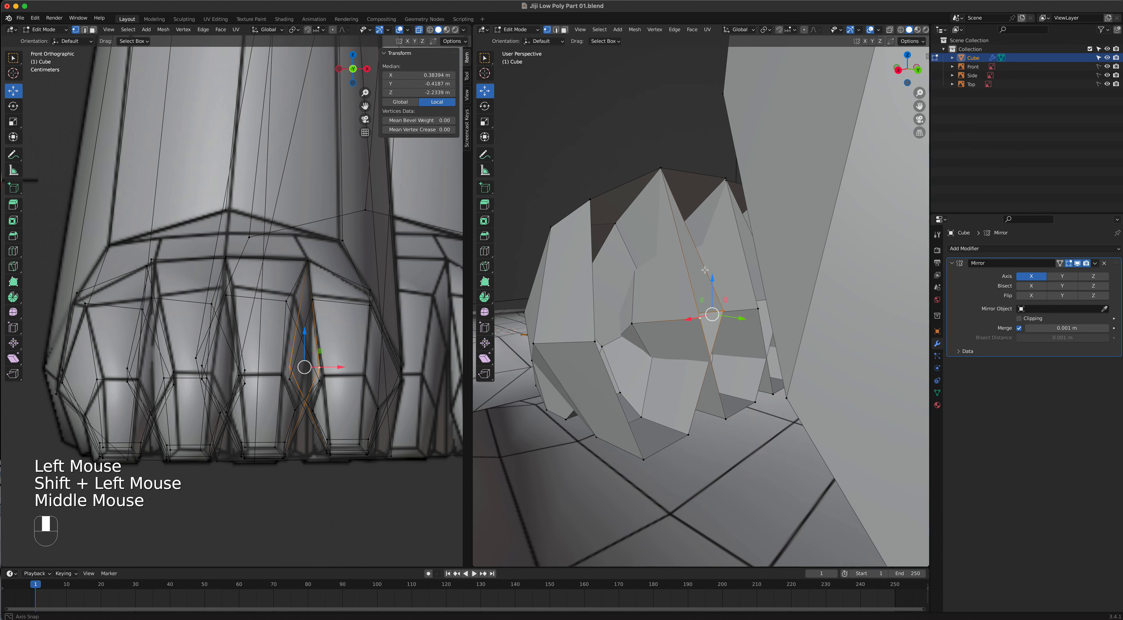
key(m)
click(709, 334)
Merge the bottom back vertices between the outermost toe and its neighbour at their center
click(700, 431)
shift+click(683, 435)
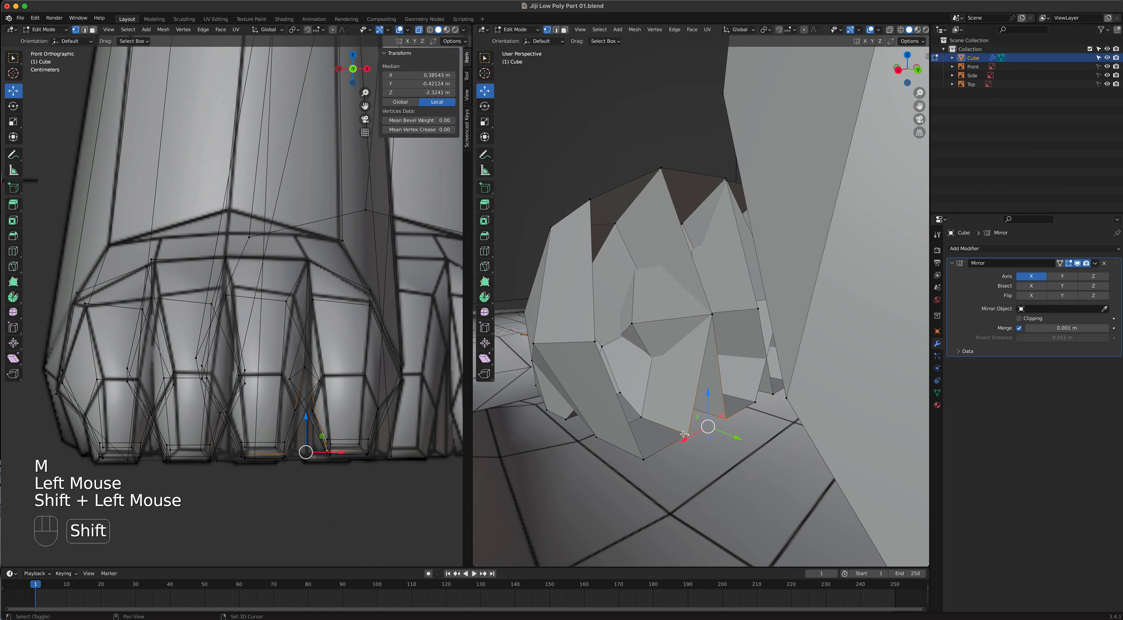
middle_drag(736, 374, 552, 284)
key(m)
click(732, 345)
Merge the adjacent top back vertices of the two middle toes by repeating the merge at center
scroll(778, 380, up, 2)
scroll(604, 299, down, 1)
scroll(604, 298, up, 1)
scroll(730, 253, up, 1)
shift+middle_drag(745, 253, 720, 291)
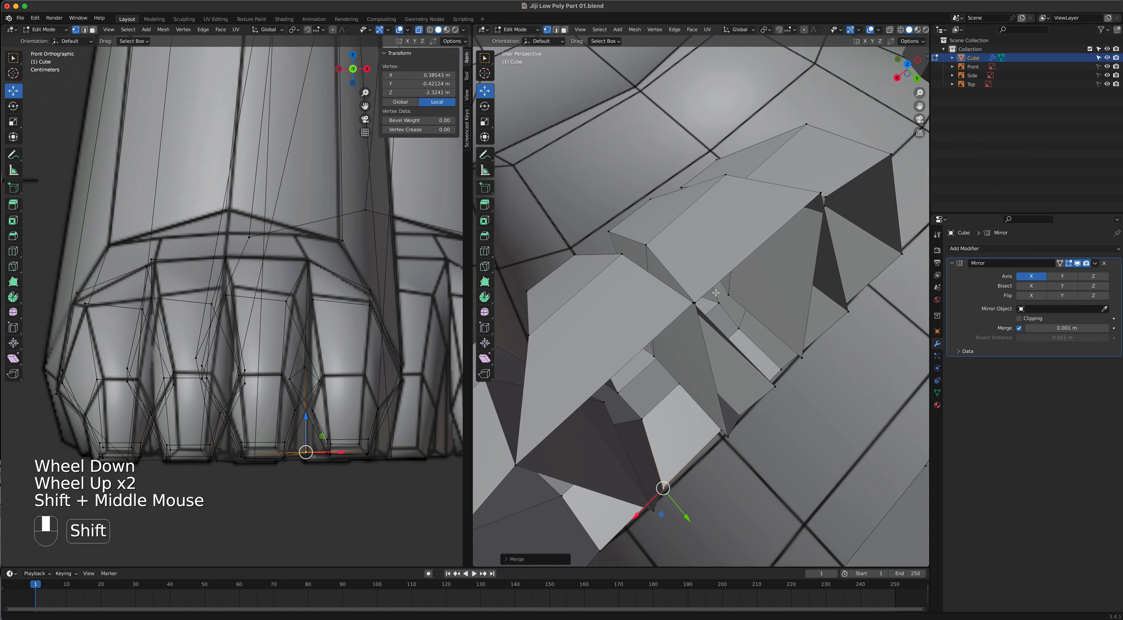
scroll(720, 291, up, 2)
scroll(670, 331, up, 2)
scroll(670, 332, down, 1)
click(637, 327)
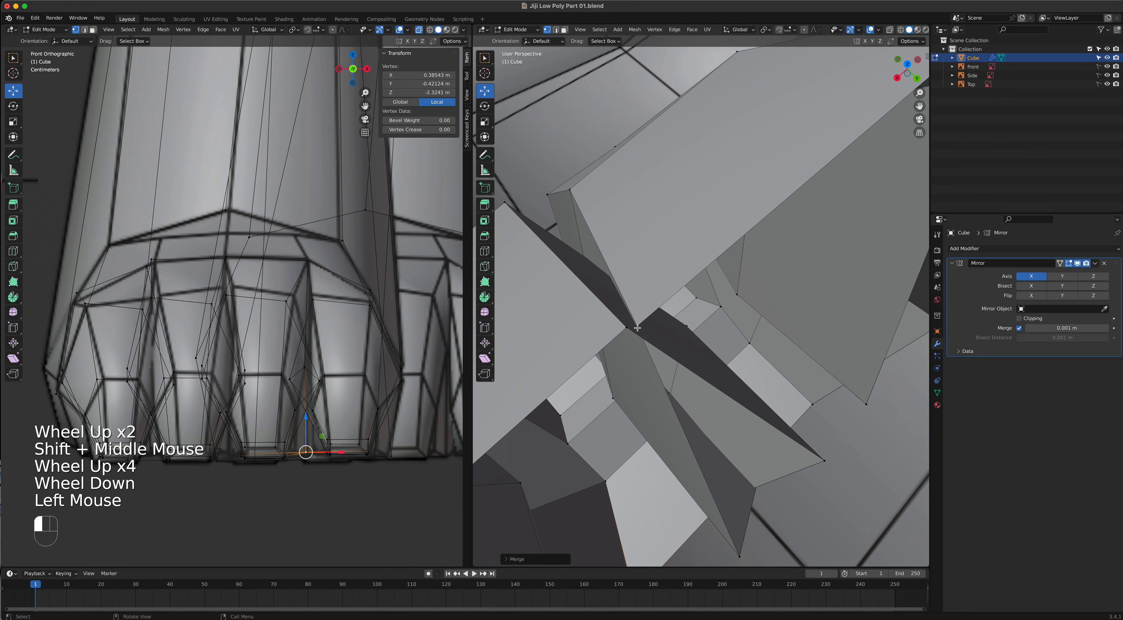
shift+click(633, 330)
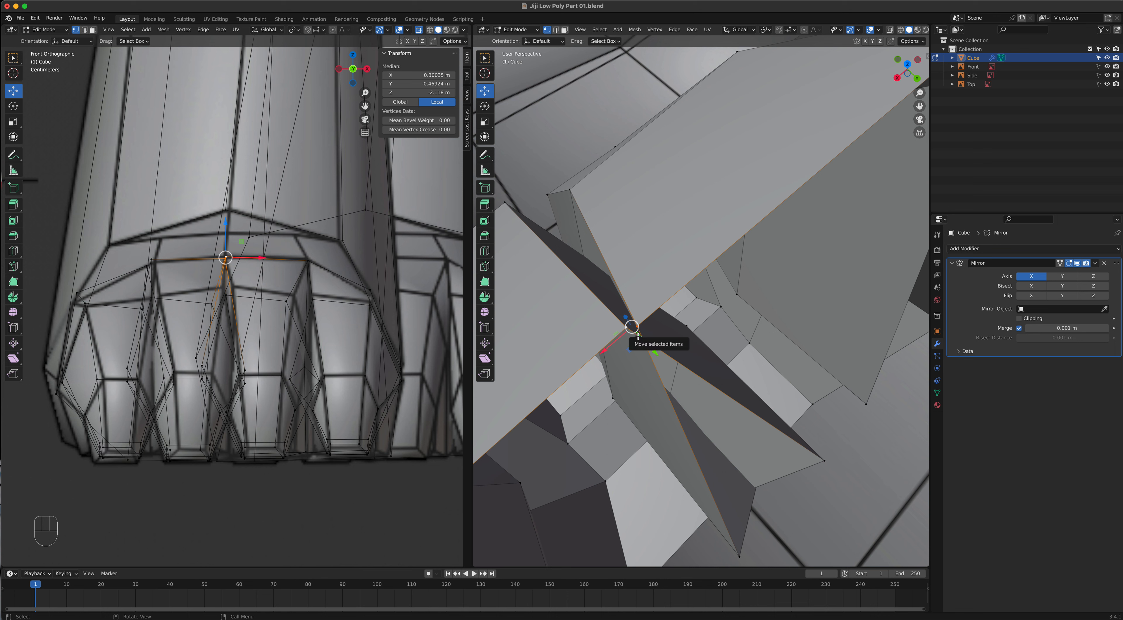
key(shift+r)
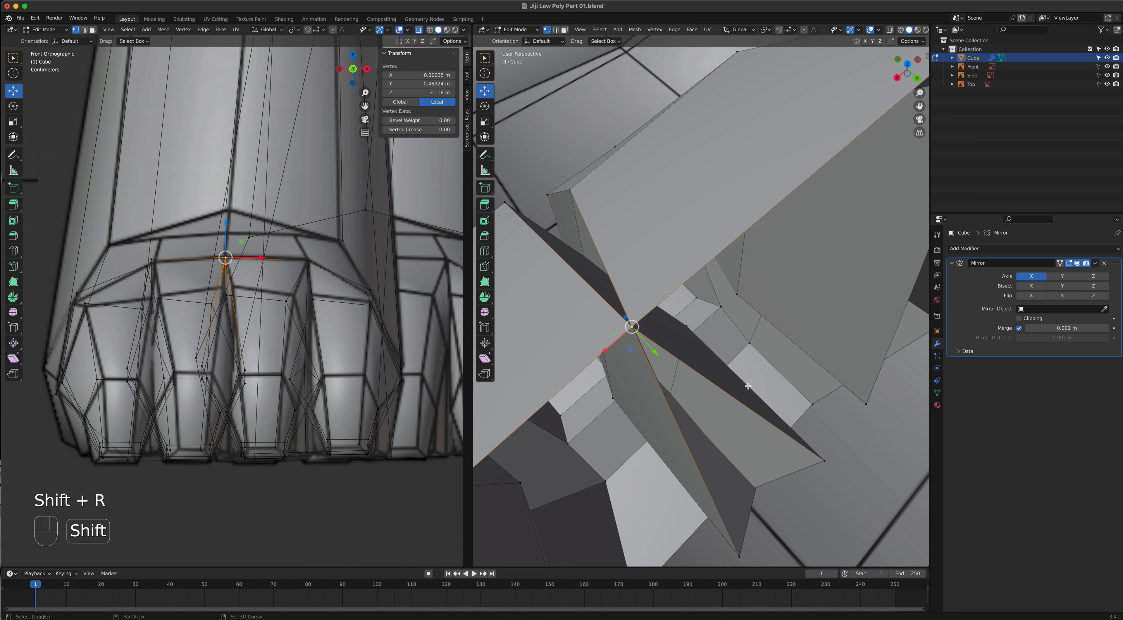
Merge the mid-height back vertices and the bottom back vertices between the two middle toes, each pair at its center
click(822, 459)
shift+click(760, 541)
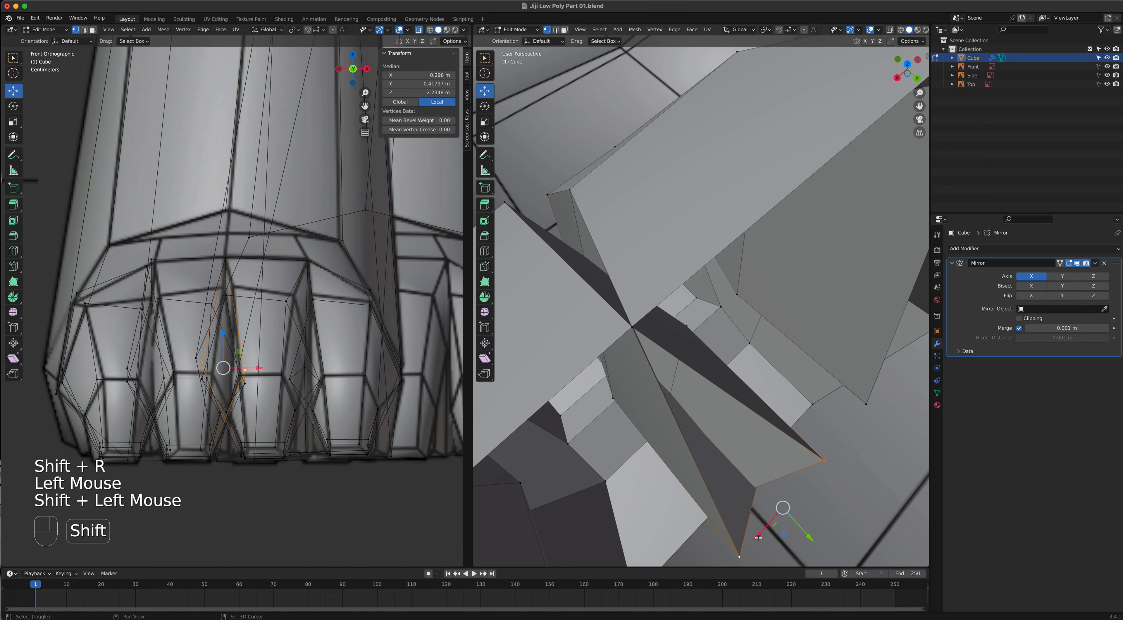
key(shift+r)
scroll(759, 538, down, 2)
middle_drag(759, 538, 757, 485)
click(754, 466)
shift+click(694, 487)
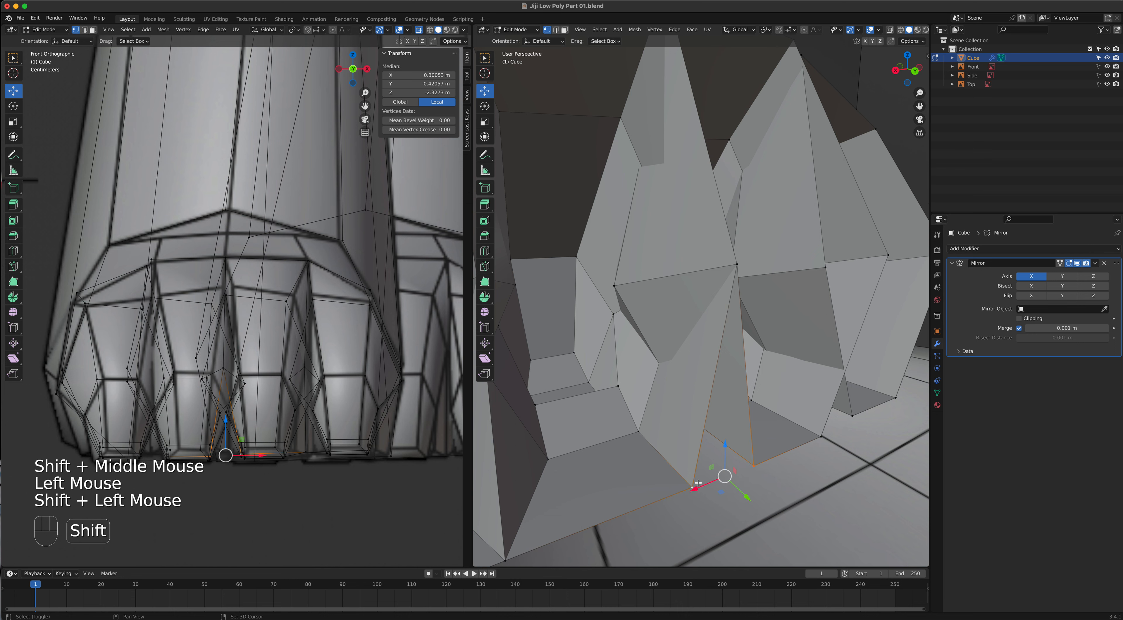
key(shift+r)
Merge the bottom and mid-height back vertex pairs between the innermost toe and its neighbour at their centers
shift+middle_drag(817, 425, 805, 408)
click(714, 458)
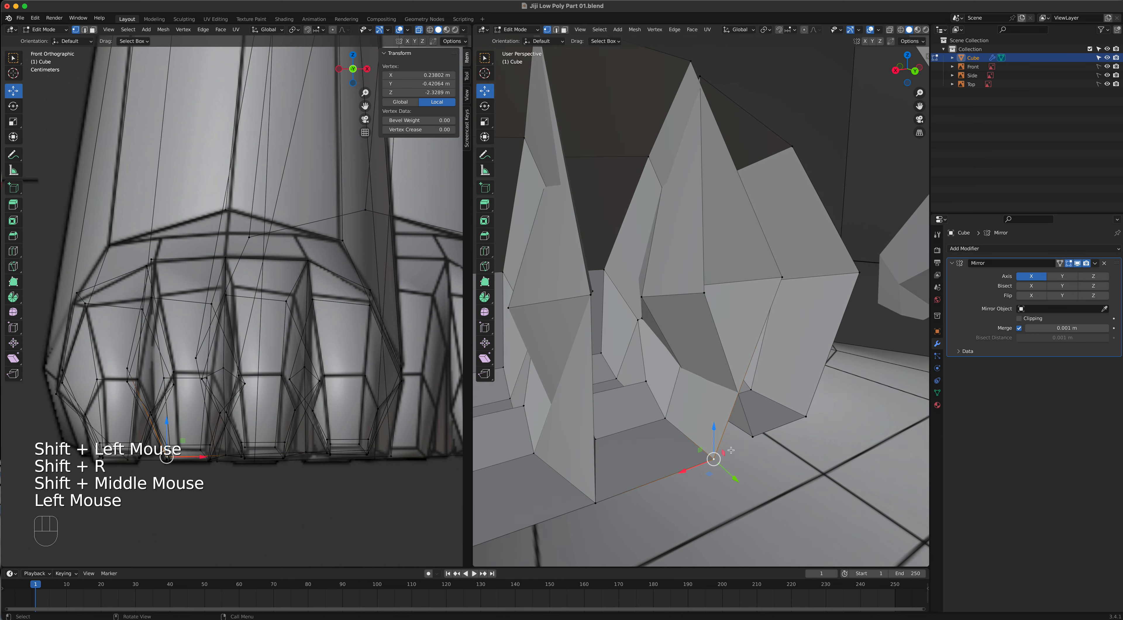
shift+click(757, 447)
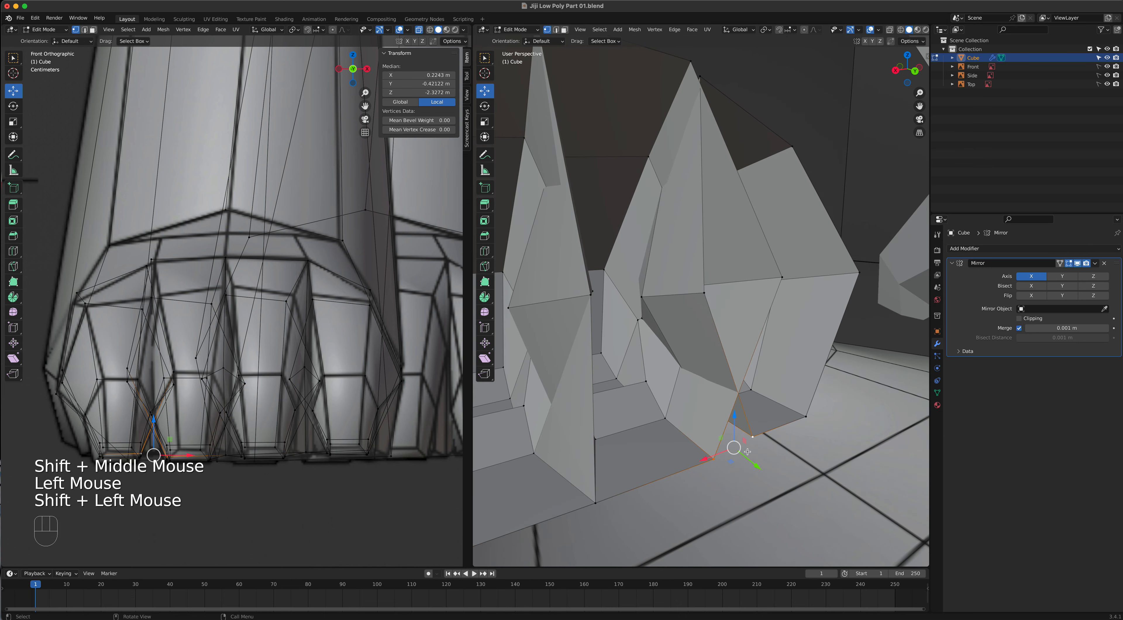
key(m)
click(748, 452)
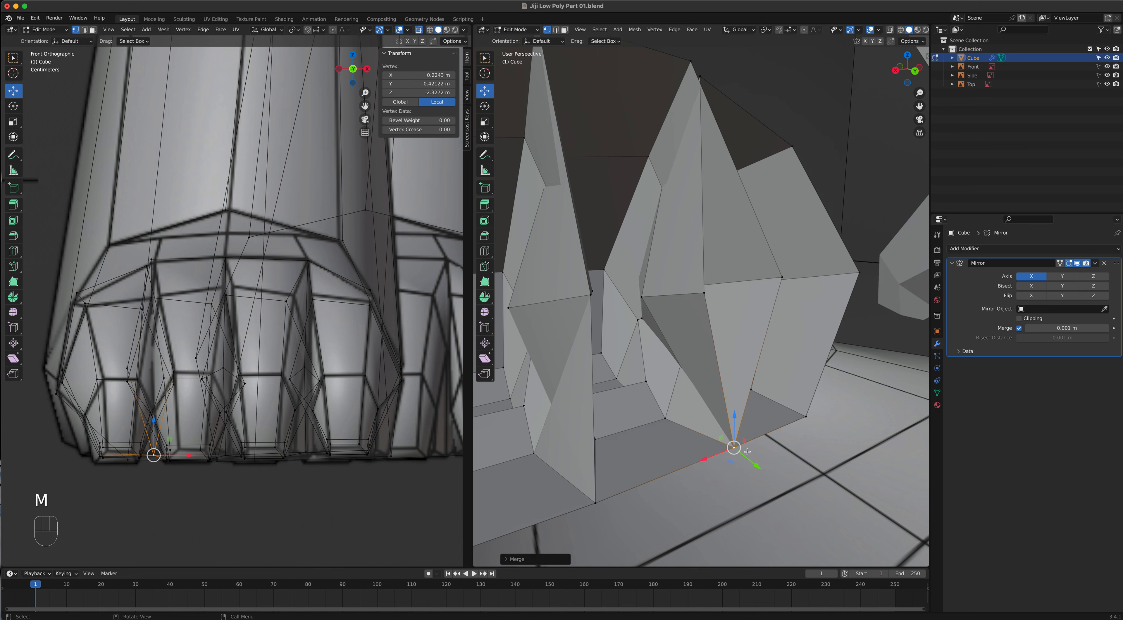
middle_drag(776, 295, 736, 307)
click(777, 294)
shift+click(693, 304)
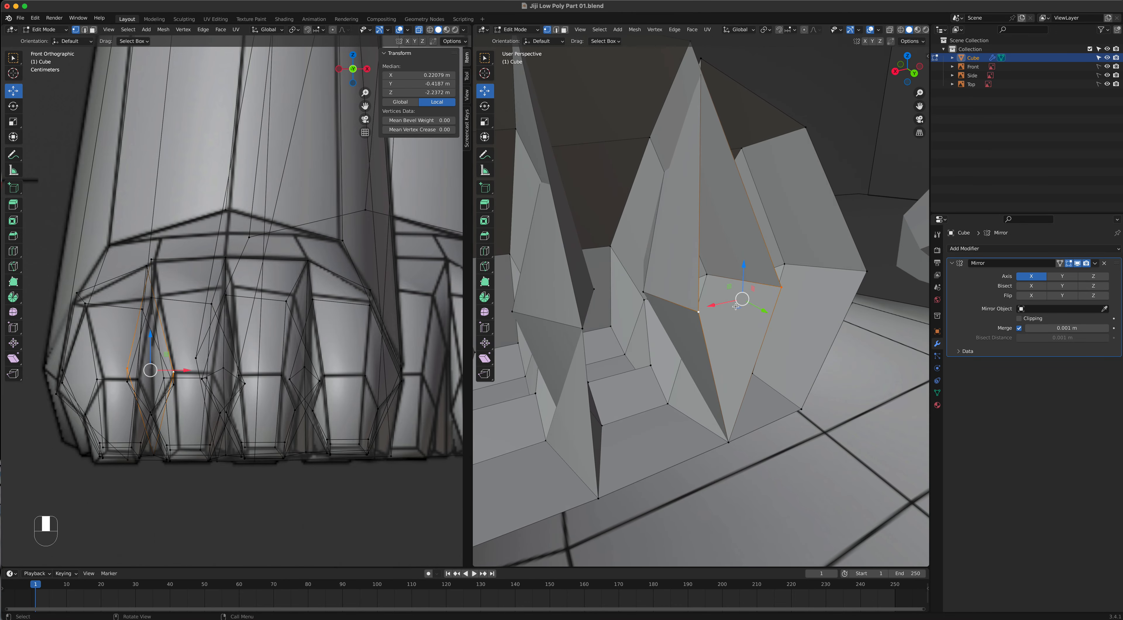
key(m)
Merge the top back vertices of the innermost toe and its neighbour at their center
shift+middle_drag(721, 241, 721, 400)
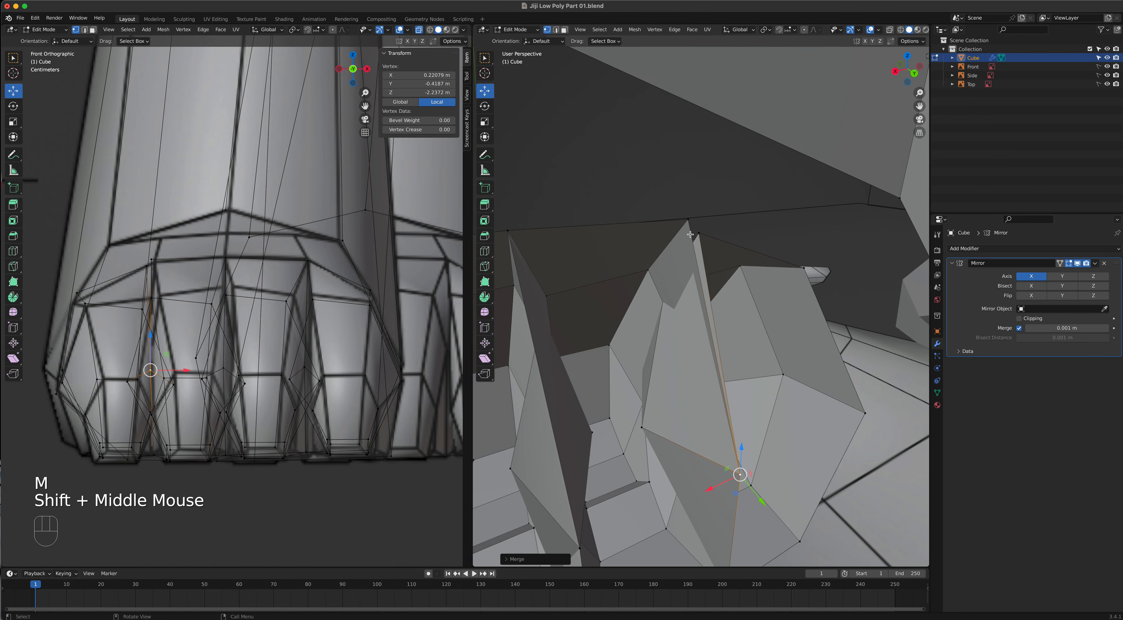
click(691, 221)
shift+click(702, 242)
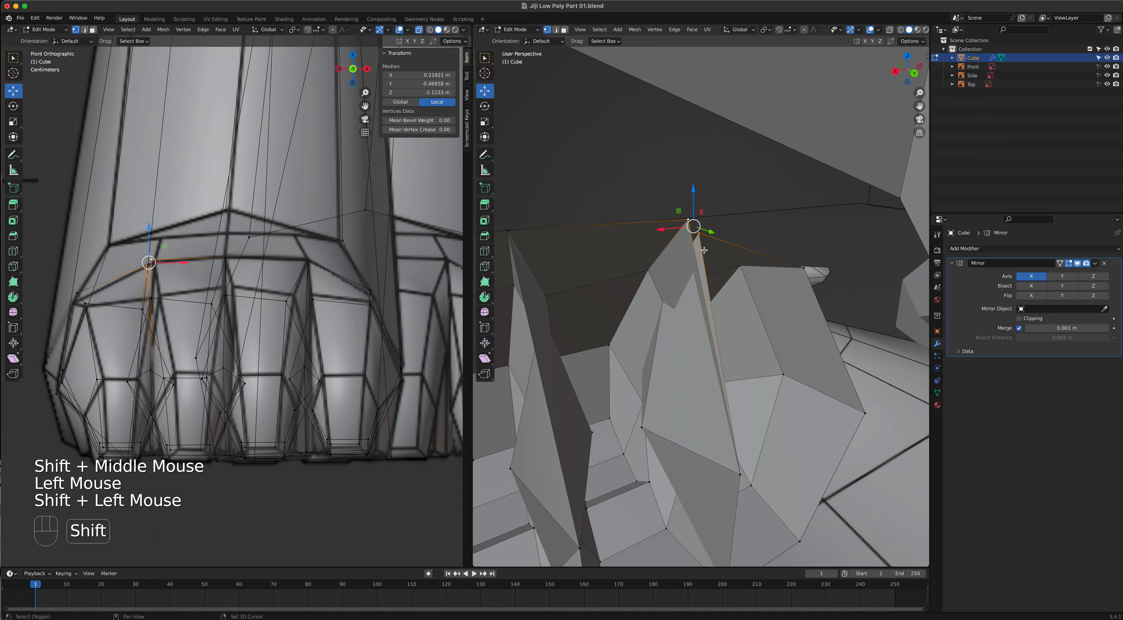
key(shift+r)
Select the open edge loop around the back of the joined toes and extrude it about 0.08 m toward the leg in side view
middle_drag(704, 250, 856, 291)
scroll(790, 329, down, 3)
mouse_move(774, 265)
middle_down()
mouse_move(732, 340)
mouse_move(780, 342)
mouse_move(764, 327)
mouse_move(667, 336)
middle_up()
middle_drag(828, 328, 657, 334)
key(2)
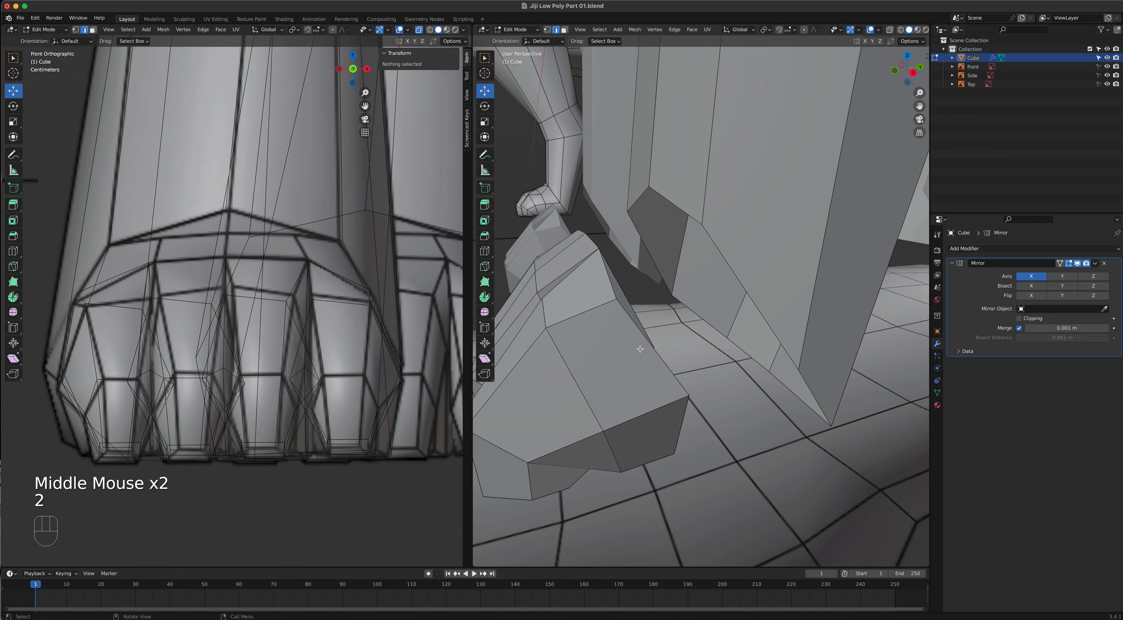
click(646, 346)
alt+click(647, 347)
middle_drag(646, 346, 684, 346)
key(KP_3)
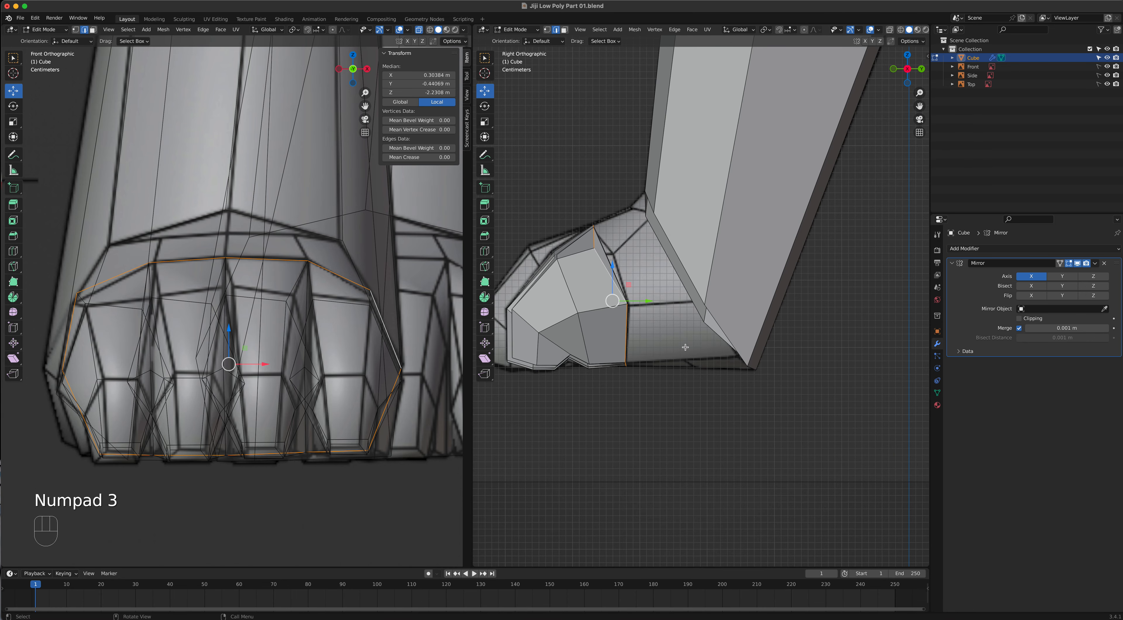
scroll(647, 296, up, 1)
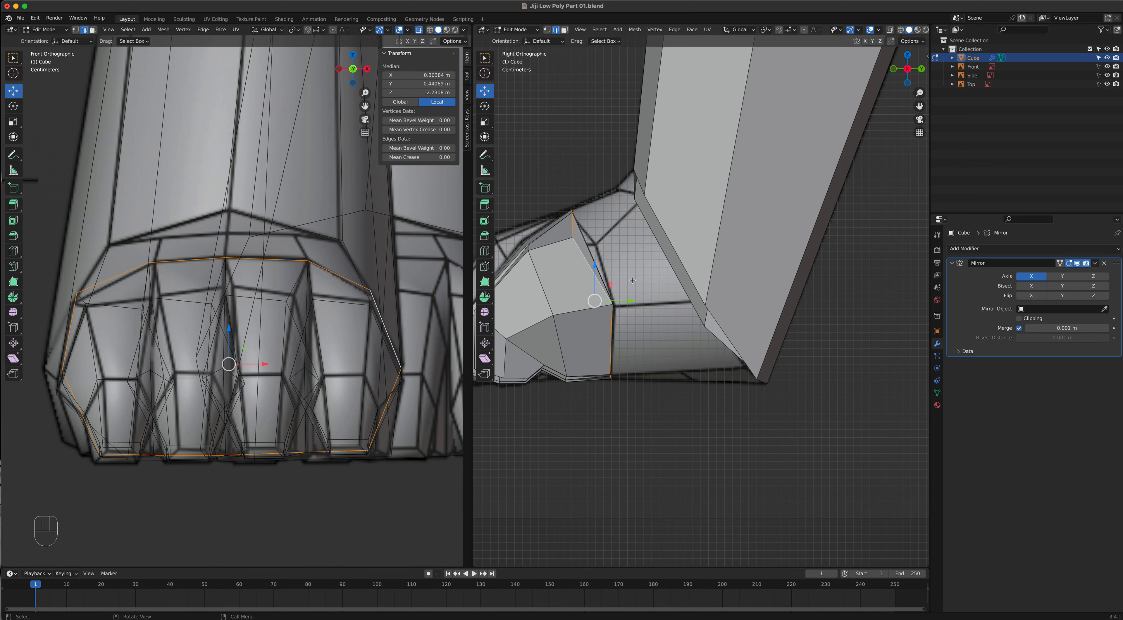
key(e)
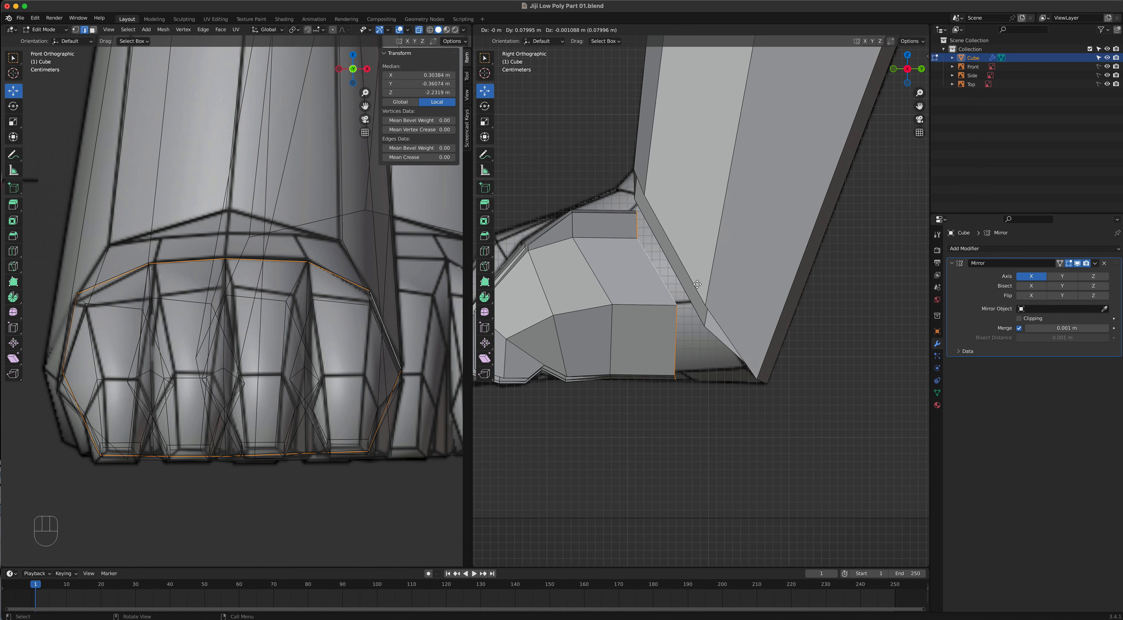
click(697, 284)
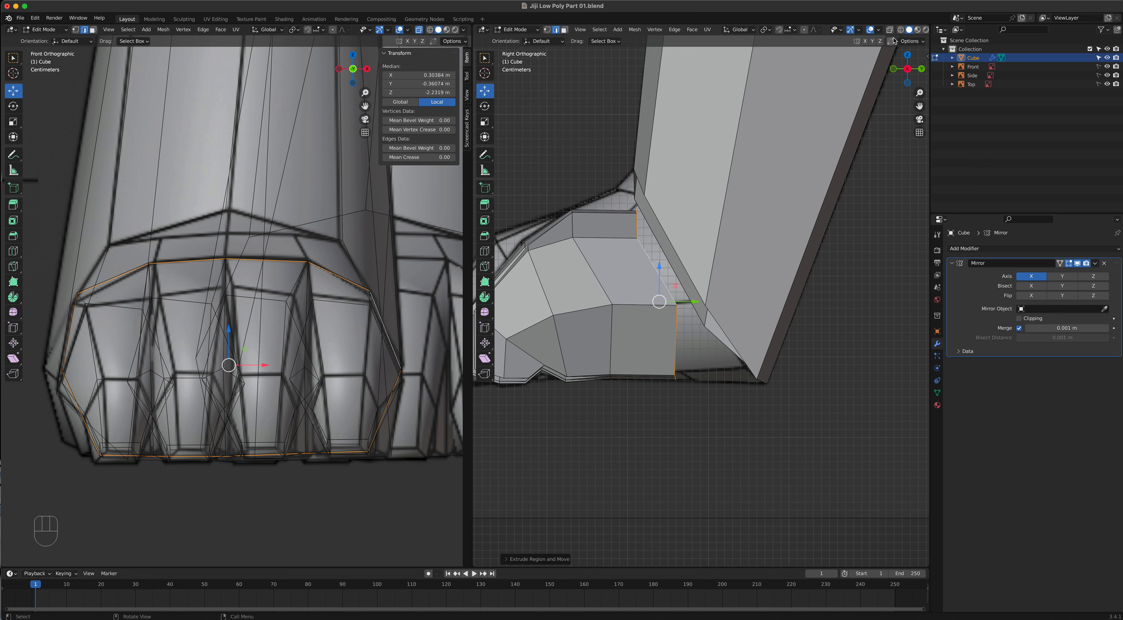
With X-ray on, move the extruded loop's top vertices about 0.024 m forward and 0.029 m up onto the side reference
click(890, 29)
shift+middle_drag(682, 238, 712, 298)
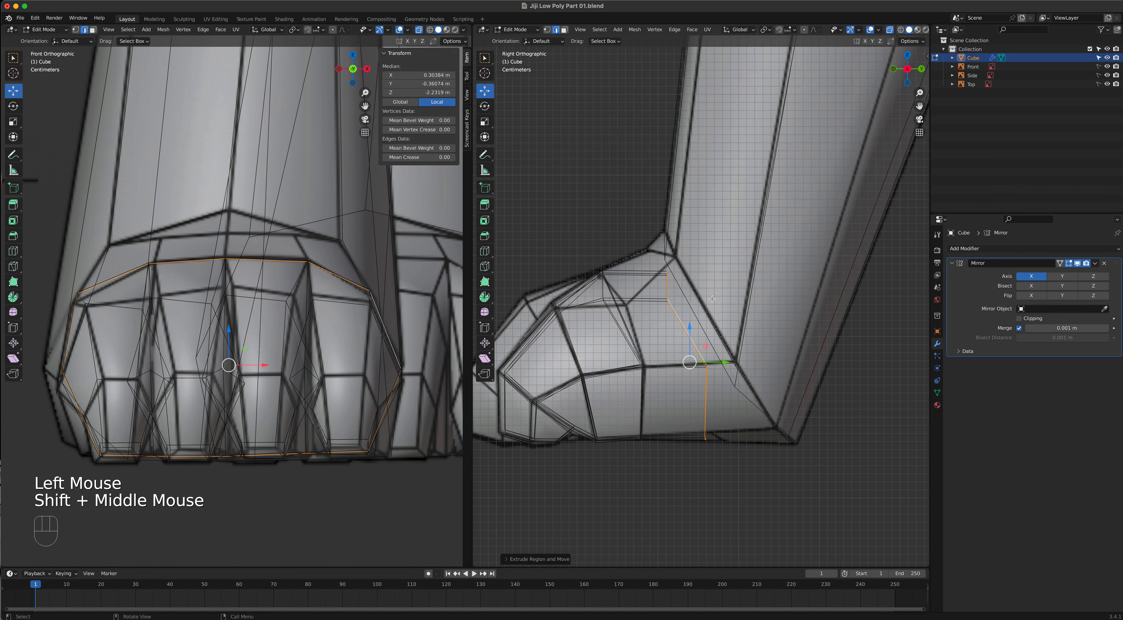
key(1)
click(665, 275)
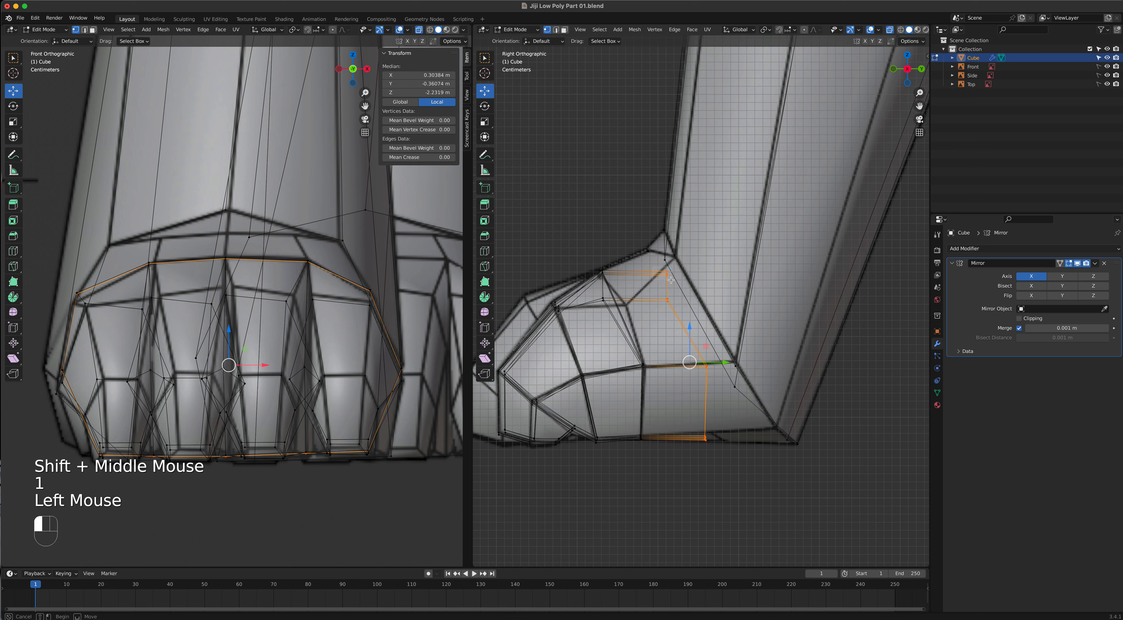
key(g)
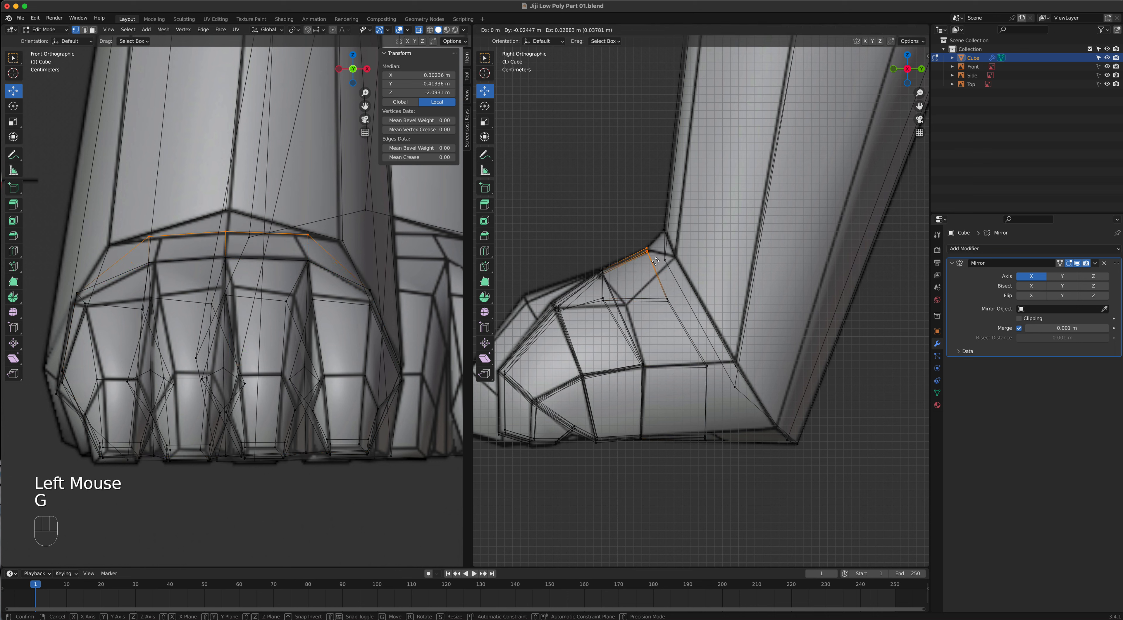
click(656, 261)
Move the extruded loop's upper side vertices up and forward in side view so they meet the leg's front corner, using the Select Box tool
click(666, 299)
key(g)
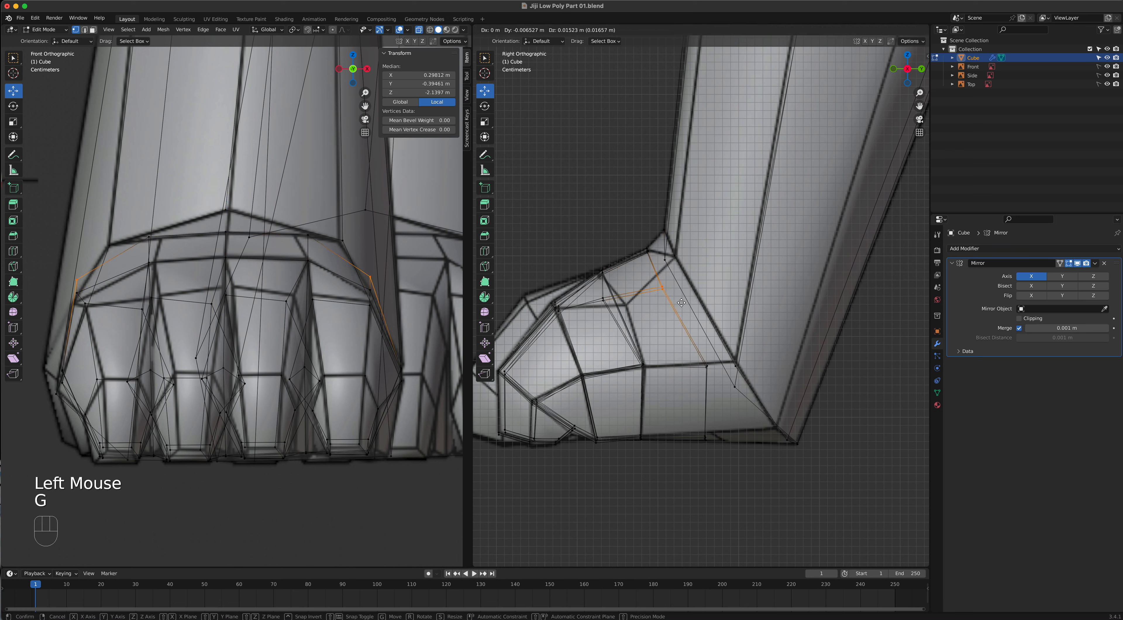
click(678, 284)
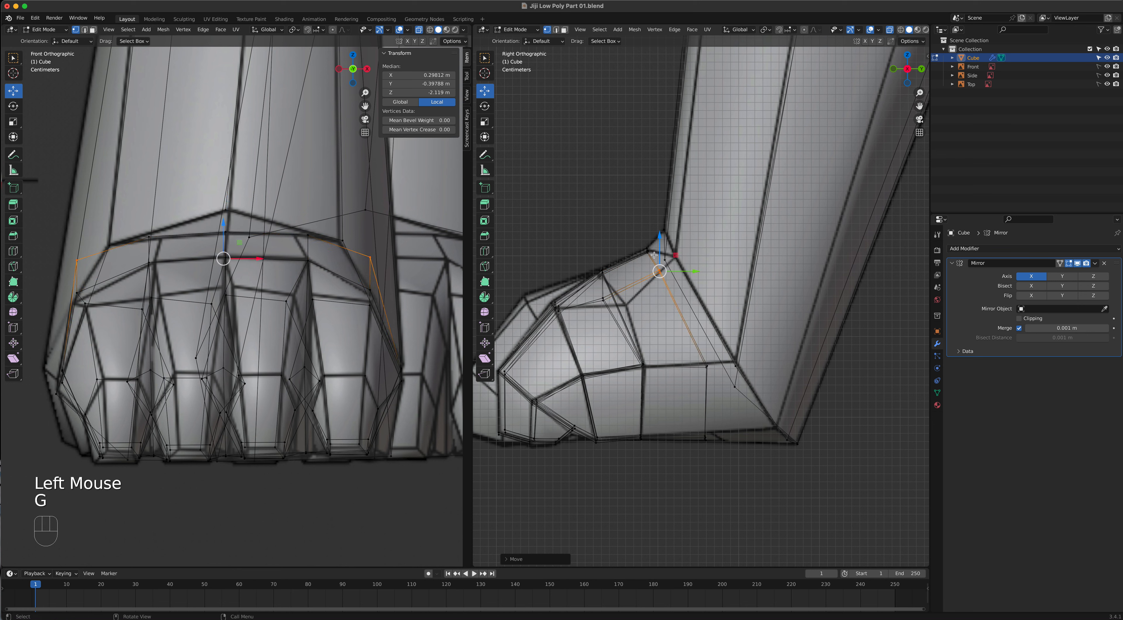
double_click(671, 311)
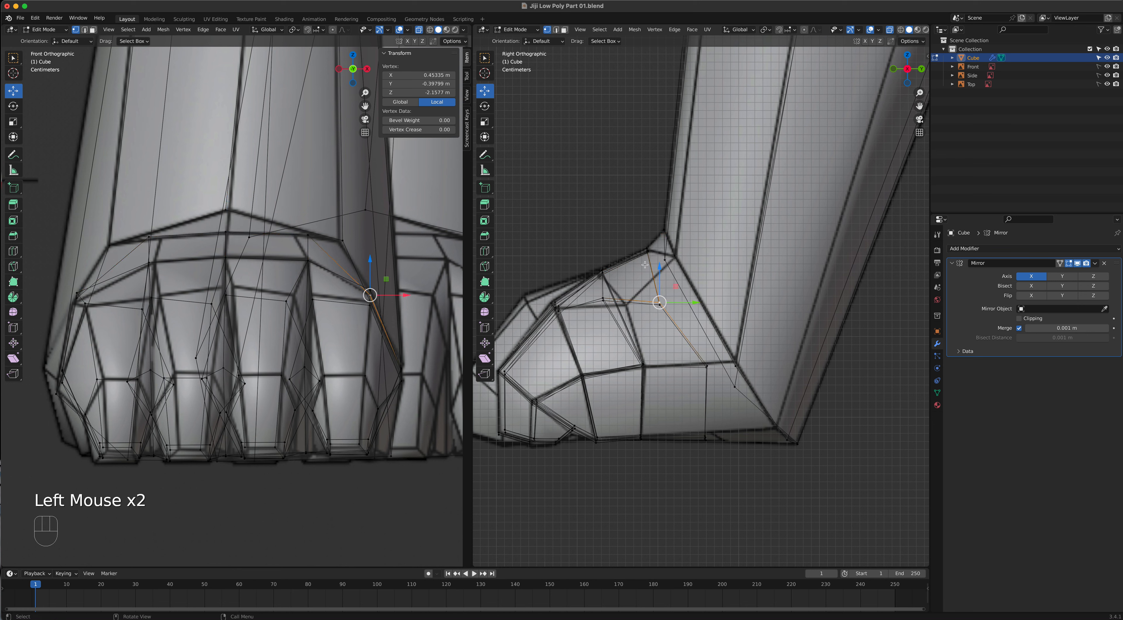
drag(686, 312, 685, 313)
key(g)
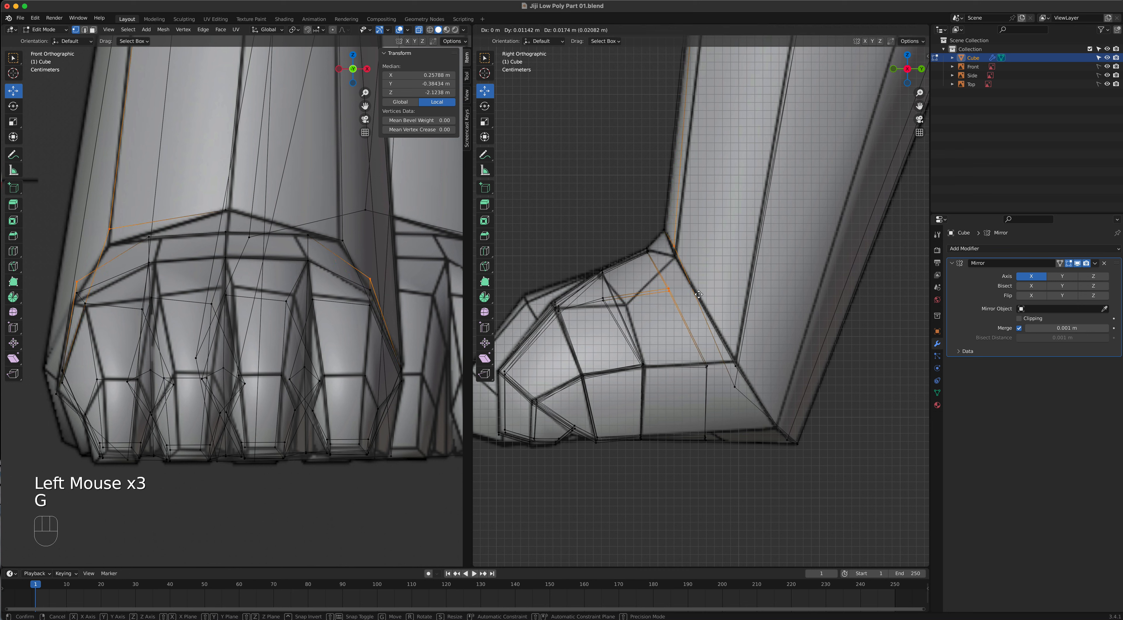
click(681, 317)
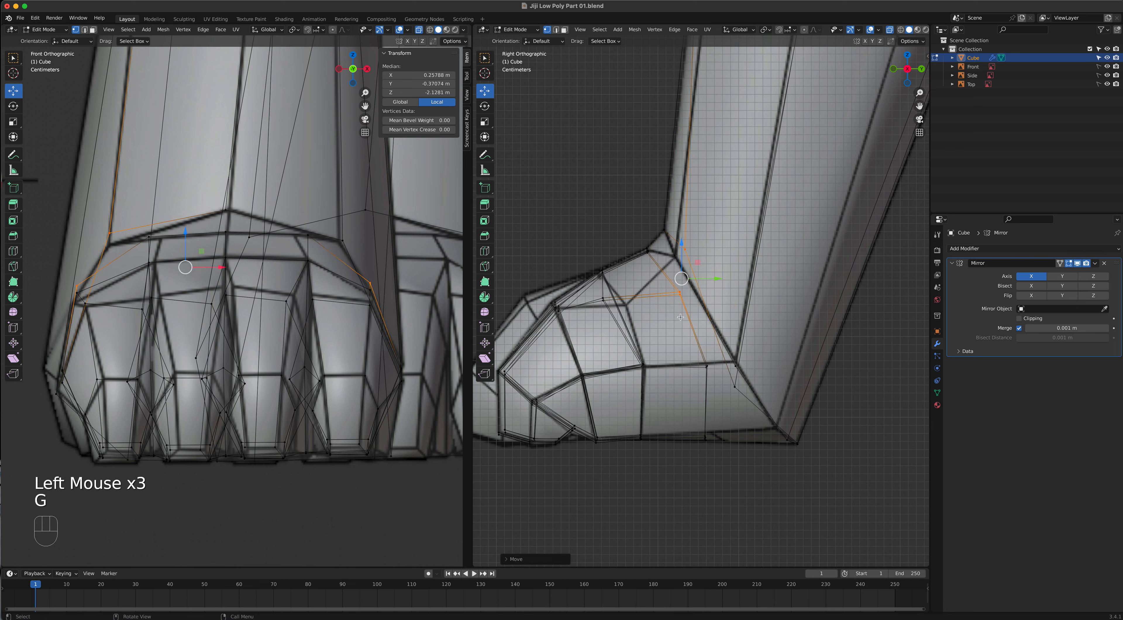
click(484, 57)
key(g)
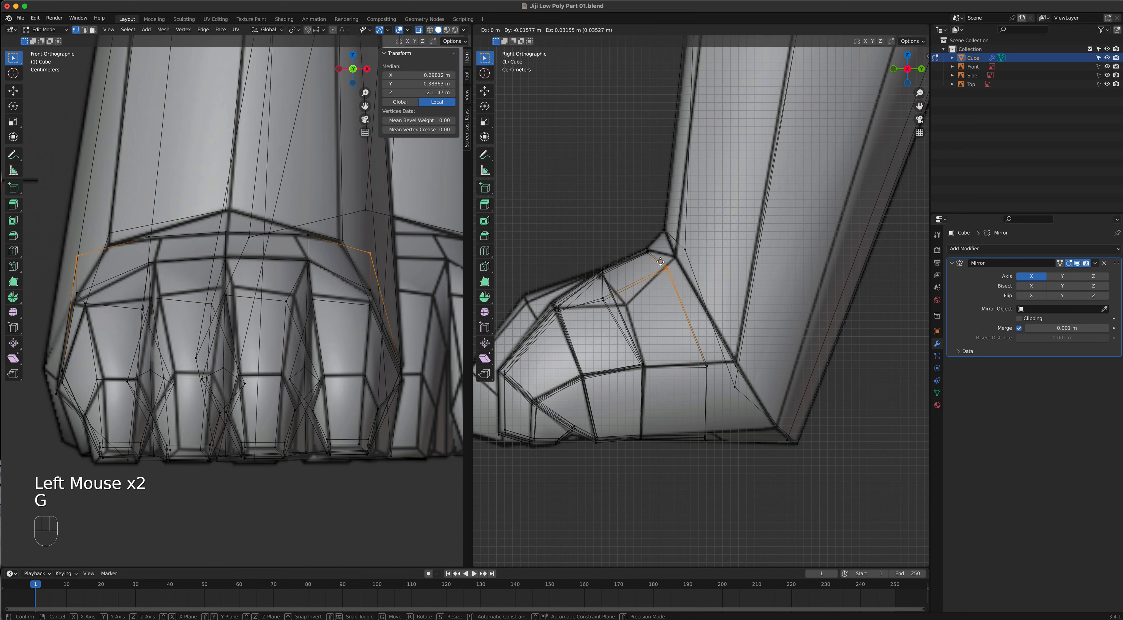
click(672, 253)
Move the leg's lower front corner vertices and its inner mid-height vertex onto the line crossings of the side reference
key(g)
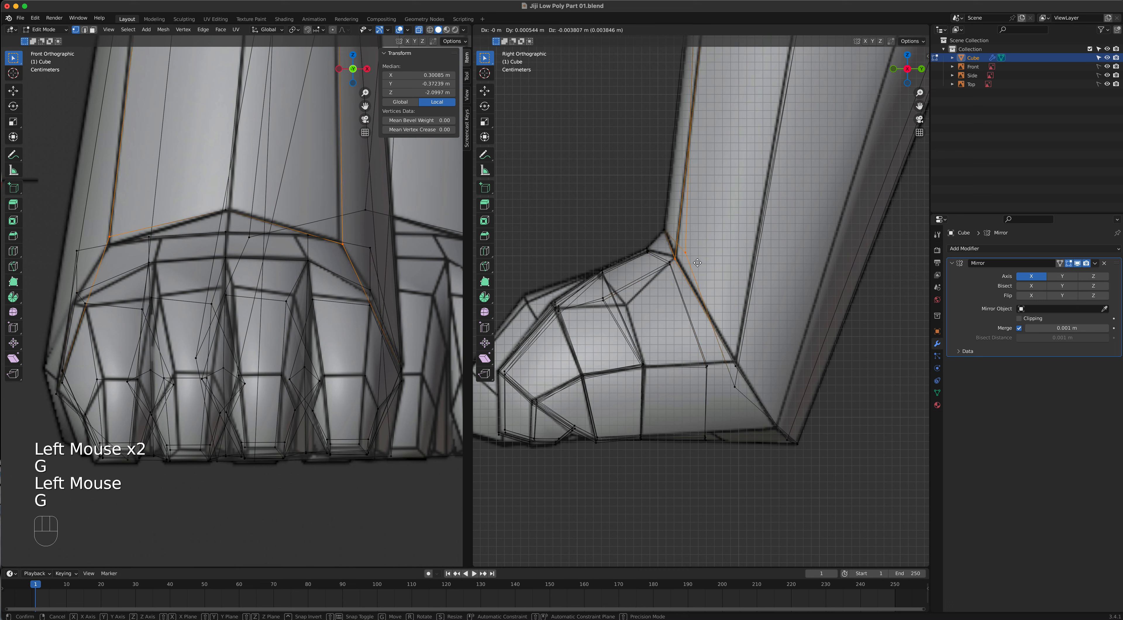
click(697, 262)
click(687, 252)
key(g)
click(679, 254)
click(732, 387)
key(g)
click(711, 380)
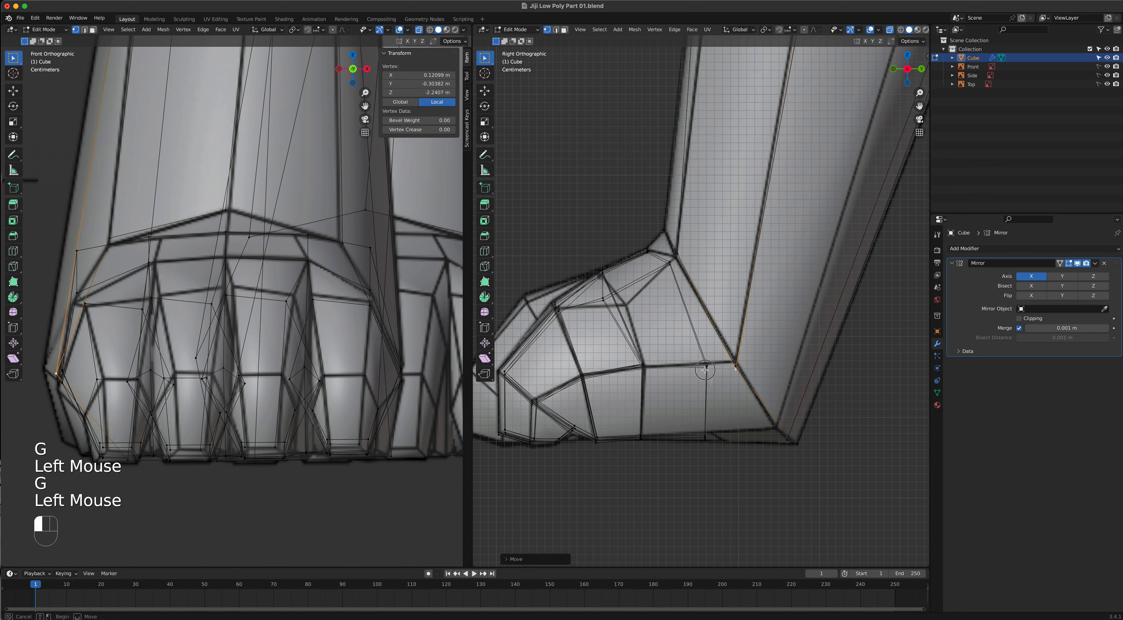
Move the extruded loop's mid-height side vertices back toward the leg, and its bottom vertices about 0.04 m back along the sole
click(707, 366)
key(g)
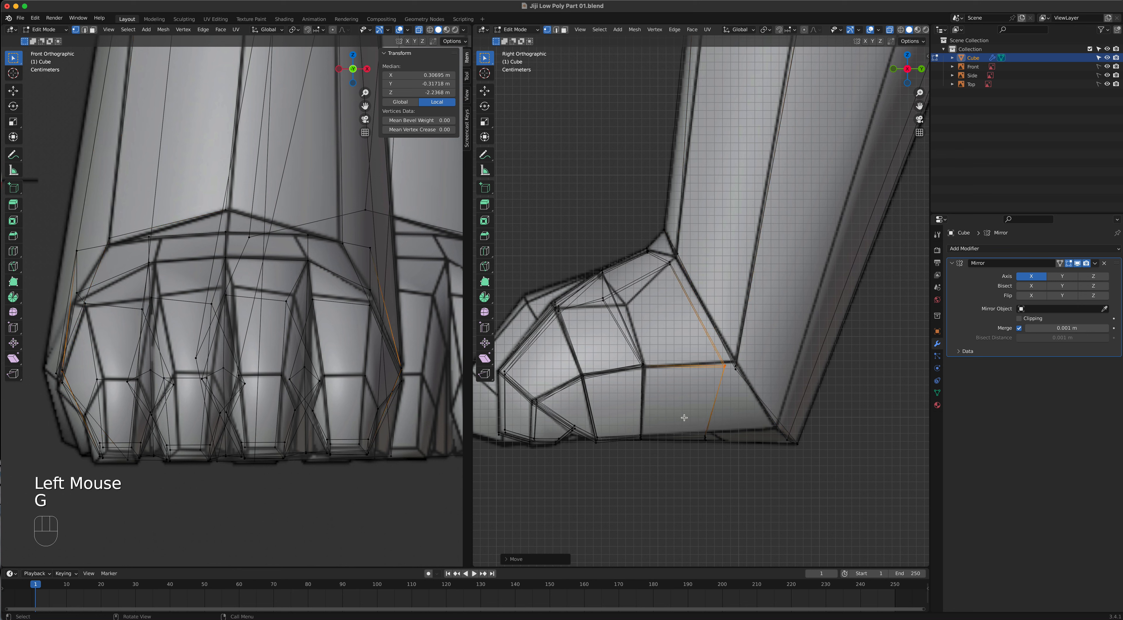
drag(679, 414, 735, 459)
key(g)
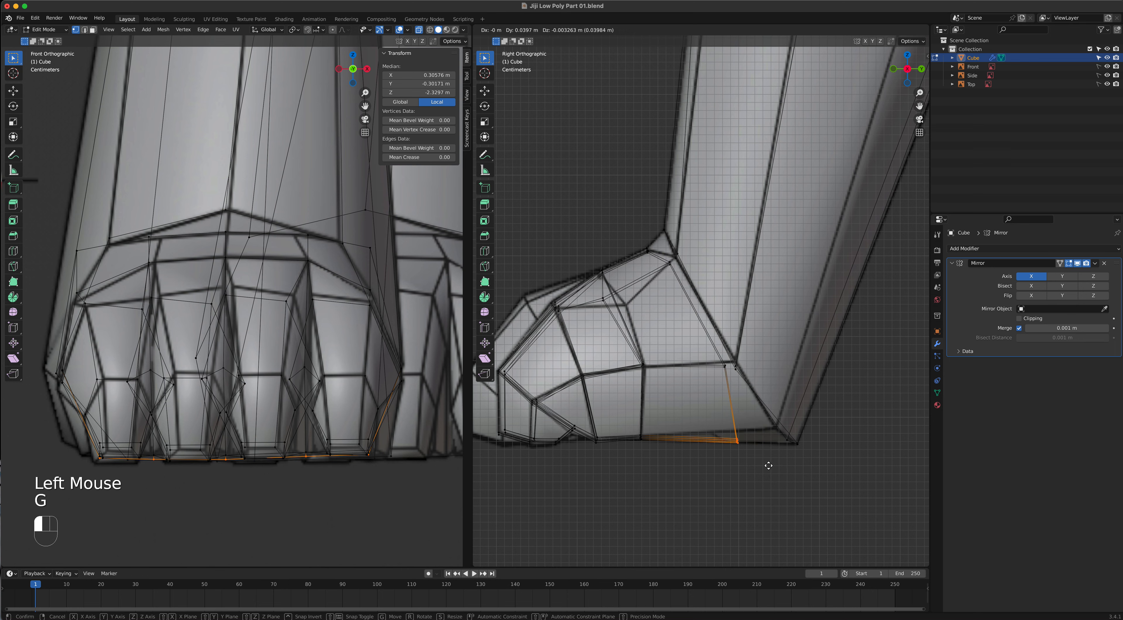
click(769, 466)
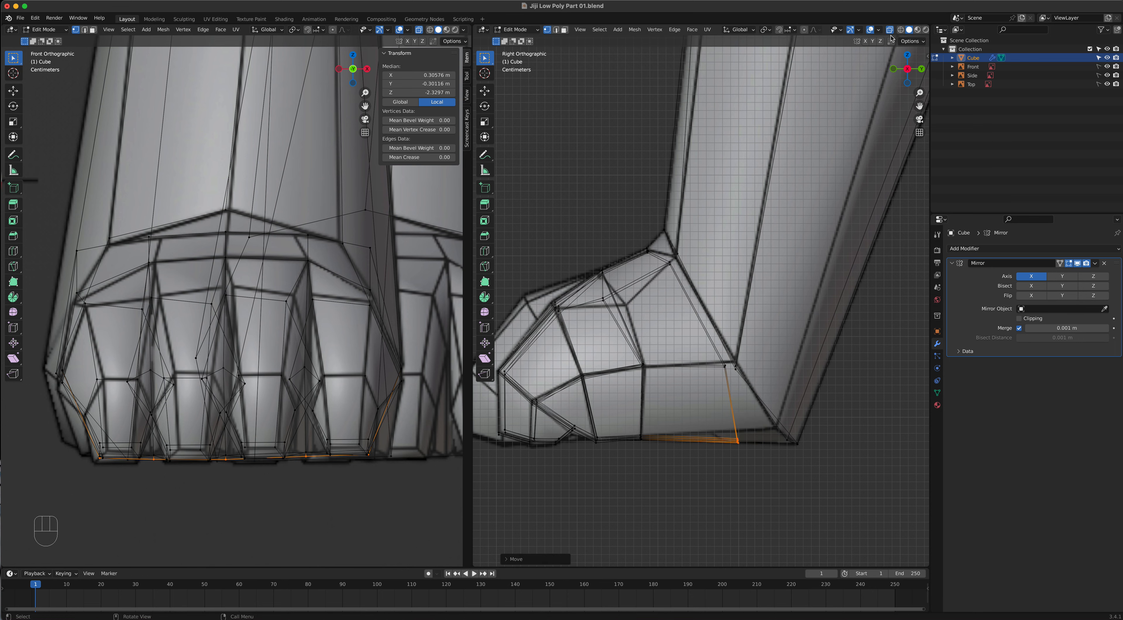
With X-ray off, merge the paw's inner top corner vertex at last onto the leg's inner front corner vertex
click(890, 30)
mouse_move(715, 331)
middle_down()
mouse_move(858, 344)
mouse_move(804, 362)
middle_up()
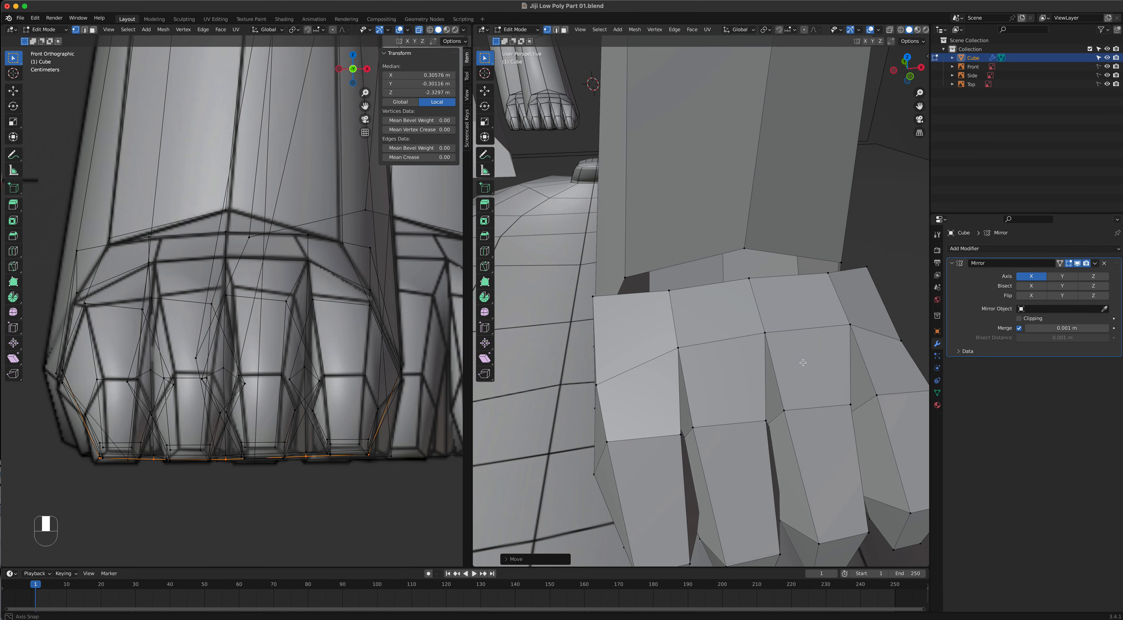
click(594, 297)
shift+click(625, 279)
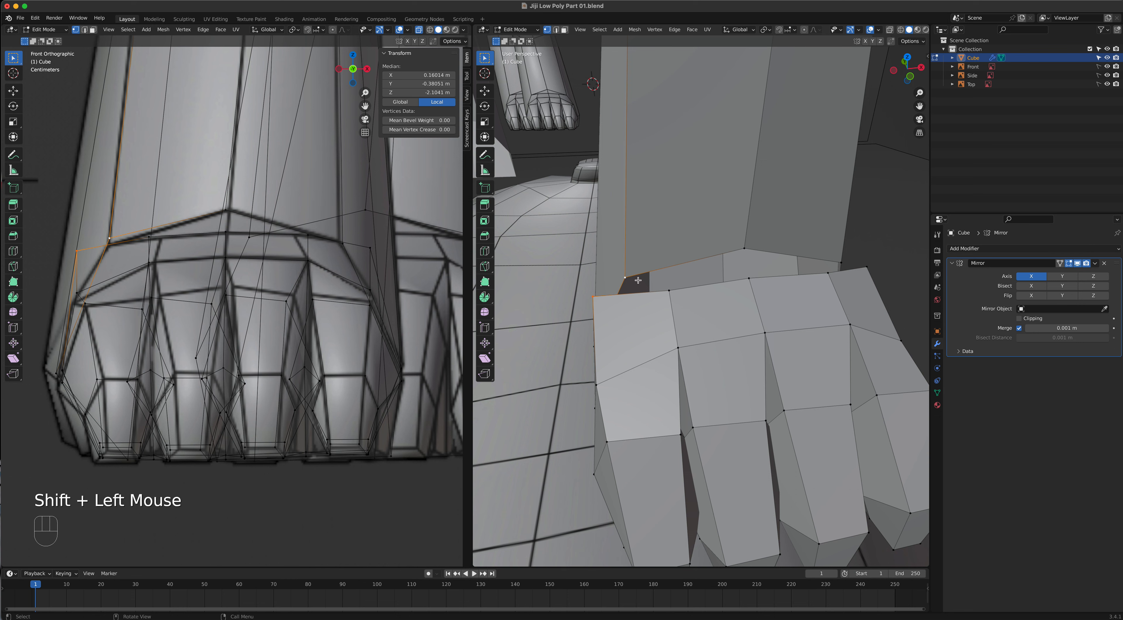
key(m)
click(619, 310)
Repeat the merge for the paw's outer top corner and outer mid-height vertices, joining each to the matching leg vertex
middle_drag(619, 311, 780, 336)
click(855, 369)
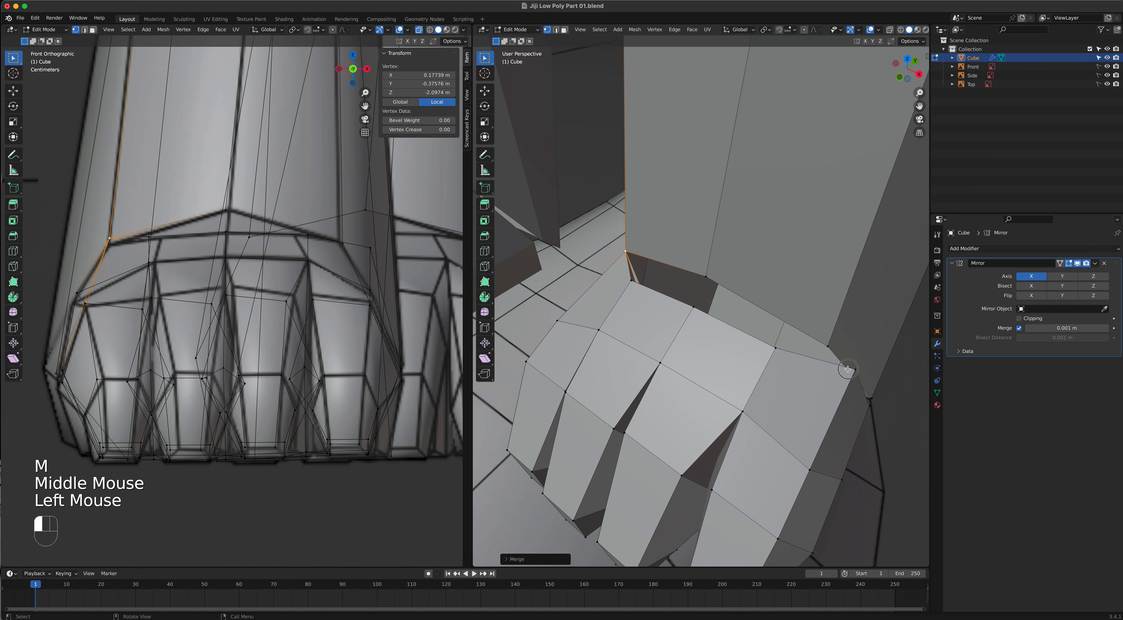
shift+click(828, 348)
key(shift+r)
middle_drag(826, 347, 780, 338)
click(781, 337)
shift+click(769, 336)
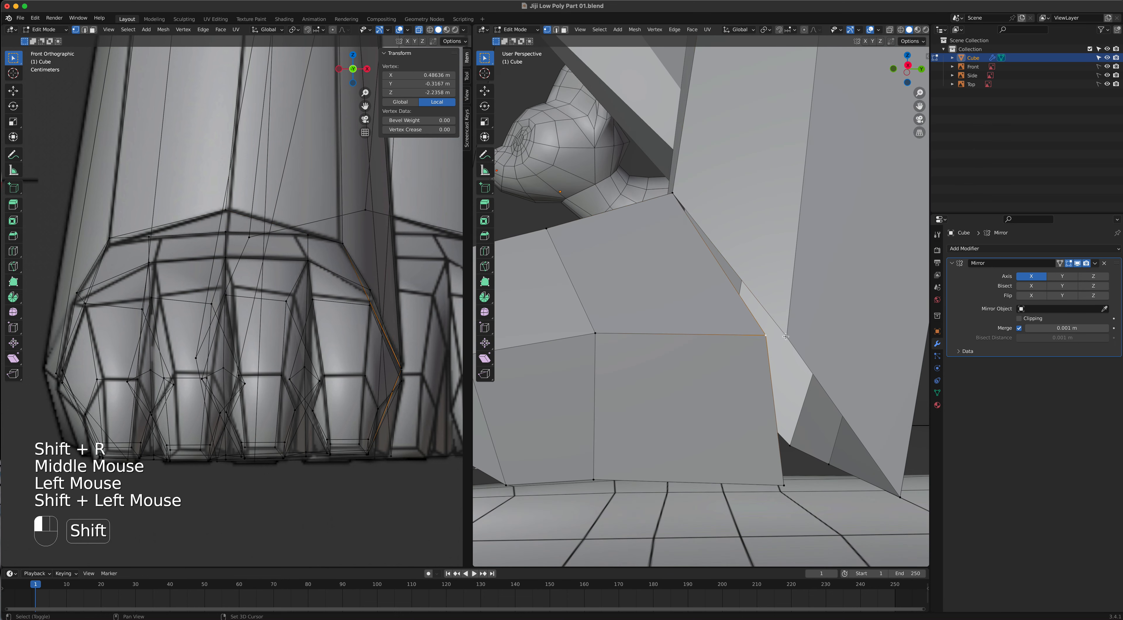
key(shift+r)
Merge the paw's outer bottom rear vertex at last onto the leg's outer bottom corner
middle_drag(780, 349, 773, 378)
click(749, 433)
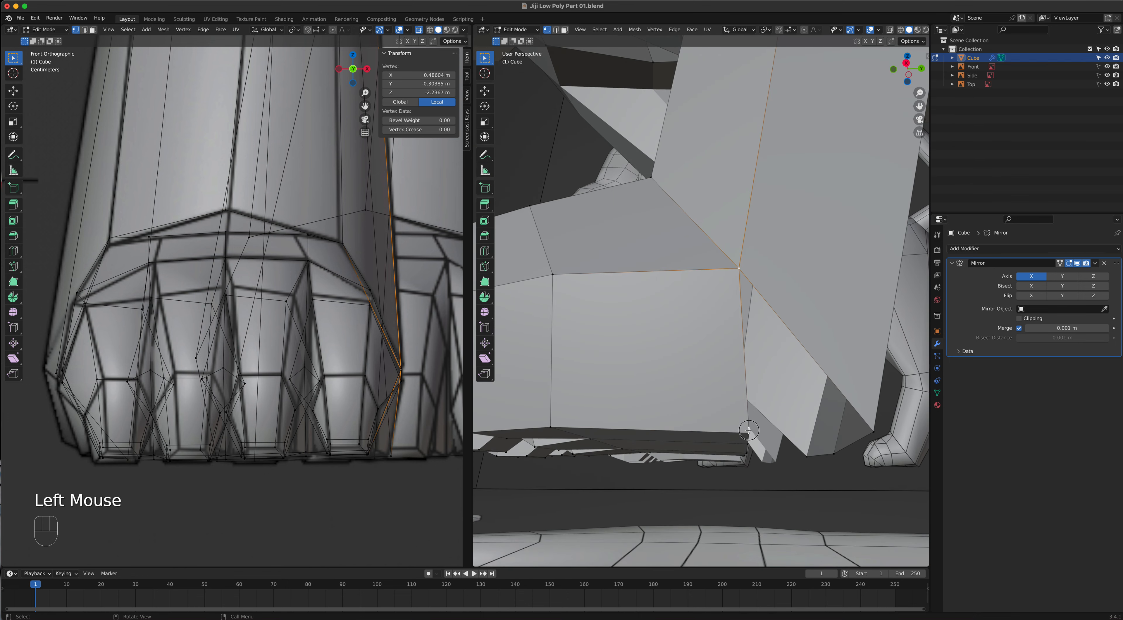
shift+click(874, 432)
key(m)
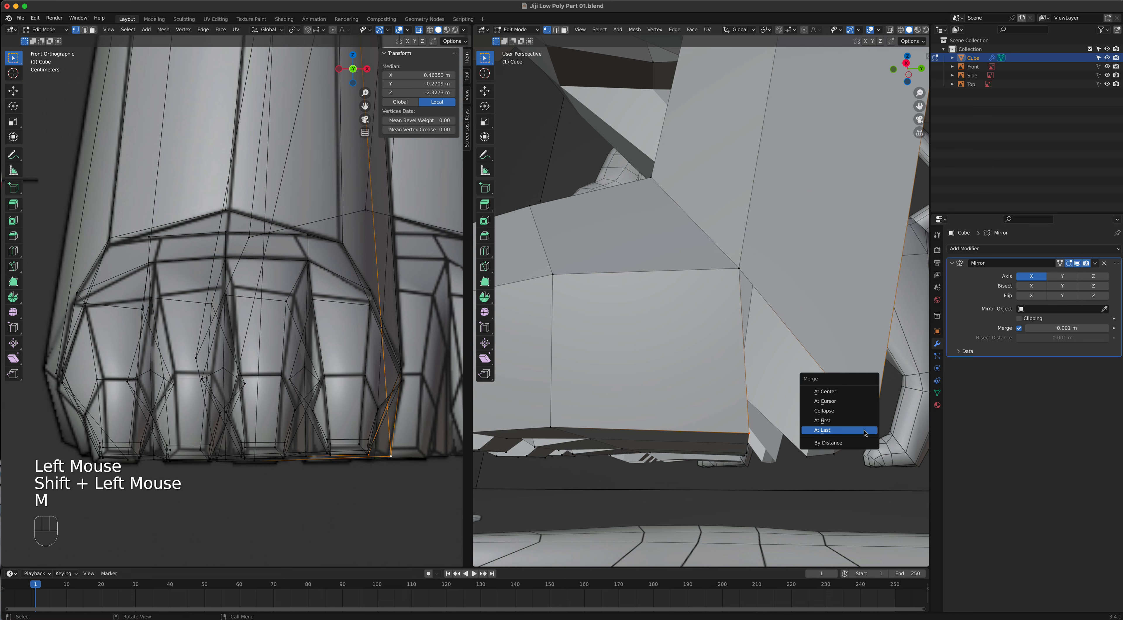
click(853, 429)
Merge the paw's inner bottom rear and inner mid-height vertices onto the matching leg vertices
middle_drag(853, 430, 741, 391)
click(756, 397)
shift+click(655, 379)
key(m)
click(693, 408)
scroll(741, 392, up, 2)
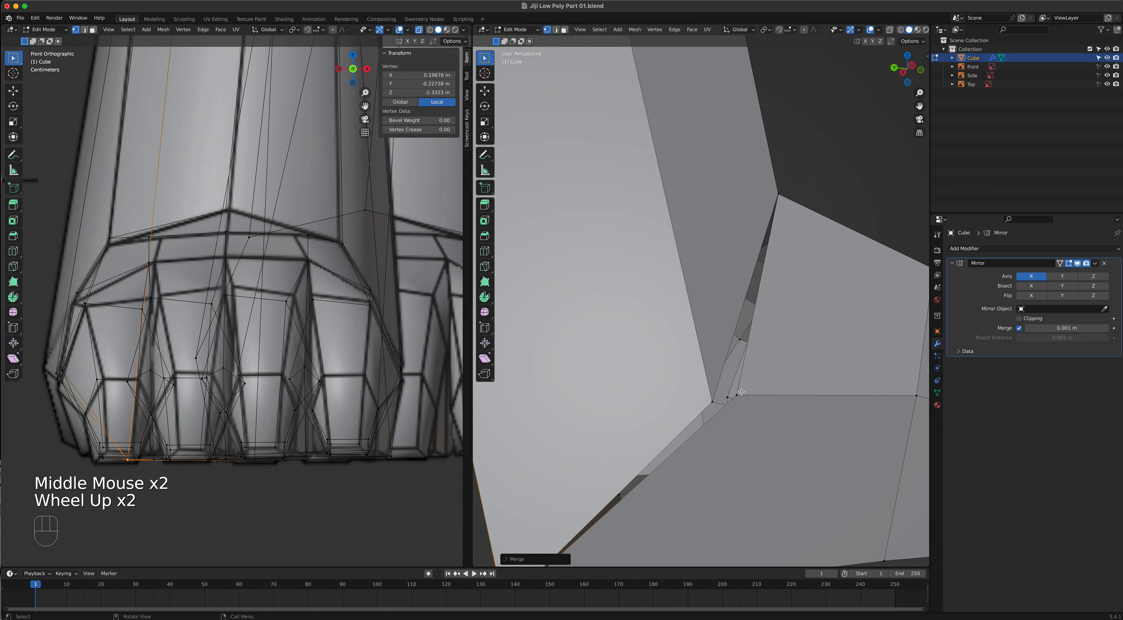
click(741, 392)
shift+click(717, 402)
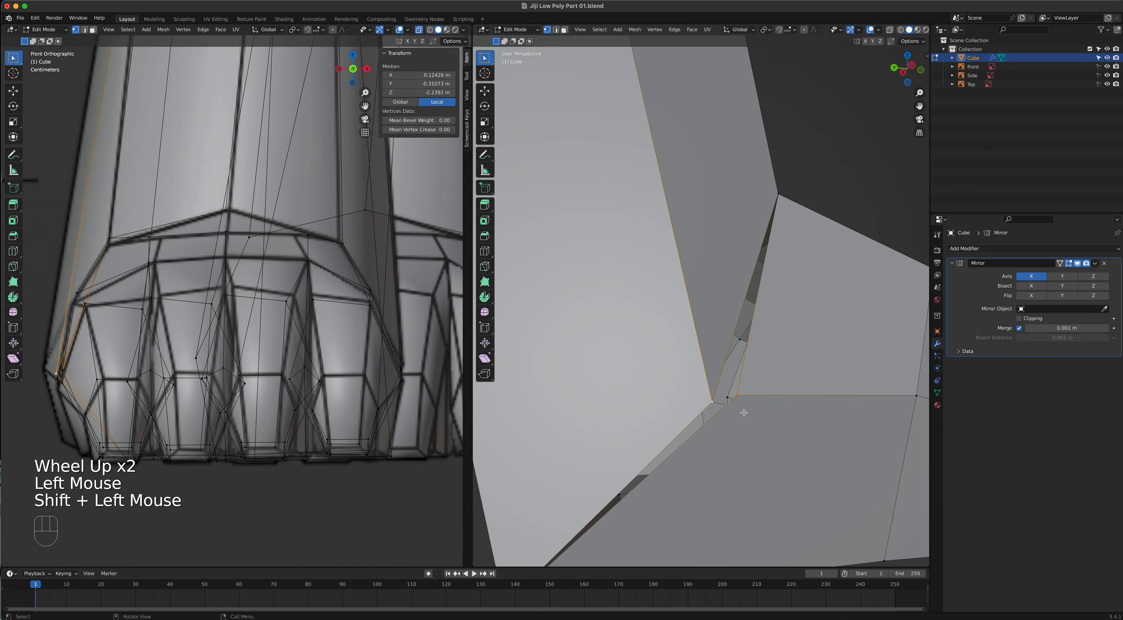
key(m)
click(744, 418)
Fill a face between the inner half of the leg's lower front edge and the paw's top edge below it
middle_drag(744, 418, 745, 366)
scroll(745, 366, down, 3)
shift+middle_drag(773, 269, 690, 327)
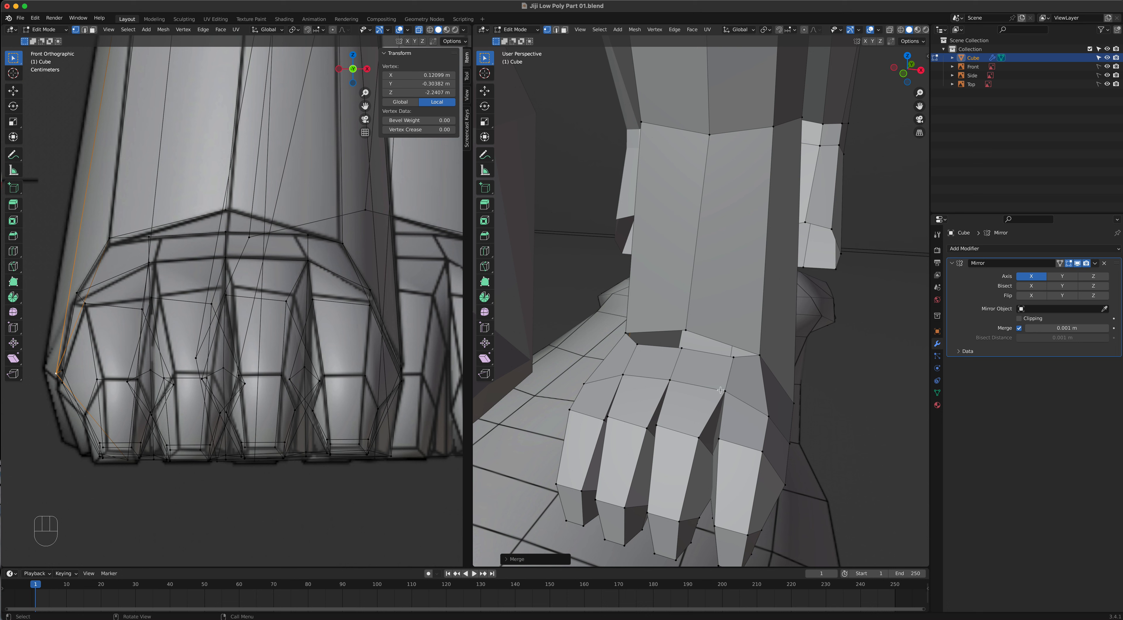
scroll(720, 279, up, 3)
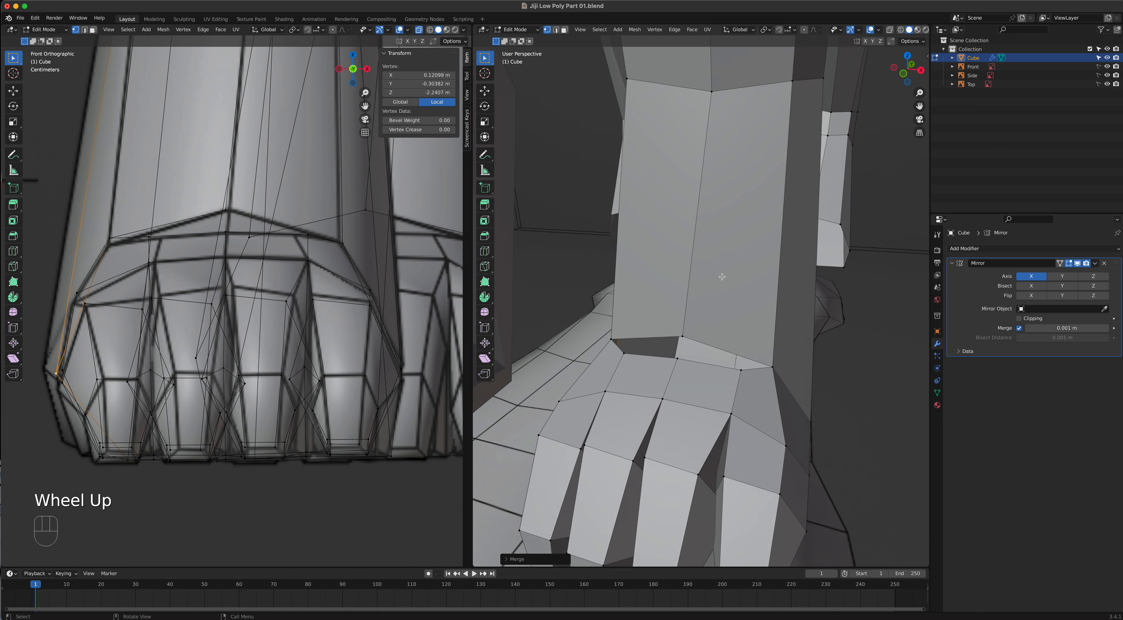
scroll(720, 282, down, 1)
middle_drag(719, 282, 672, 406)
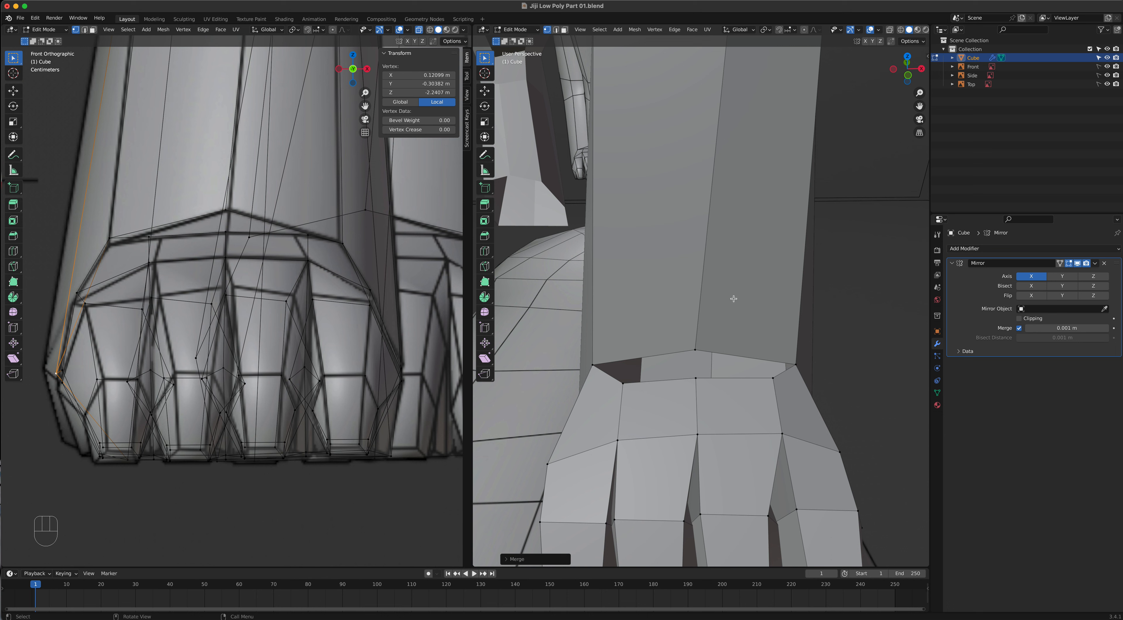
middle_drag(686, 415, 741, 385)
scroll(742, 385, up, 2)
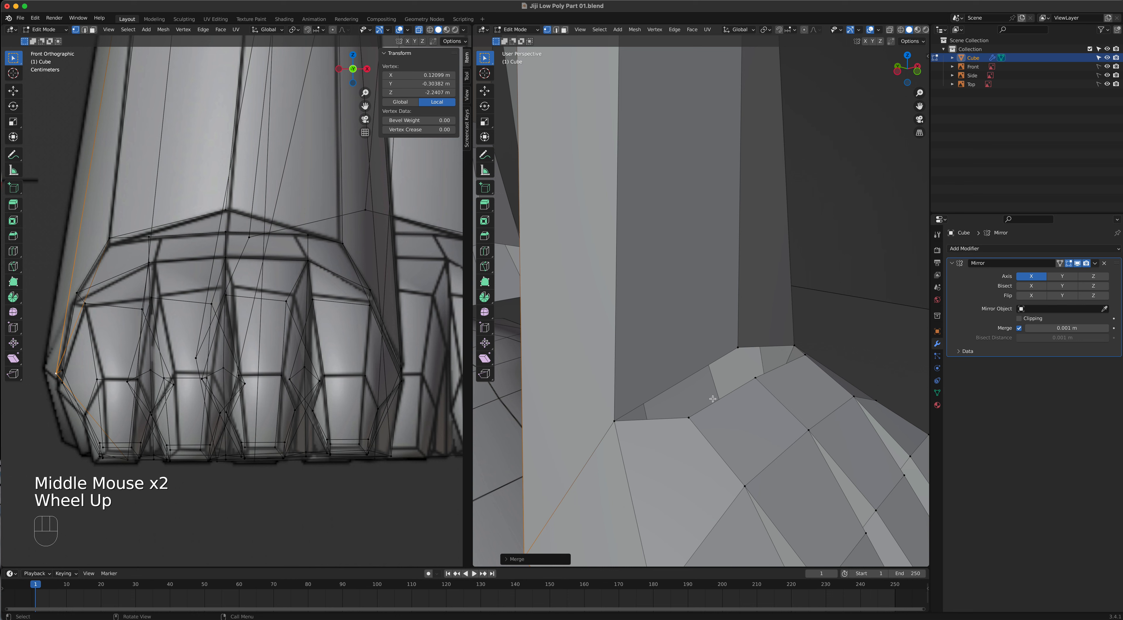
key(2)
click(680, 380)
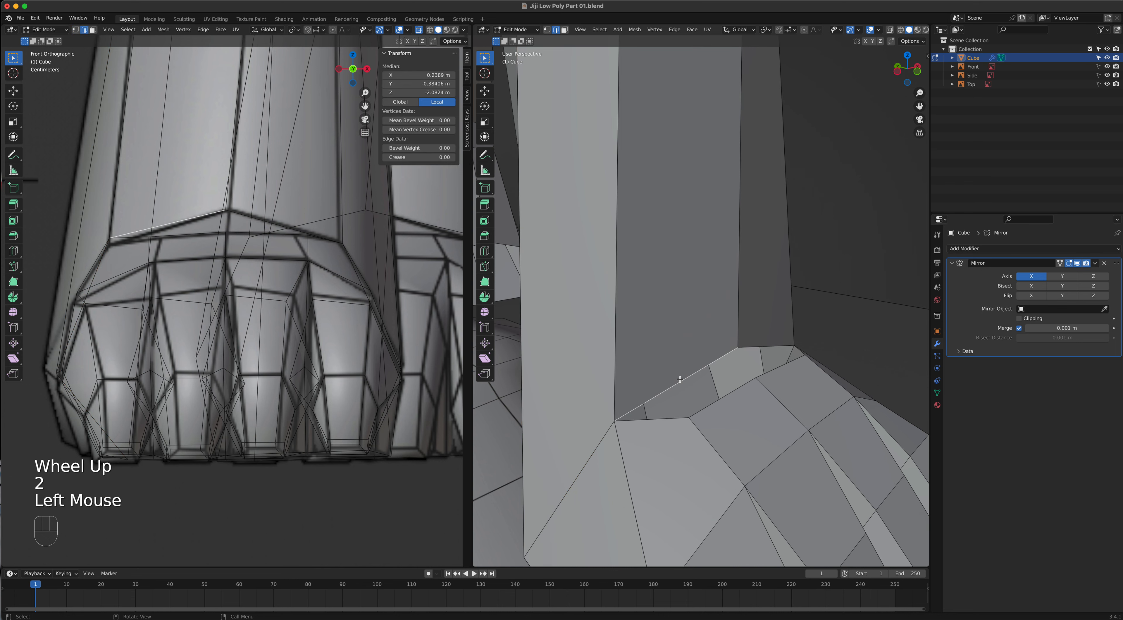
shift+click(710, 405)
key(f)
Fill a face between the outer half of the leg's lower front edge and the paw's top edge
mouse_move(724, 389)
middle_down()
mouse_move(773, 381)
mouse_move(720, 377)
middle_up()
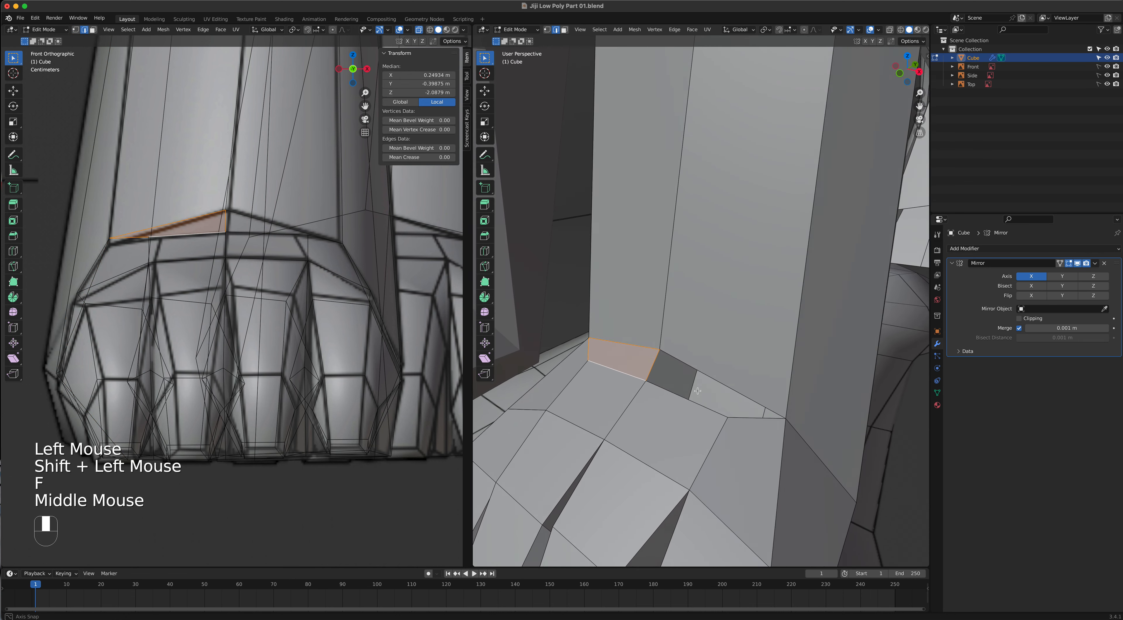
click(719, 377)
shift+click(696, 405)
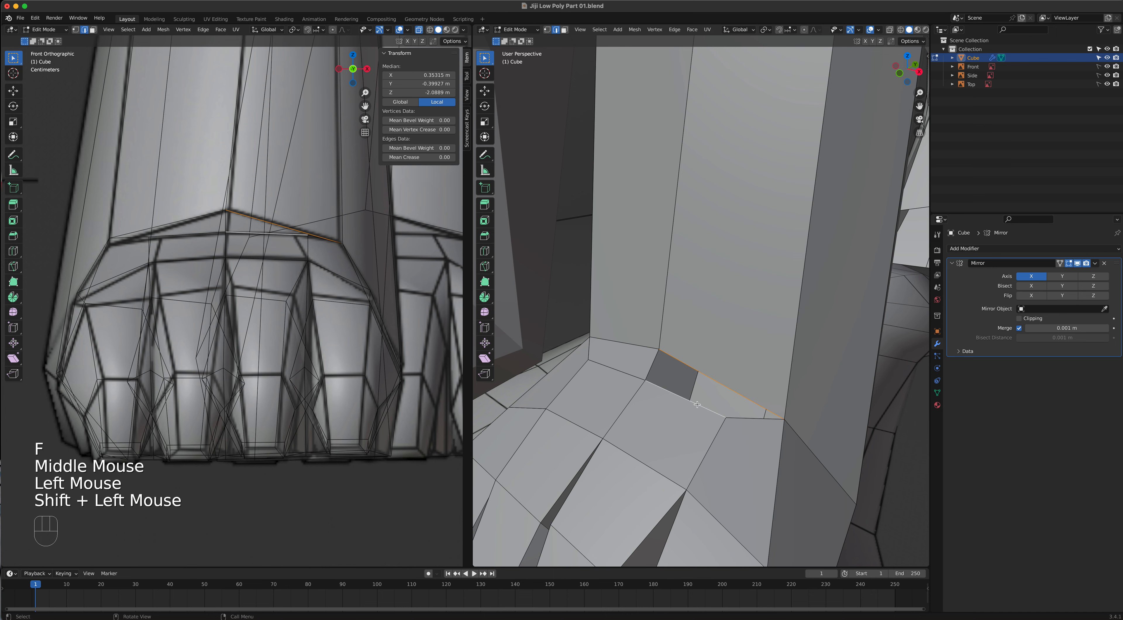
key(f)
Hide the Top reference image and fill the inner half of the sole gap between the paw and the leg
middle_drag(701, 392, 701, 326)
middle_drag(722, 382, 725, 329)
scroll(777, 345, down, 2)
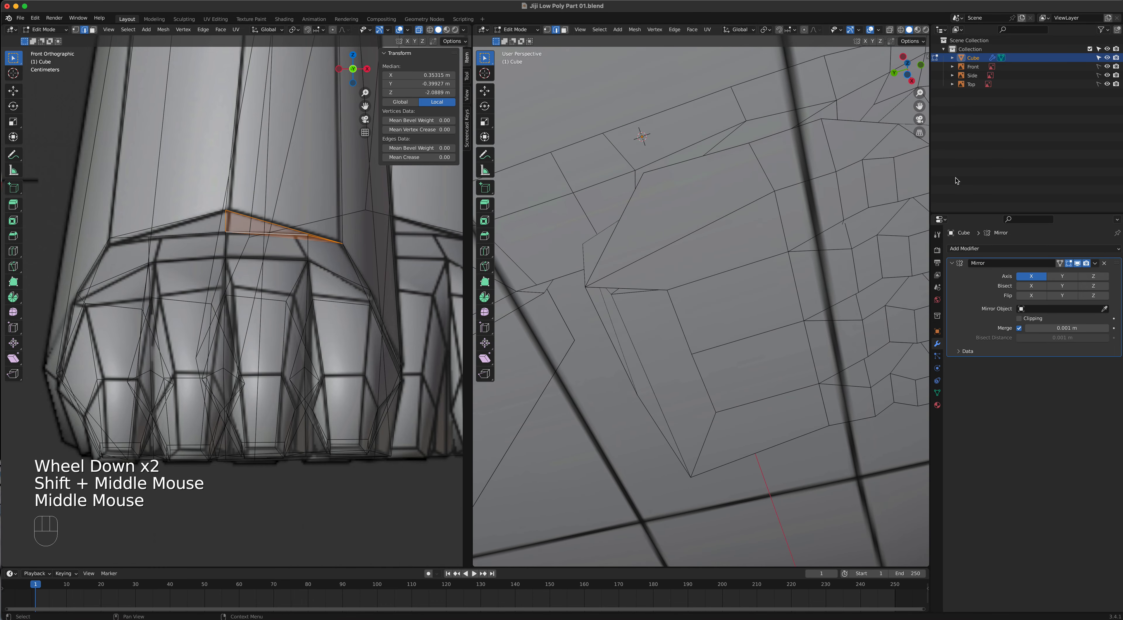
click(1108, 84)
middle_drag(741, 288, 653, 308)
click(727, 342)
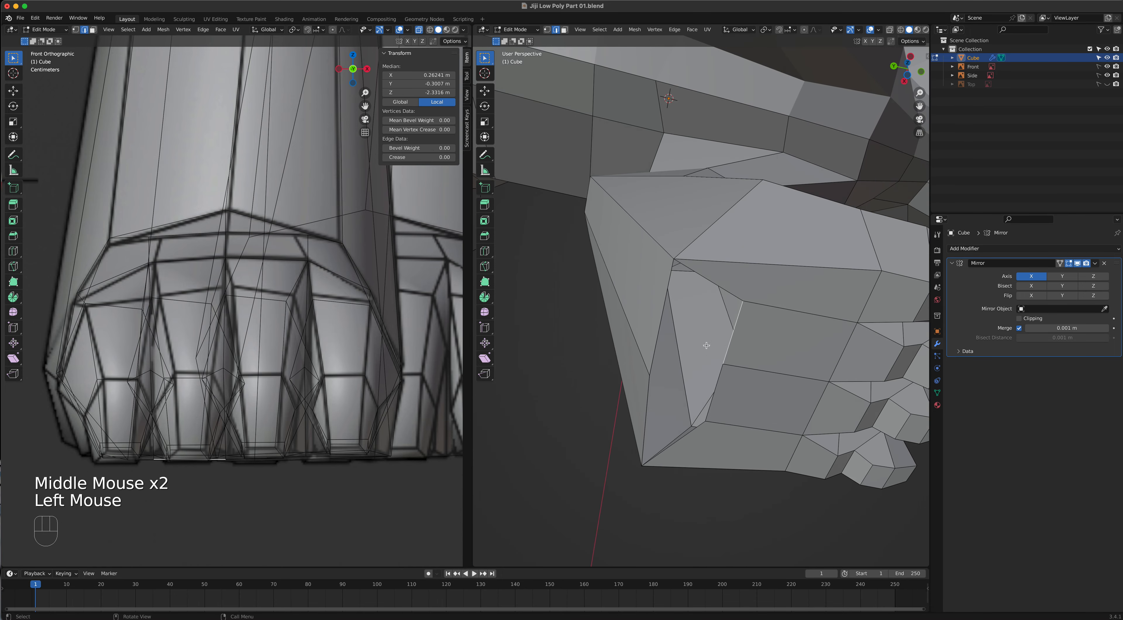
shift+click(654, 330)
key(f)
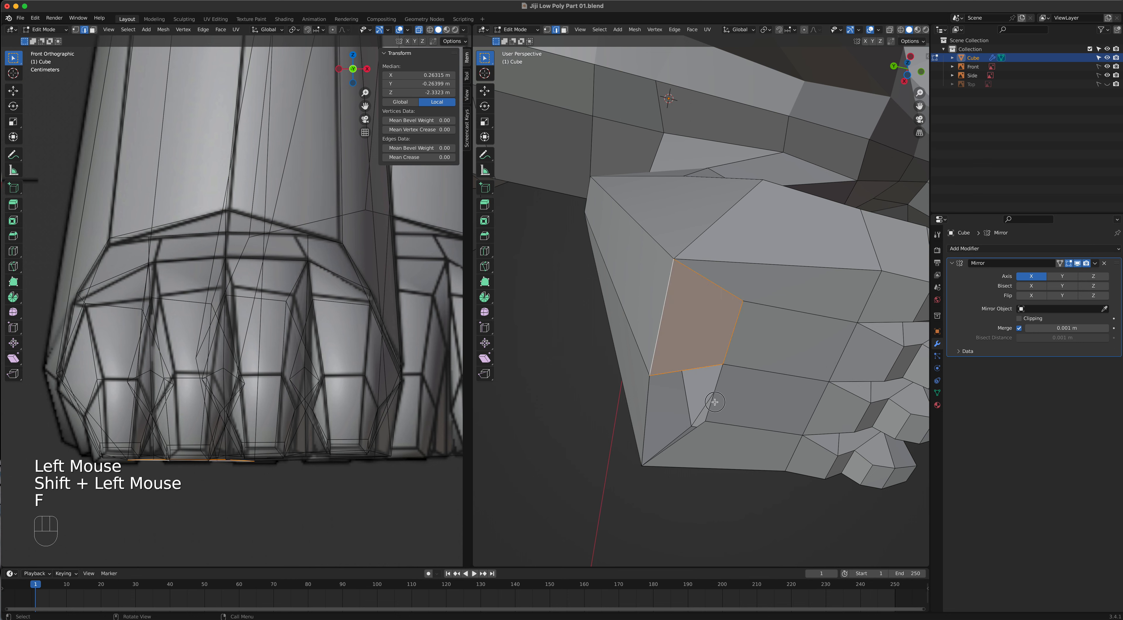
Fill the outer half of the sole gap between the paw's bottom edge and the leg
click(667, 409)
shift+click(712, 397)
key(f)
In face select mode, select the two adjoining underside faces near the tip of each of the four toes
middle_drag(760, 412, 836, 425)
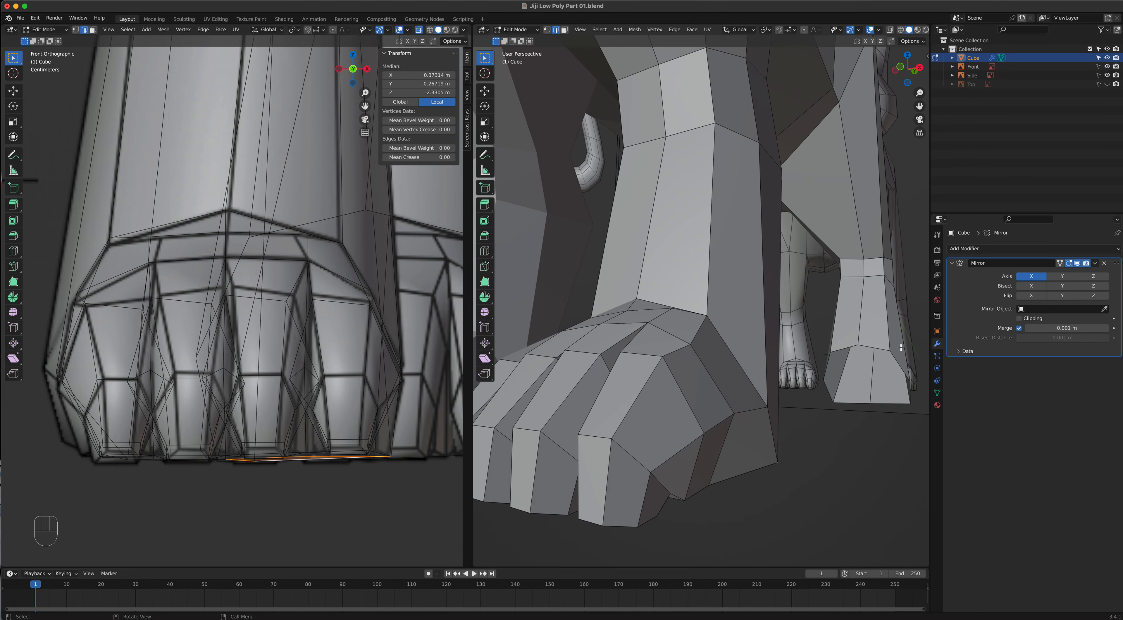
middle_drag(653, 413, 682, 261)
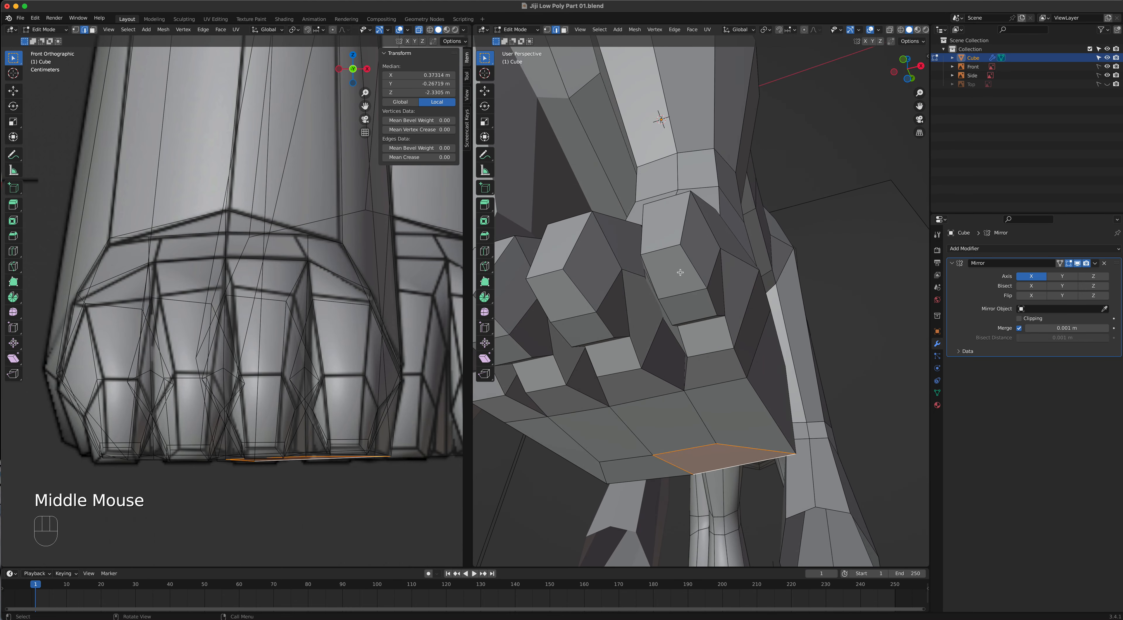
click(682, 269)
key(3)
click(676, 274)
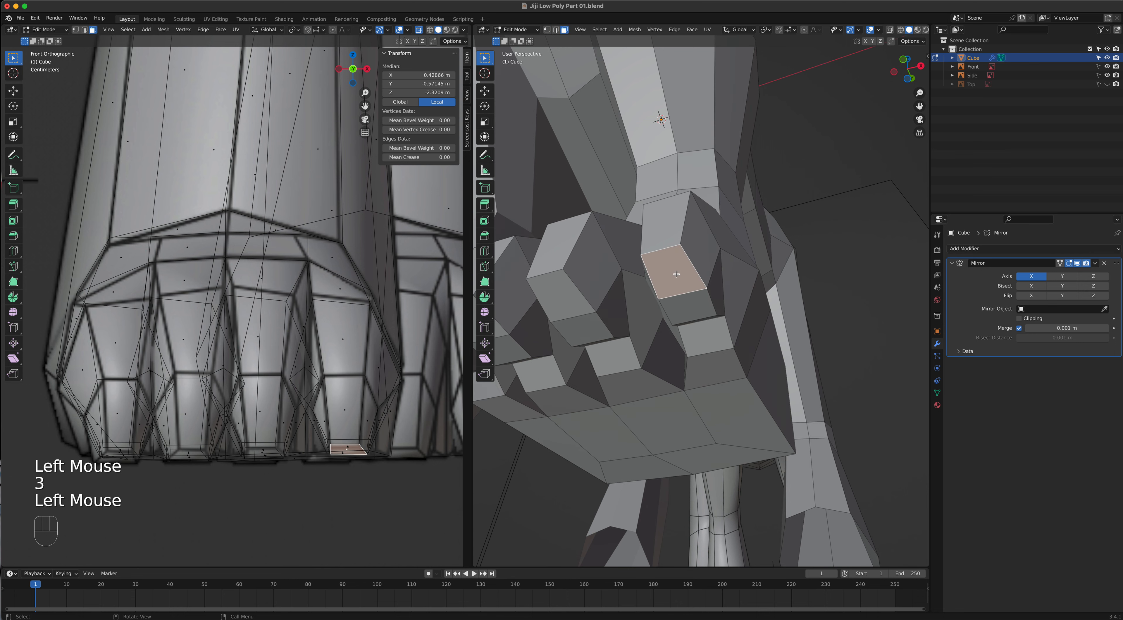
shift+click(664, 302)
shift+click(584, 322)
shift+click(580, 311)
shift+middle_drag(580, 311, 716, 346)
shift+click(689, 342)
shift+click(702, 373)
shift+click(625, 386)
shift+click(612, 360)
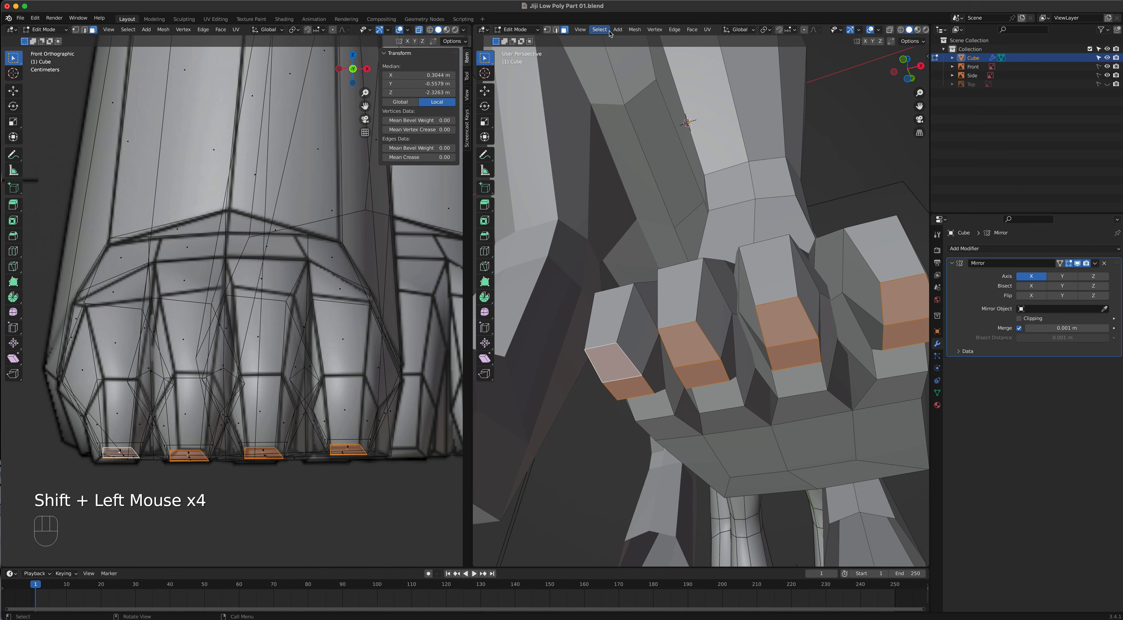
Grow the toe face selection once with Select More to cover all four toe tips
click(600, 29)
mouse_move(623, 160)
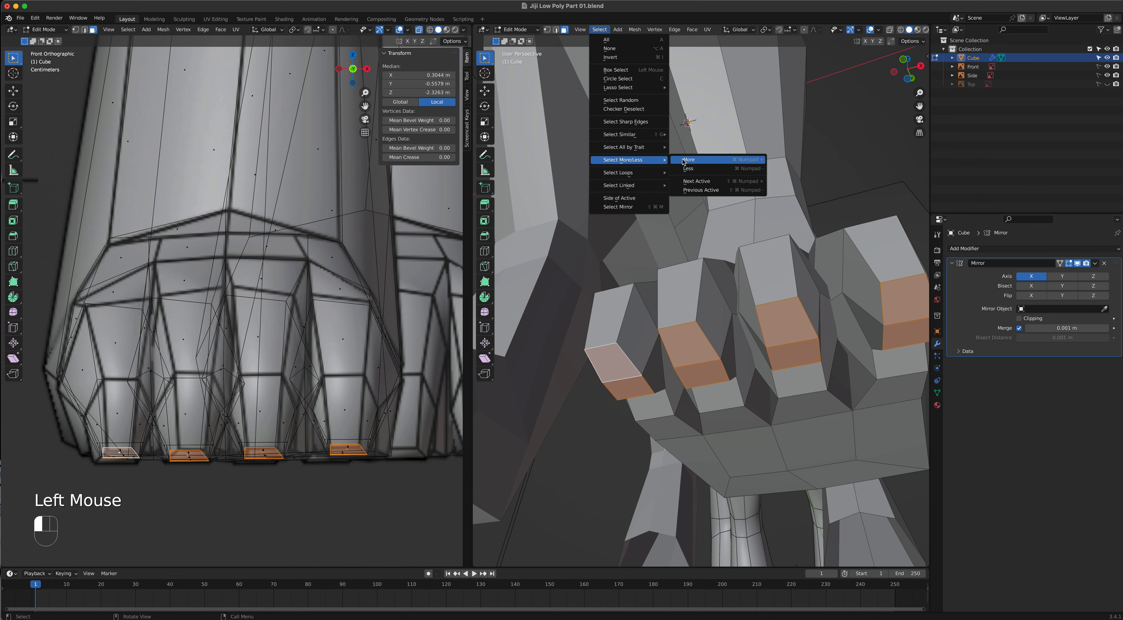
click(682, 160)
middle_drag(790, 240, 773, 288)
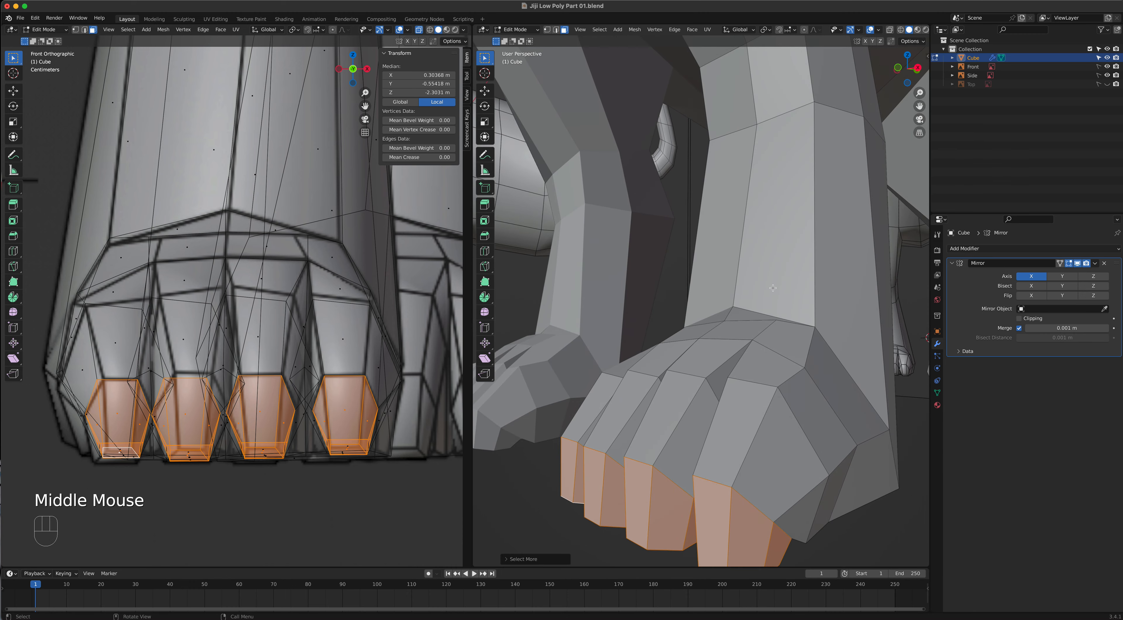
Repeat Select More from the toe faces and toggle individual faces until exactly the whole front paw is selected
key(shift+r)
key(shift+r)
key(shift+r)
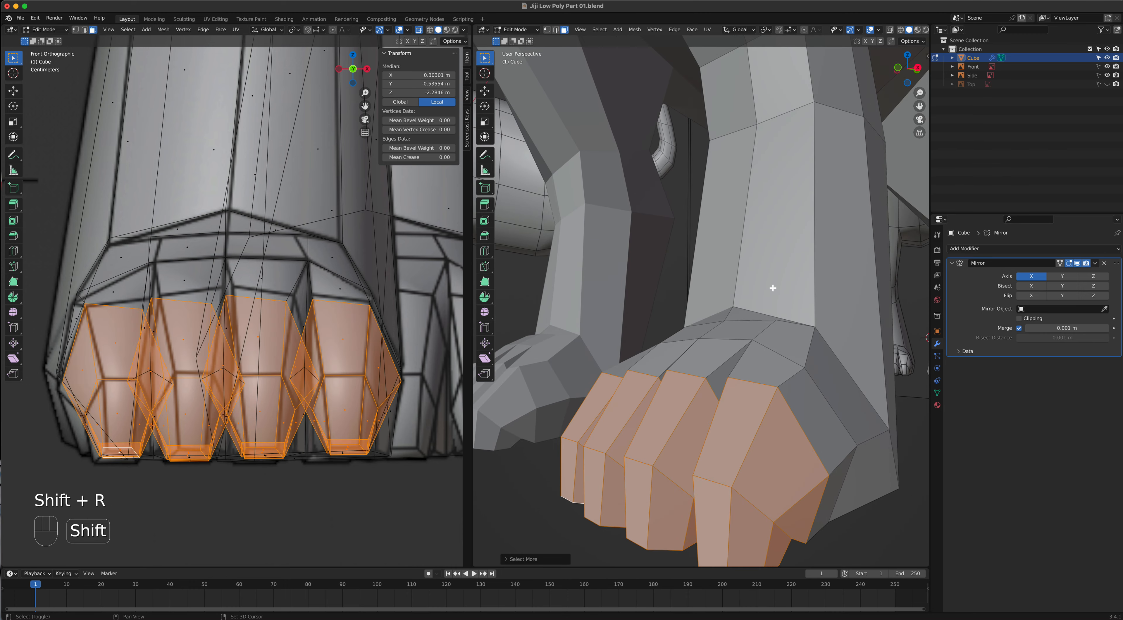
middle_drag(773, 277, 903, 281)
shift+click(609, 447)
shift+click(592, 476)
middle_drag(591, 476, 730, 444)
middle_drag(632, 471, 727, 370)
shift+click(780, 339)
shift+click(780, 339)
scroll(762, 349, down, 3)
scroll(723, 368, up, 2)
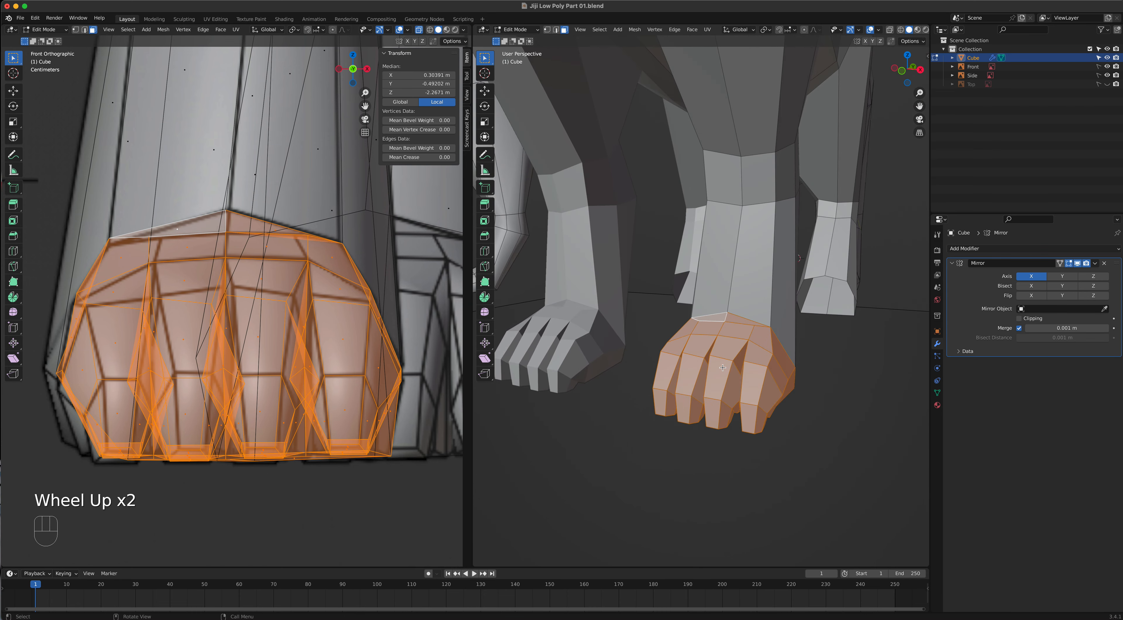
Duplicate the selected front paw in the right side view and place the copy about 1.3 m back at the hind leg's ankle
key(KP_3)
scroll(723, 367, down, 3)
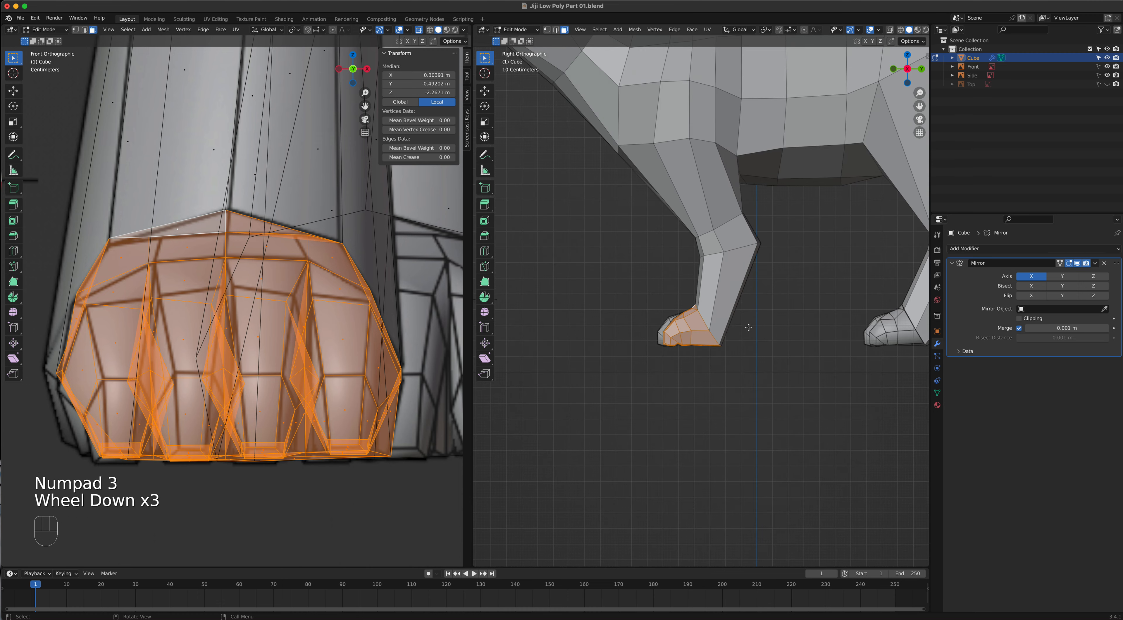
middle_drag(791, 348, 659, 330)
key(KP_3)
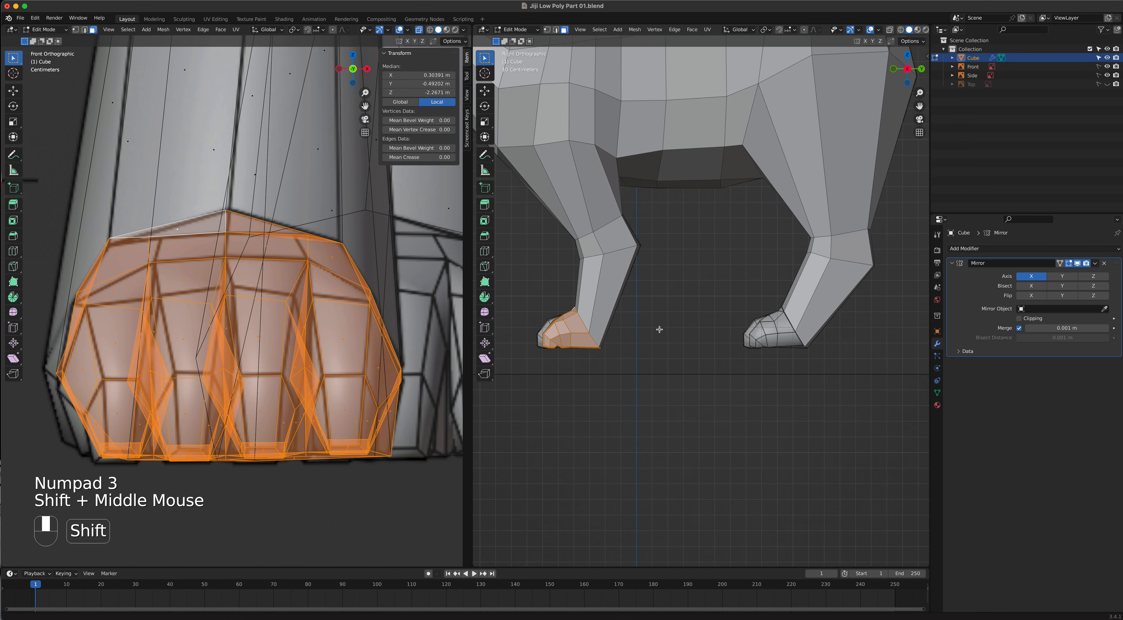
scroll(612, 337, up, 2)
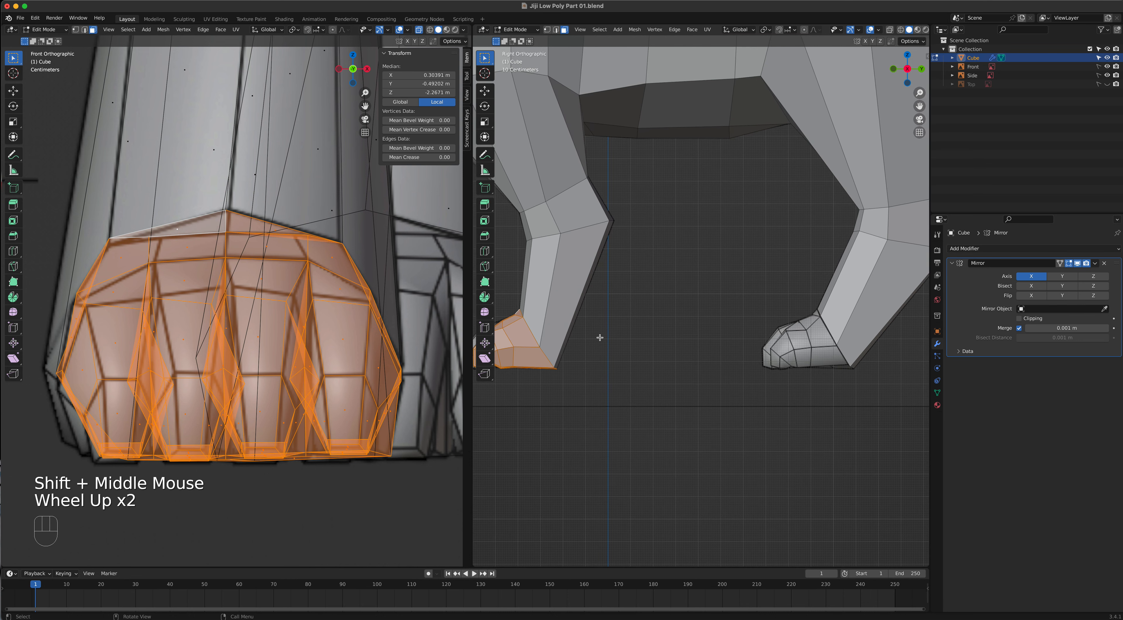
scroll(601, 338, down, 1)
key(shift+d)
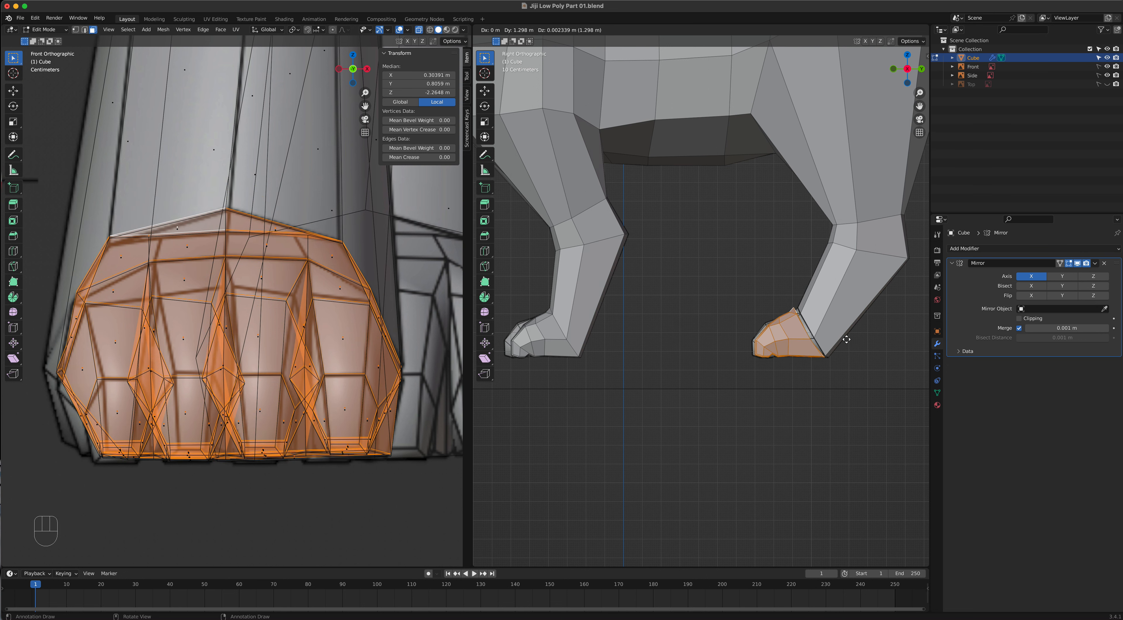
middle_drag(846, 340, 709, 363)
scroll(828, 325, up, 2)
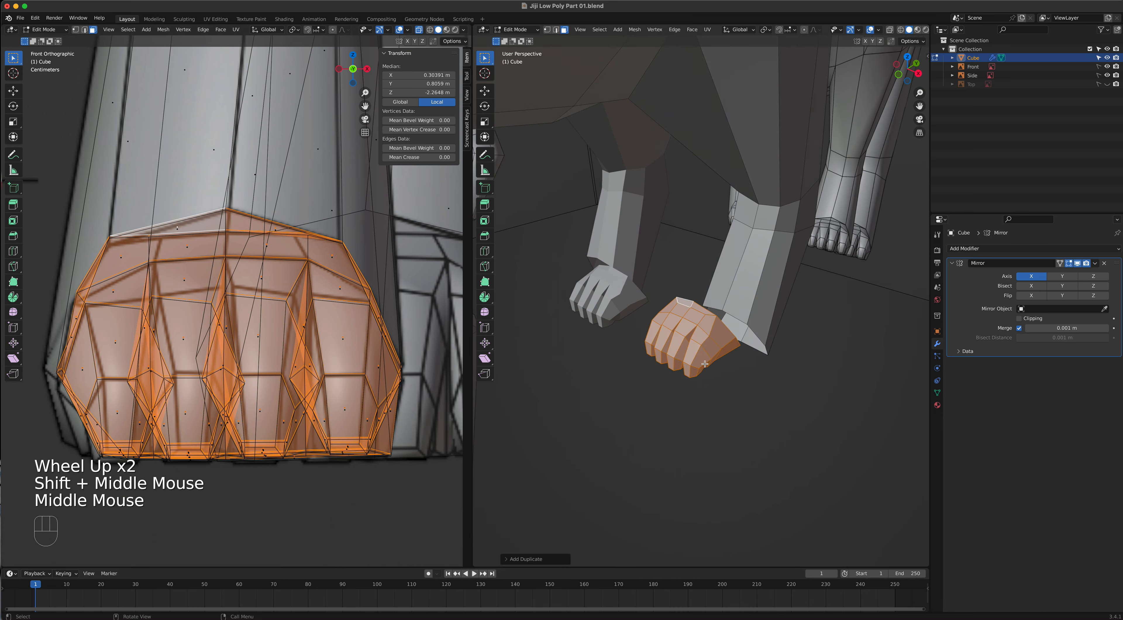
Move the duplicated paw about 0.16 m outward along X to line it up with the hind leg
scroll(707, 363, up, 3)
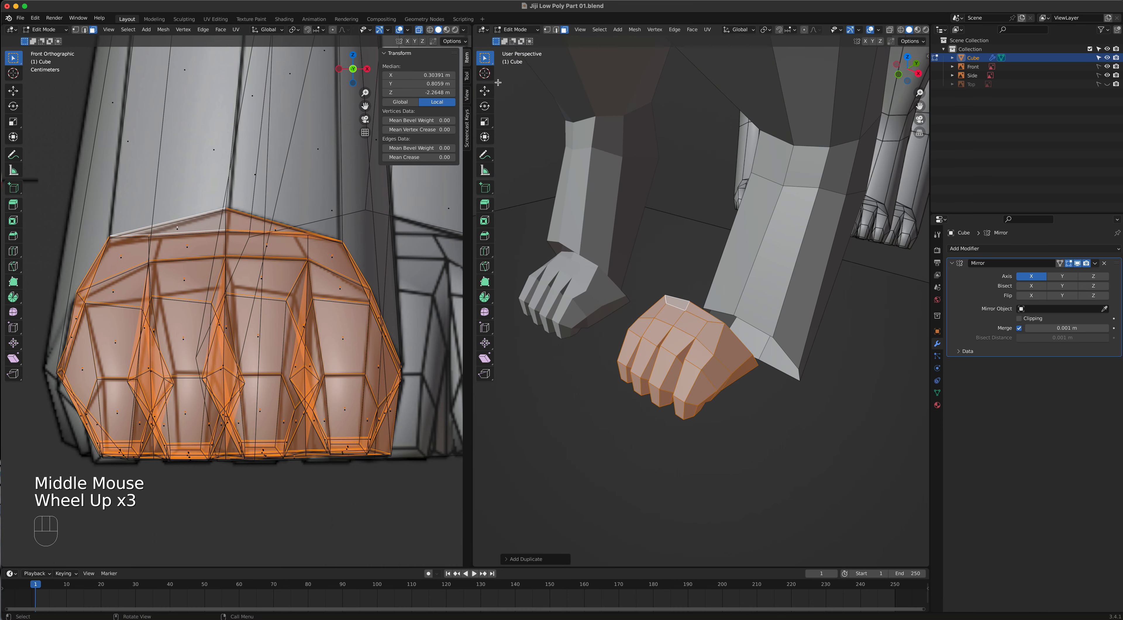
drag(700, 387, 751, 397)
middle_drag(752, 397, 619, 183)
scroll(672, 244, down, 2)
scroll(714, 348, up, 3)
mouse_move(593, 332)
shift+middle_down()
mouse_move(591, 290)
mouse_move(703, 228)
mouse_move(599, 325)
shift+middle_up()
scroll(698, 233, up, 3)
scroll(700, 231, down, 3)
scroll(686, 264, down, 3)
scroll(685, 264, up, 5)
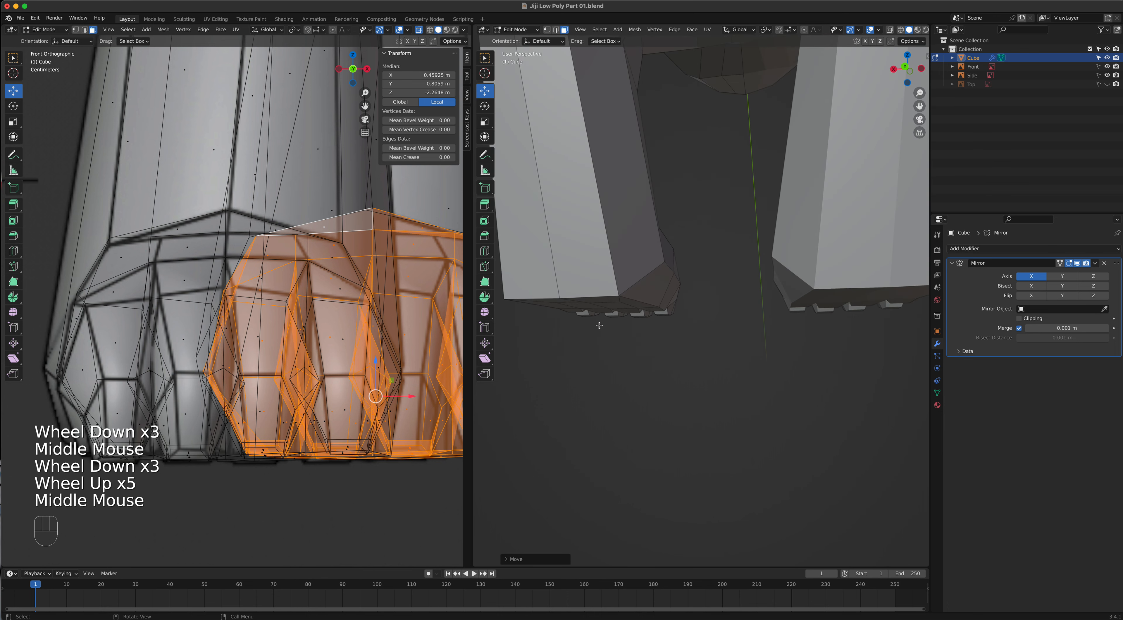
scroll(545, 310, down, 4)
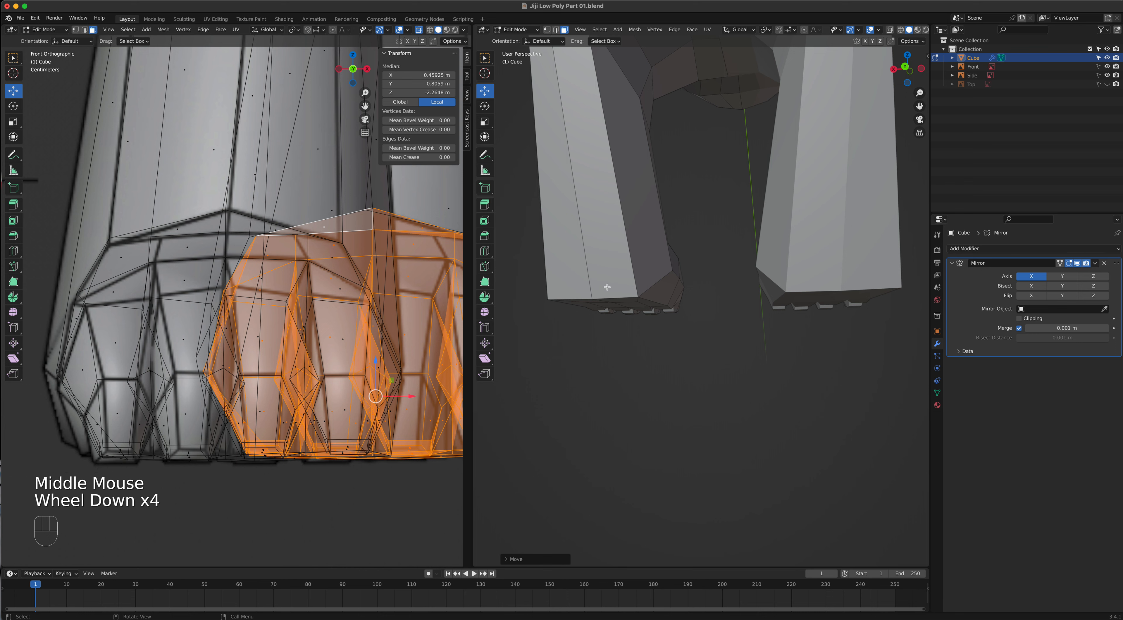
In vertex select mode, adjust the position of the front paw's inner heel corner vertex
key(1)
click(631, 295)
middle_drag(631, 296, 697, 158)
drag(619, 287, 633, 286)
middle_drag(633, 286, 602, 353)
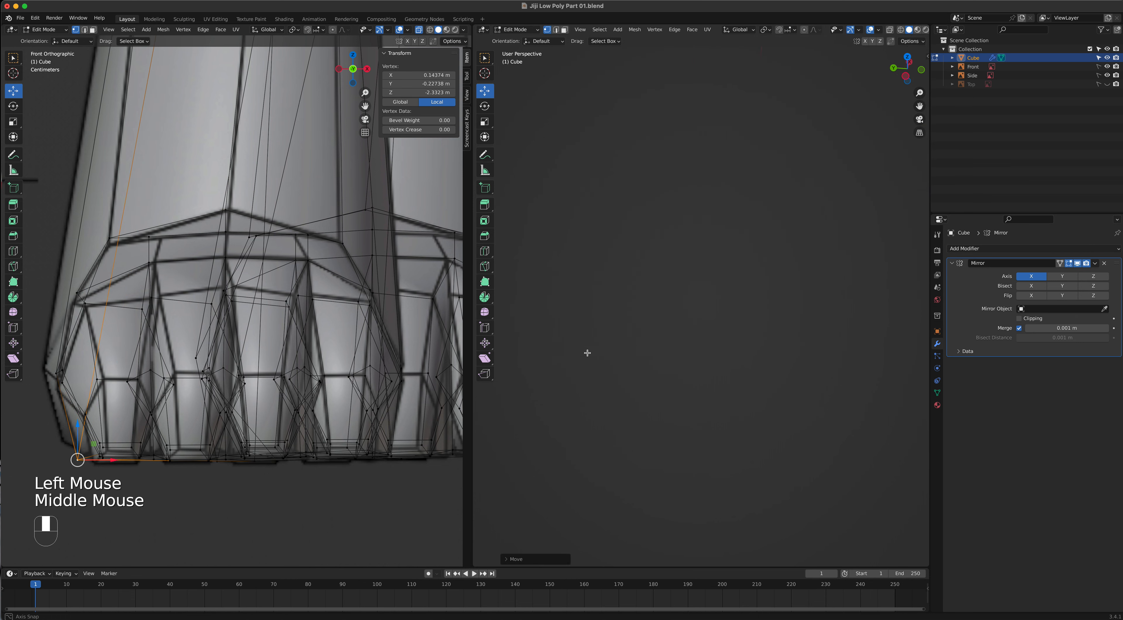
scroll(722, 256, down, 5)
shift+middle_drag(723, 256, 620, 358)
scroll(705, 279, up, 4)
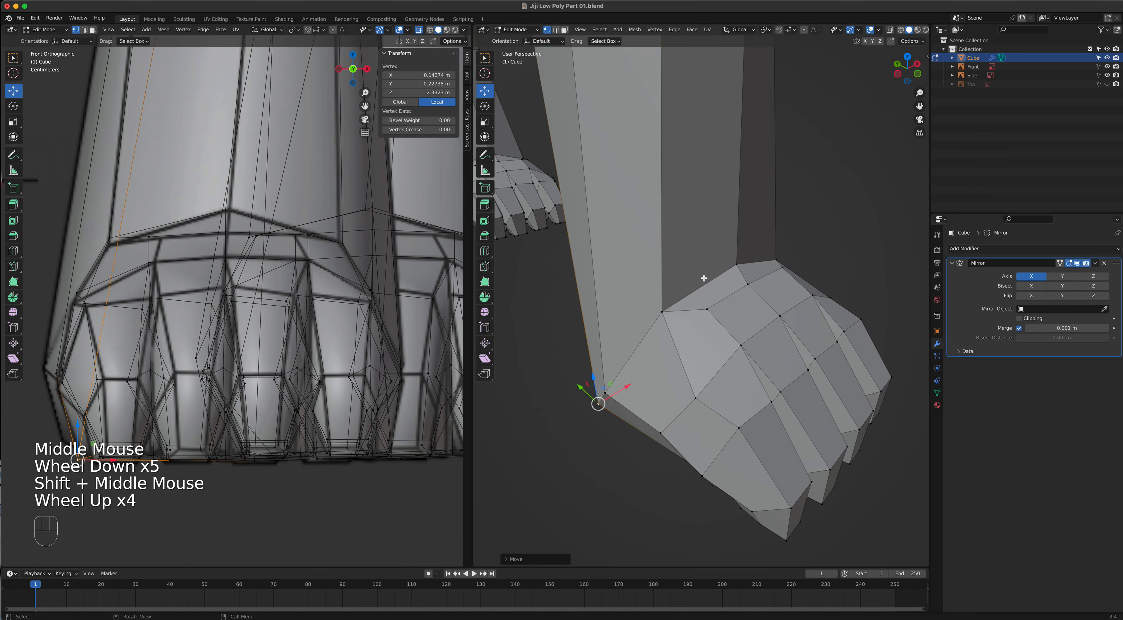
Reposition the front paw's inner sole-edge vertex at the base of the innermost toe
scroll(704, 279, down, 3)
scroll(704, 279, up, 2)
middle_drag(704, 279, 646, 216)
scroll(621, 240, up, 2)
click(643, 209)
drag(670, 212, 670, 188)
middle_drag(670, 189, 704, 201)
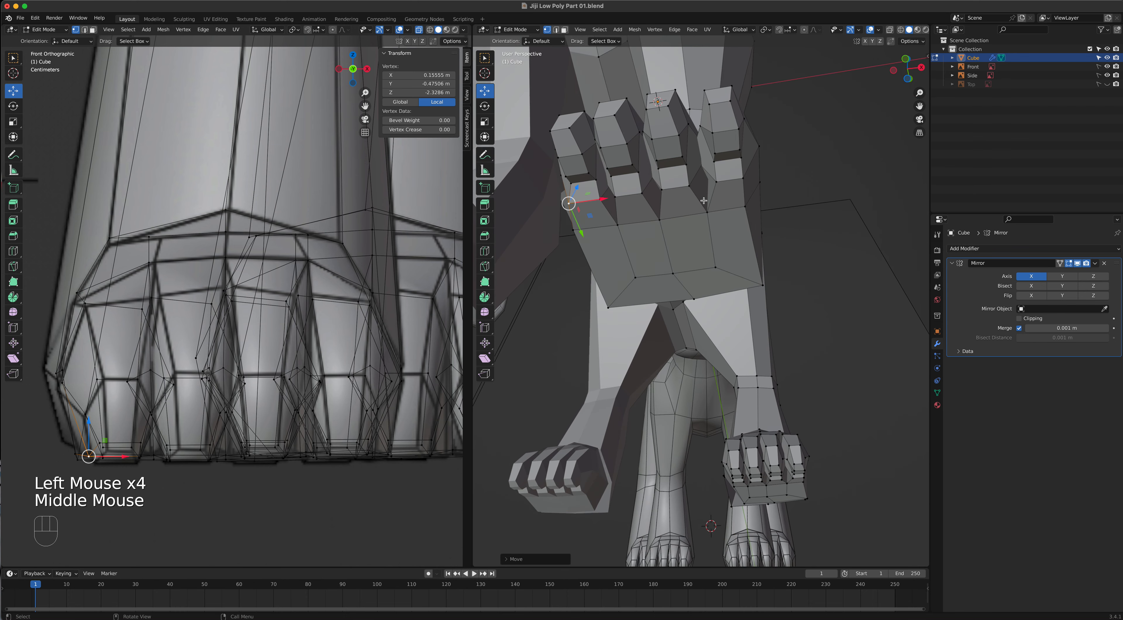
Reposition the front paw's outer sole-edge vertices at the base of the outermost toe
shift+click(751, 186)
drag(783, 189, 745, 179)
click(729, 182)
middle_drag(746, 179, 659, 441)
click(659, 440)
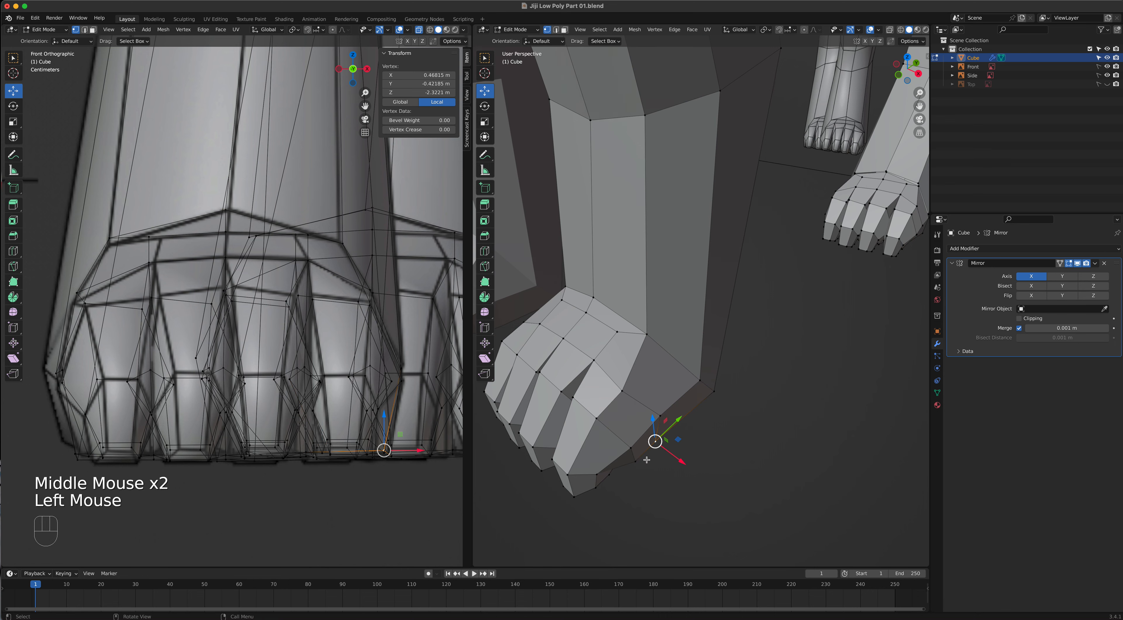
shift+click(651, 467)
drag(675, 474, 680, 477)
Reposition the duplicated hind paw's sole-edge vertices at the toe bases and heel corners on both sides
middle_drag(681, 477, 798, 161)
scroll(670, 333, up, 5)
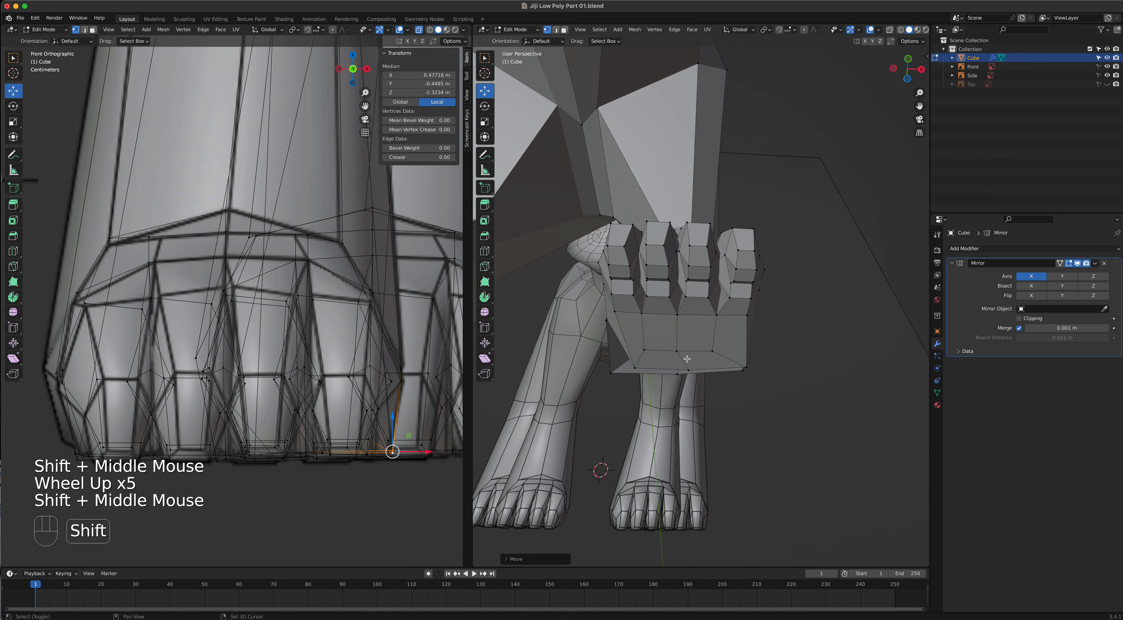
shift+middle_drag(687, 359, 915, 154)
click(681, 327)
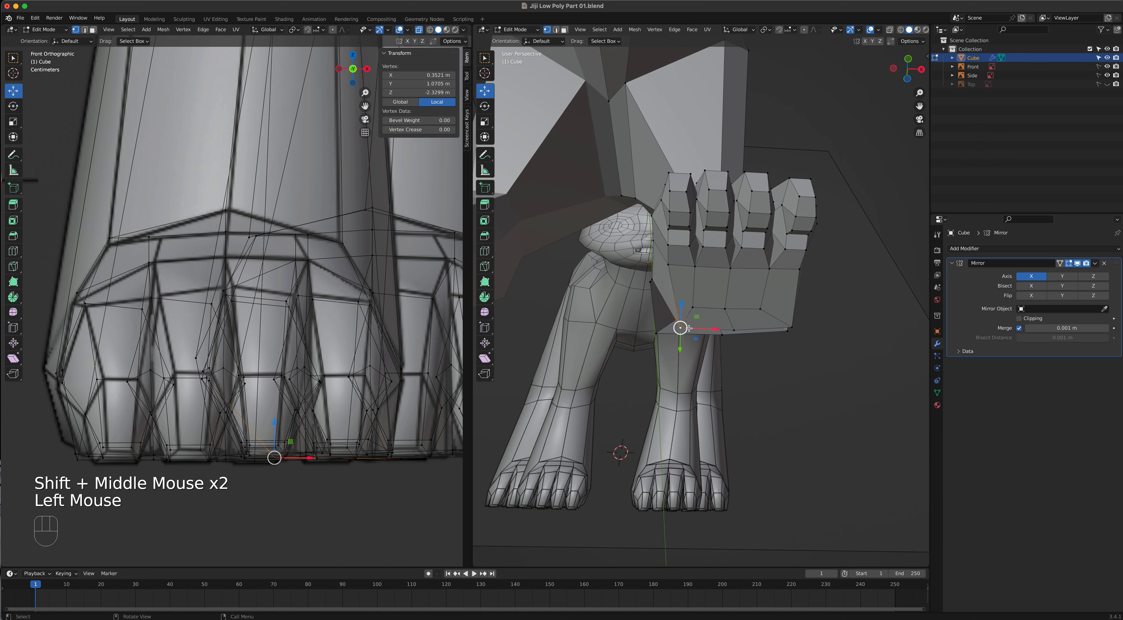
drag(712, 328, 691, 248)
middle_drag(691, 247, 643, 397)
click(813, 226)
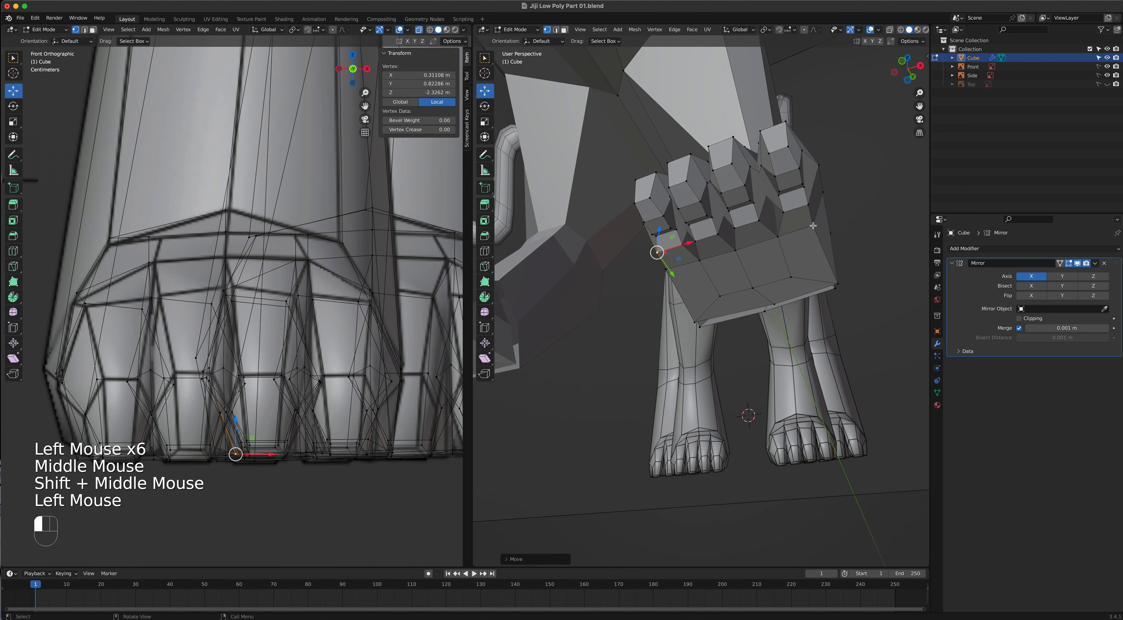
drag(852, 217, 876, 275)
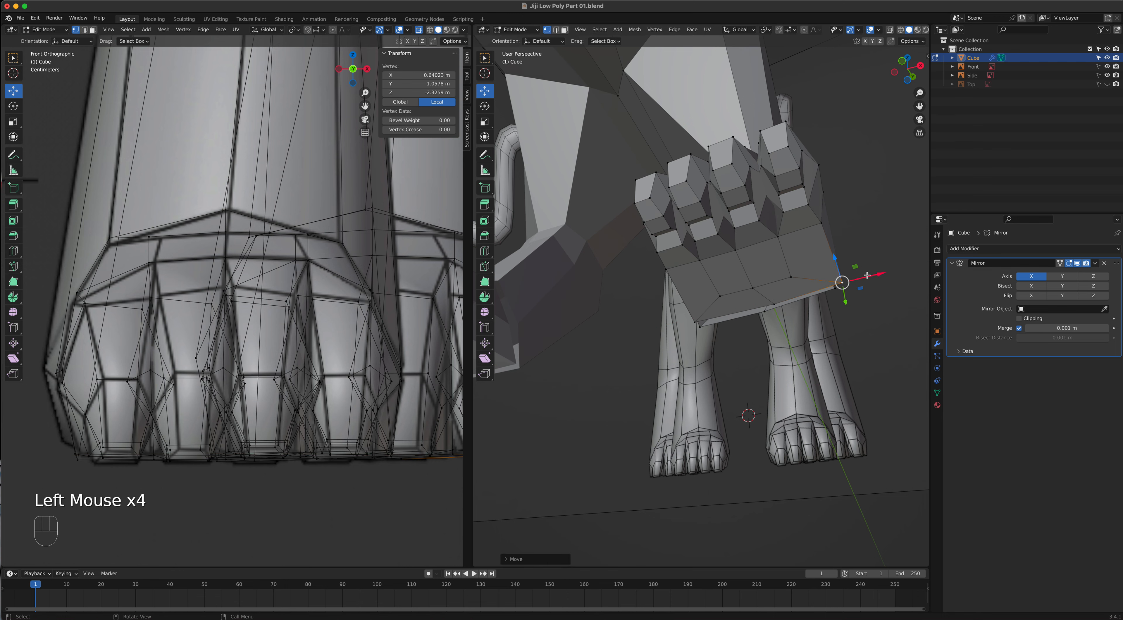
Merge the hind paw's inner heel corner vertex into the adjoining bottom vertex of the leg
scroll(877, 275, up, 1)
middle_drag(877, 275, 707, 316)
scroll(772, 298, down, 3)
scroll(771, 298, down, 2)
shift+middle_drag(771, 297, 709, 336)
scroll(715, 358, up, 3)
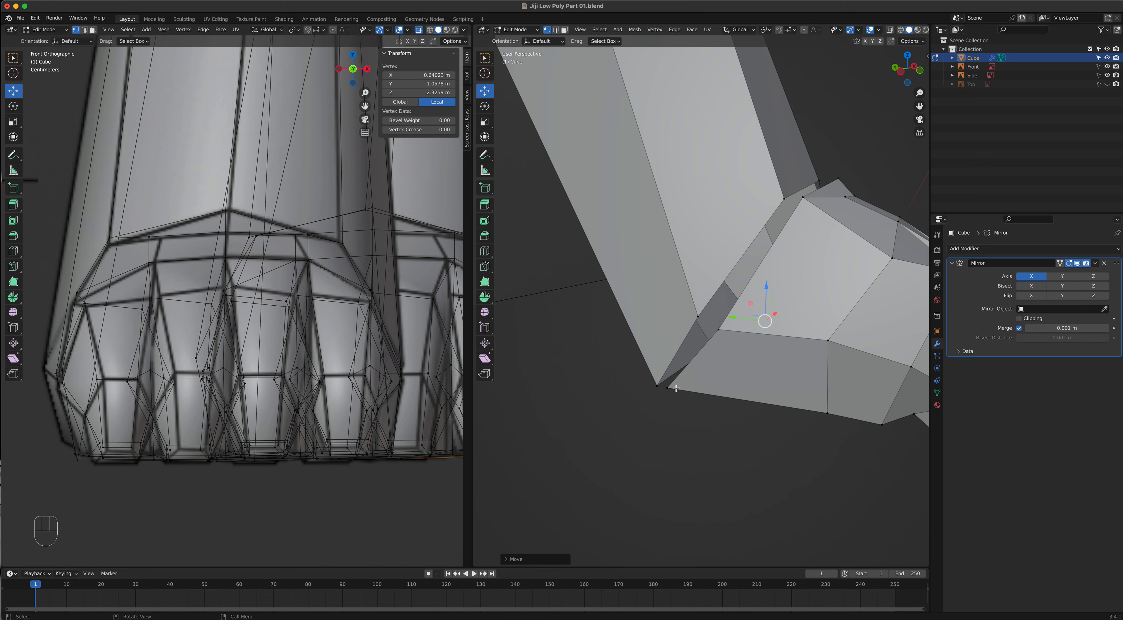
shift+click(651, 387)
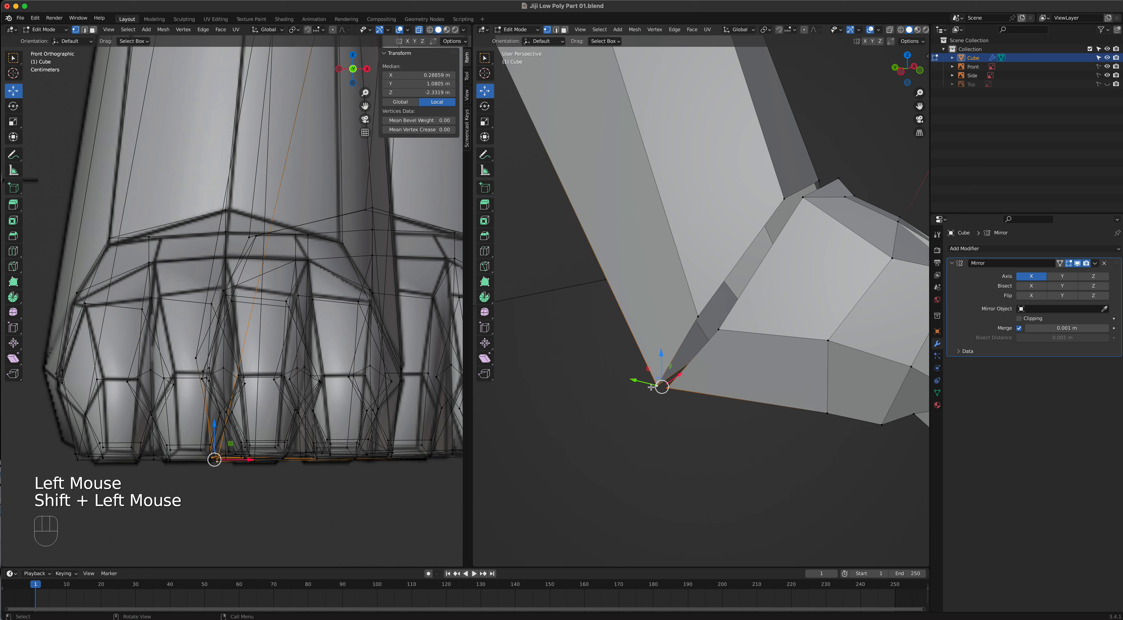
key(m)
click(652, 386)
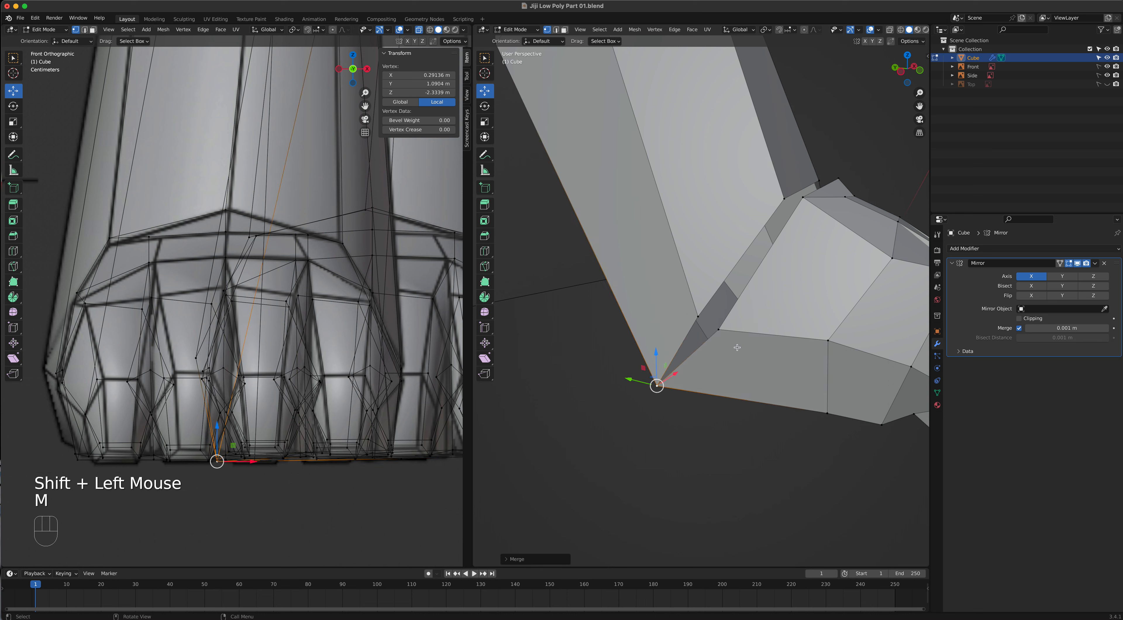
Repeat the merge on the inner-side vertex pair and the inner top ankle pair between the hind paw and leg
click(722, 326)
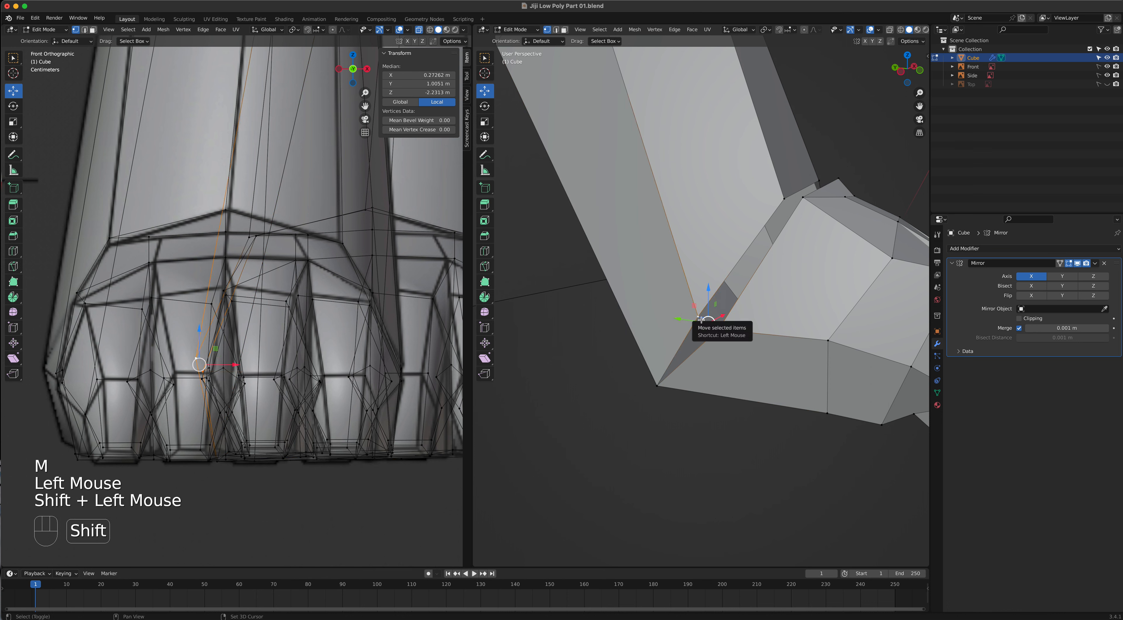
key(shift+r)
click(798, 201)
shift+click(790, 208)
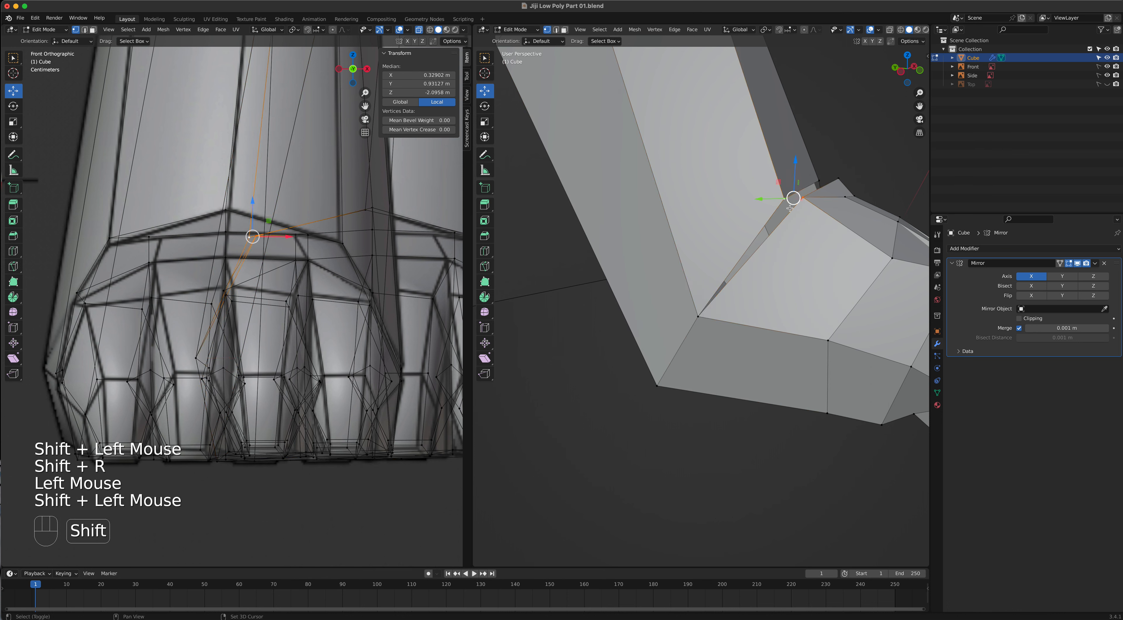
key(shift+r)
Merge the middle and outer top ankle vertices of the hind paw into the matching leg vertices
shift+middle_drag(791, 216, 682, 310)
click(676, 307)
shift+click(713, 326)
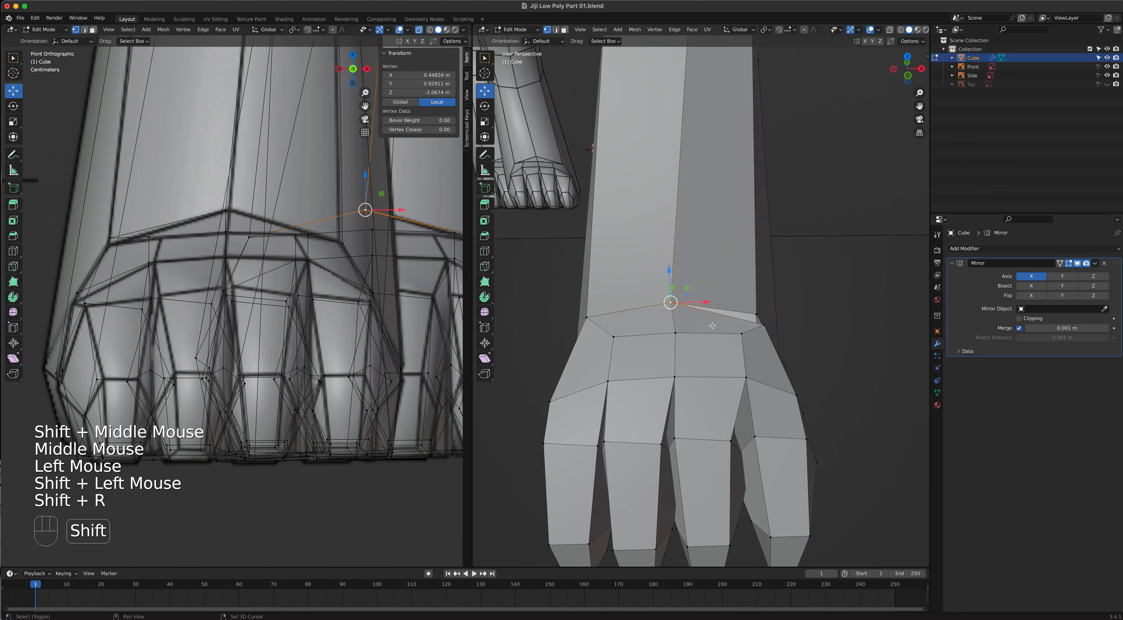
click(758, 324)
shift+click(757, 328)
key(shift+r)
Merge the hind paw's outer-side vertex and outer heel corner vertex into the matching leg vertices
middle_drag(767, 336, 768, 432)
click(768, 437)
shift+click(768, 429)
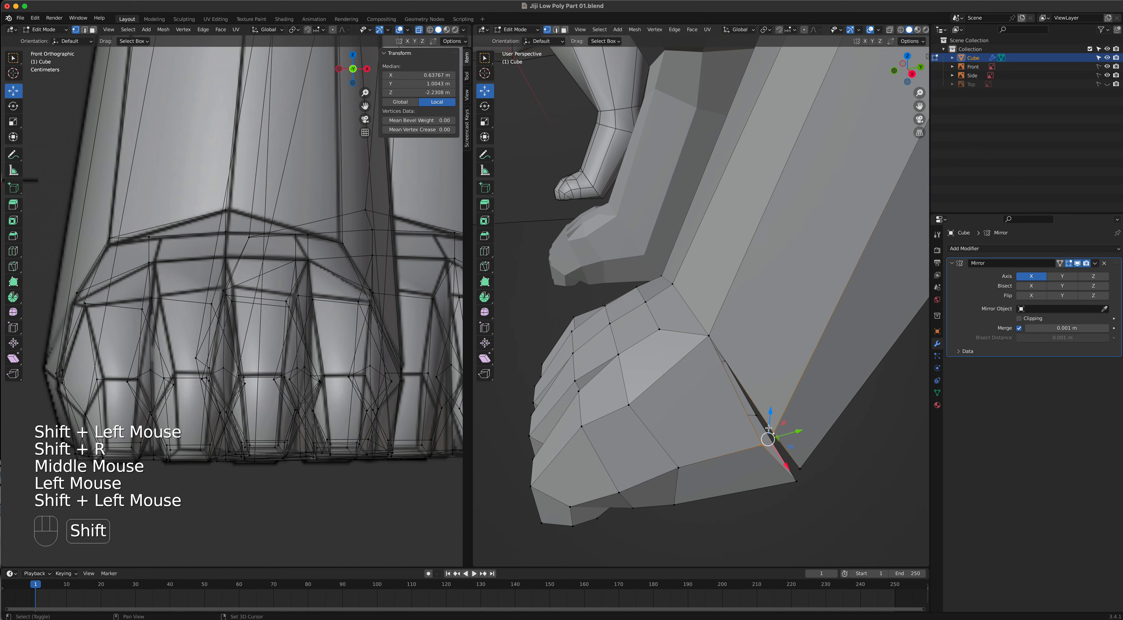
key(shift+r)
click(796, 480)
shift+click(799, 470)
key(shift+r)
Merge the middle vertex of the hind paw's rear sole edge into the leg's bottom edge vertex
middle_drag(800, 466, 776, 369)
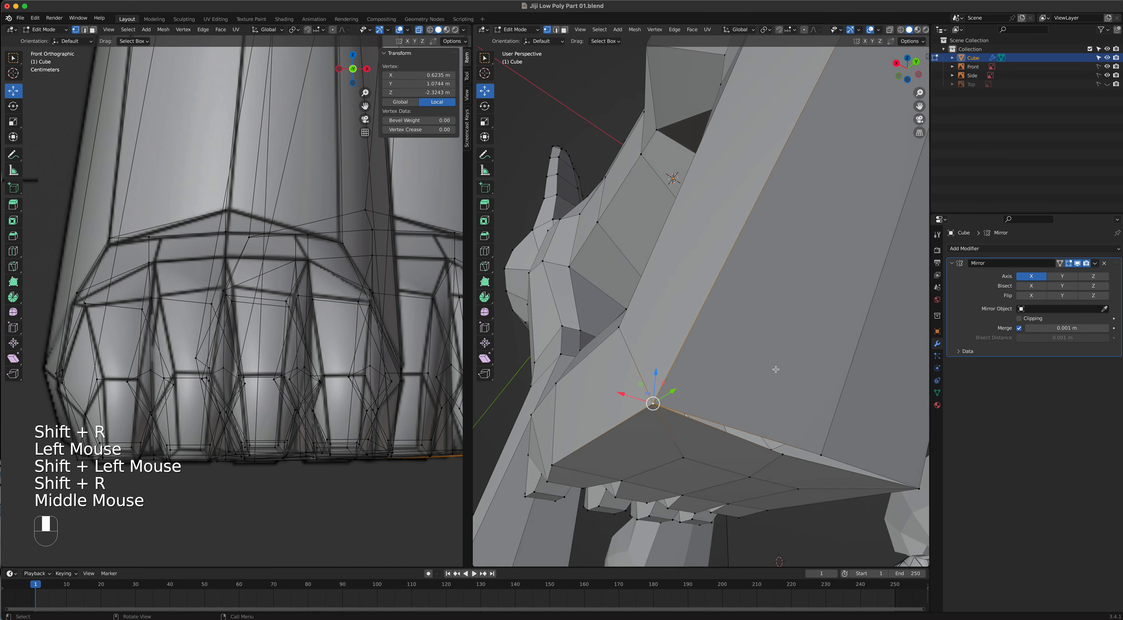
click(773, 450)
shift+click(821, 455)
key(shift+r)
Save the Jiji Low Poly Part 01.blend file
scroll(749, 392, down, 2)
middle_drag(750, 392, 798, 366)
scroll(732, 351, down, 4)
scroll(731, 352, down, 2)
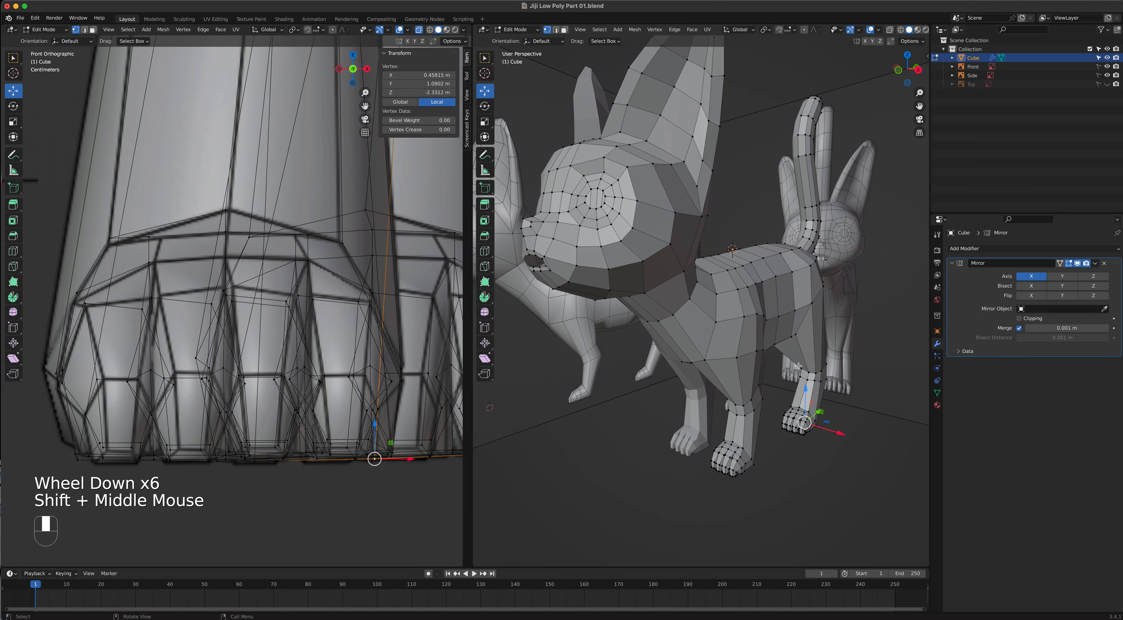
key(super+s)
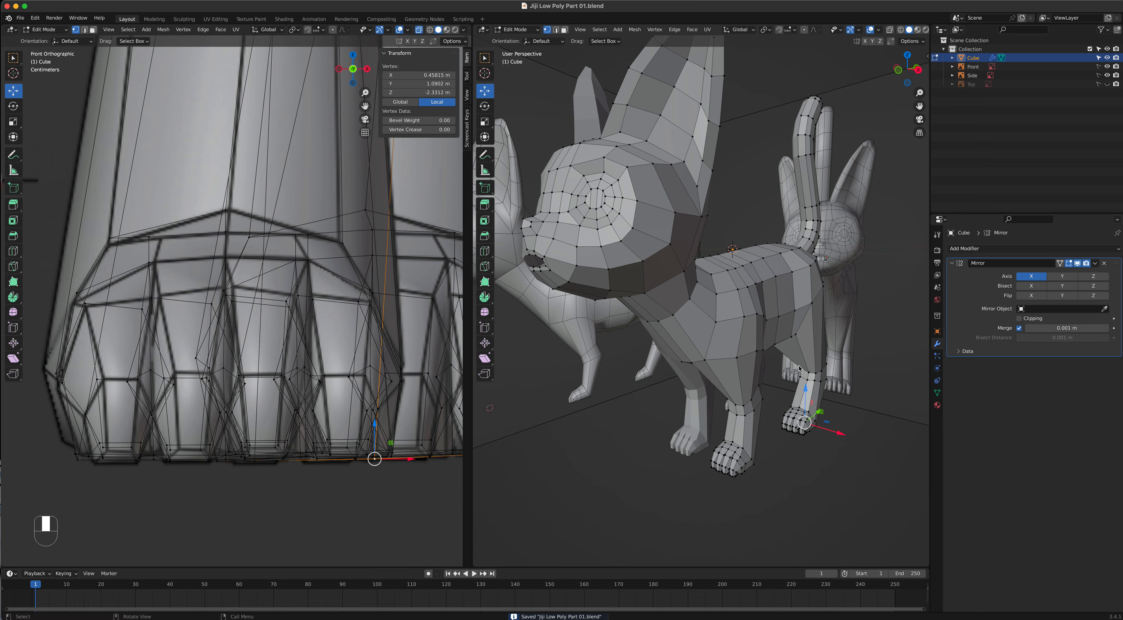
Hide the Side and Front reference images and switch to the Modeling workspace
middle_drag(702, 263, 918, 186)
click(1107, 75)
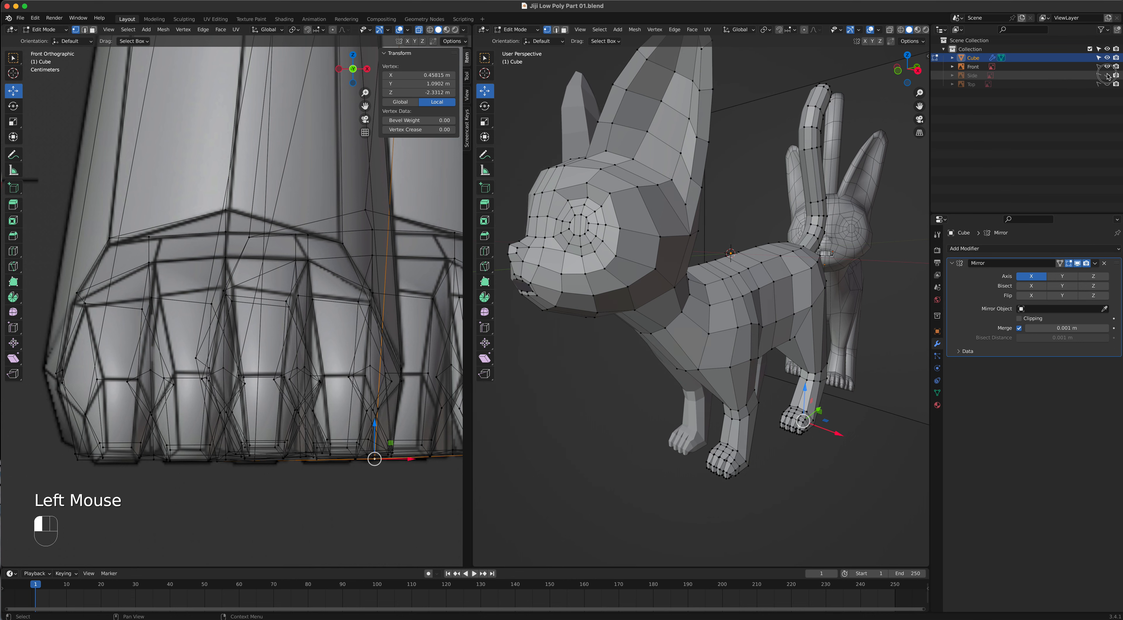
click(1107, 67)
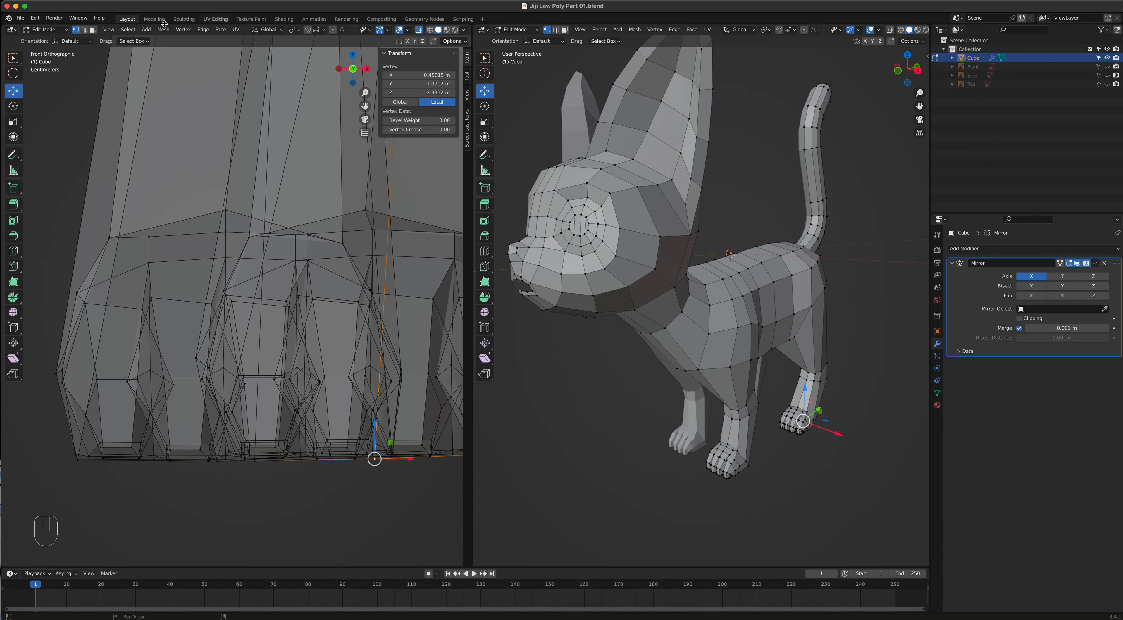
click(155, 19)
scroll(482, 250, up, 6)
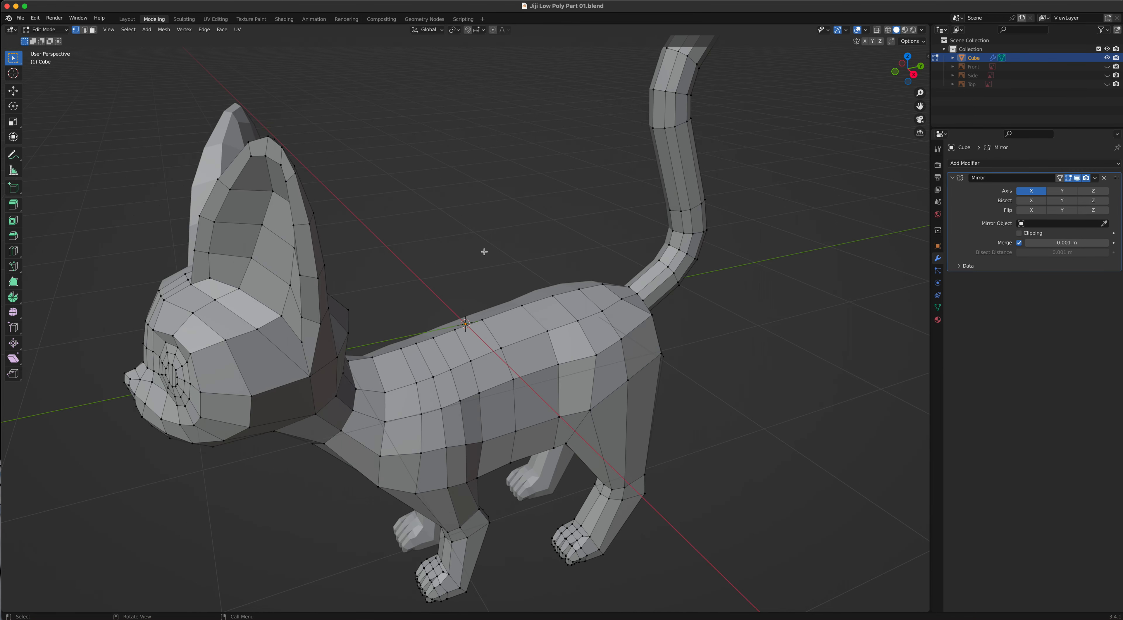
Move the vertex behind the top of the front leg, where the leg meets the lower body, to smooth the transition
scroll(455, 343, down, 2)
shift+middle_drag(455, 342, 495, 267)
scroll(496, 267, up, 2)
scroll(495, 267, up, 3)
middle_drag(622, 296, 449, 303)
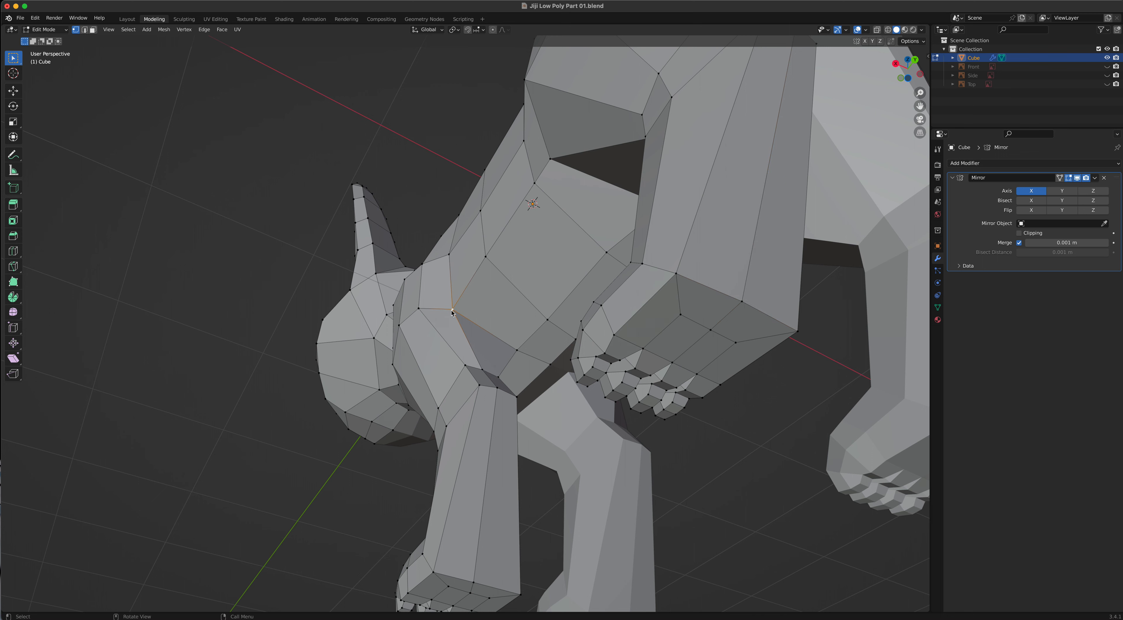
scroll(483, 340, up, 4)
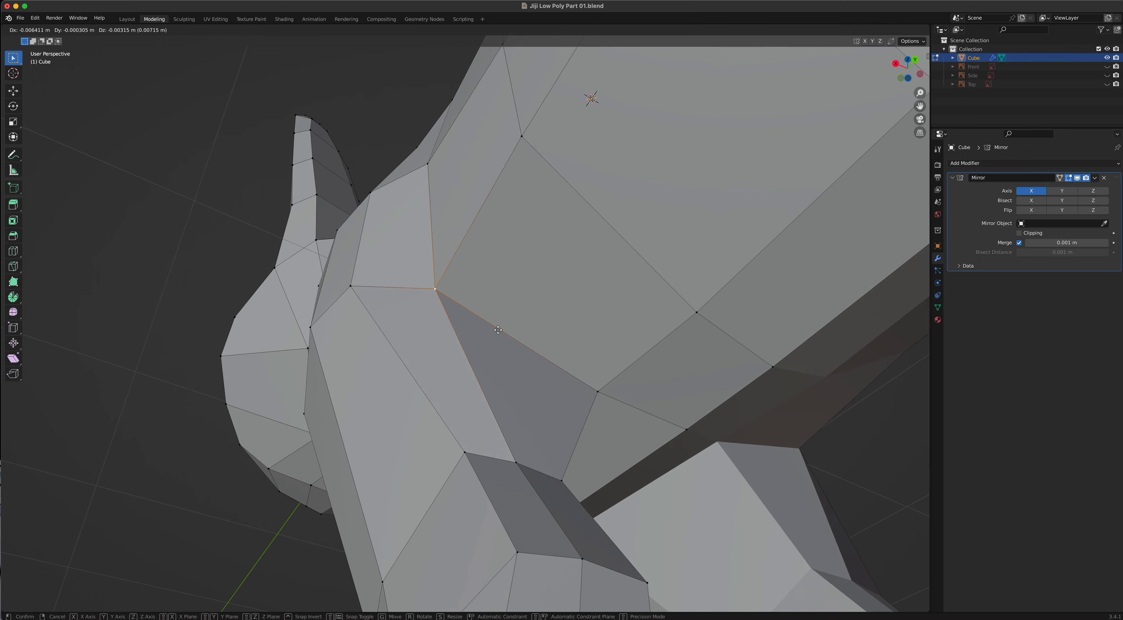
click(534, 351)
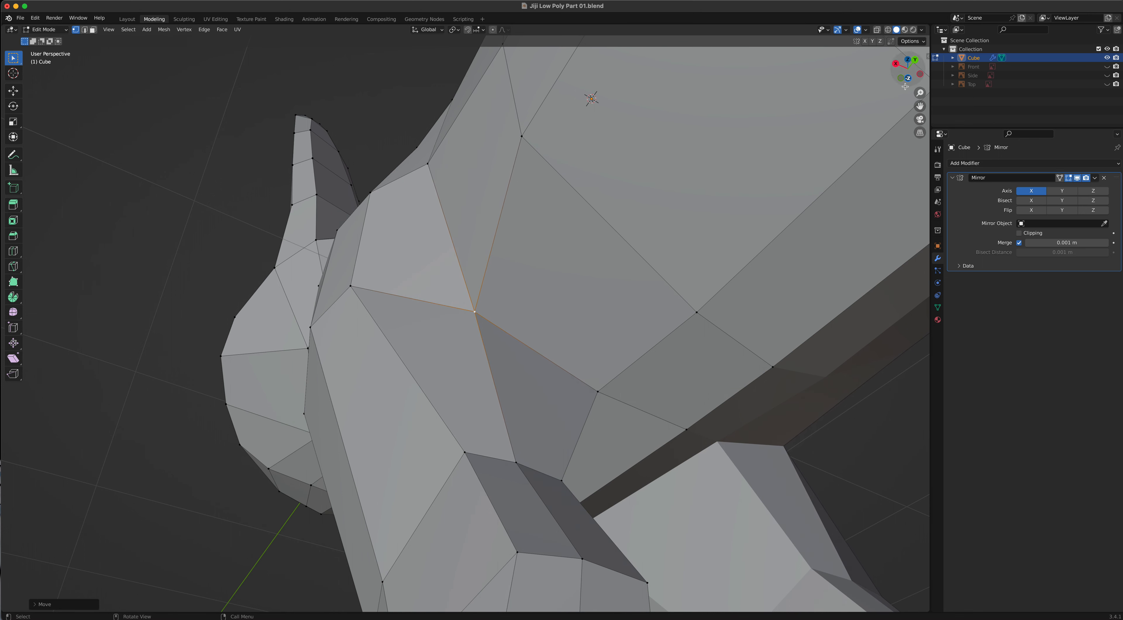
Turn on the Screencast Keys display for the viewport
key(n)
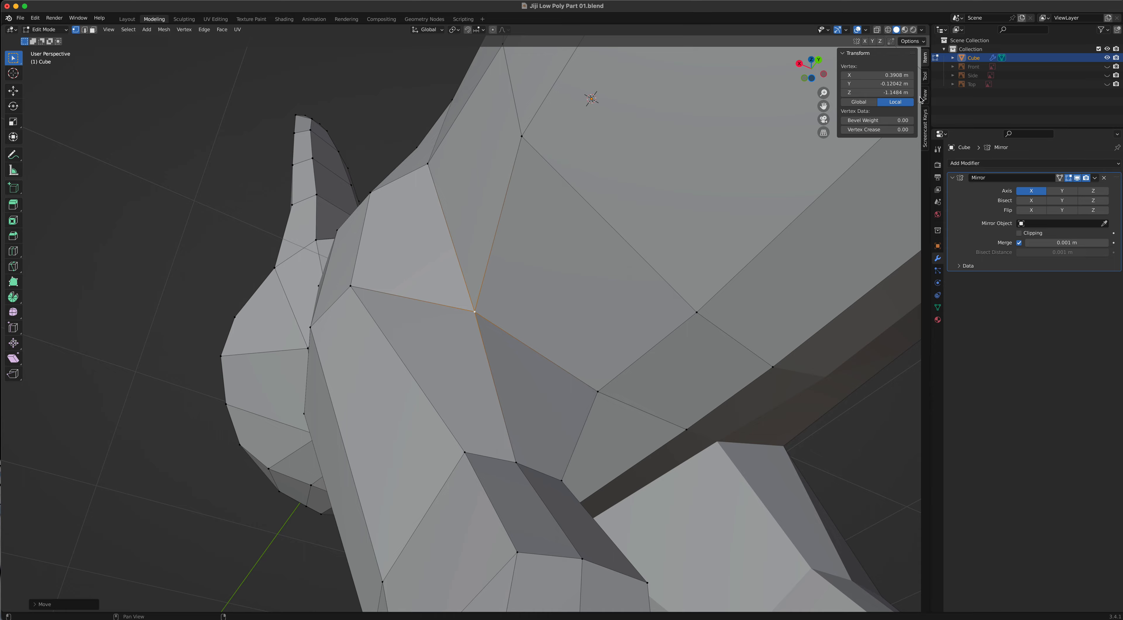
click(926, 133)
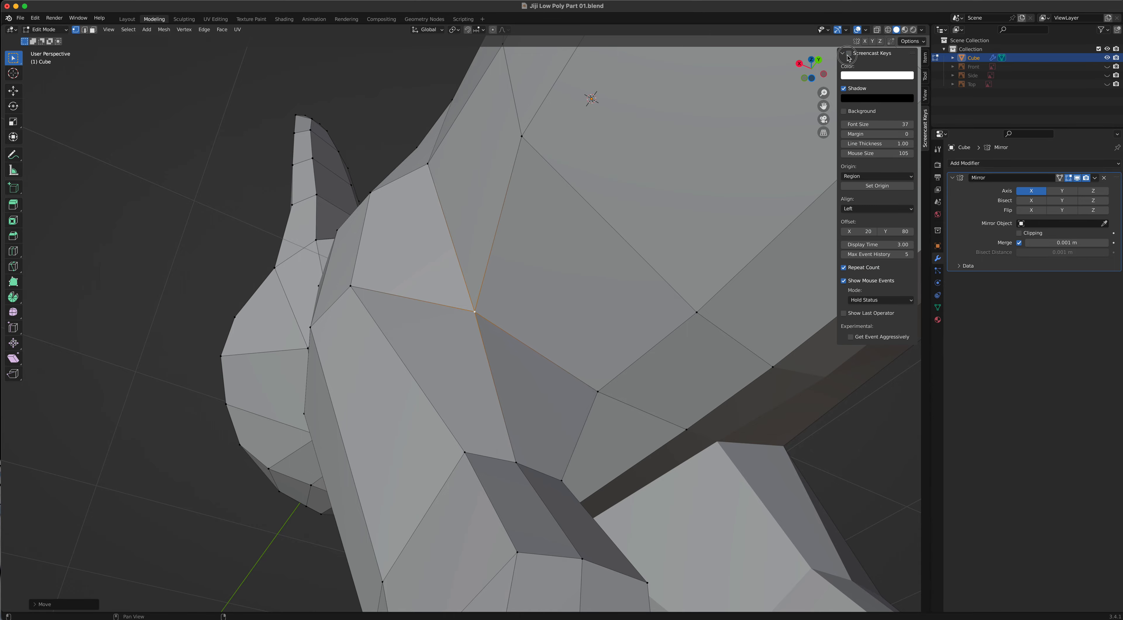
Select the edge where the front of the hind leg meets the belly and edge-slide it to smooth the transition
scroll(645, 196, down, 3)
mouse_move(646, 196)
middle_down()
mouse_move(680, 231)
mouse_move(756, 233)
mouse_move(707, 314)
mouse_move(665, 187)
middle_up()
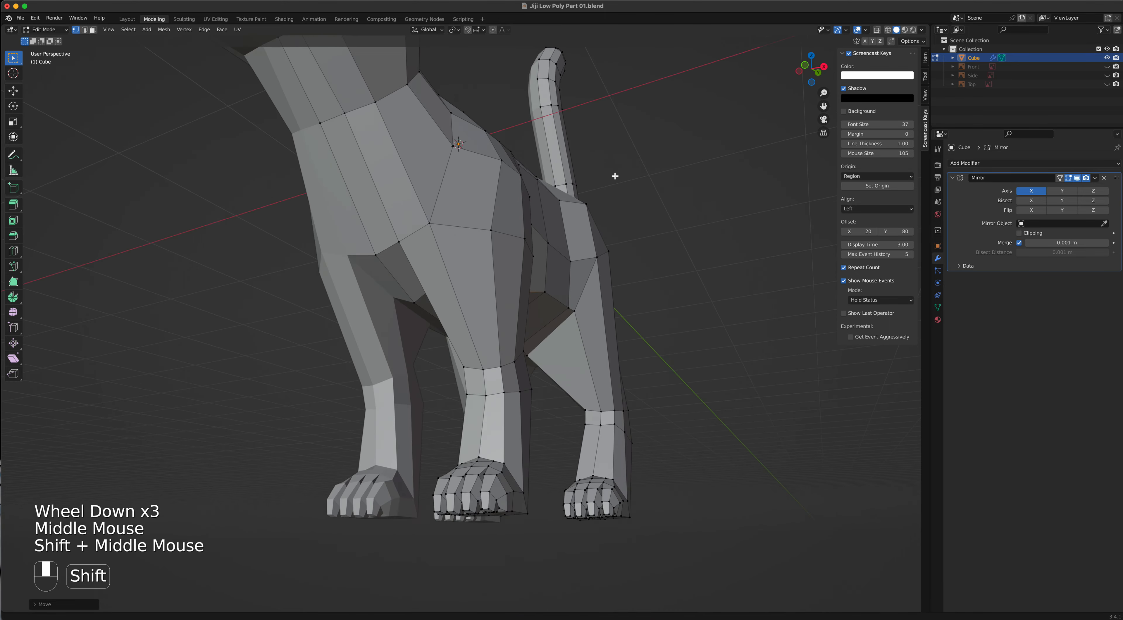
scroll(662, 185, up, 3)
click(687, 178)
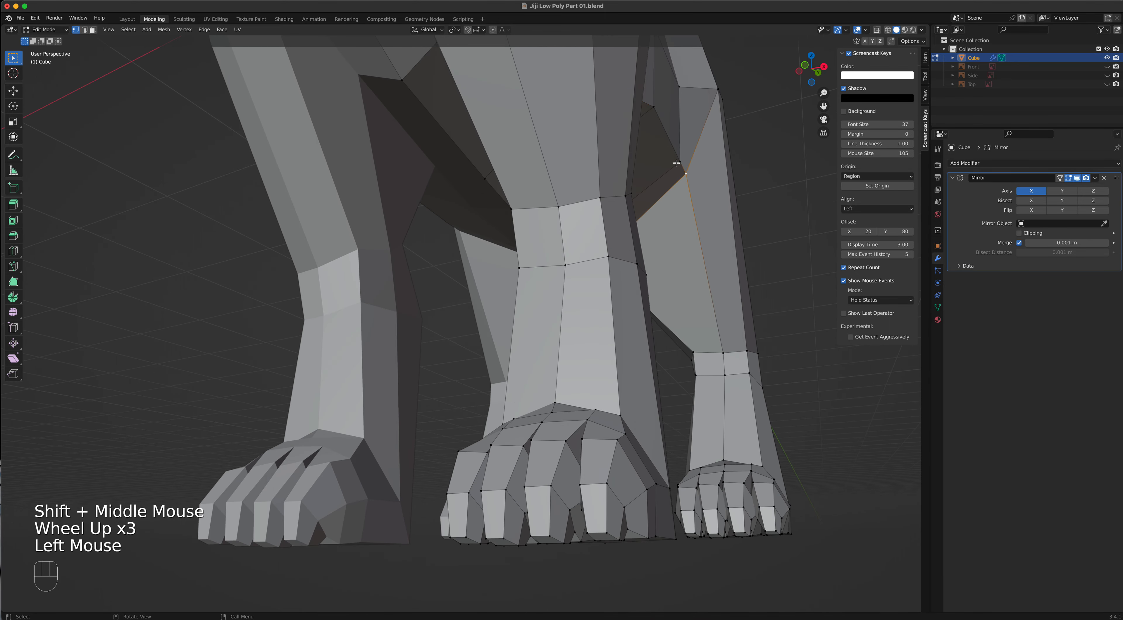
shift+click(677, 162)
key(g)
key(g)
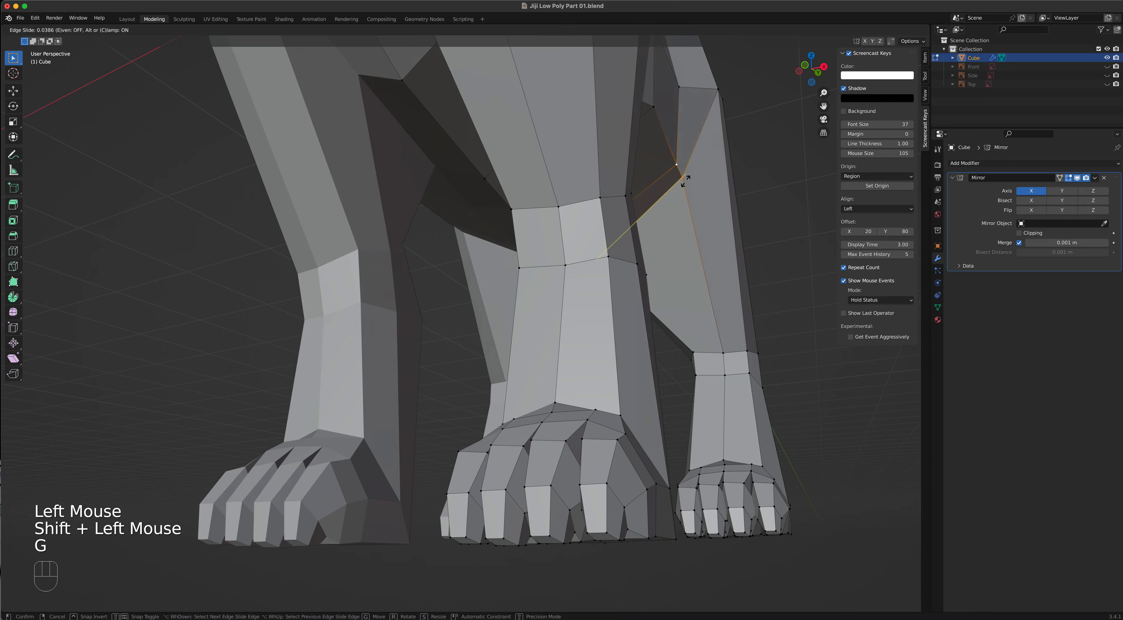
click(676, 193)
Move the vertex where the inner thigh meets the belly's underside about 0.11 m outward from the body's centre line
scroll(671, 183, down, 3)
middle_drag(693, 181, 654, 291)
scroll(655, 291, up, 2)
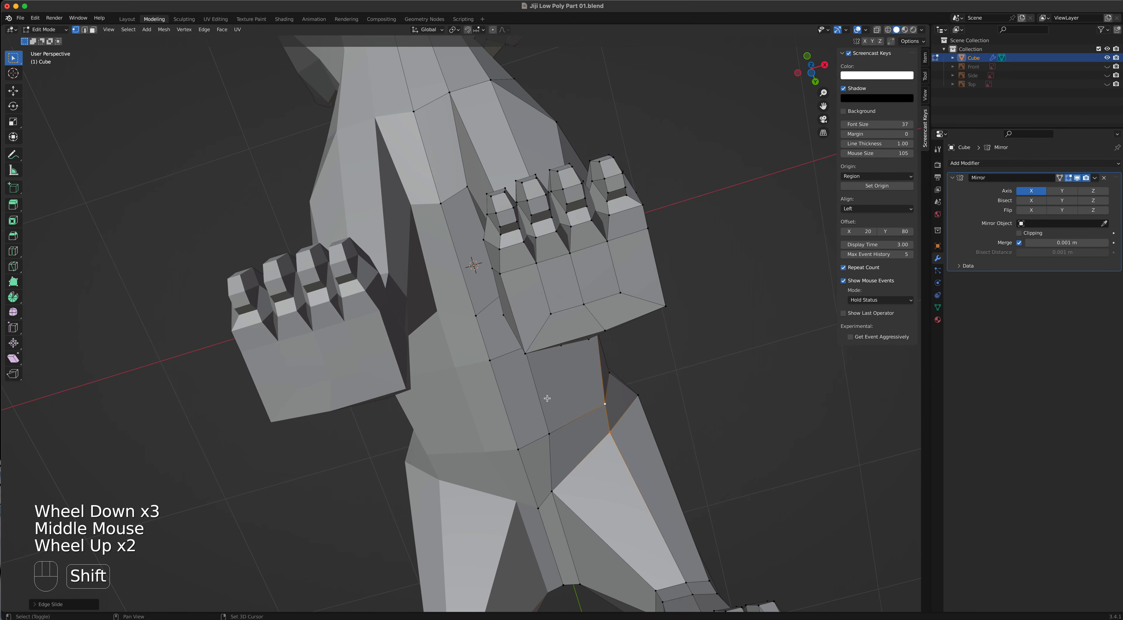
shift+middle_drag(409, 74, 539, 233)
click(544, 308)
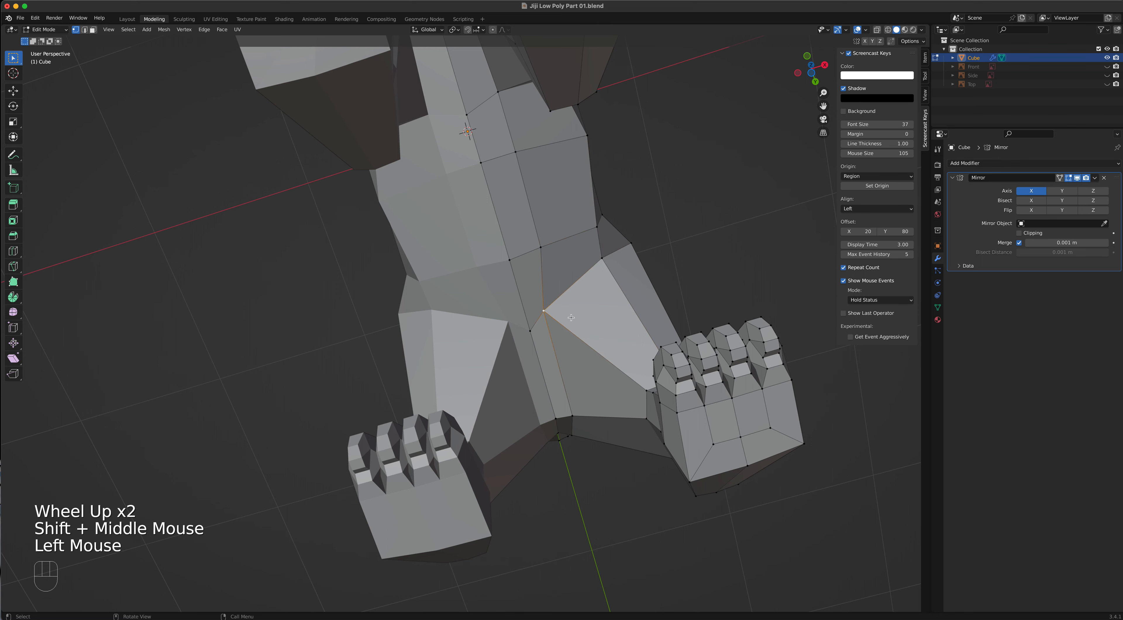
key(g)
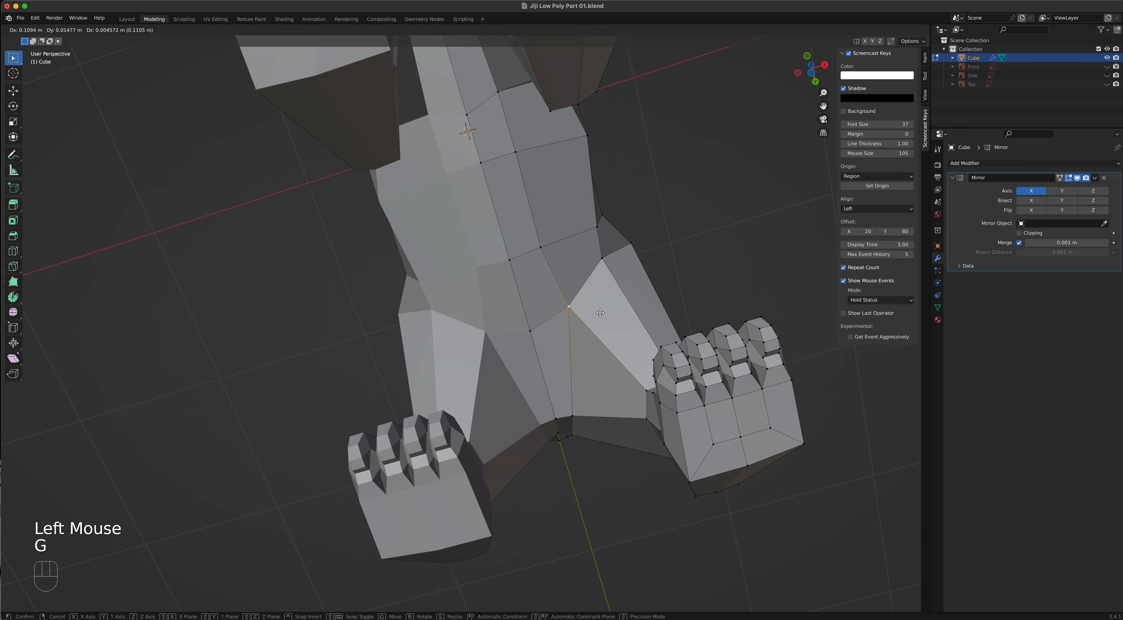
click(601, 313)
Examine the legs and paws from below, behind and the side for uneven shapes
middle_drag(601, 311, 665, 286)
middle_drag(494, 453, 727, 351)
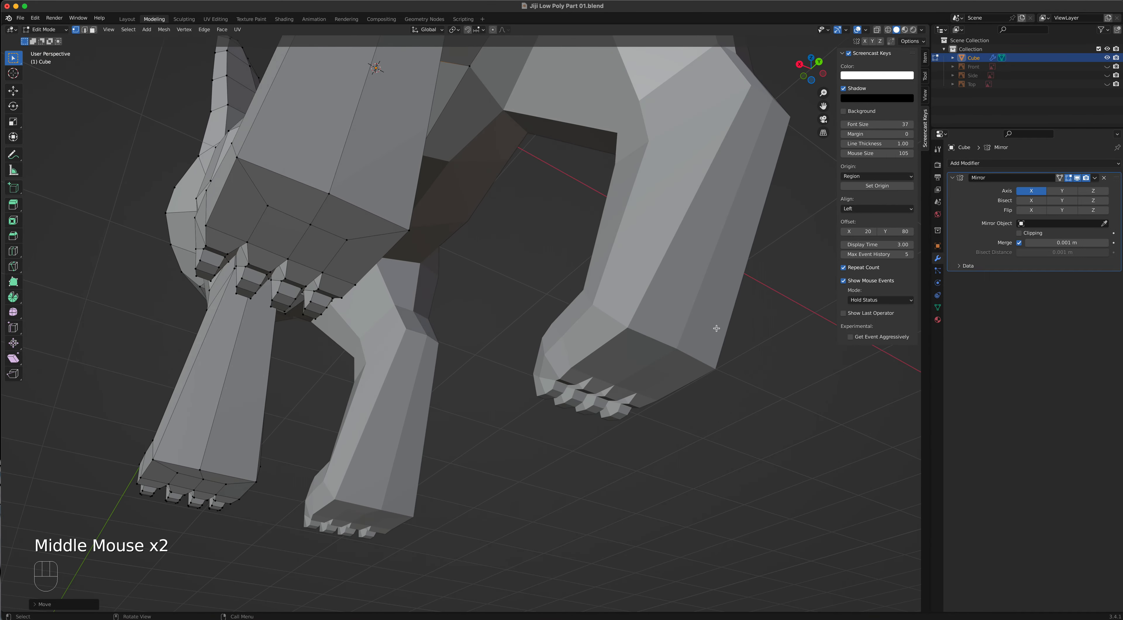
scroll(726, 349, down, 2)
middle_drag(628, 254, 565, 286)
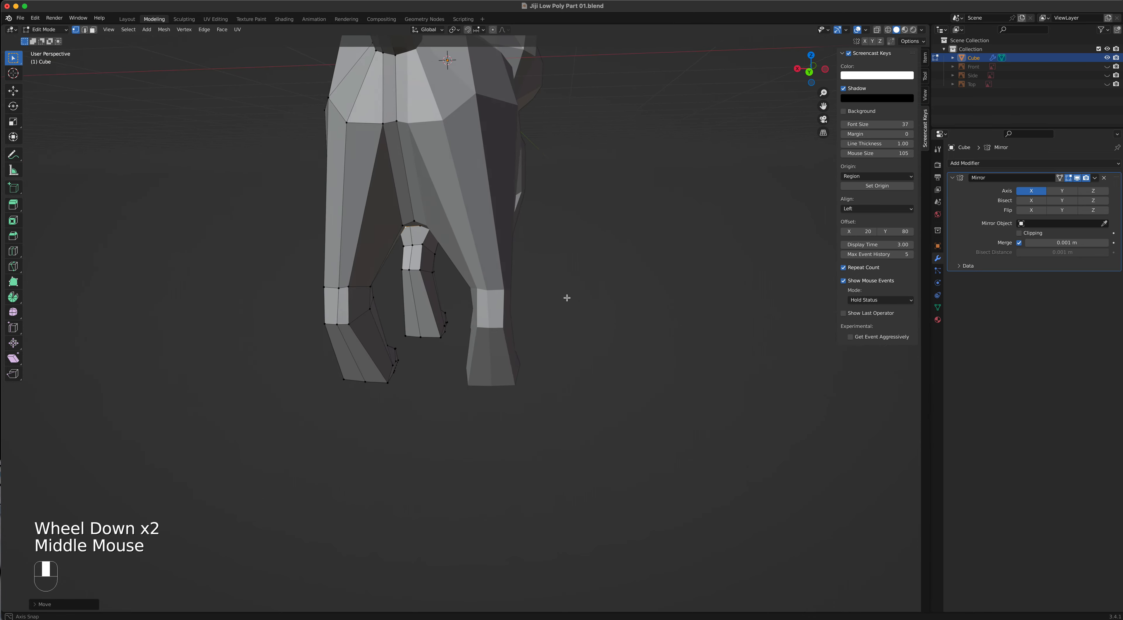
scroll(567, 297, up, 2)
shift+middle_drag(389, 305, 359, 275)
scroll(526, 236, up, 1)
middle_drag(525, 237, 554, 171)
scroll(512, 220, down, 3)
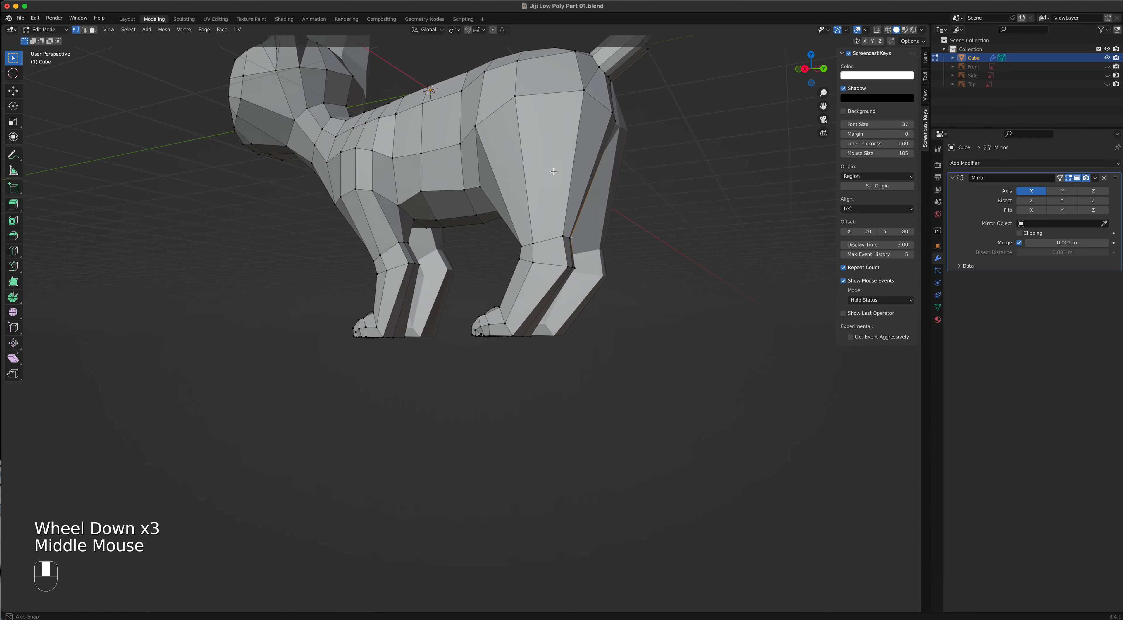
Select the rear vertices of the hind leg's hock and move them slightly forward along Y with the Move tool
scroll(553, 172, up, 3)
click(636, 165)
shift+click(646, 217)
middle_drag(646, 217, 704, 211)
shift+click(628, 213)
shift+click(628, 212)
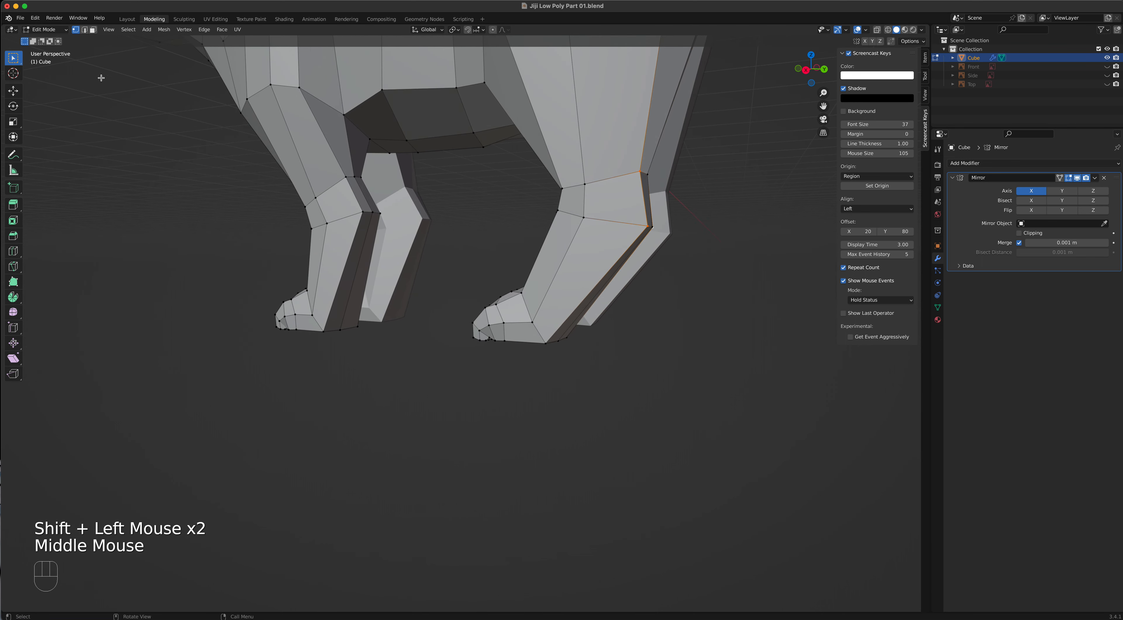
click(13, 91)
drag(688, 199, 679, 198)
Select the rear vertices of the front leg's lower joint and move them slightly forward along Y
middle_drag(679, 198, 566, 140)
scroll(523, 290, up, 5)
shift+middle_drag(486, 325, 741, 336)
scroll(710, 226, down, 2)
click(460, 189)
shift+click(458, 170)
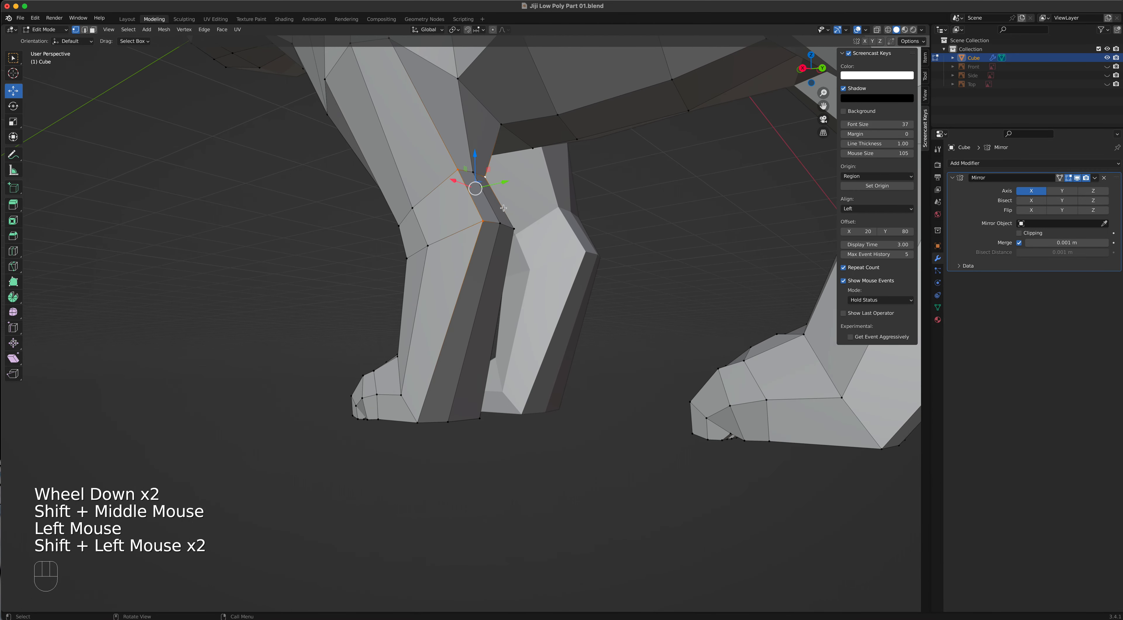
click(510, 199)
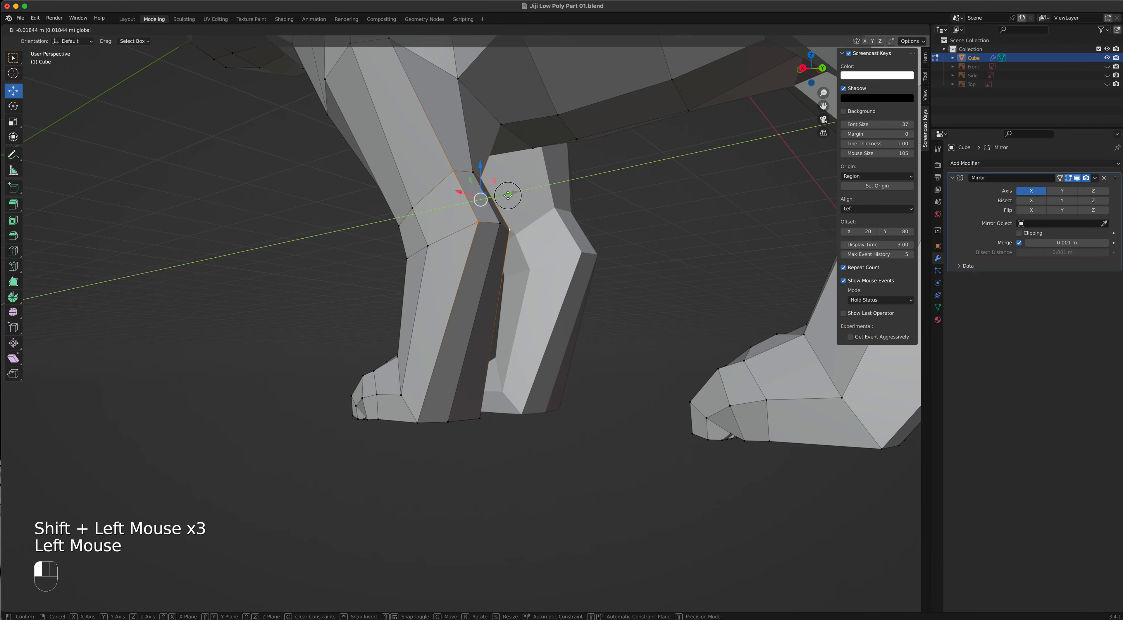
Reposition the lower flank vertex behind the front leg along Z and X to smooth the side of the belly
middle_drag(509, 194, 468, 233)
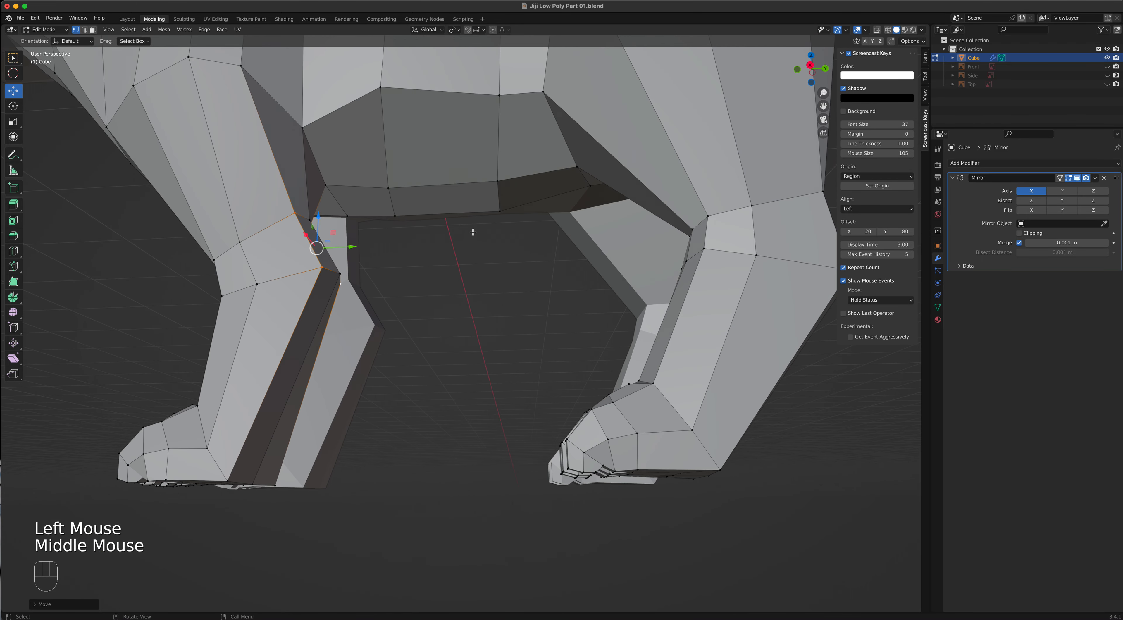
scroll(468, 234, down, 2)
middle_drag(445, 189, 407, 171)
click(402, 160)
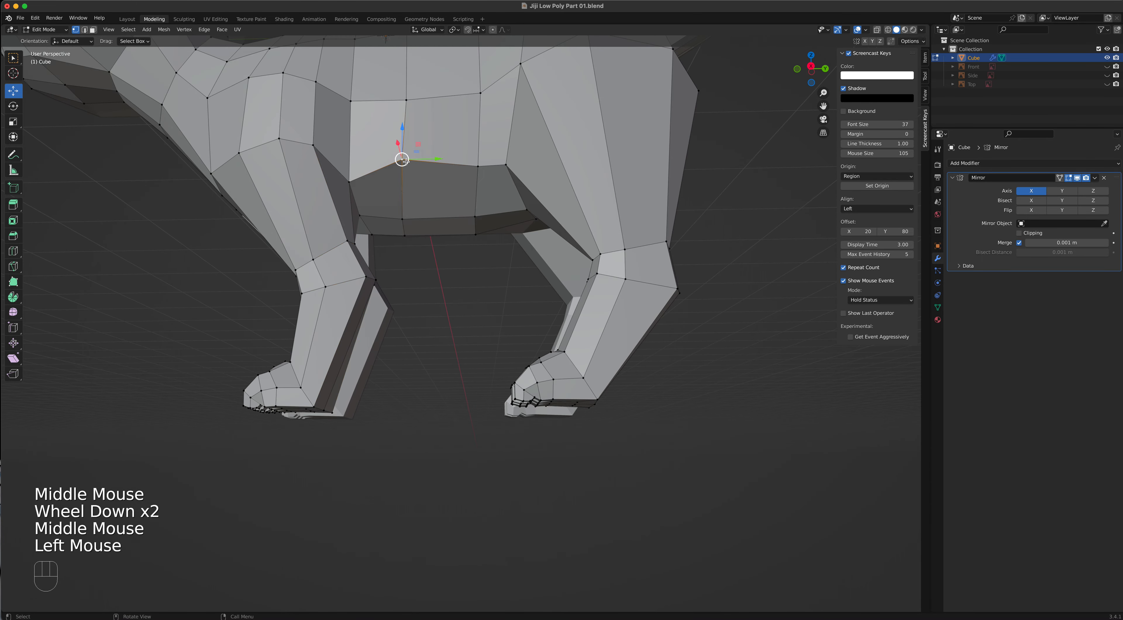
click(405, 128)
middle_drag(405, 131, 394, 220)
drag(363, 223, 349, 226)
Select the ring of vertices around the hind leg's hock and shift it slightly inward
scroll(349, 226, down, 2)
middle_drag(349, 226, 432, 232)
scroll(425, 214, down, 2)
scroll(425, 215, down, 1)
scroll(436, 262, up, 5)
middle_drag(451, 279, 477, 305)
scroll(512, 270, down, 3)
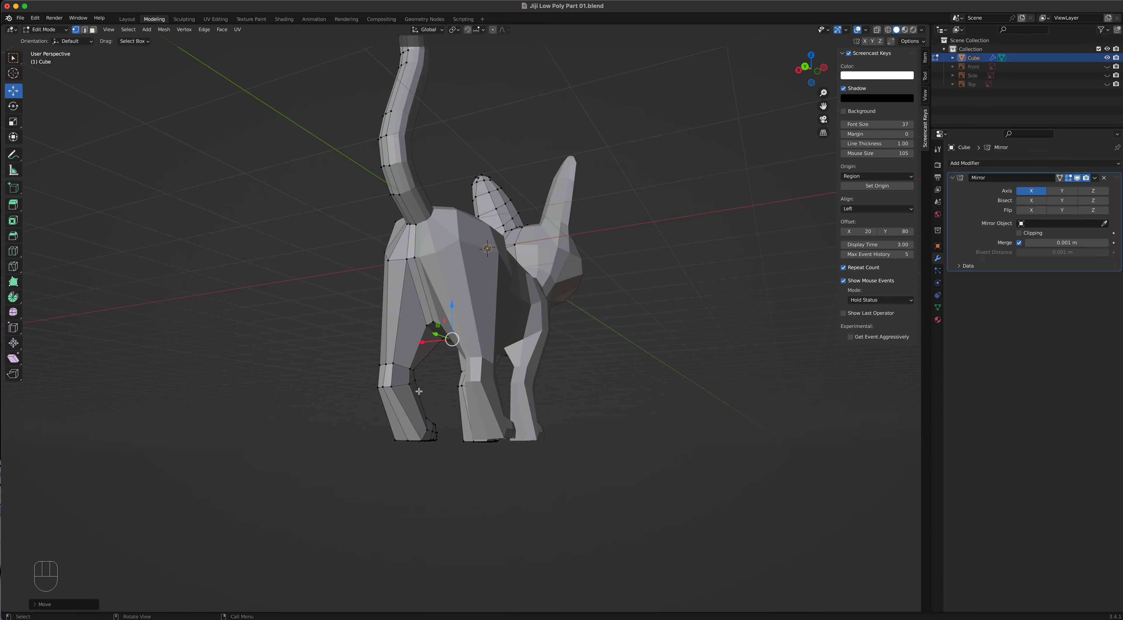
middle_drag(377, 358, 562, 380)
shift+click(521, 364)
drag(556, 373, 550, 373)
middle_drag(550, 373, 405, 370)
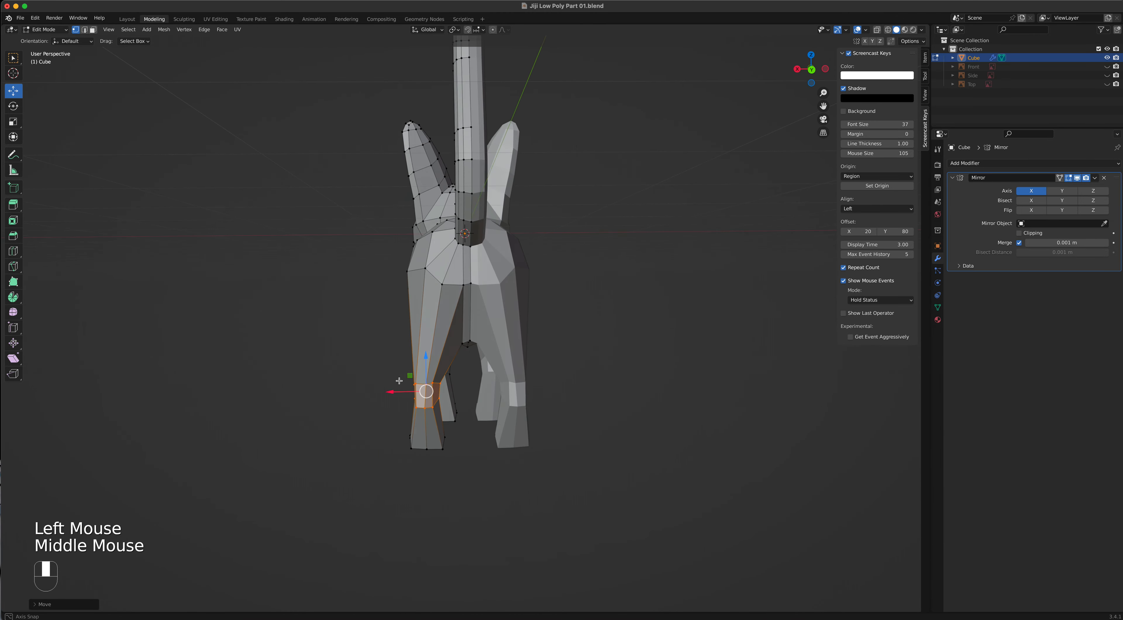
Nudge the hock ring again along X towards the body's centre, refining it from the rear and another angle
scroll(426, 384, up, 3)
drag(361, 457, 370, 457)
middle_drag(375, 453, 570, 413)
scroll(570, 413, down, 1)
drag(570, 413, 574, 412)
Select the whole lower hind leg and paw, including hidden vertices, and move them slightly inward along X
middle_drag(576, 419, 558, 487)
shift+drag(576, 467, 576, 467)
middle_drag(576, 467, 331, 419)
shift+drag(305, 405, 417, 495)
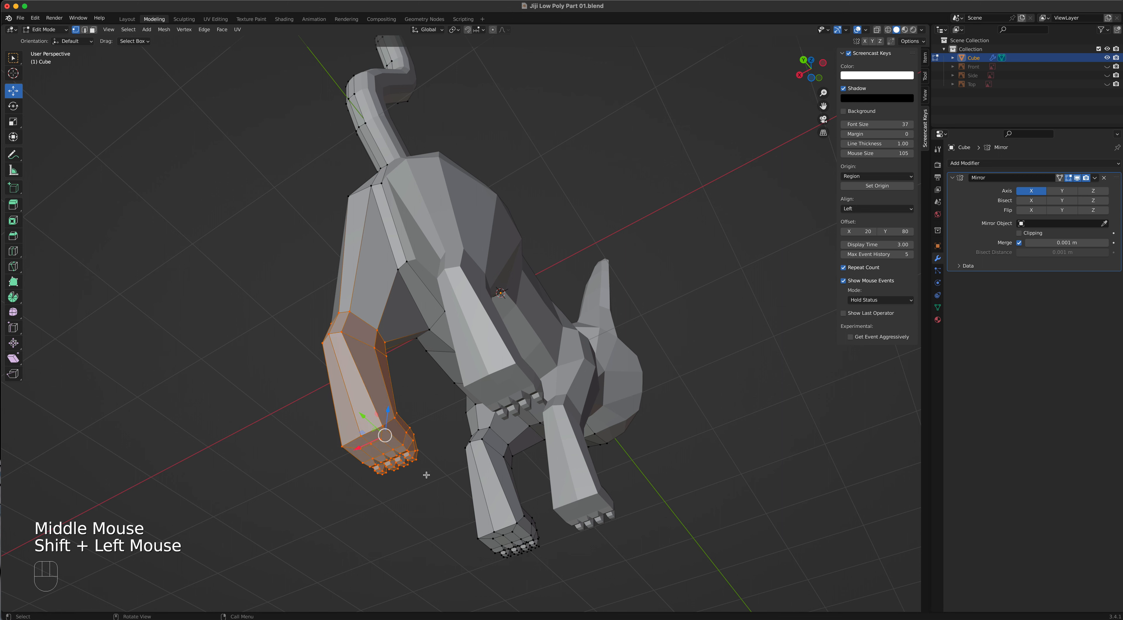
click(878, 30)
drag(308, 396, 422, 494)
middle_drag(342, 335, 523, 367)
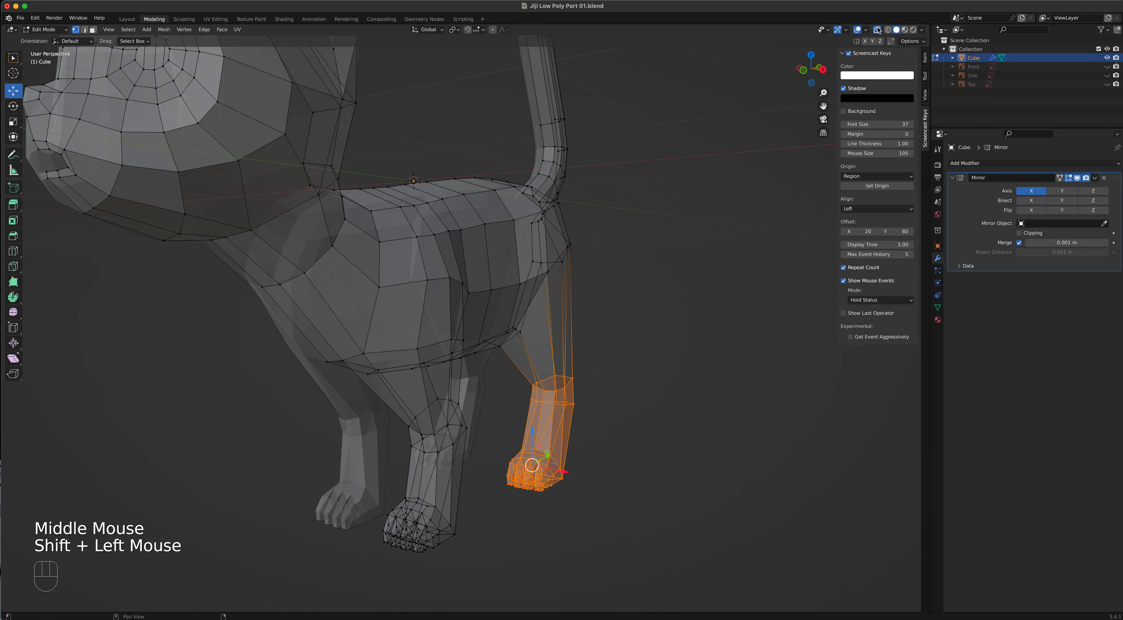
click(878, 30)
drag(562, 473, 558, 471)
Move the underside vertex at the inner top of the front leg slightly forward along Y
middle_drag(557, 471, 473, 282)
scroll(382, 330, up, 4)
scroll(588, 331, down, 2)
scroll(544, 327, down, 1)
click(607, 272)
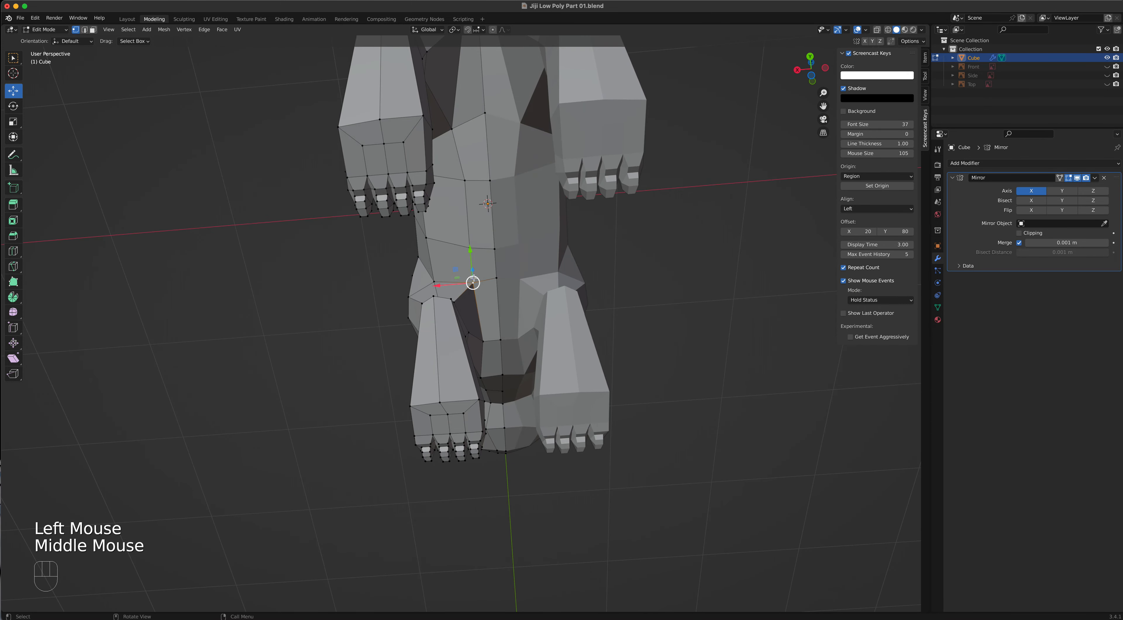
drag(472, 249, 475, 293)
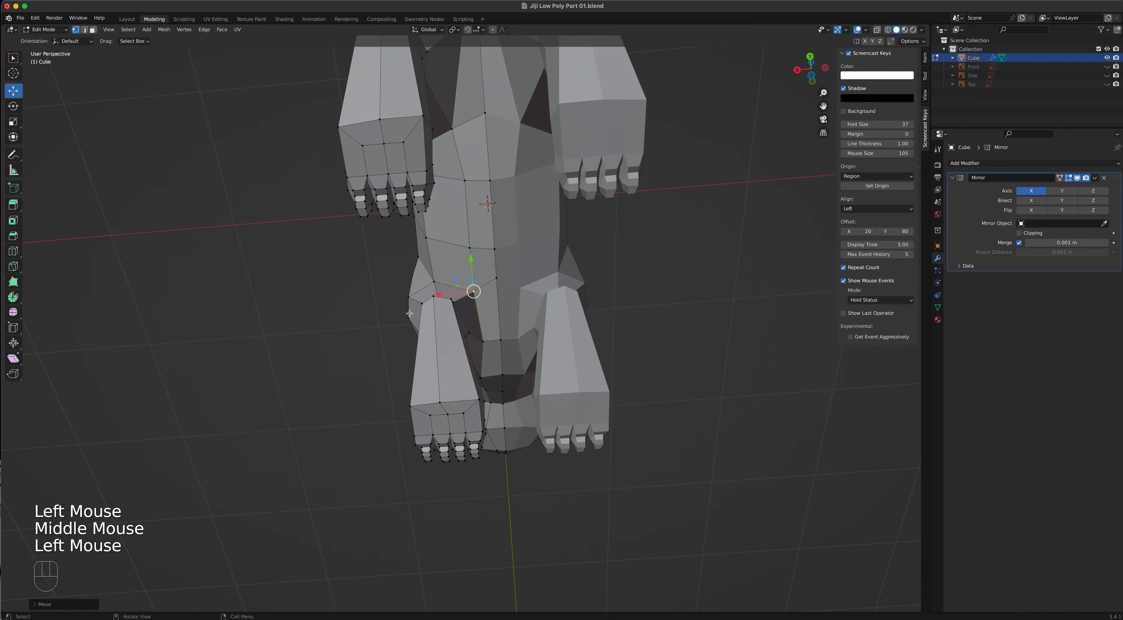
Move the flank vertex behind the front leg slightly inward along X
middle_drag(486, 297, 536, 422)
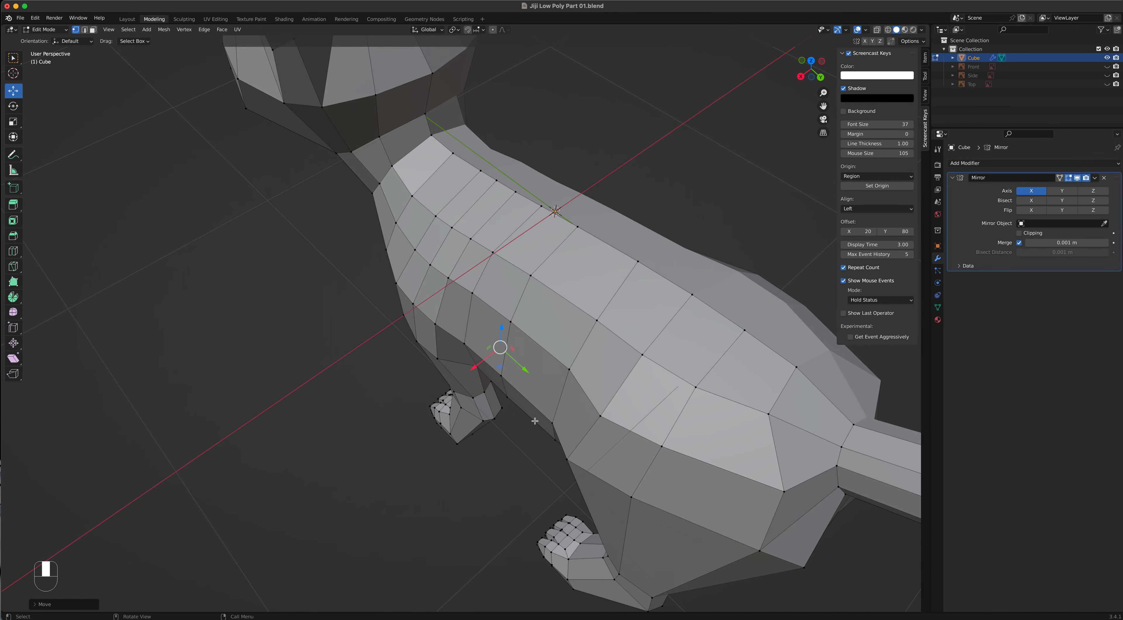
drag(402, 382, 409, 380)
middle_drag(419, 367, 461, 510)
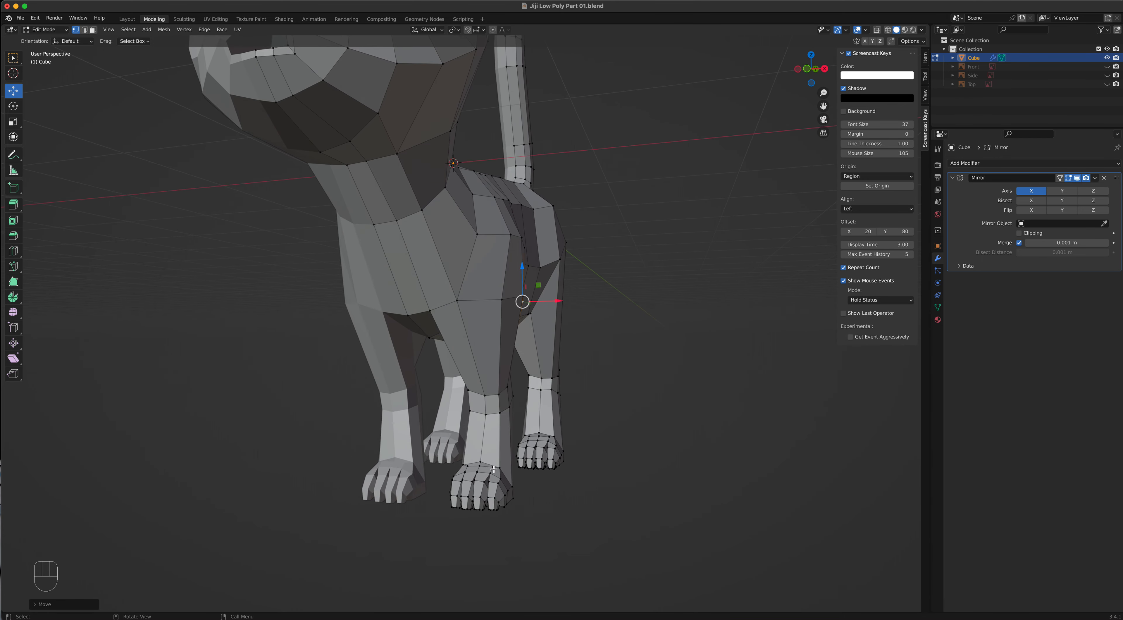
Select all of the front paw's vertices, including hidden ones, and shift the paw slightly outward along X in small moves
click(878, 30)
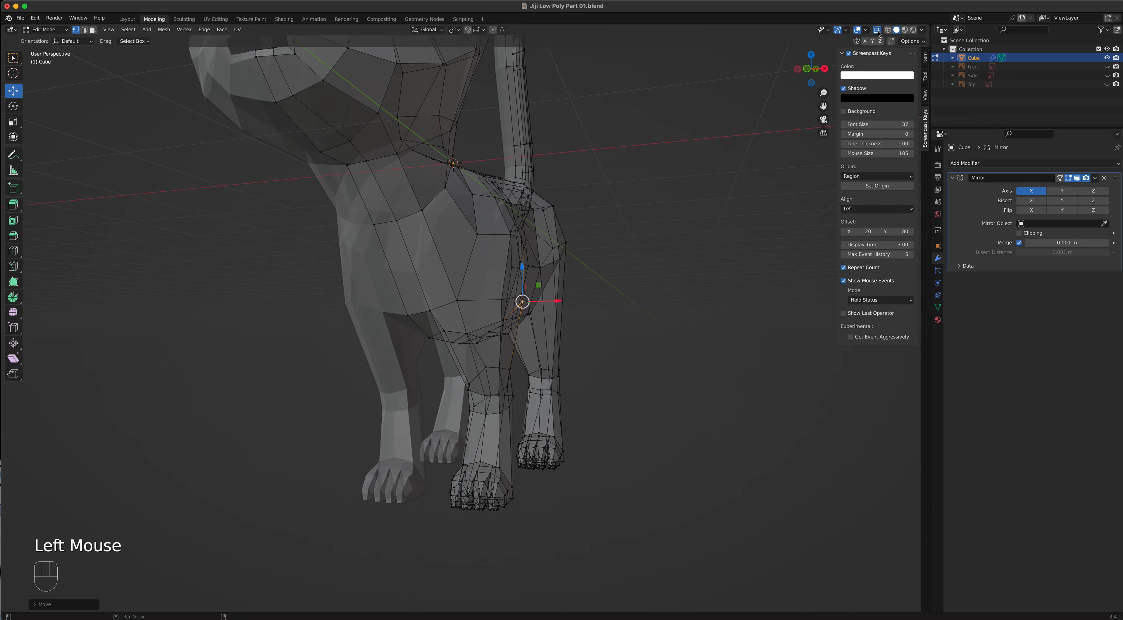
middle_drag(681, 295, 532, 326)
drag(389, 445, 535, 552)
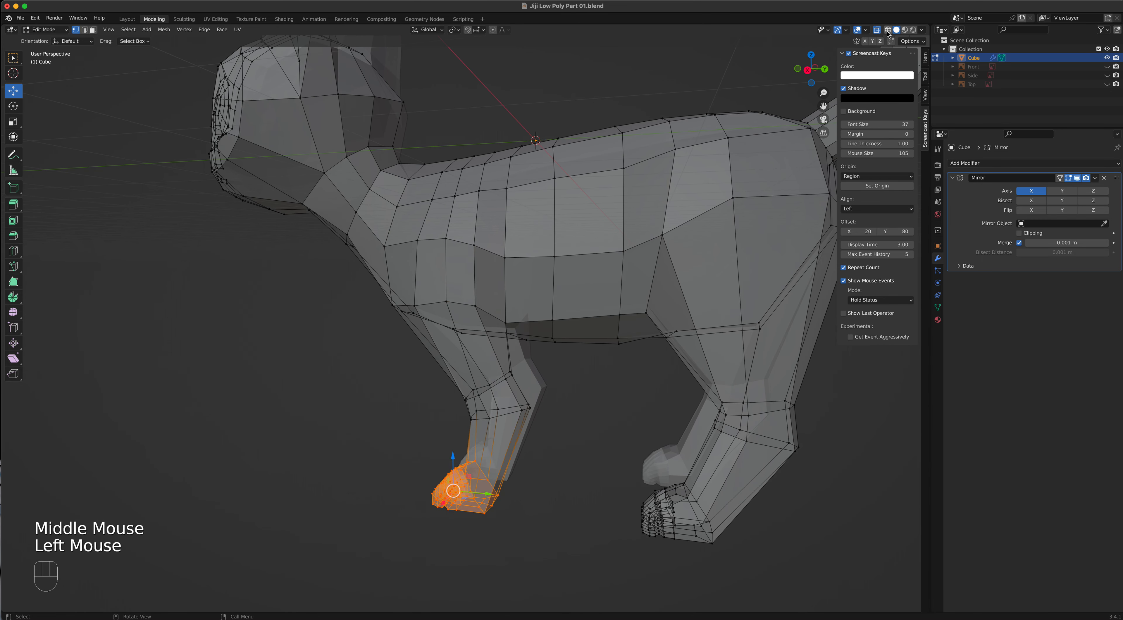
click(877, 30)
middle_drag(632, 244, 726, 251)
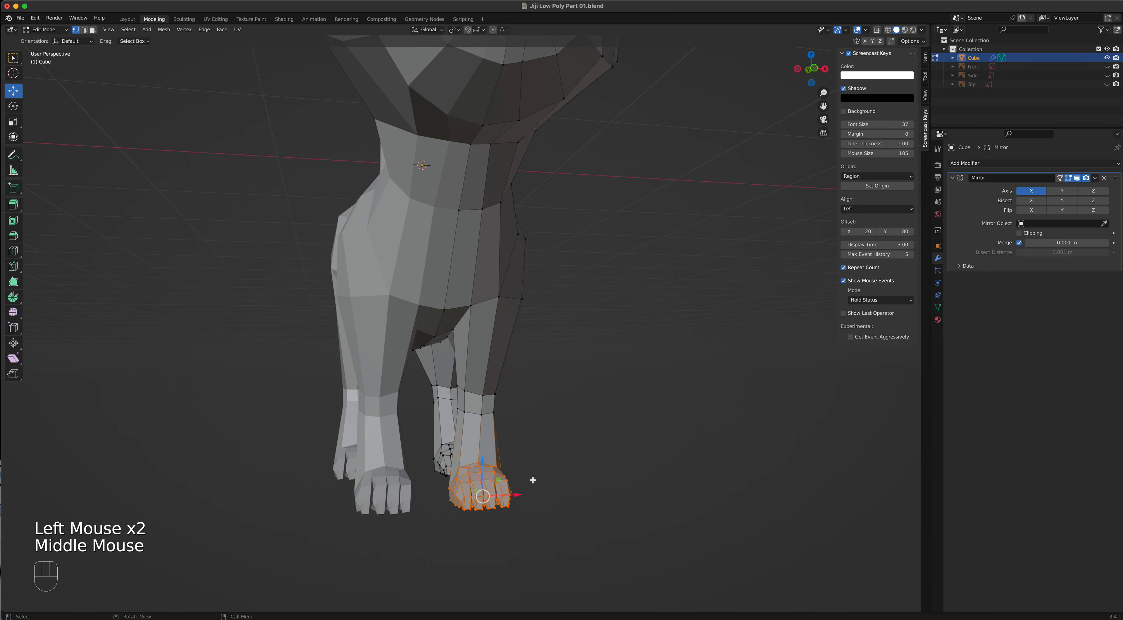
drag(522, 495, 528, 495)
middle_drag(528, 494, 522, 463)
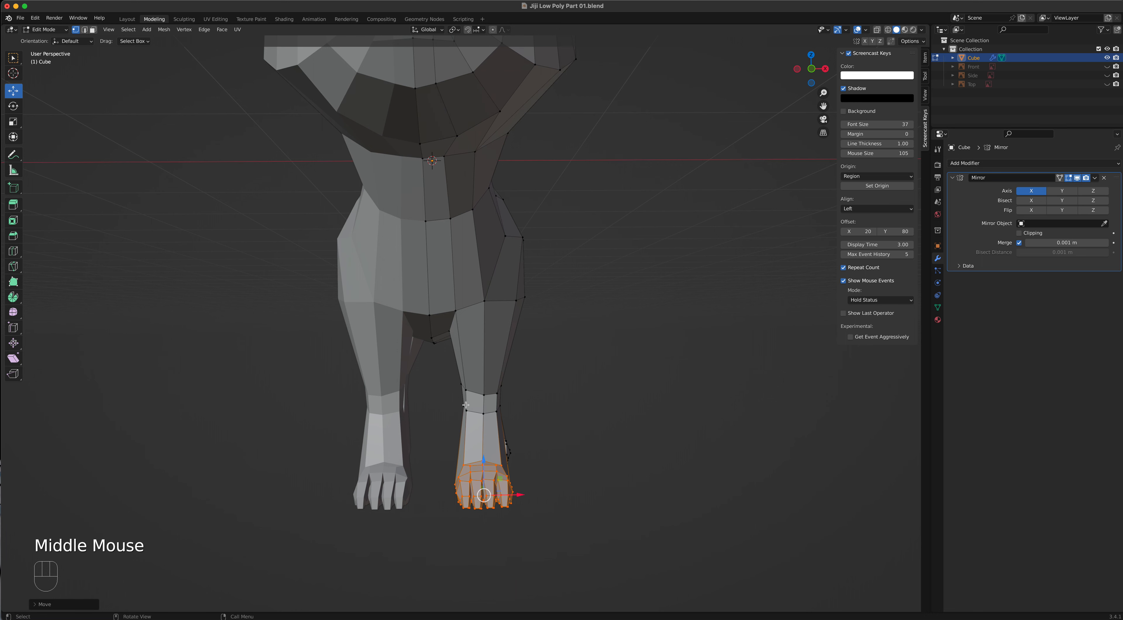
middle_drag(514, 400, 511, 479)
drag(518, 496, 521, 496)
key(KP_1)
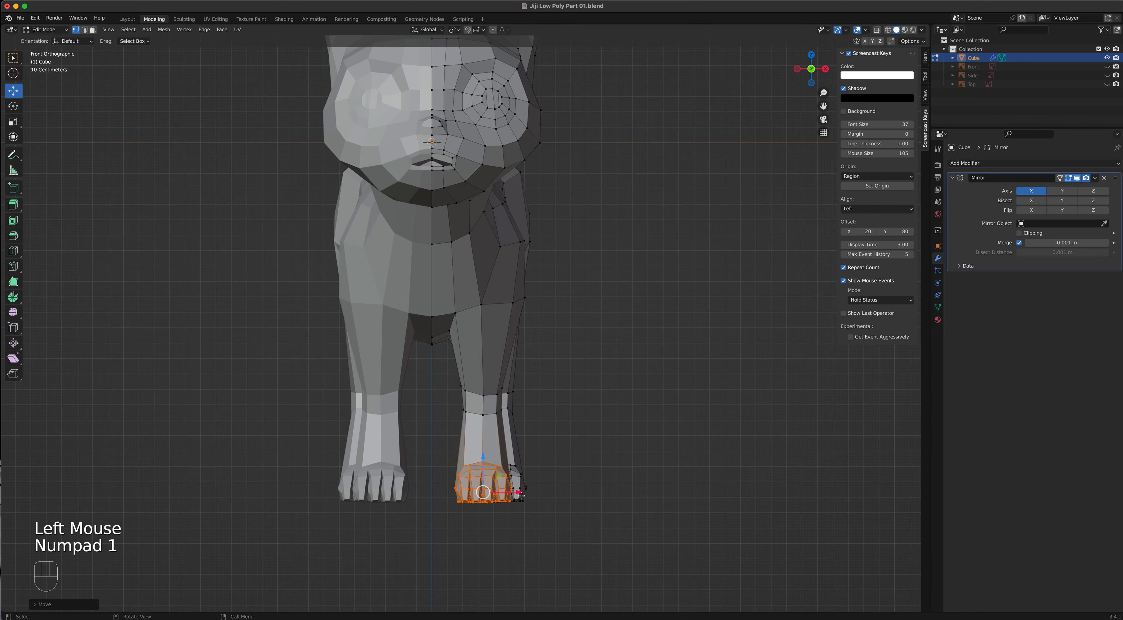
drag(521, 492, 524, 492)
Switch to edge selection and select the edge loop around the mouth opening
middle_drag(524, 492, 371, 408)
scroll(396, 282, up, 2)
shift+middle_drag(396, 283, 414, 321)
scroll(399, 301, up, 2)
scroll(381, 266, down, 2)
shift+middle_drag(382, 266, 474, 319)
scroll(430, 373, up, 2)
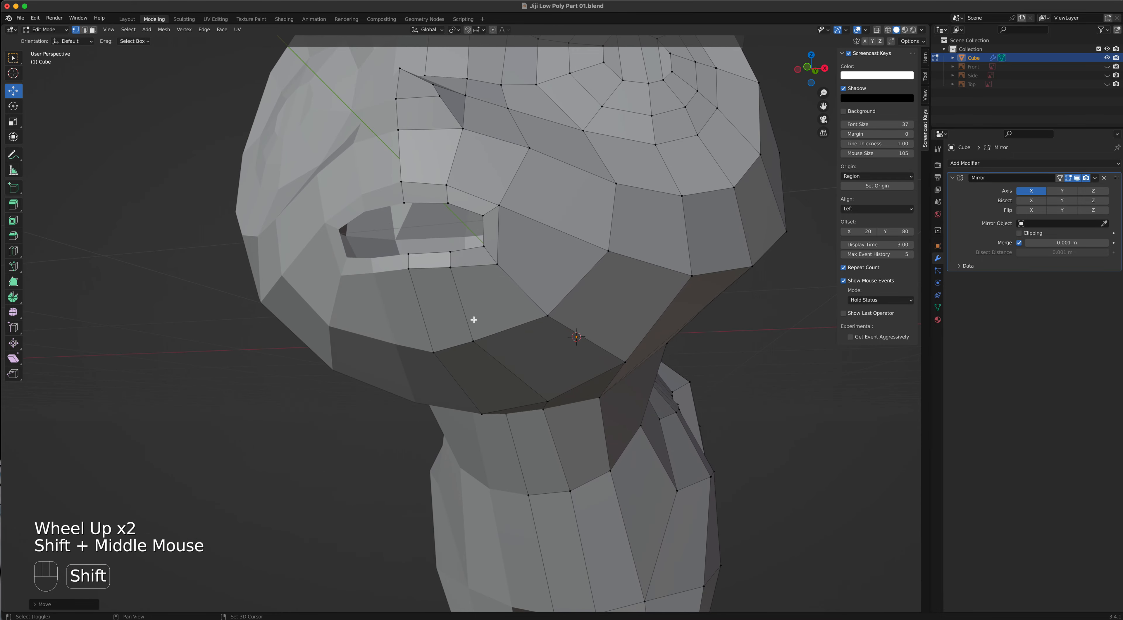
middle_drag(494, 245, 511, 261)
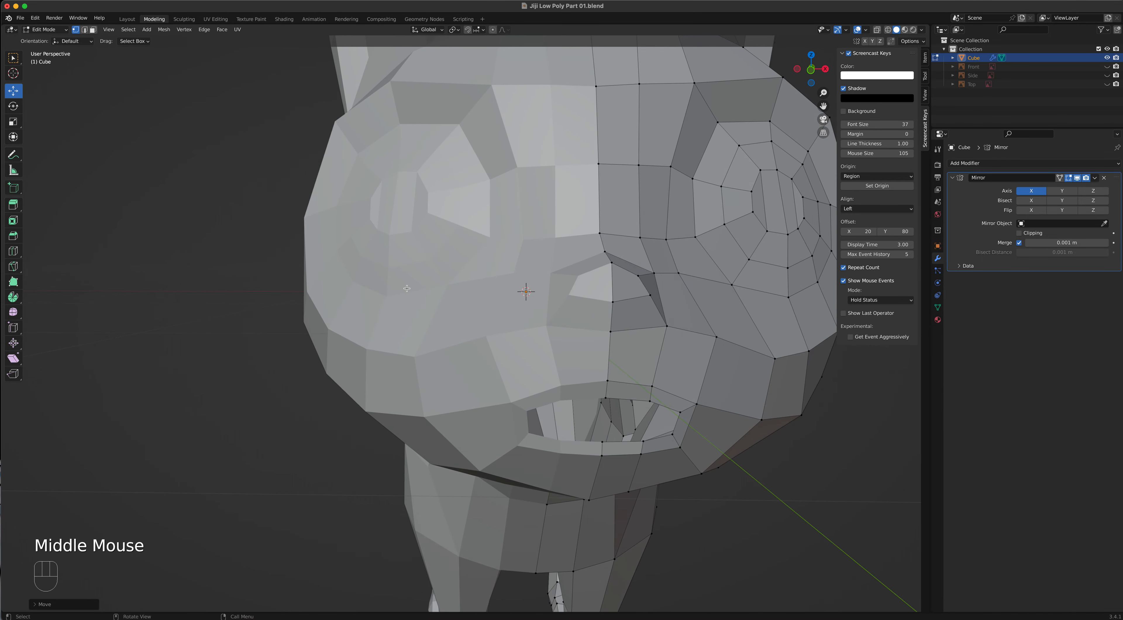
key(2)
alt+click(622, 442)
Turn off the Mirror modifier's viewport display and enable its Clipping option, keeping the inner side of the mouth in view
middle_drag(524, 336, 549, 296)
scroll(503, 325, up, 2)
scroll(549, 296, down, 3)
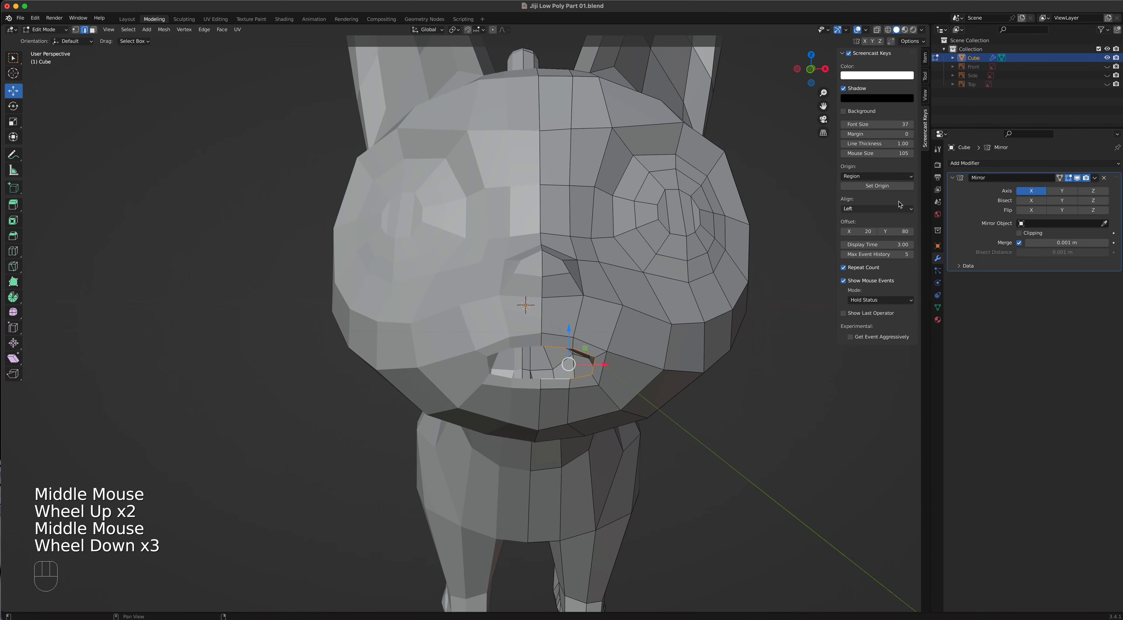
click(1078, 179)
middle_drag(698, 314, 457, 183)
scroll(741, 331, up, 2)
scroll(458, 183, up, 3)
shift+middle_drag(467, 141, 512, 292)
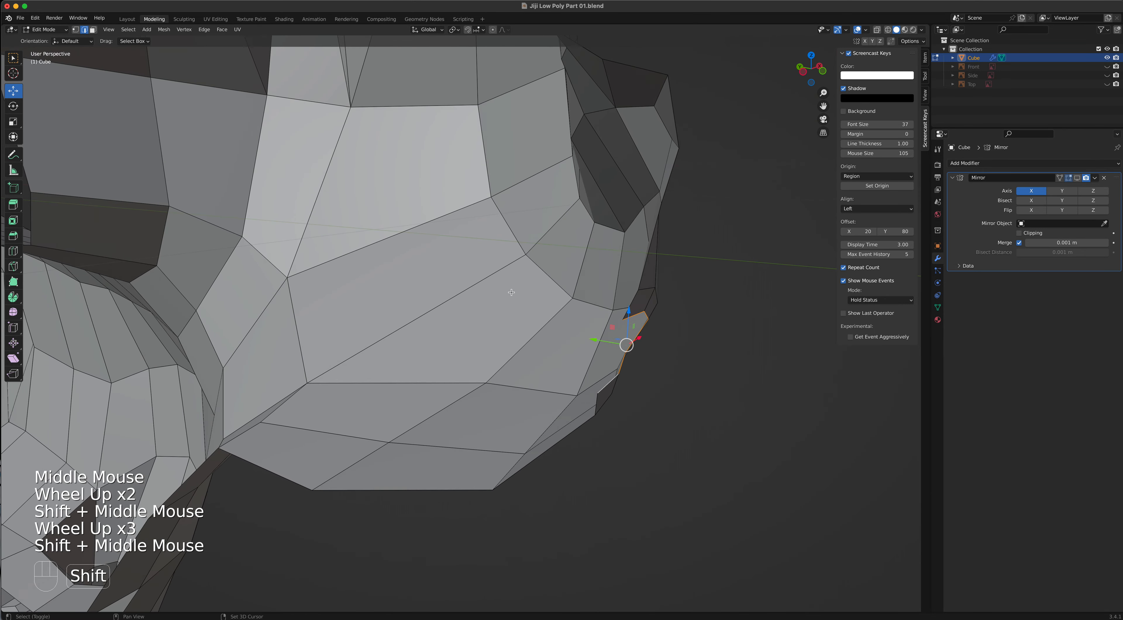
click(1023, 236)
middle_drag(737, 342, 628, 358)
middle_drag(331, 377, 424, 382)
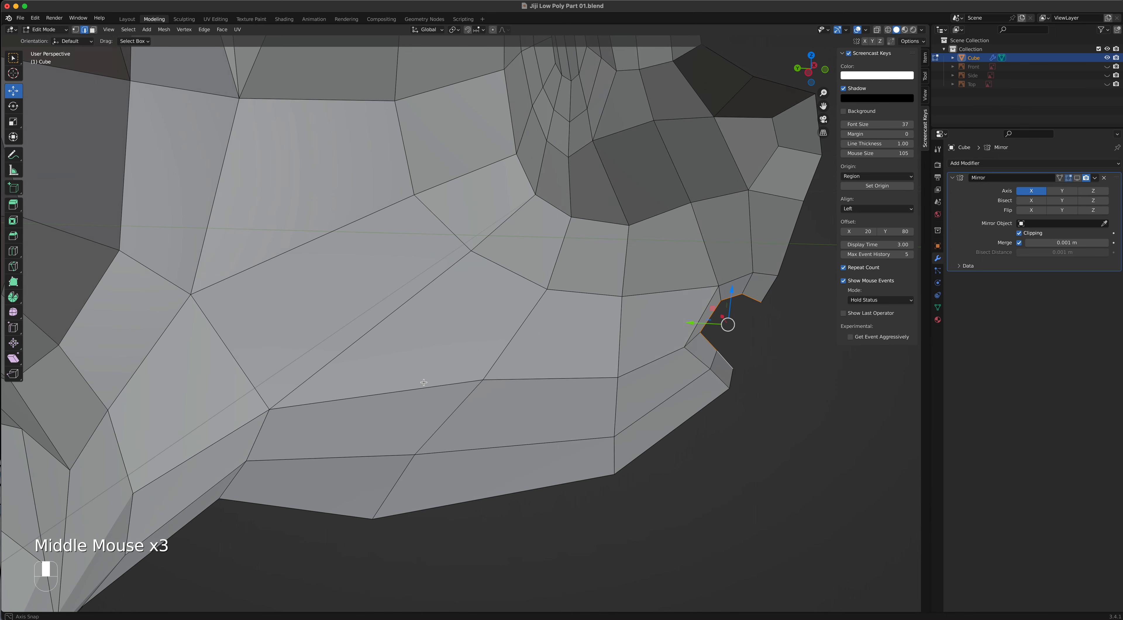
middle_drag(688, 349, 684, 346)
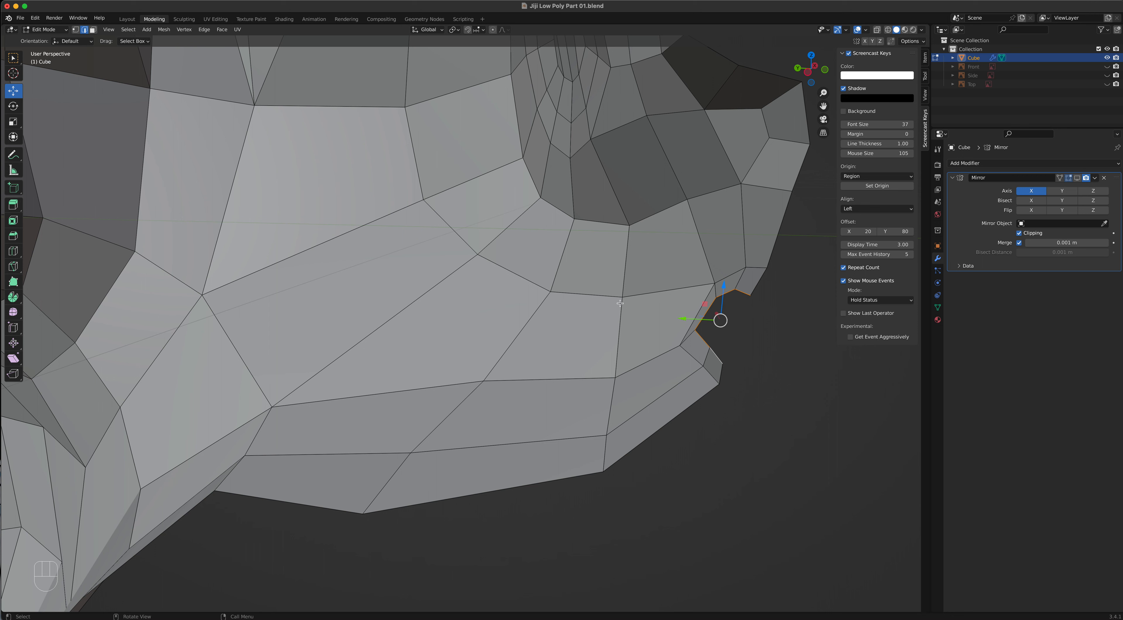
In left side view, extrude the mouth opening's edge loop slightly into the head and nudge it back along Y
key(grave)
click(544, 289)
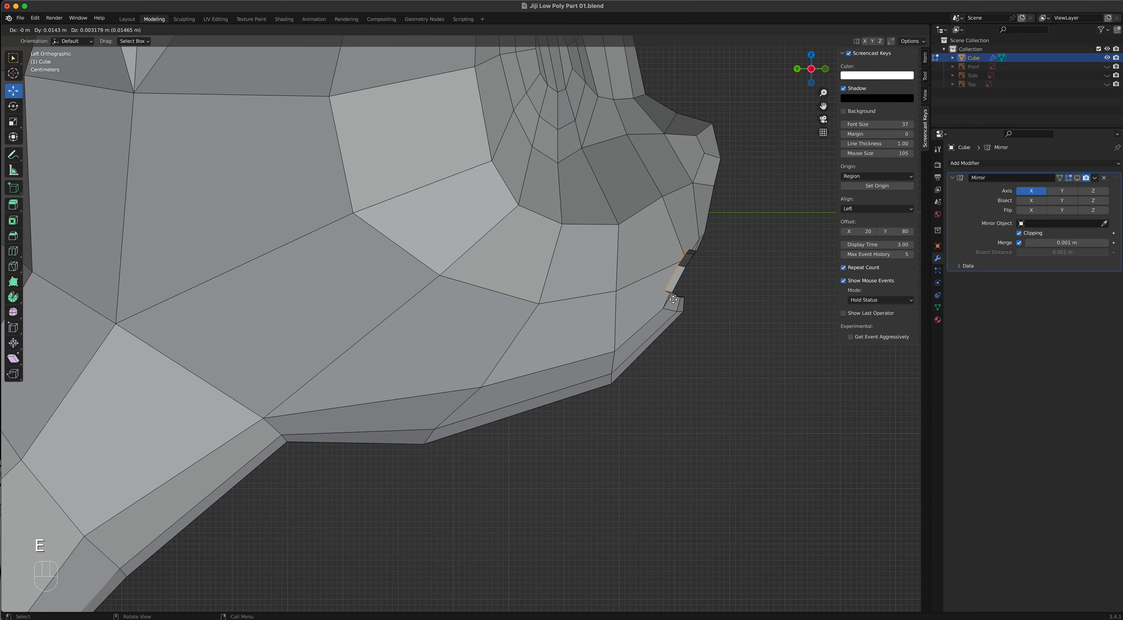
middle_drag(673, 300, 683, 348)
drag(632, 313, 626, 313)
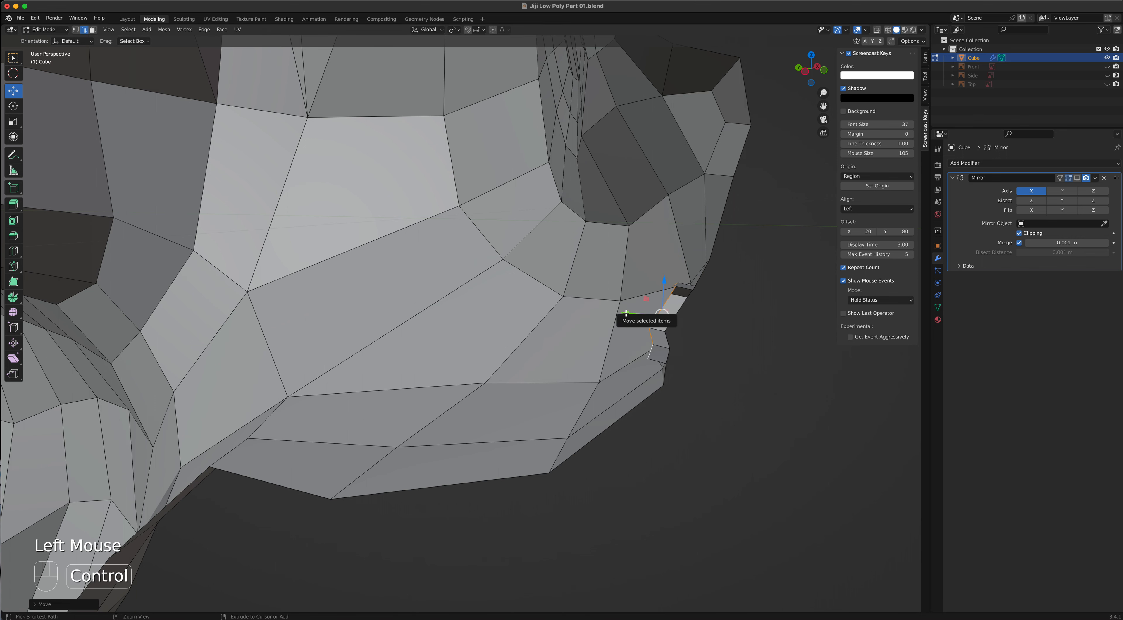
key(ctrl+KP_3)
scroll(666, 300, up, 2)
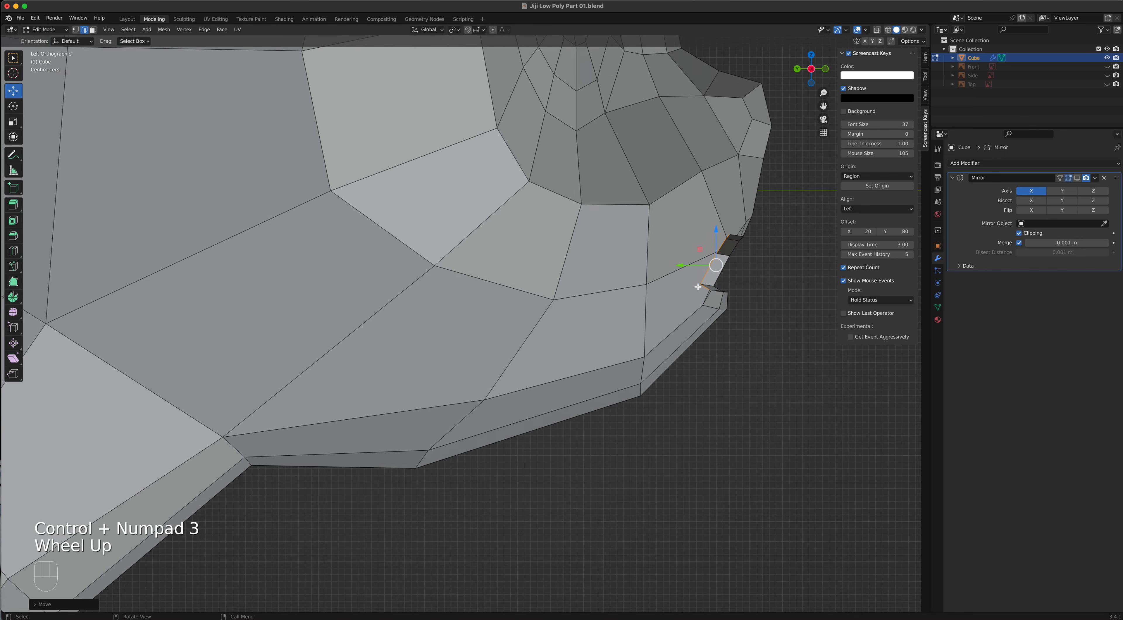
scroll(700, 288, down, 2)
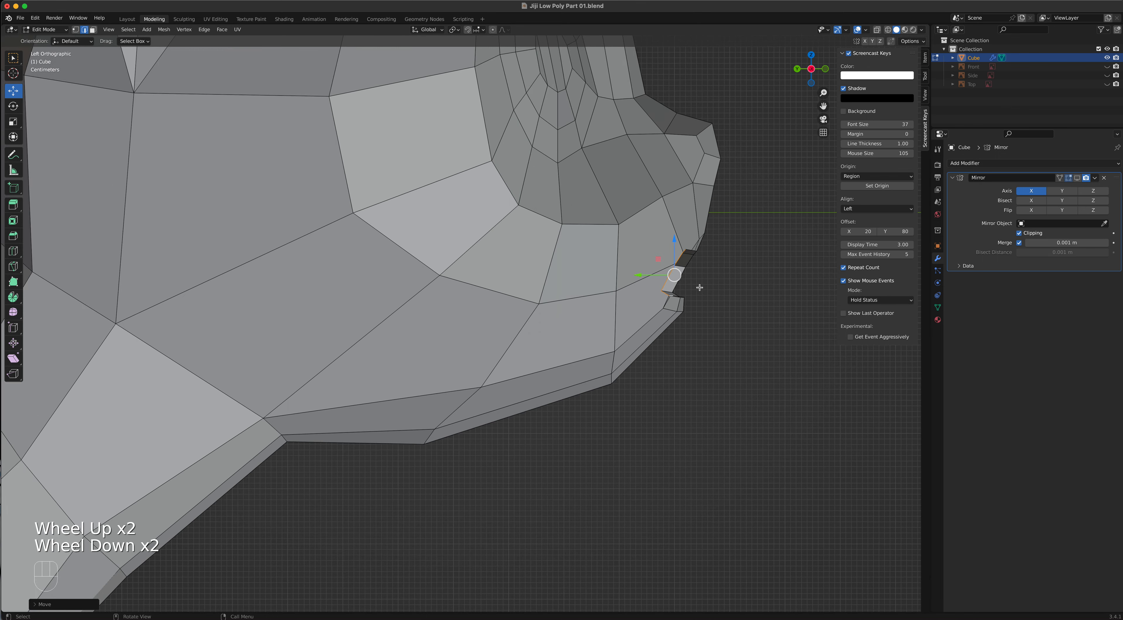
Extrude the mouth's inner edge loop another 0.02 m or so inward and scale it up by about 1.35
key(e)
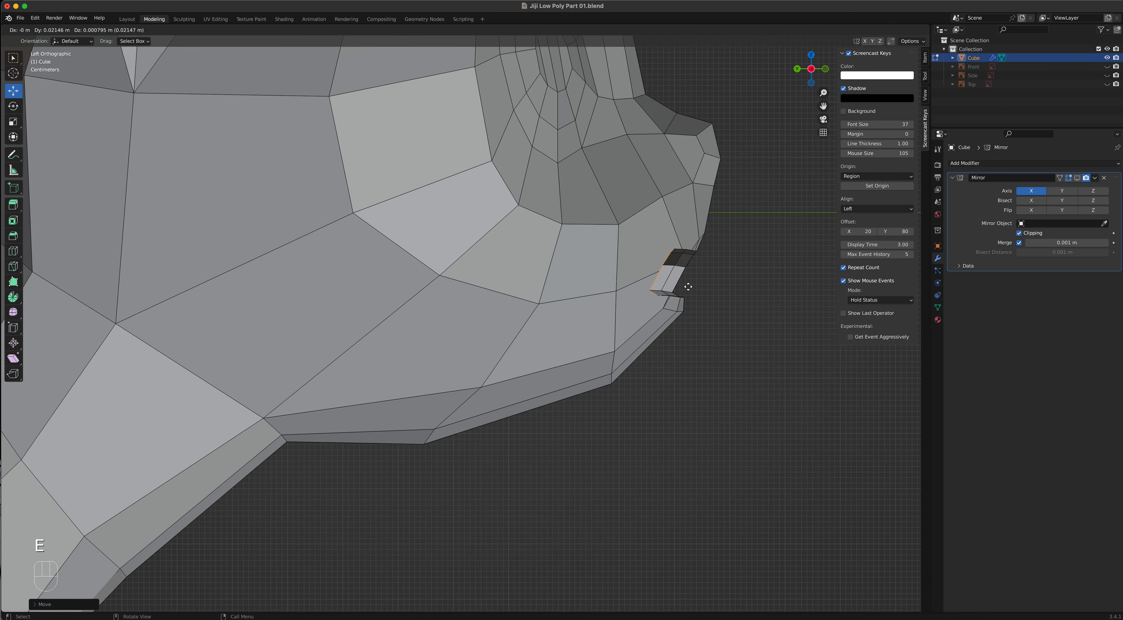
key(s)
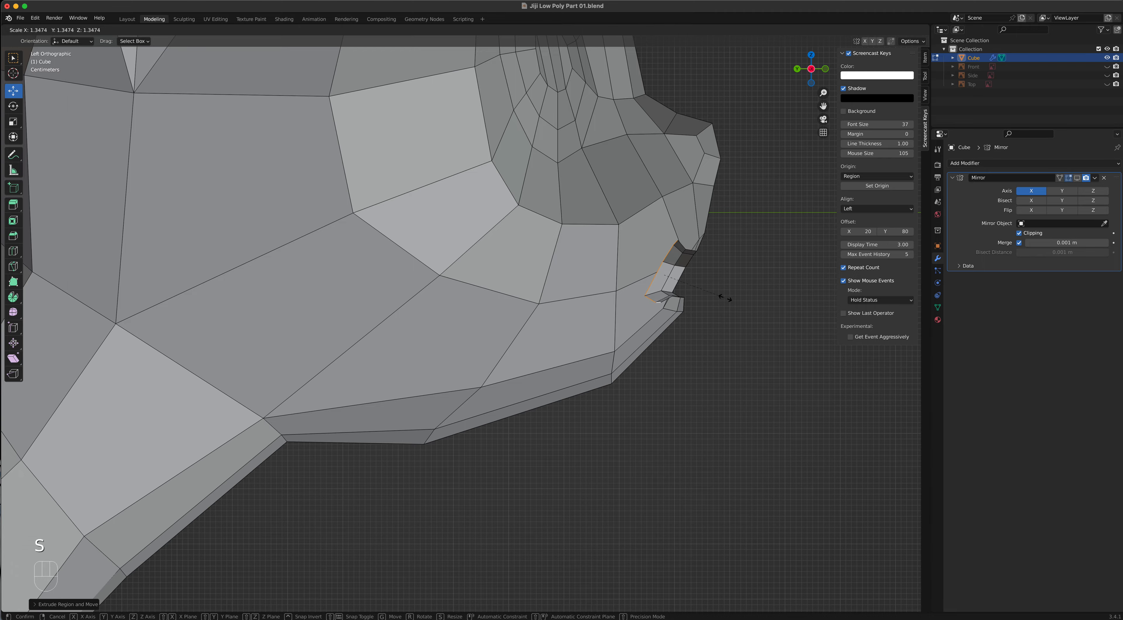
mouse_move(659, 348)
middle_down()
mouse_move(577, 344)
mouse_move(616, 369)
mouse_move(649, 340)
mouse_move(643, 347)
middle_up()
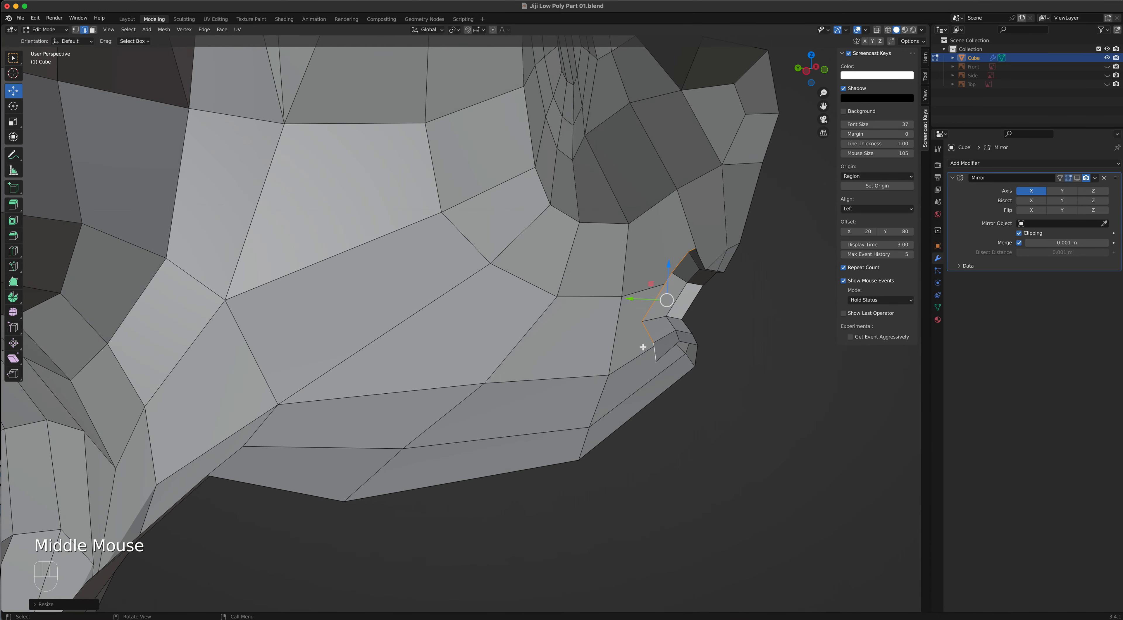
key(ctrl+KP_3)
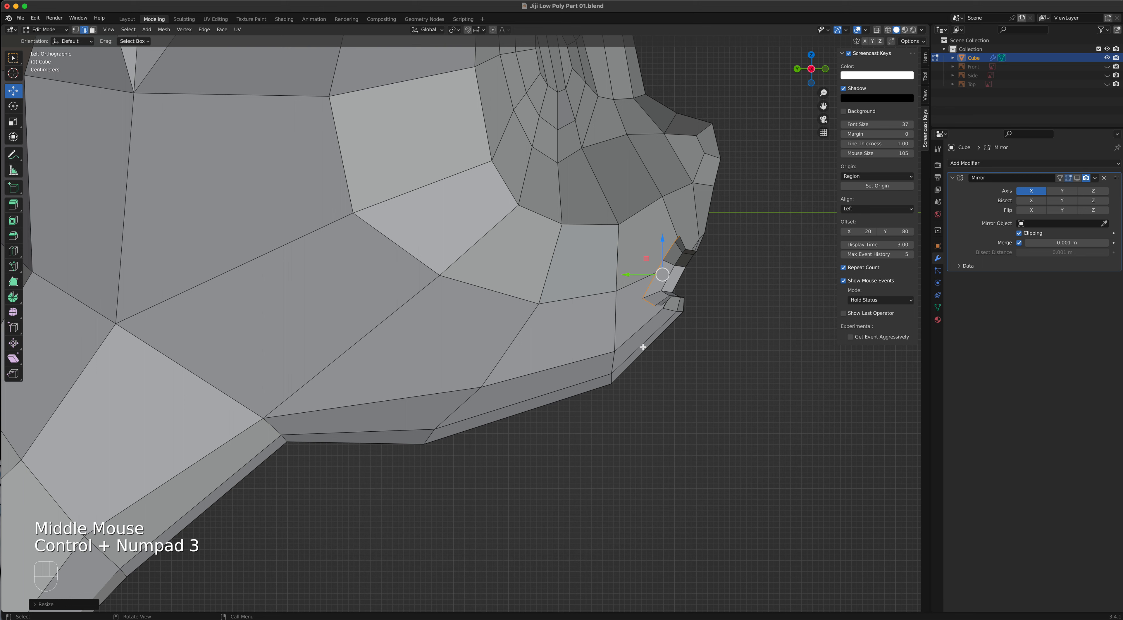
Extrude the inner mouth loop about 0.09 m deeper into the head and enlarge it to widen the cavity
key(e)
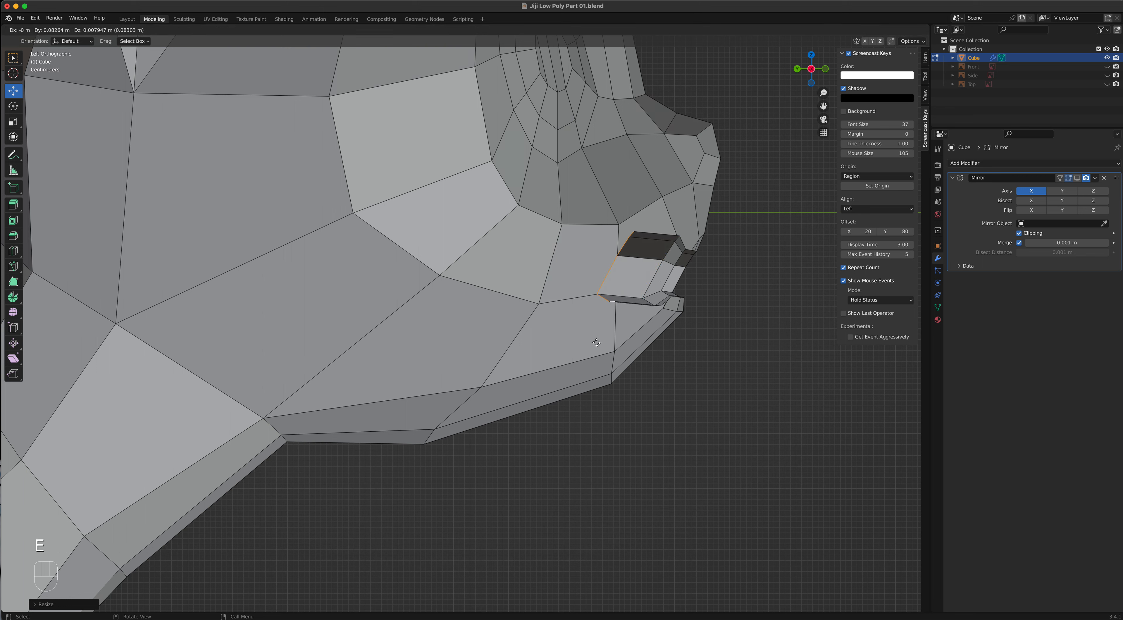
click(592, 343)
key(s)
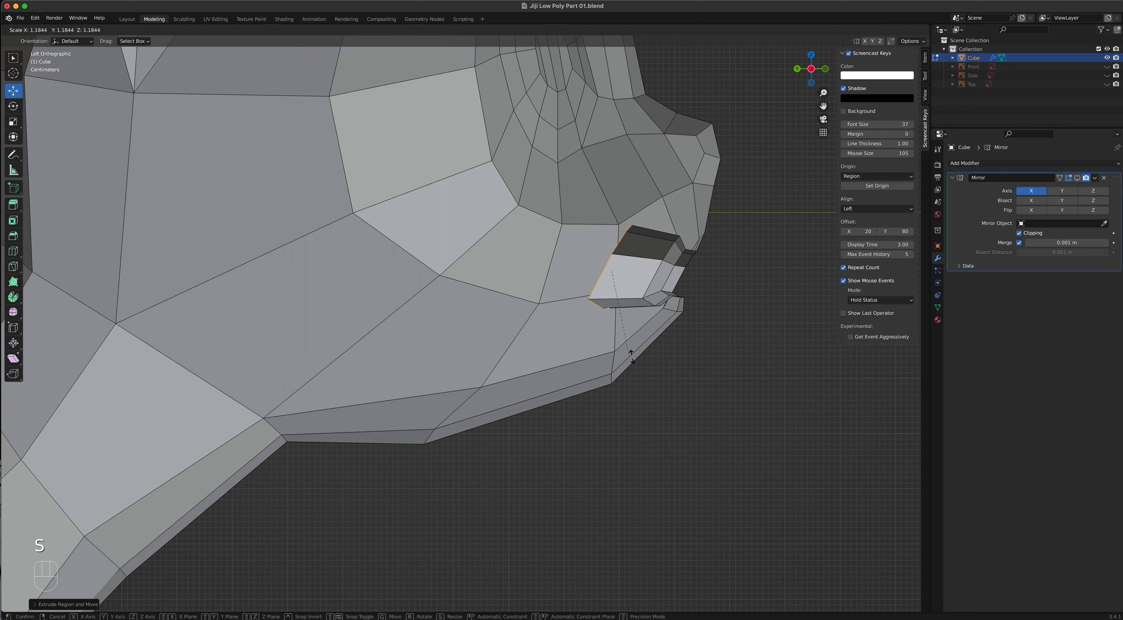
click(661, 367)
Rotate the cavity's inner edge loop by about 17 degrees in left side view so it stands more upright
mouse_move(676, 344)
middle_down()
mouse_move(609, 344)
mouse_move(598, 356)
mouse_move(657, 347)
middle_up()
key(KP_3)
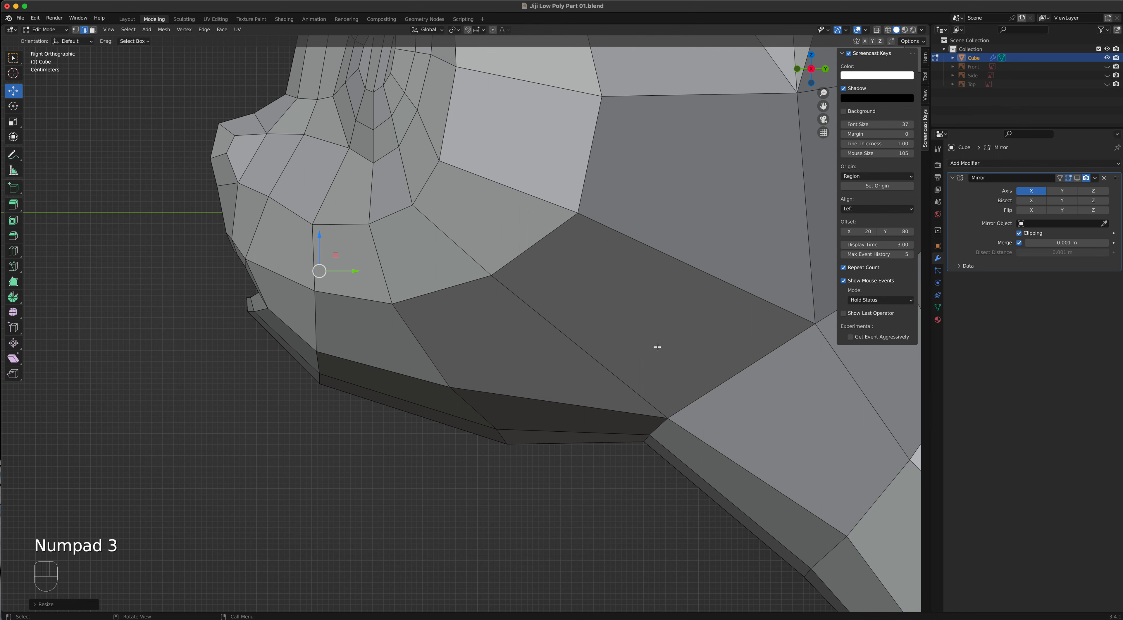
key(ctrl+KP_3)
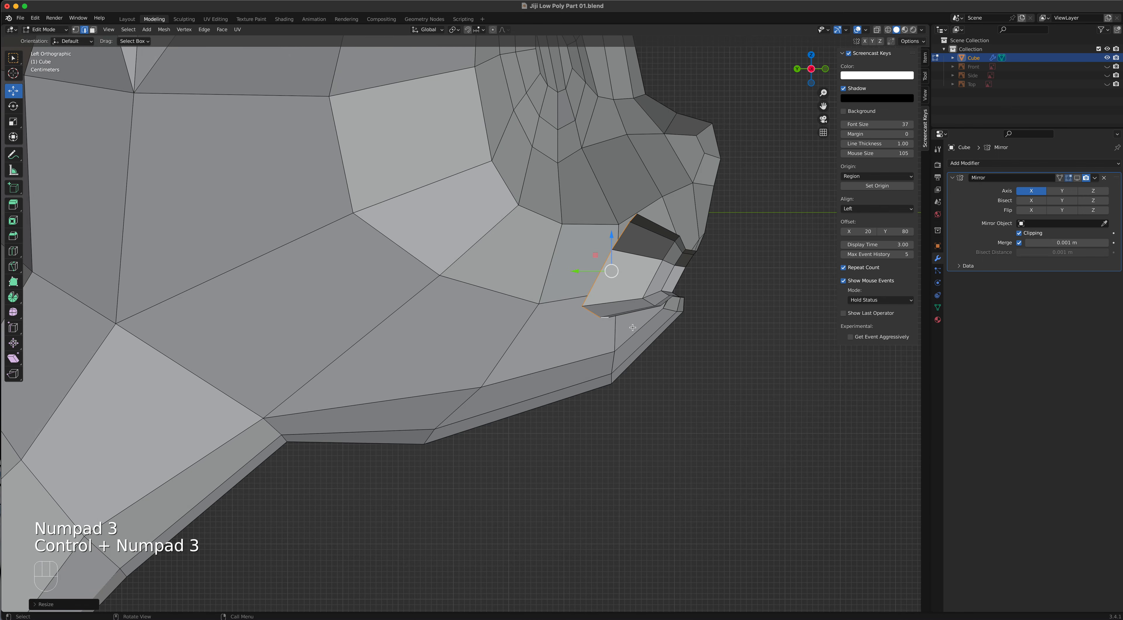
key(r)
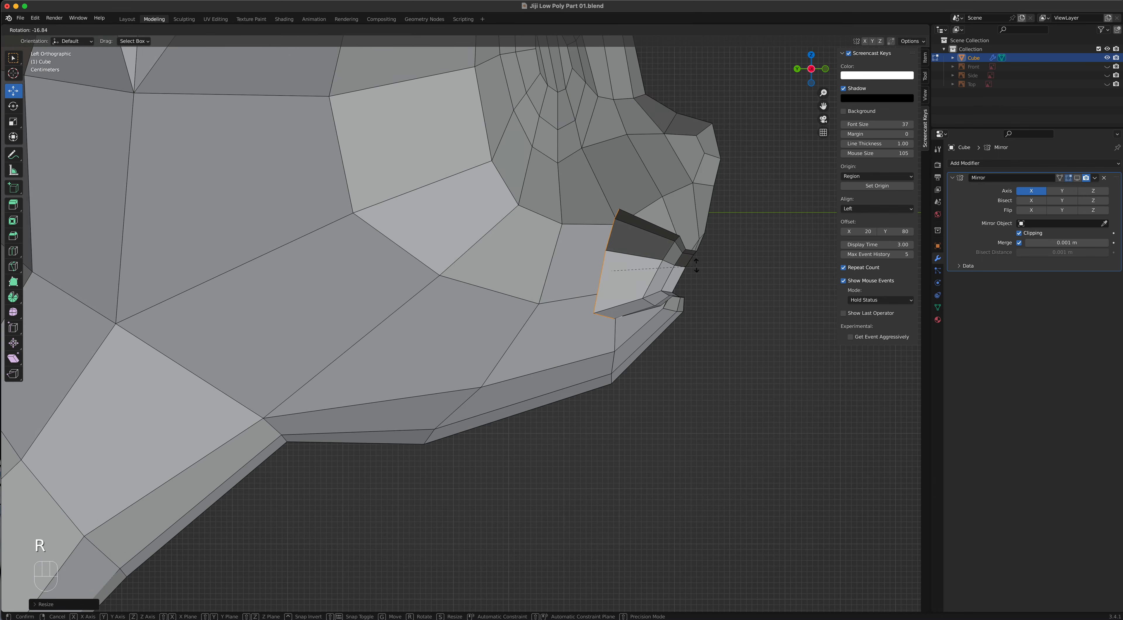
click(696, 262)
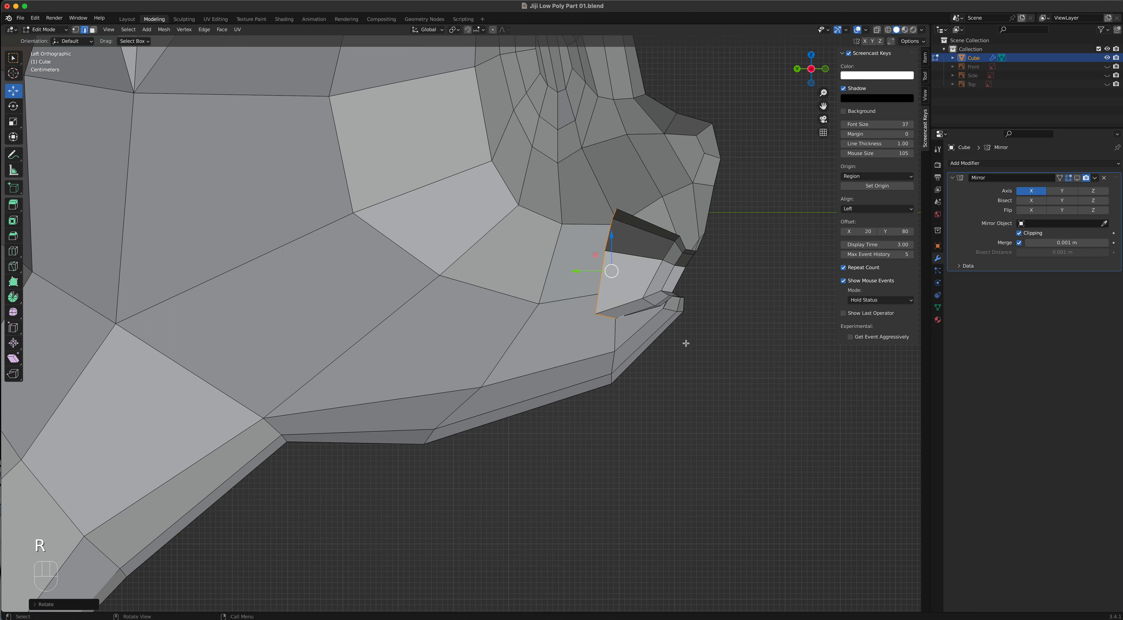
Extrude the cavity loop straight back and tilt it past vertical, and extrude it again back and down toward the throat
key(e)
click(610, 342)
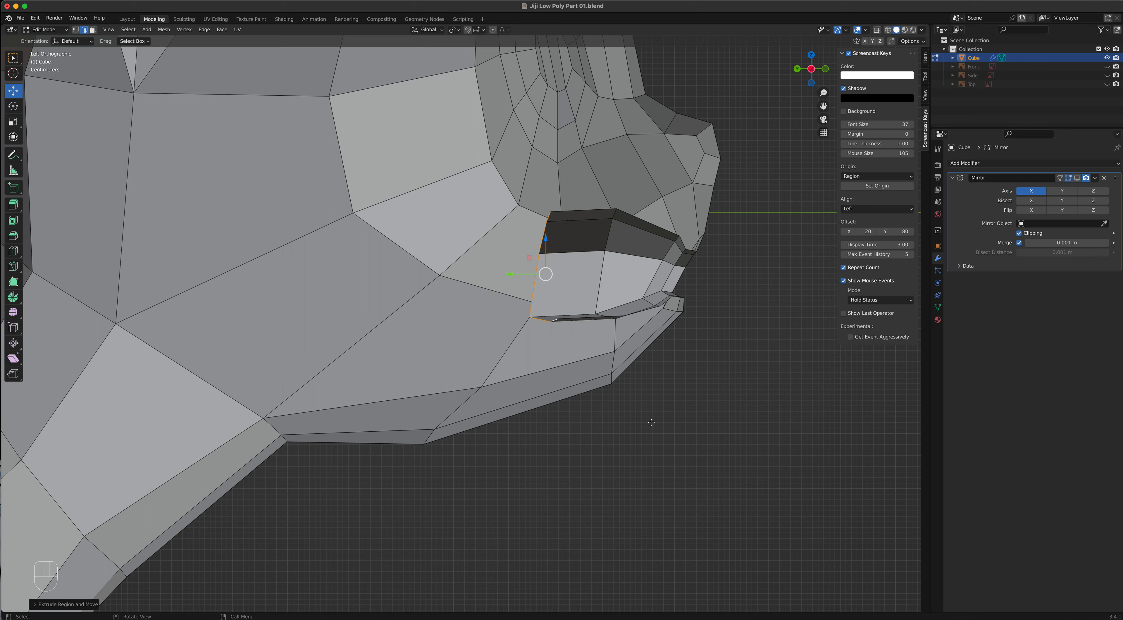
key(r)
click(658, 361)
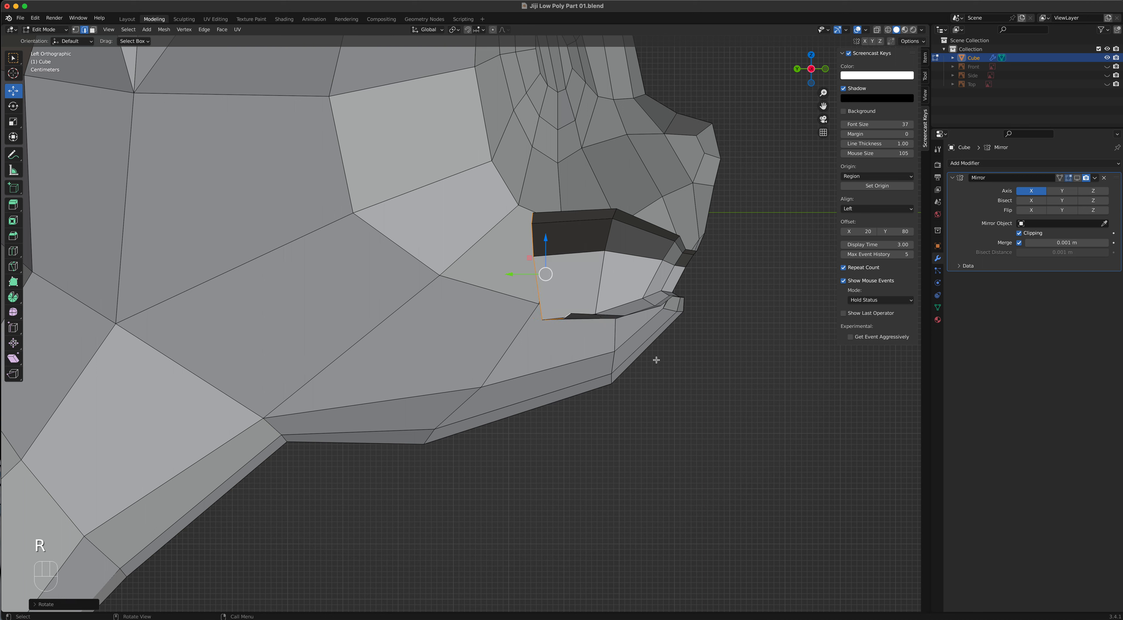
key(e)
click(515, 406)
key(e)
right_click(554, 368)
key(super+z)
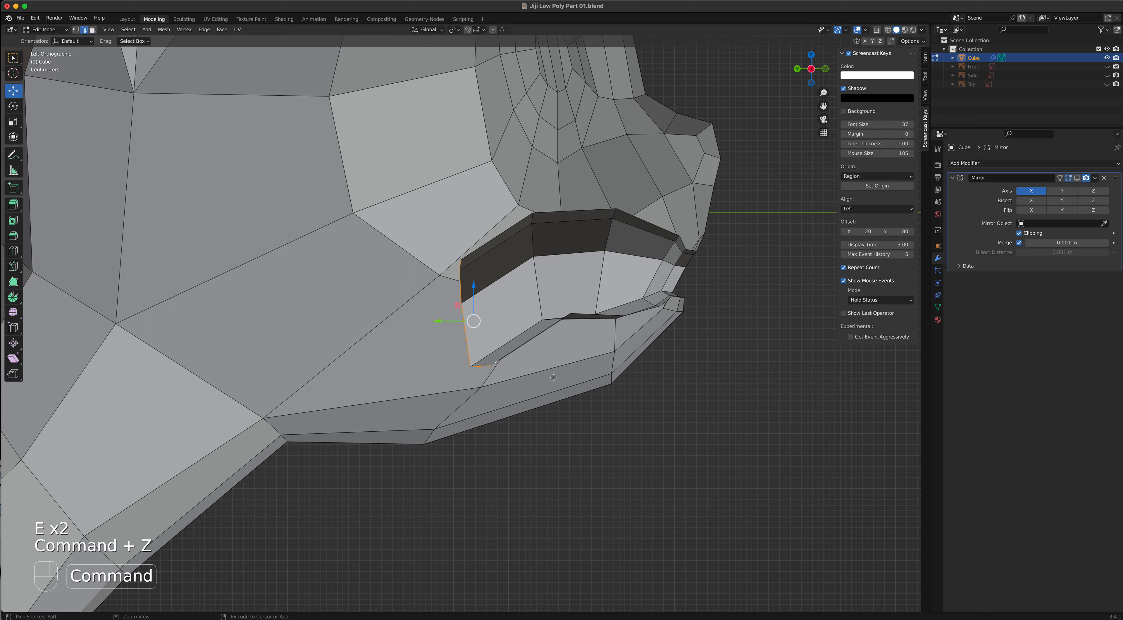
Rotate the throat loop by about 36 degrees, and extrude it a short way, turning the new loop to face downward
key(r)
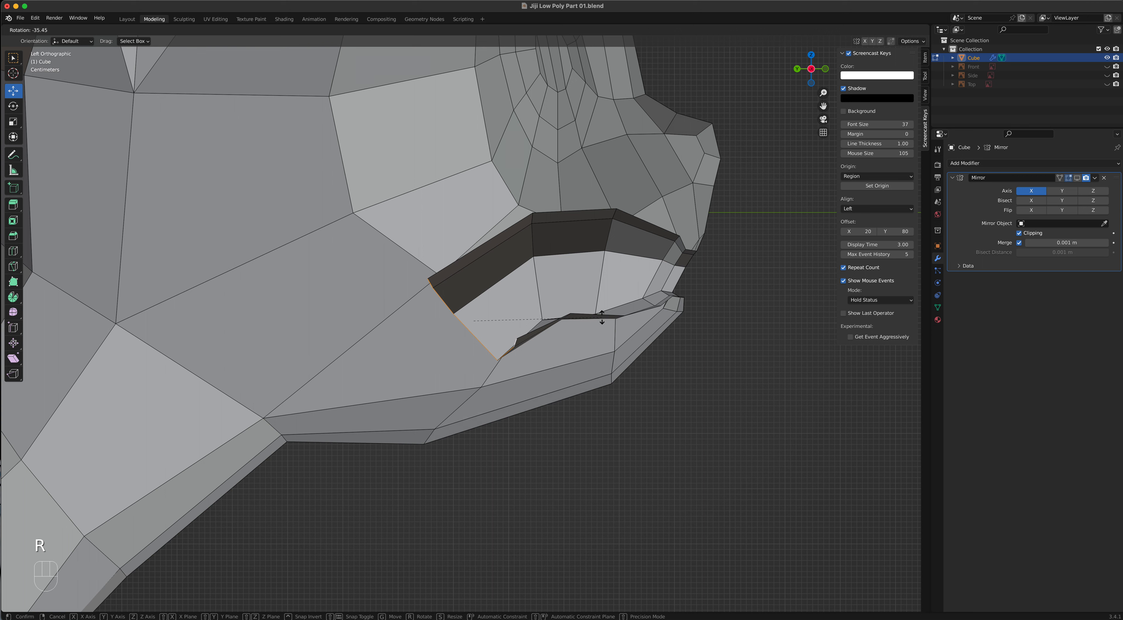
click(603, 313)
key(e)
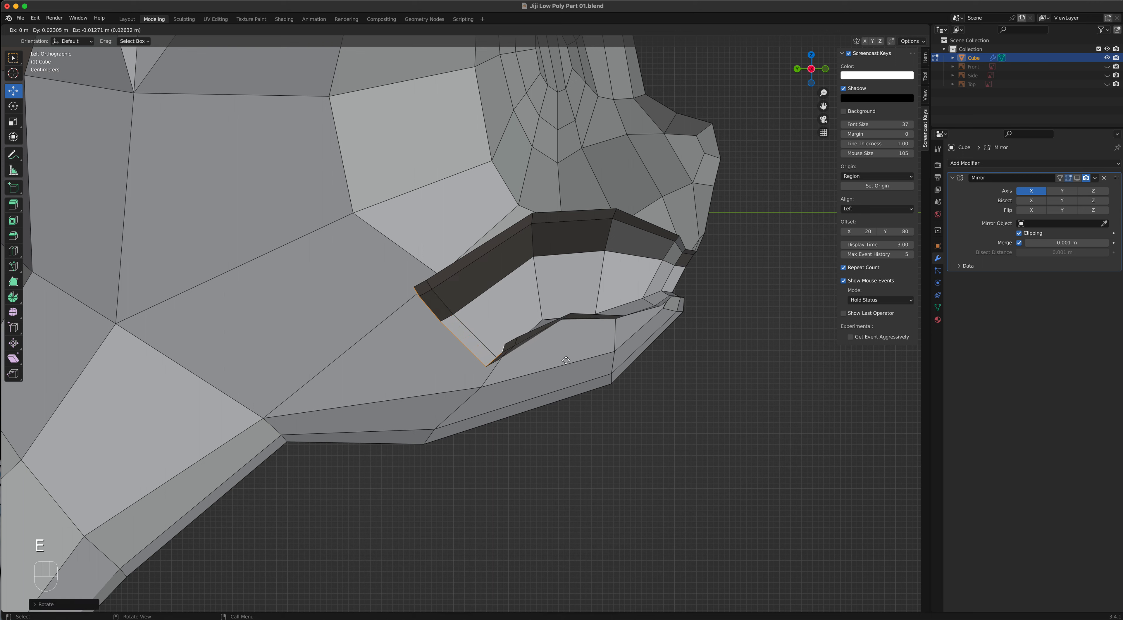
click(551, 381)
key(r)
click(583, 325)
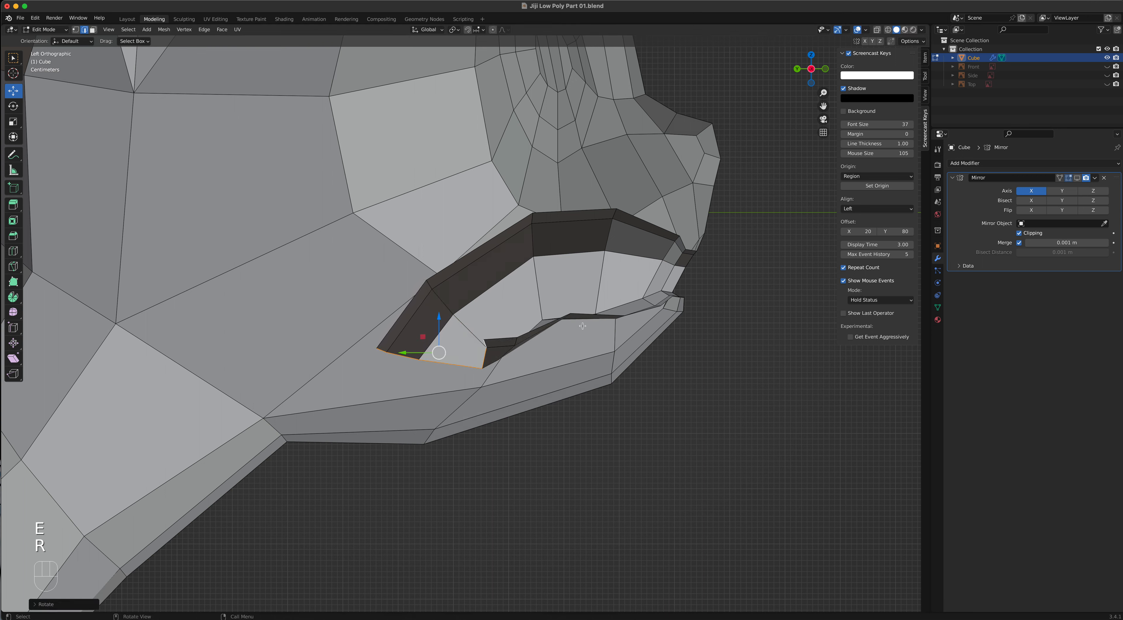
Try closing the throat loop with a single face, undo it, and move the open loop down about 0.05 m
key(f)
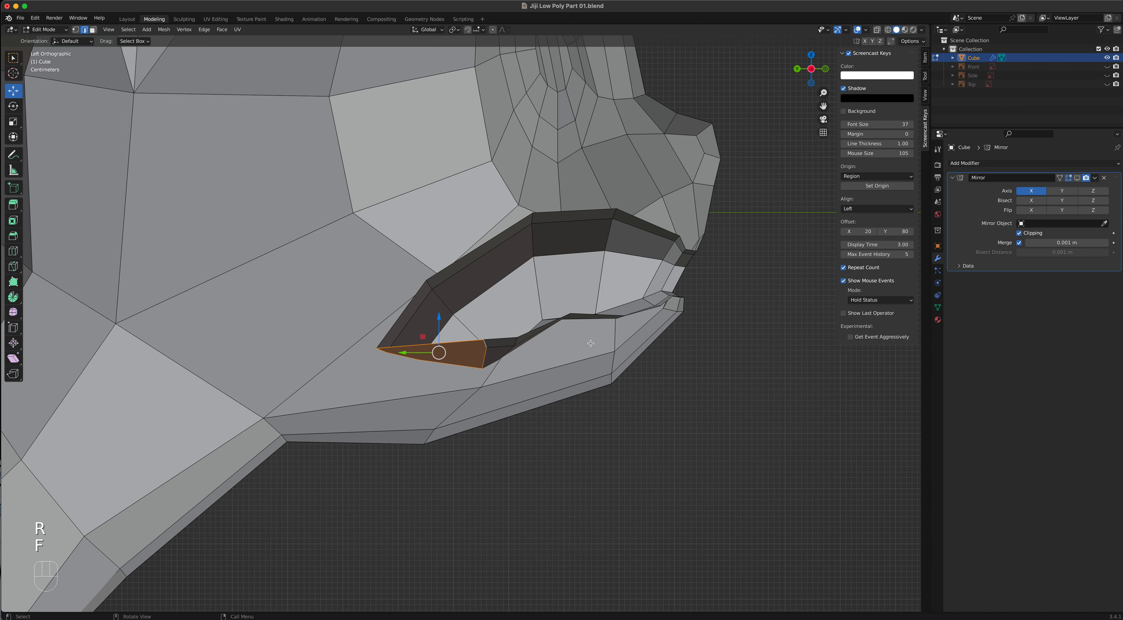
key(super+z)
key(g)
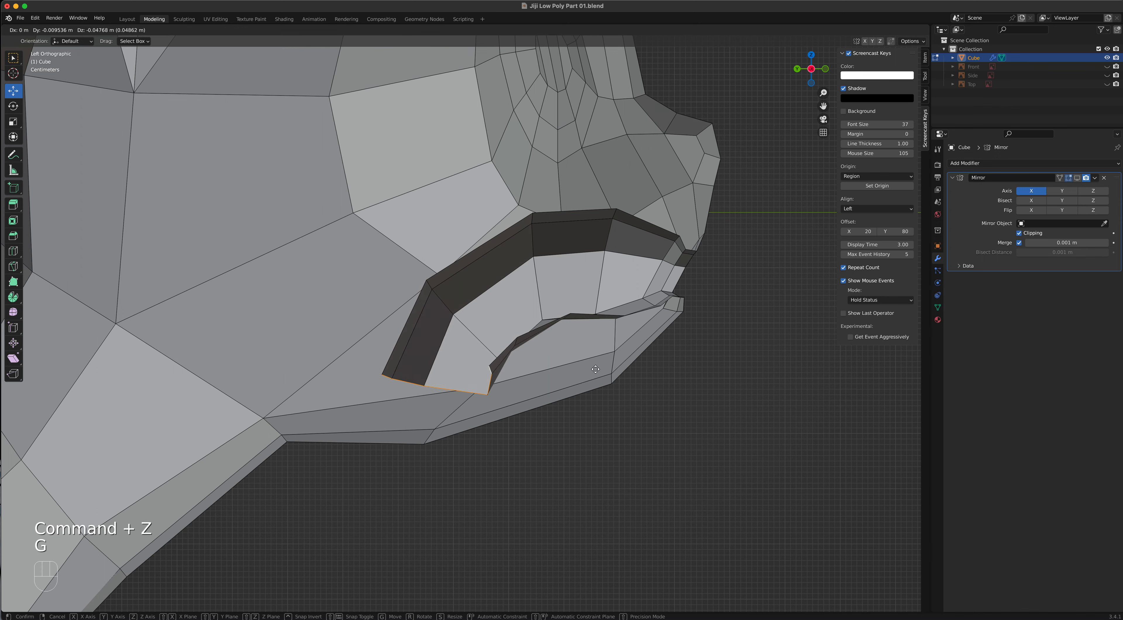
click(595, 370)
Close the open throat end with two faces, each filled between a pair of opposite edges
middle_drag(595, 371, 615, 359)
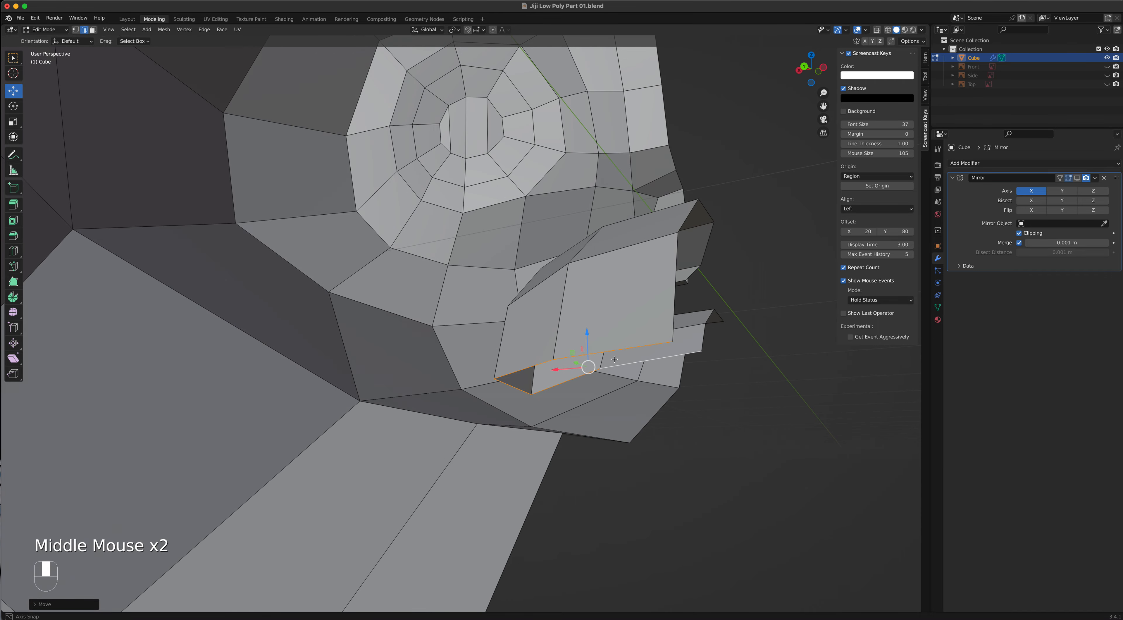
click(630, 349)
shift+click(640, 361)
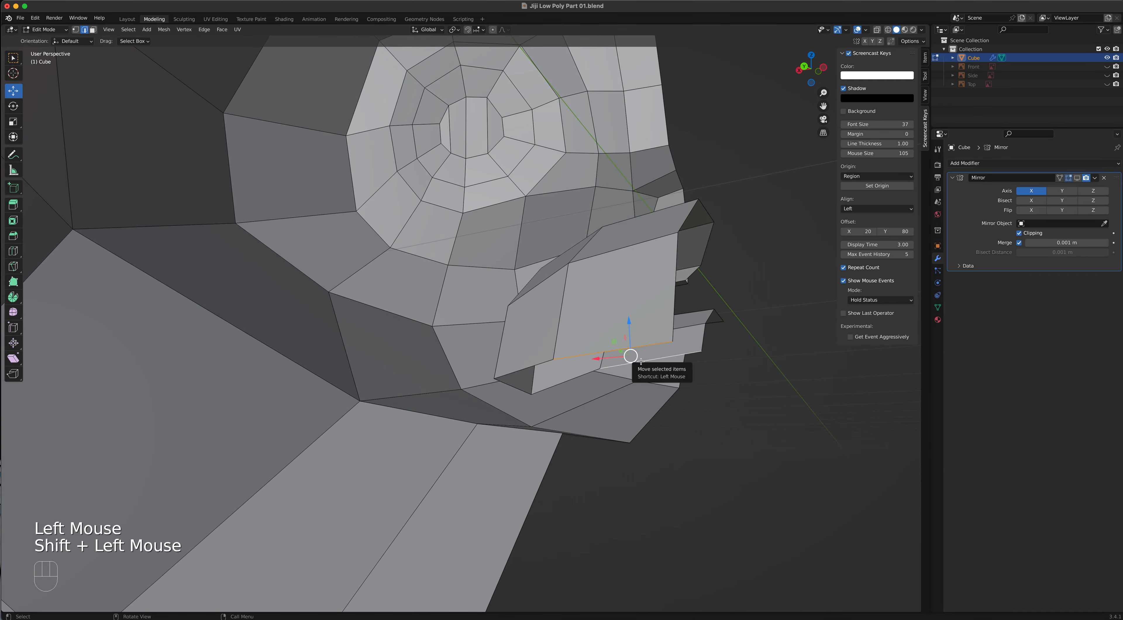
key(f)
click(525, 368)
shift+click(557, 382)
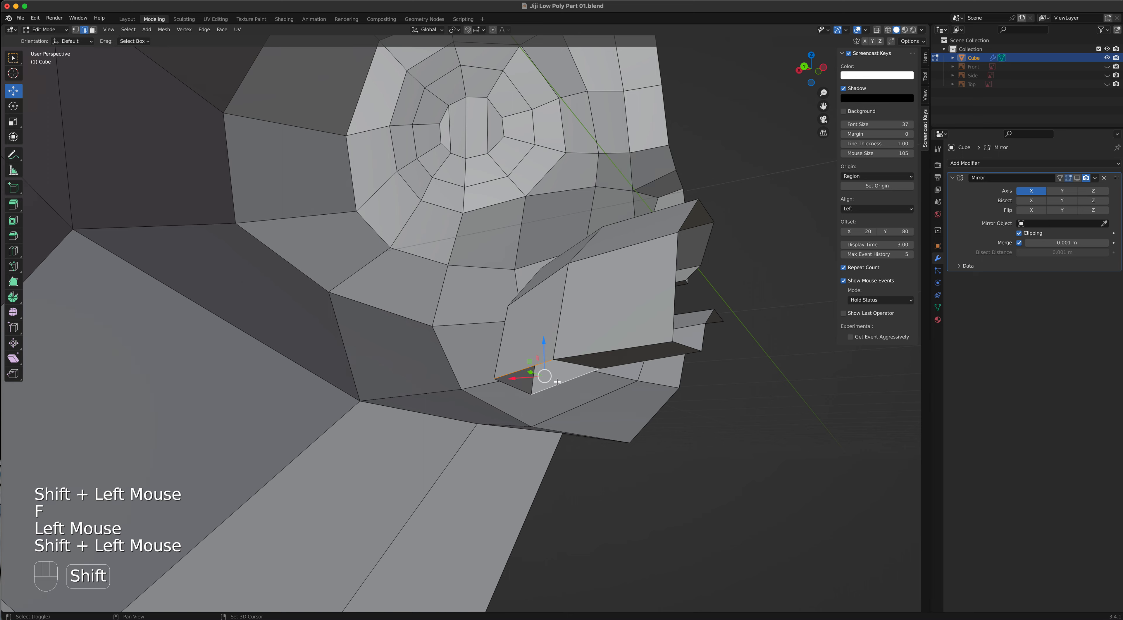
key(f)
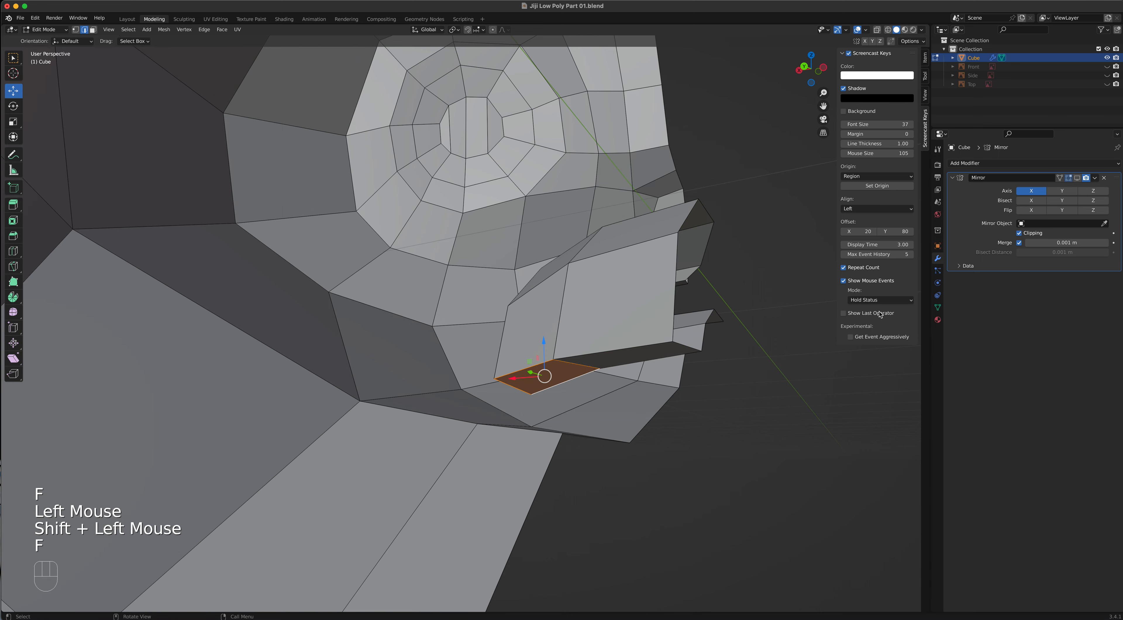
Turn the Mirror modifier's viewport display on and move the cavity's three inner centre edges along X onto the mirror plane
click(1077, 178)
middle_drag(843, 326, 702, 349)
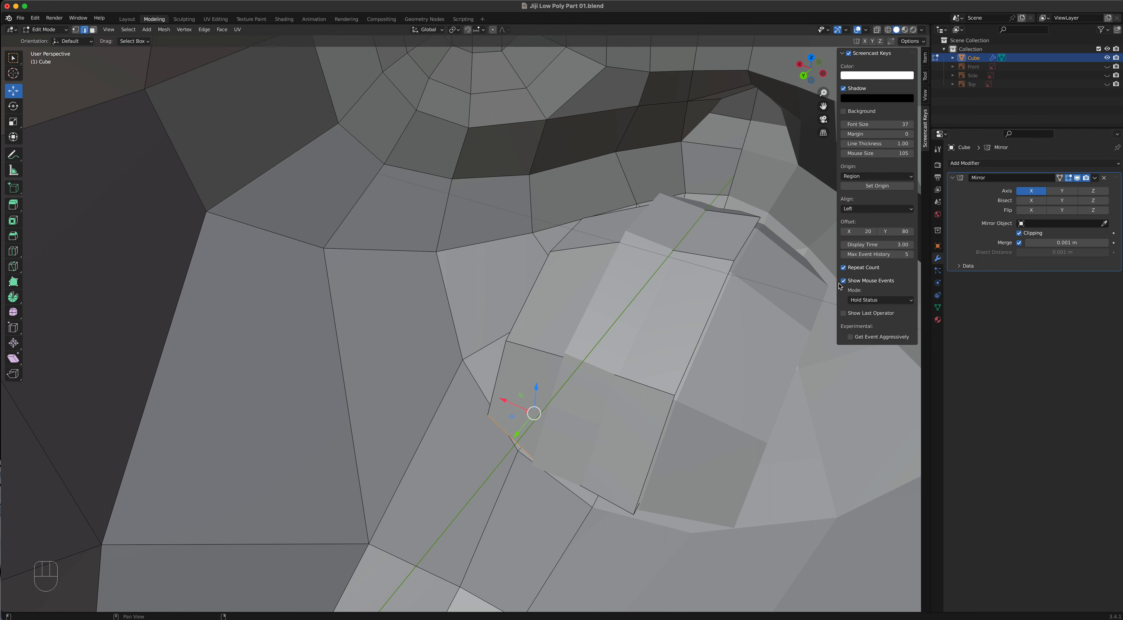
click(751, 234)
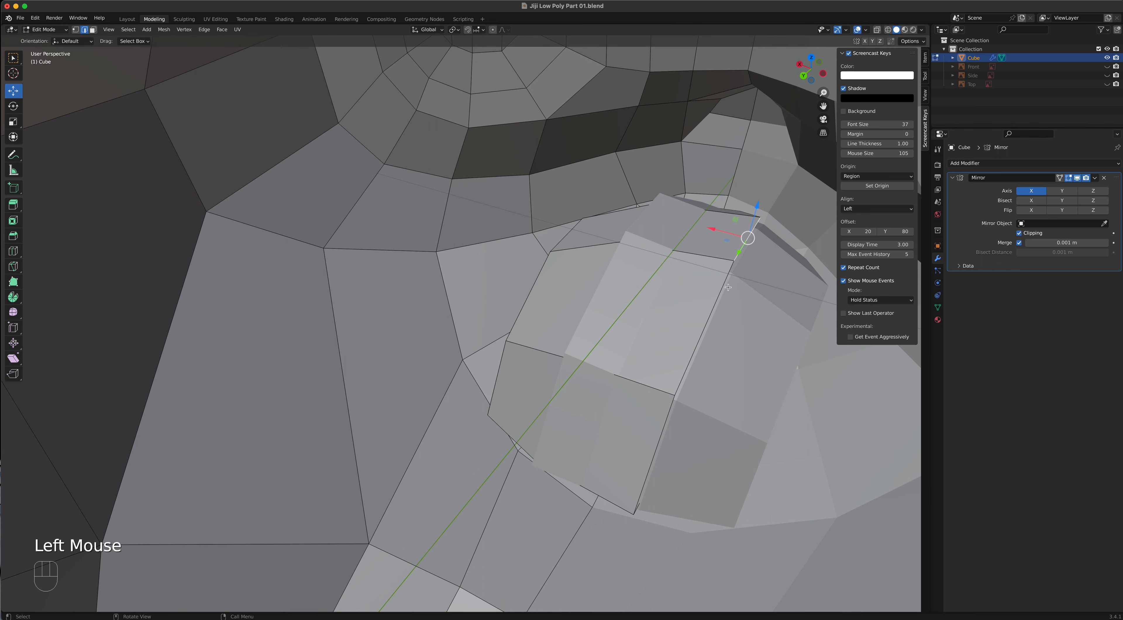
shift+click(698, 344)
shift+click(665, 420)
middle_drag(664, 419, 689, 371)
drag(668, 354, 607, 328)
Move the off-centre edge visible inside the mouth opening along X onto the mirror plane
middle_drag(607, 329, 582, 222)
middle_drag(407, 307, 344, 353)
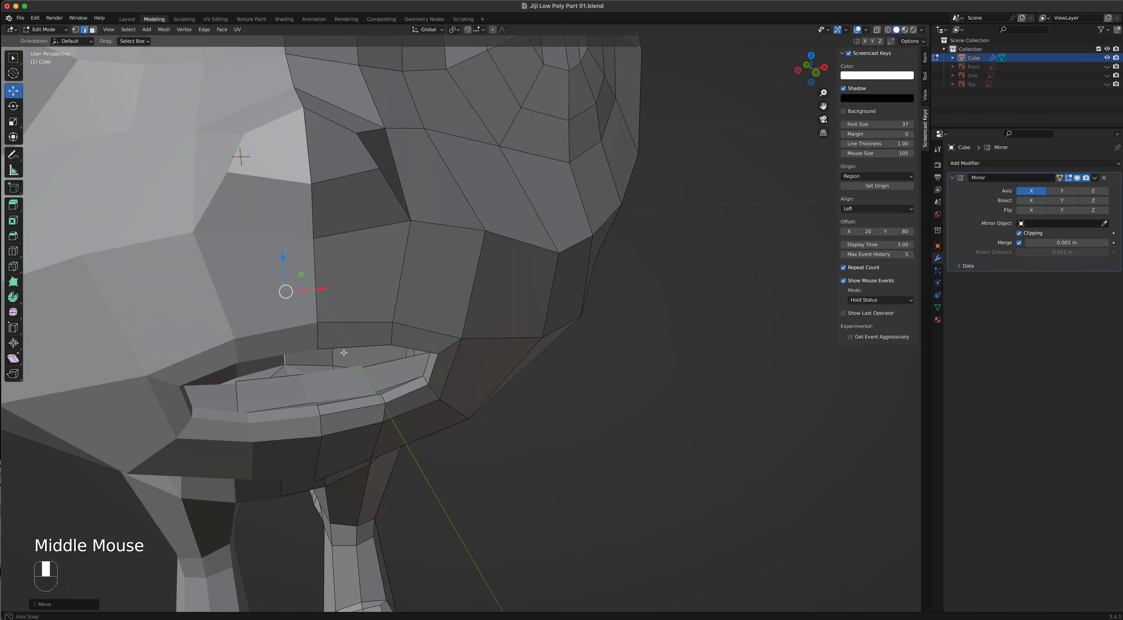
drag(273, 393, 345, 387)
Select the open centre edge on the mouth cavity's roof and move it along X to close the gap at the mirror plane
middle_drag(331, 388, 464, 336)
scroll(548, 371, up, 2)
scroll(549, 371, up, 1)
shift+middle_drag(548, 371, 445, 371)
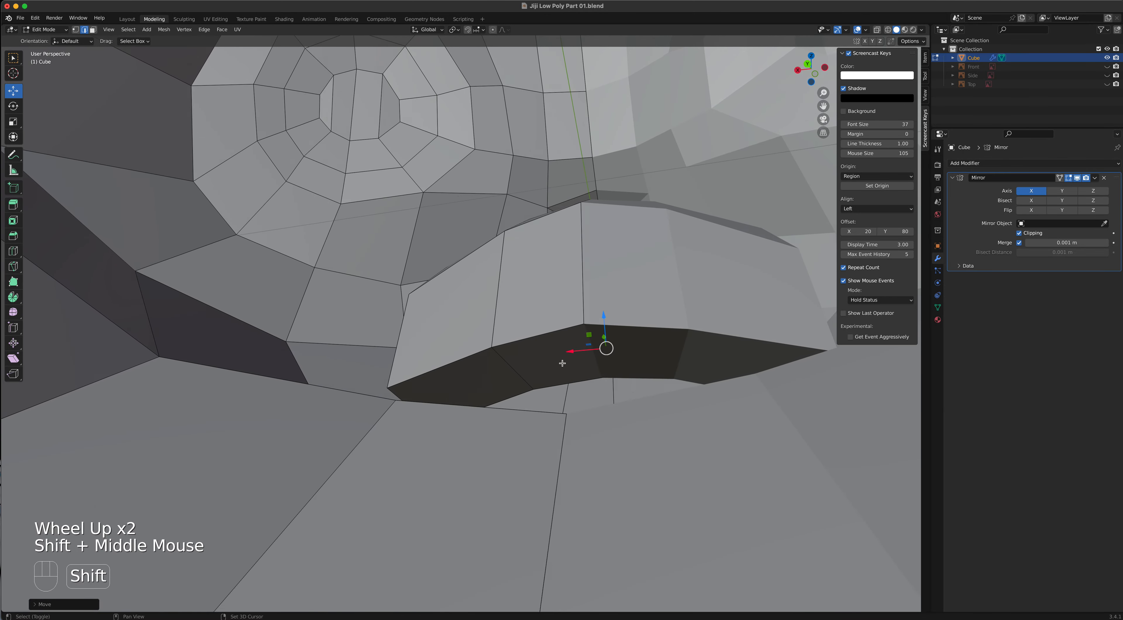
scroll(611, 375, up, 3)
middle_drag(629, 380, 564, 437)
scroll(549, 424, down, 2)
scroll(549, 424, up, 3)
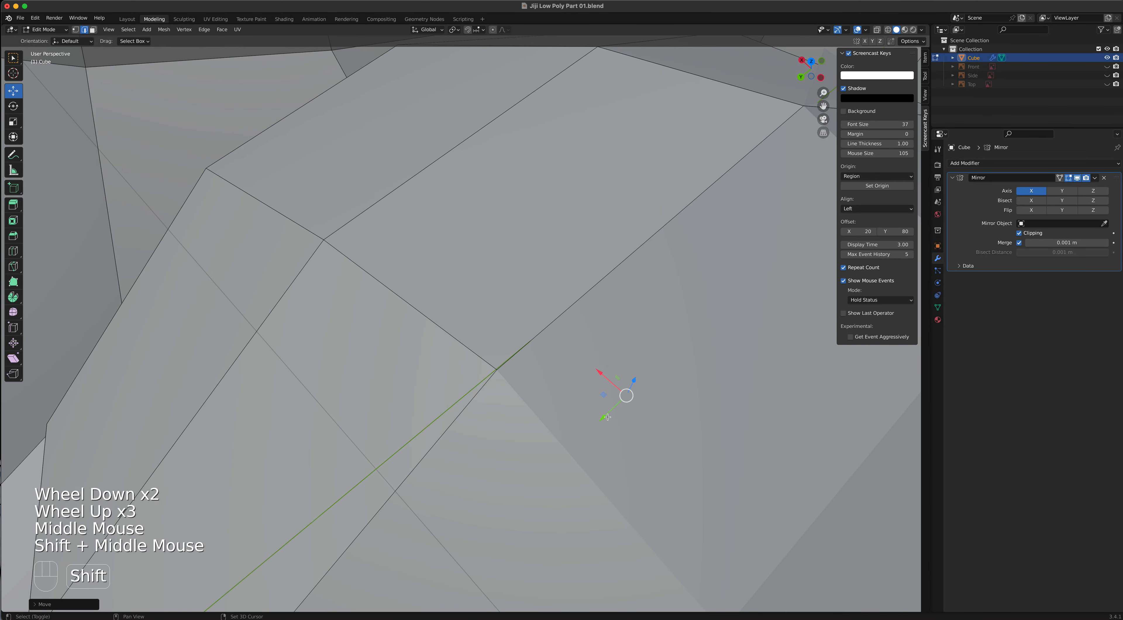
shift+middle_drag(521, 388, 351, 469)
click(655, 310)
drag(552, 314, 477, 276)
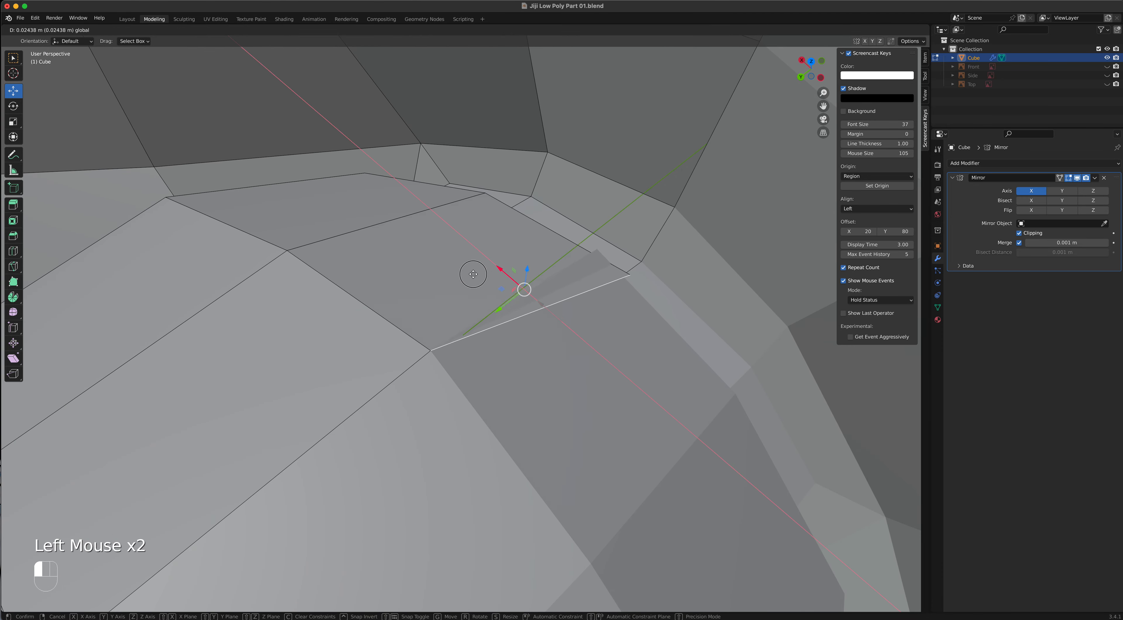
drag(409, 253, 409, 253)
Move the stray inner edge on the mouth floor along X until it meets the mirror plane
middle_drag(409, 253, 407, 294)
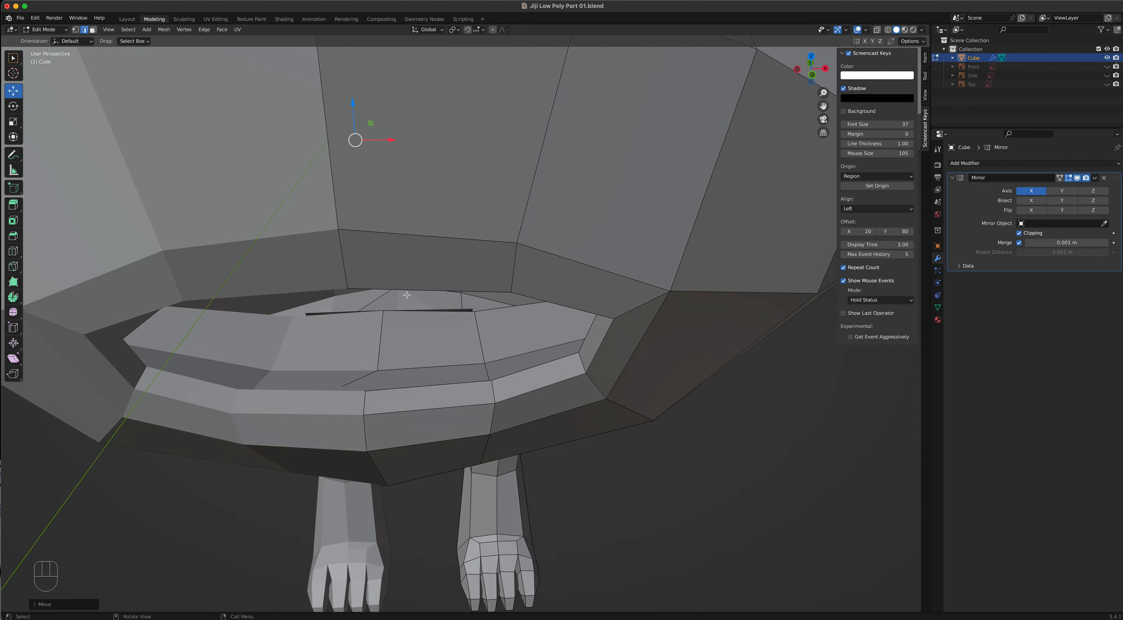
click(305, 315)
drag(346, 326, 419, 330)
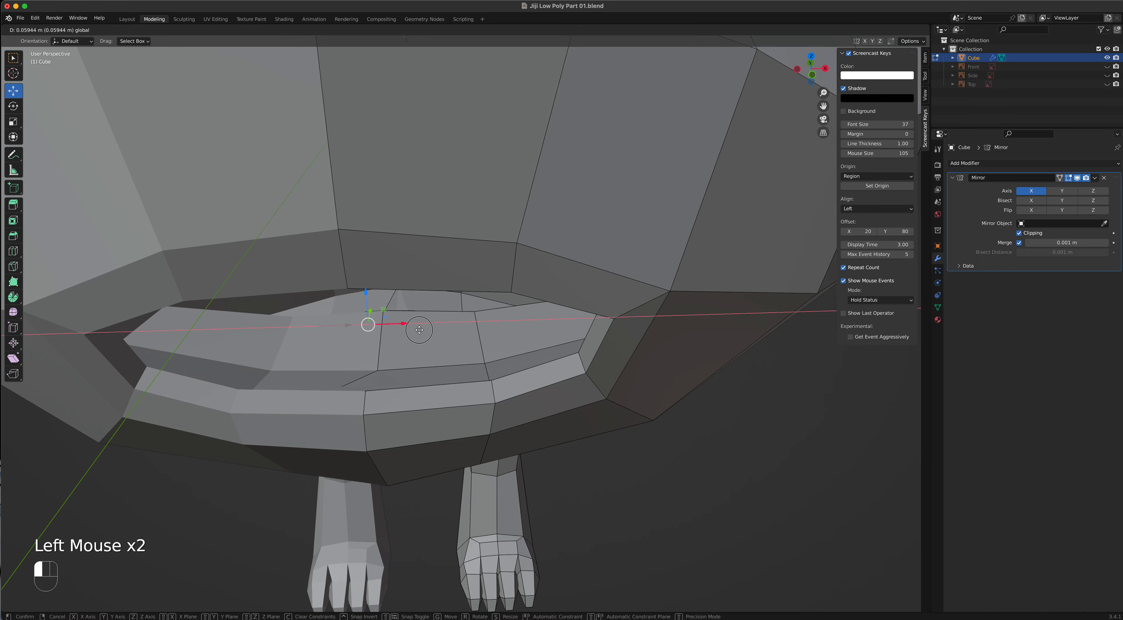
drag(513, 347, 493, 344)
Select the remaining open edge just behind the lower lip and move it along X onto the mirror plane
middle_drag(492, 344, 336, 434)
click(343, 431)
drag(373, 415, 457, 392)
middle_drag(469, 396, 427, 360)
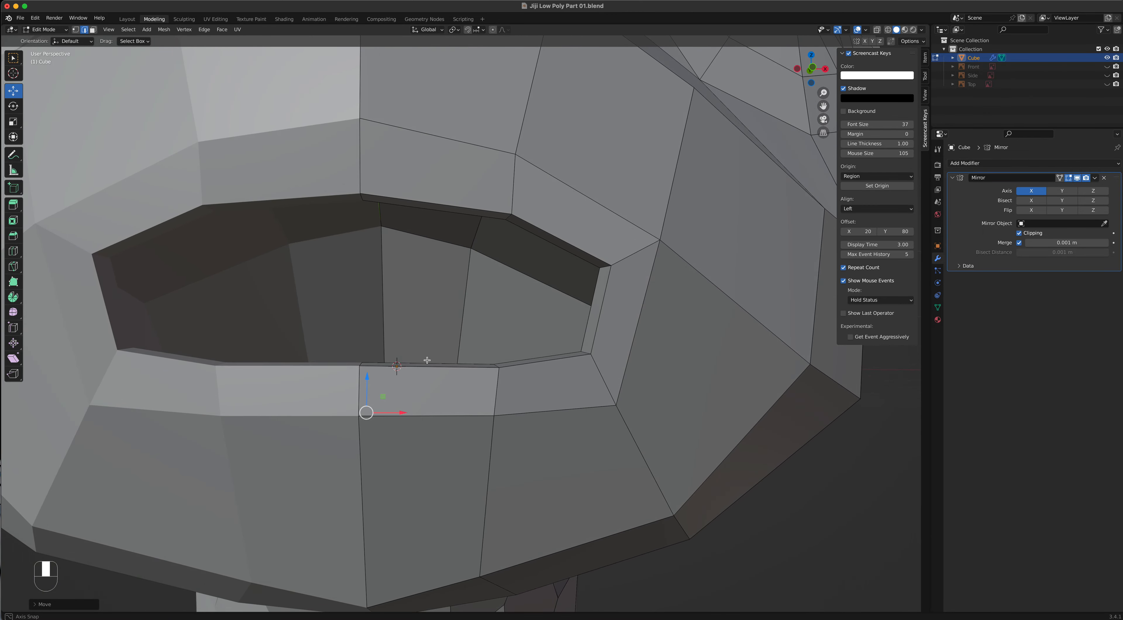
Switch to the Layout workspace, unhide the Front reference image and examine the tooth in its mouth area
scroll(427, 360, down, 6)
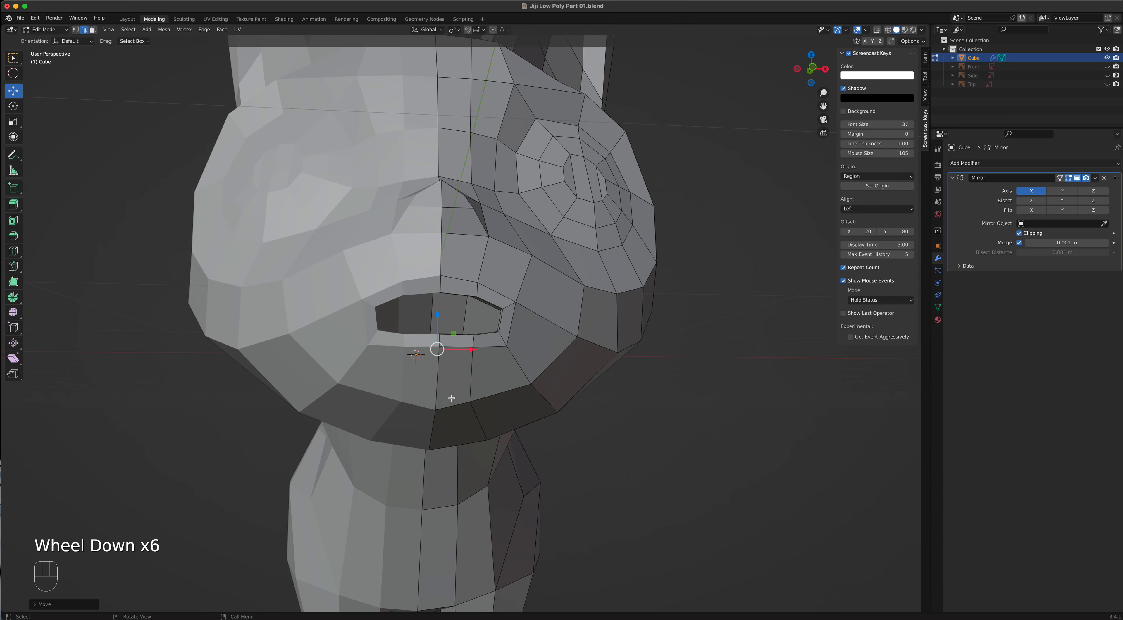
middle_drag(446, 394, 435, 414)
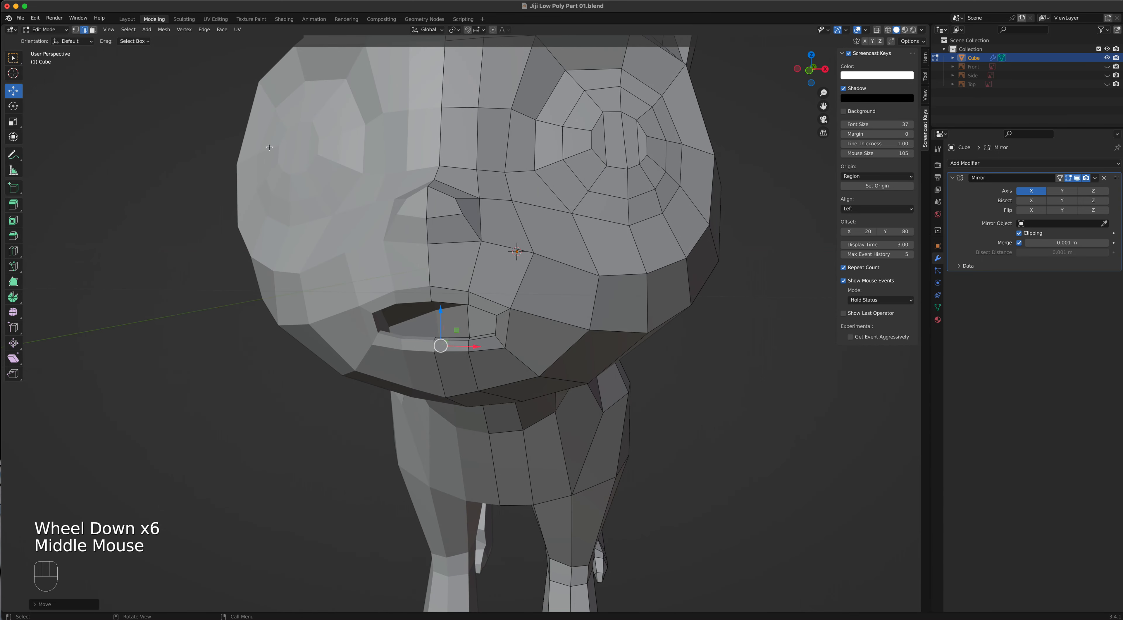
click(131, 18)
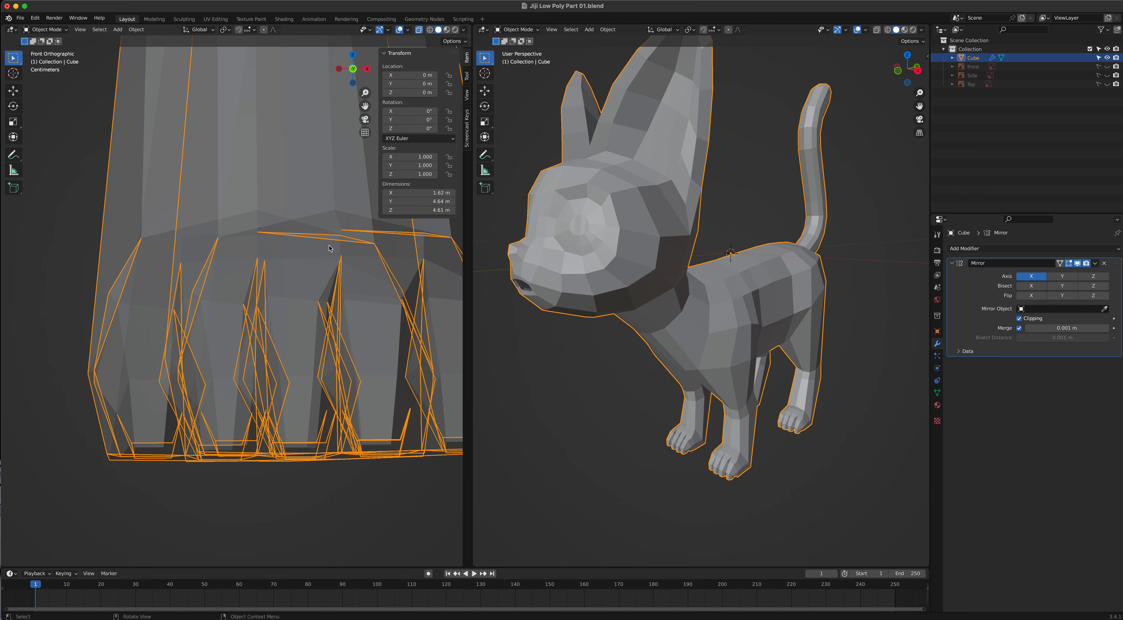
scroll(317, 234, down, 1)
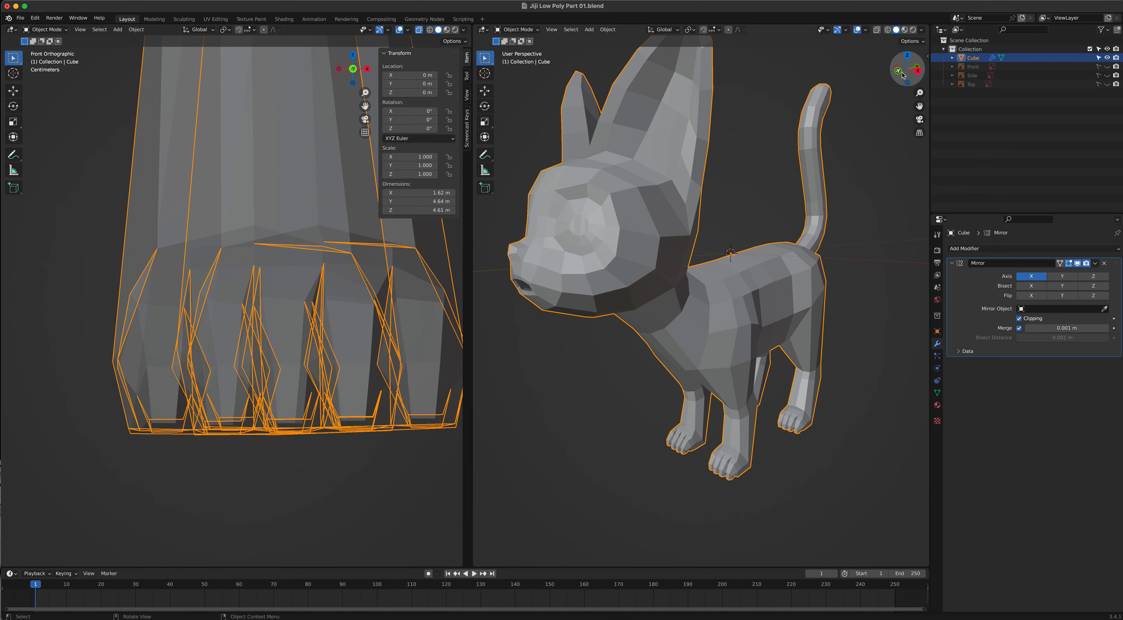
click(1108, 66)
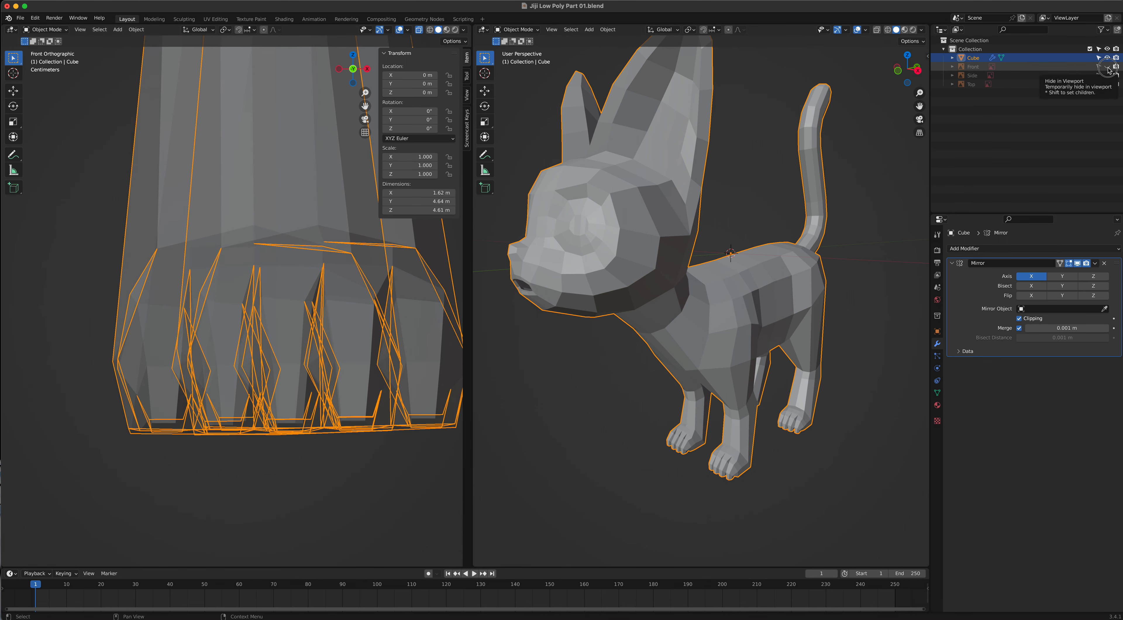
scroll(252, 256, down, 4)
shift+middle_drag(259, 174, 303, 426)
mouse_move(250, 65)
shift+middle_down()
mouse_move(264, 230)
mouse_move(243, 399)
shift+middle_up()
scroll(271, 317, up, 4)
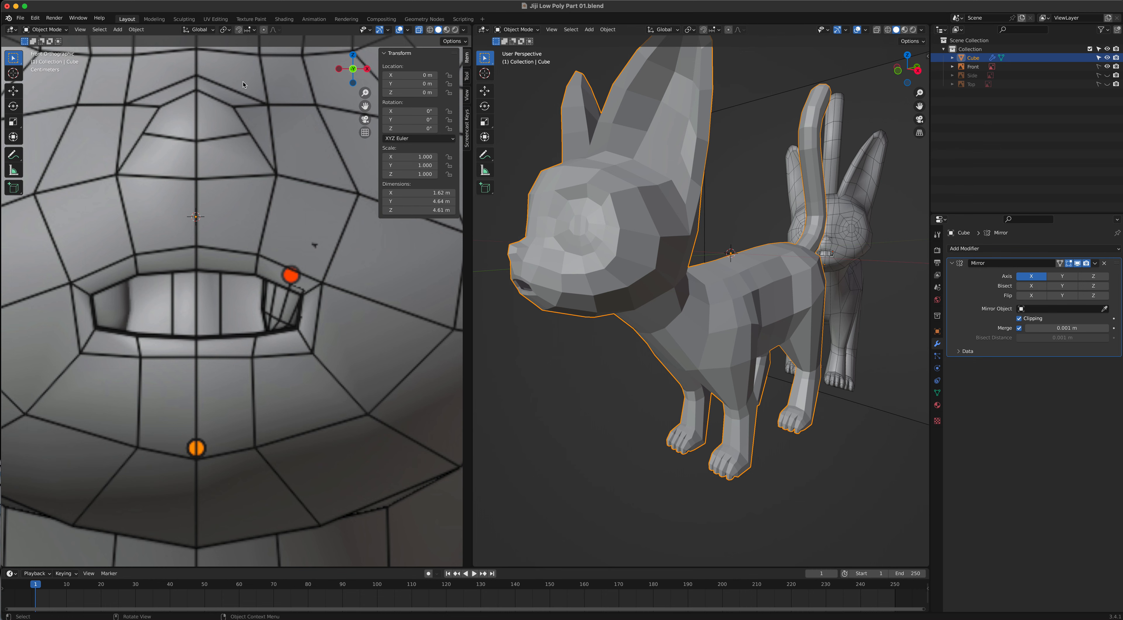
Return to the Modeling workspace and, in Object Mode, add a mesh cylinder with 12 vertices
click(157, 20)
scroll(443, 323, down, 6)
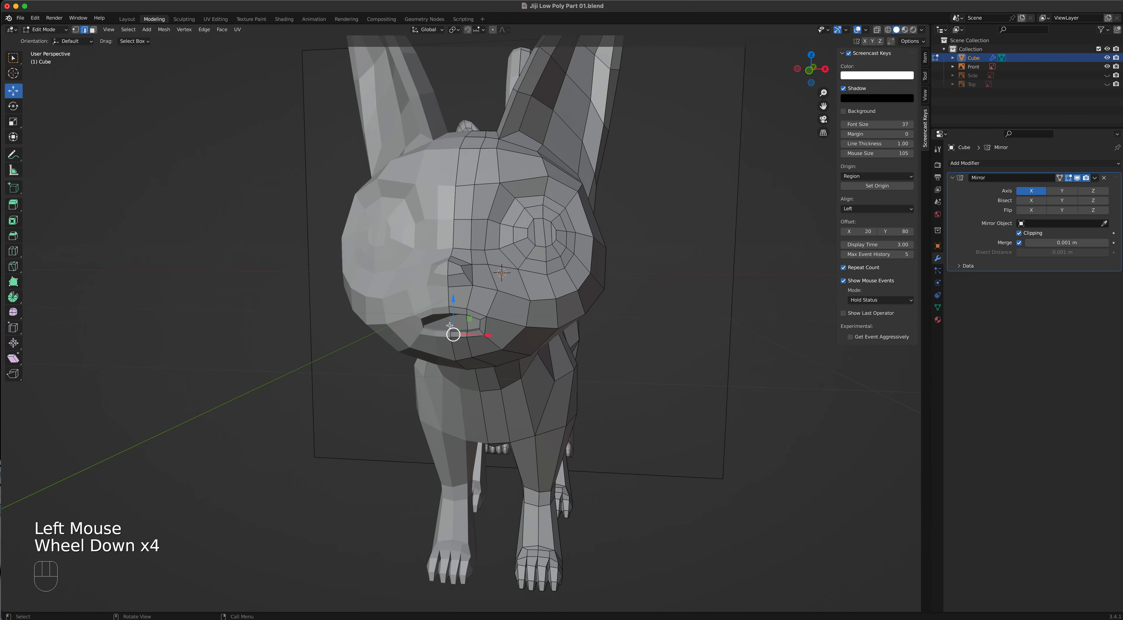
middle_drag(443, 323, 438, 357)
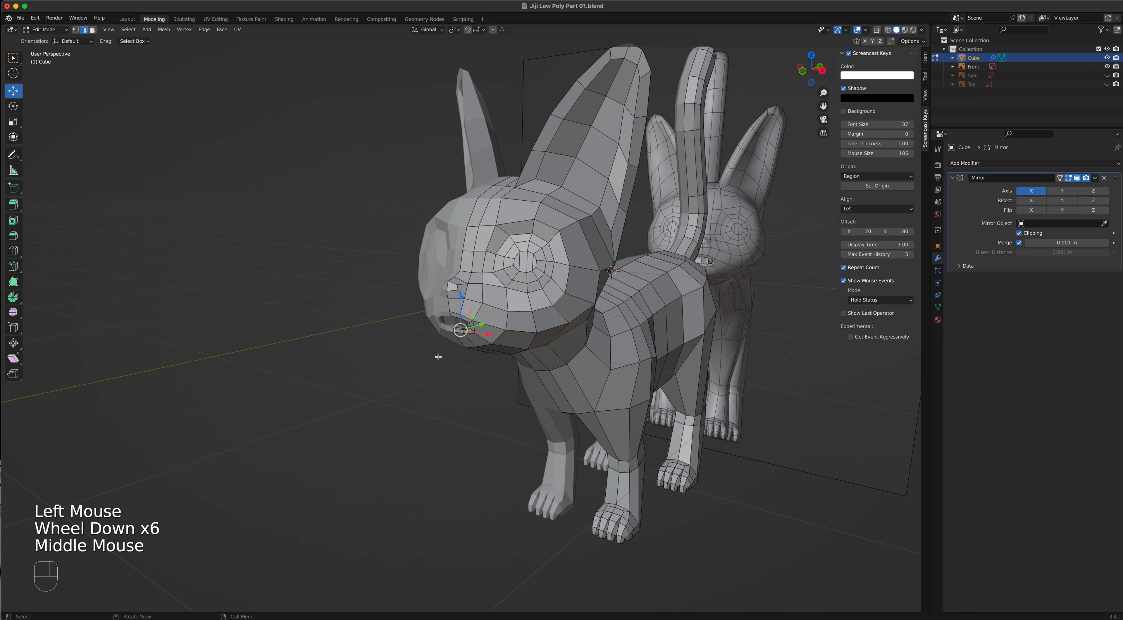
key(Tab)
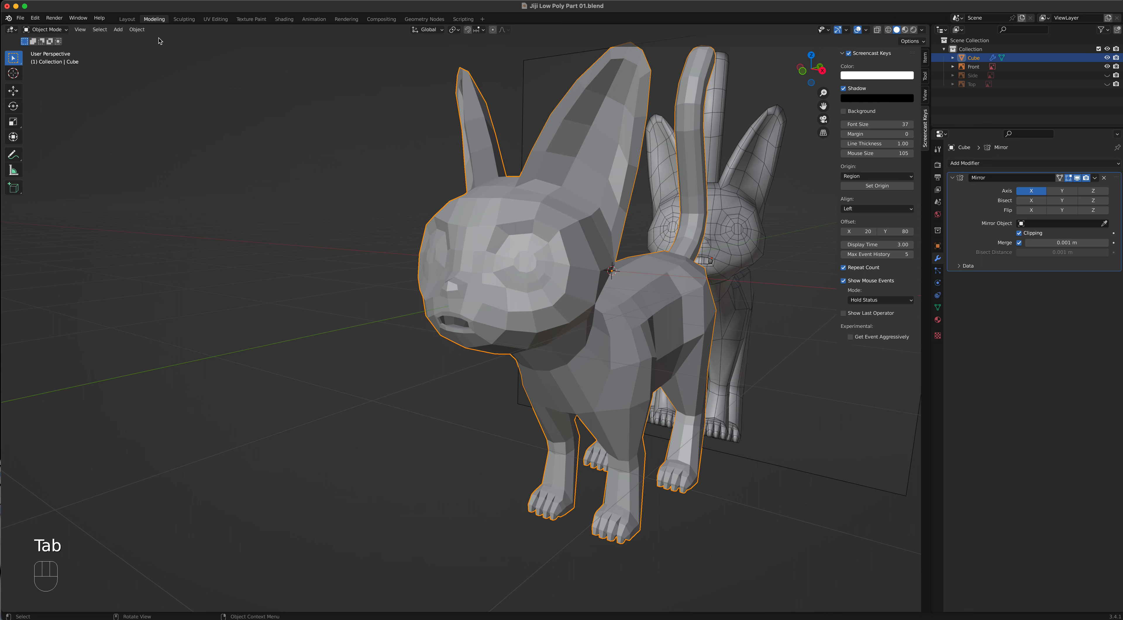
click(118, 29)
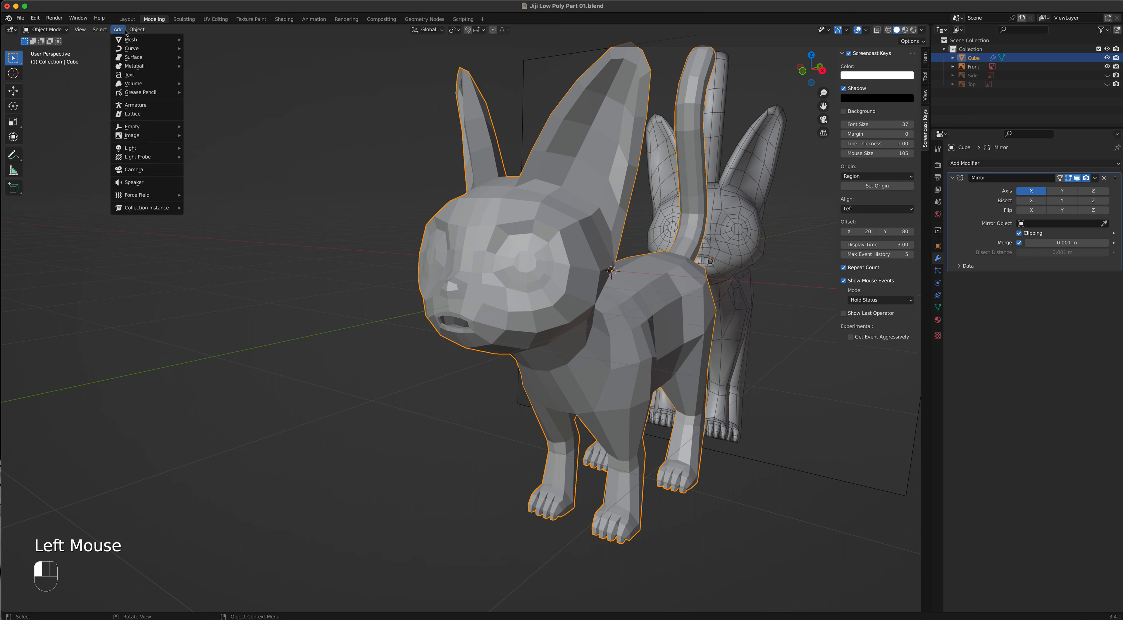
mouse_move(128, 43)
click(215, 84)
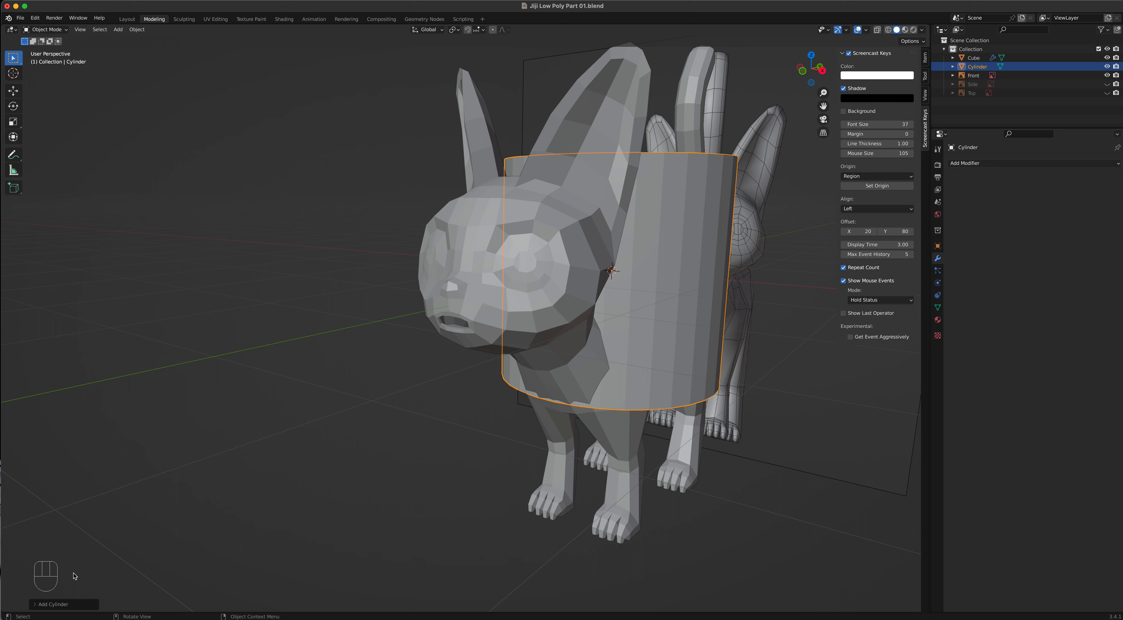
click(35, 605)
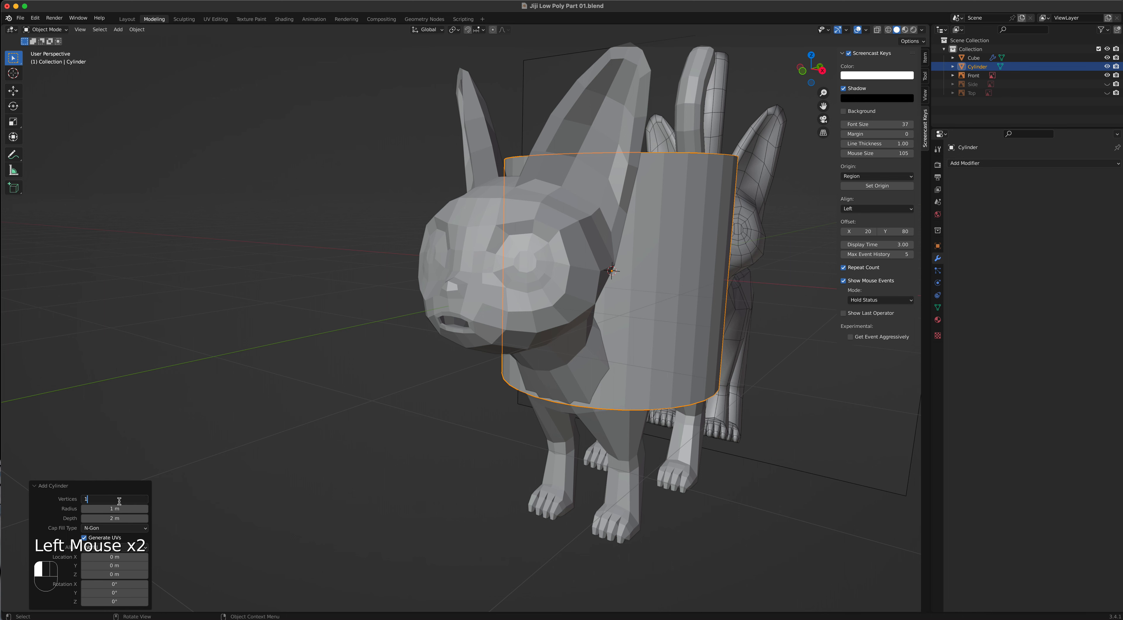
key(Return)
Scale the cylinder down to about 0.08 and move it about 2.24 m along negative Y to the cat's muzzle
middle_drag(406, 333, 582, 313)
scroll(584, 313, down, 5)
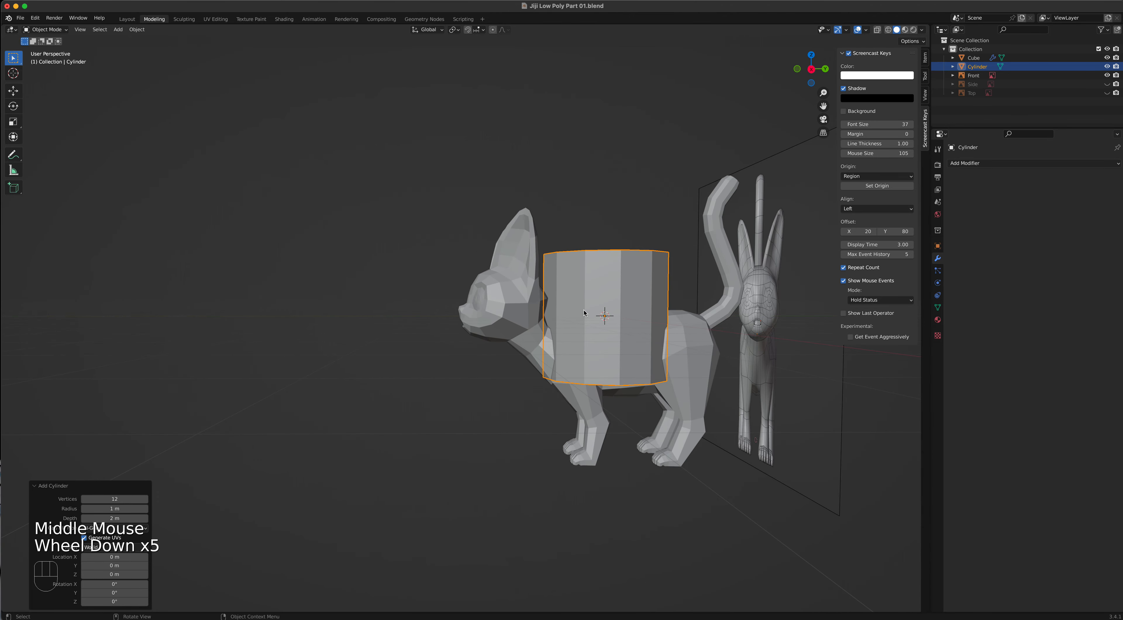
key(s)
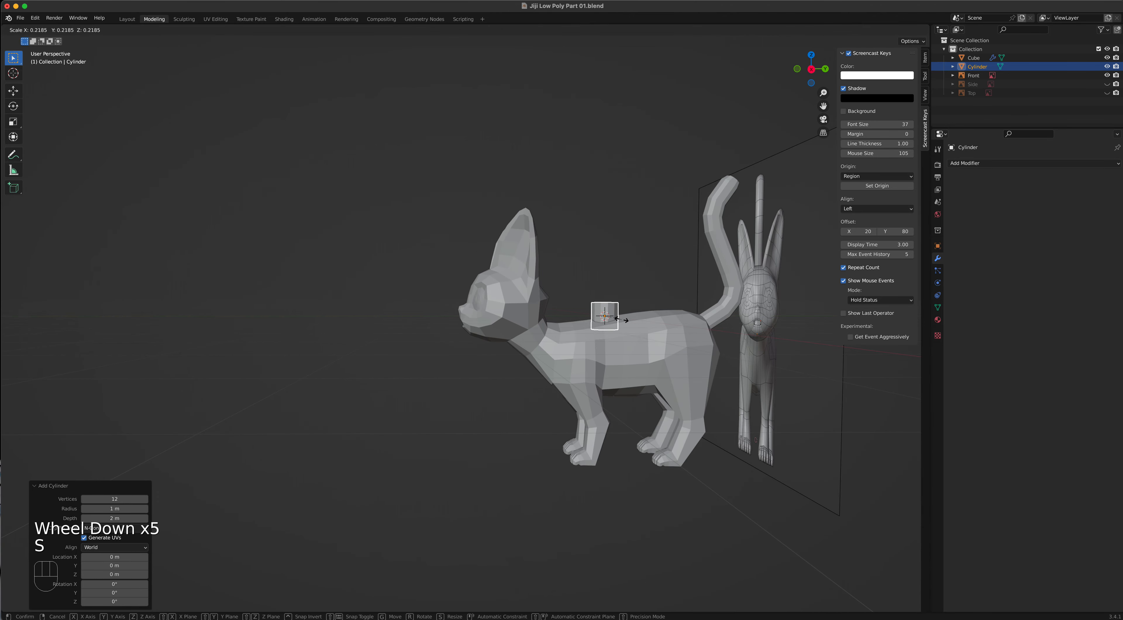
click(605, 315)
middle_drag(631, 332, 534, 414)
key(g)
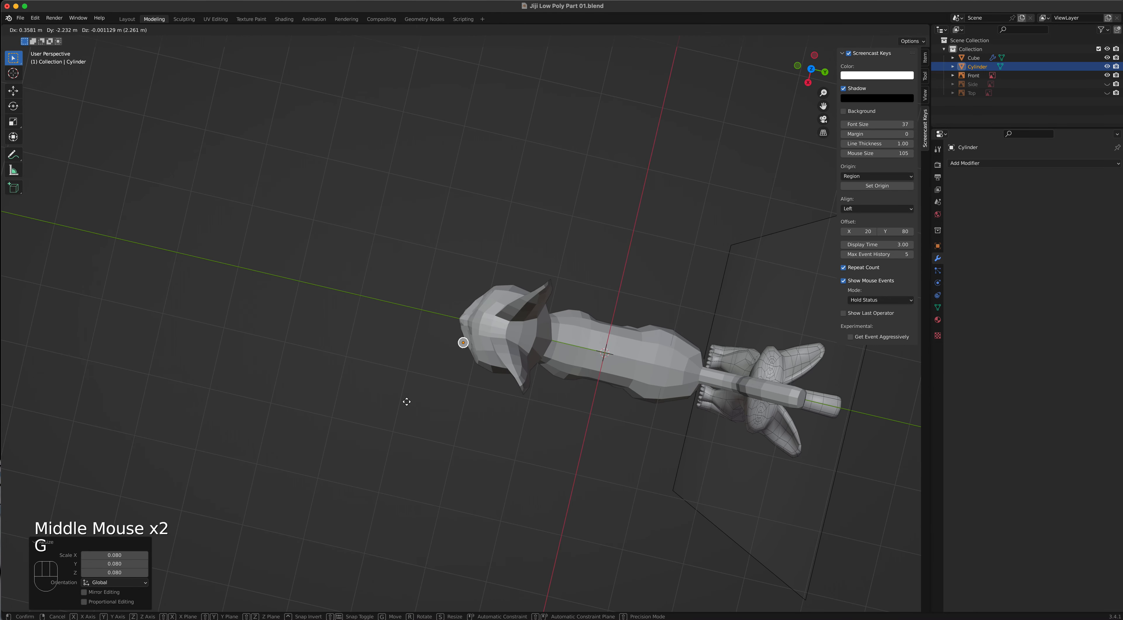
click(409, 395)
In front view, shrink the cylinder by about 0.463 and then 0.713, placing it in the mouth opening's corner on the positive X side
middle_drag(409, 394, 523, 305)
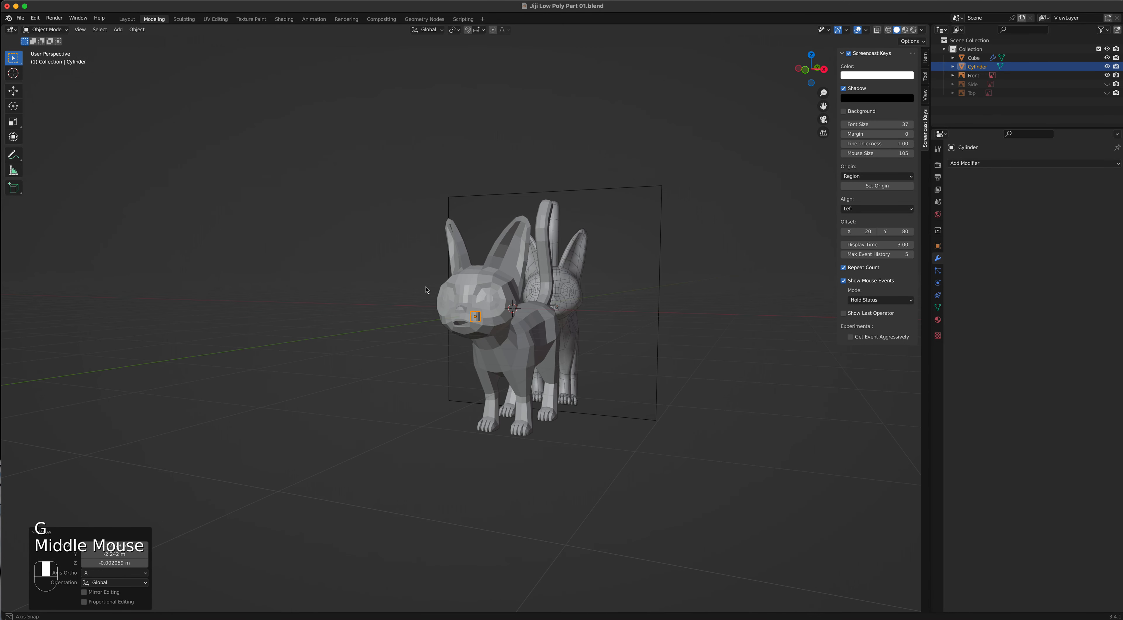
scroll(522, 305, up, 4)
scroll(523, 305, up, 4)
scroll(529, 348, up, 1)
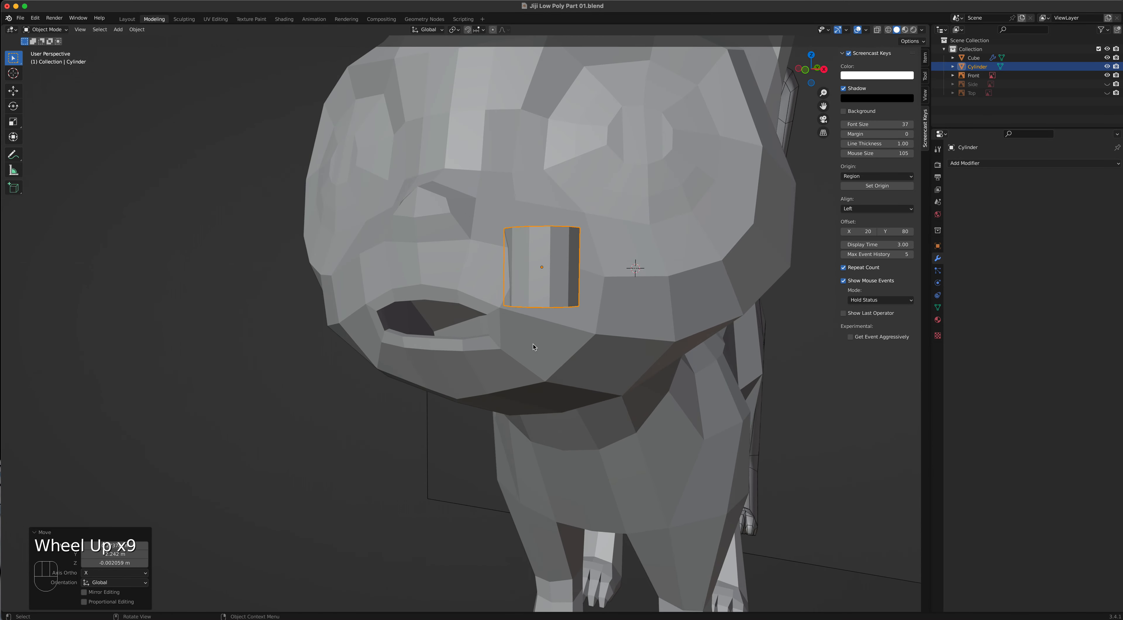
key(KP_1)
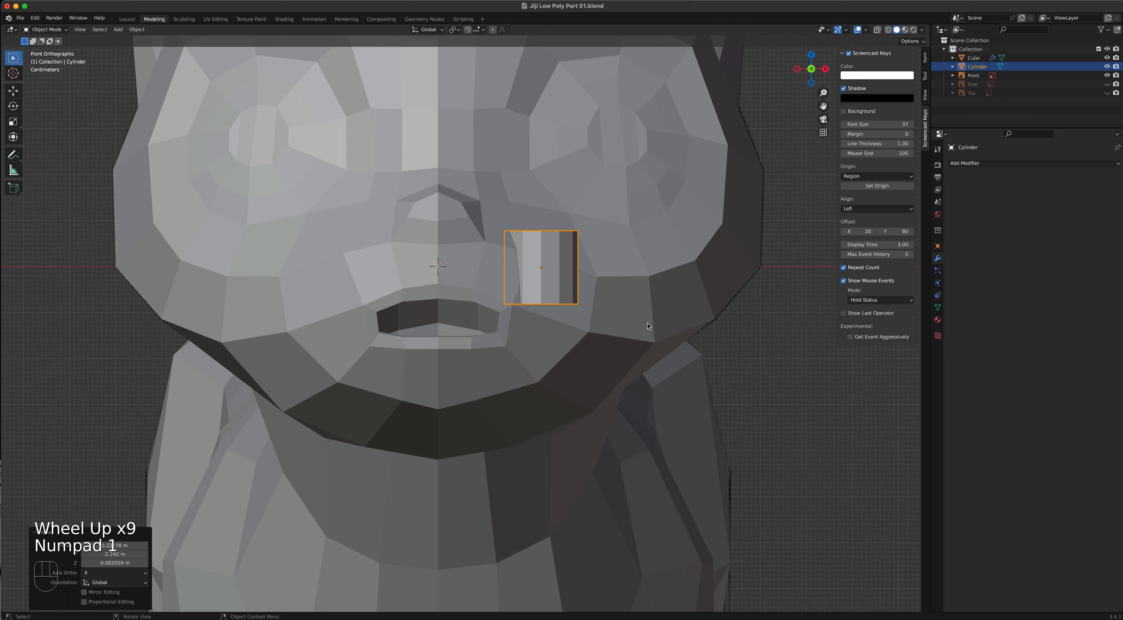
key(s)
click(583, 310)
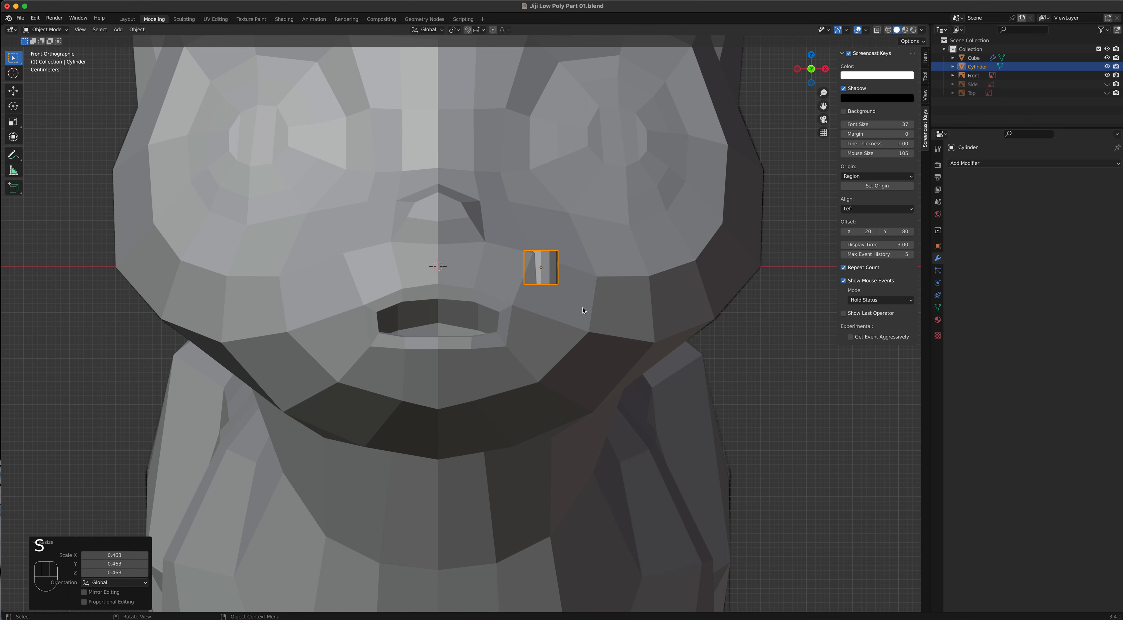
key(g)
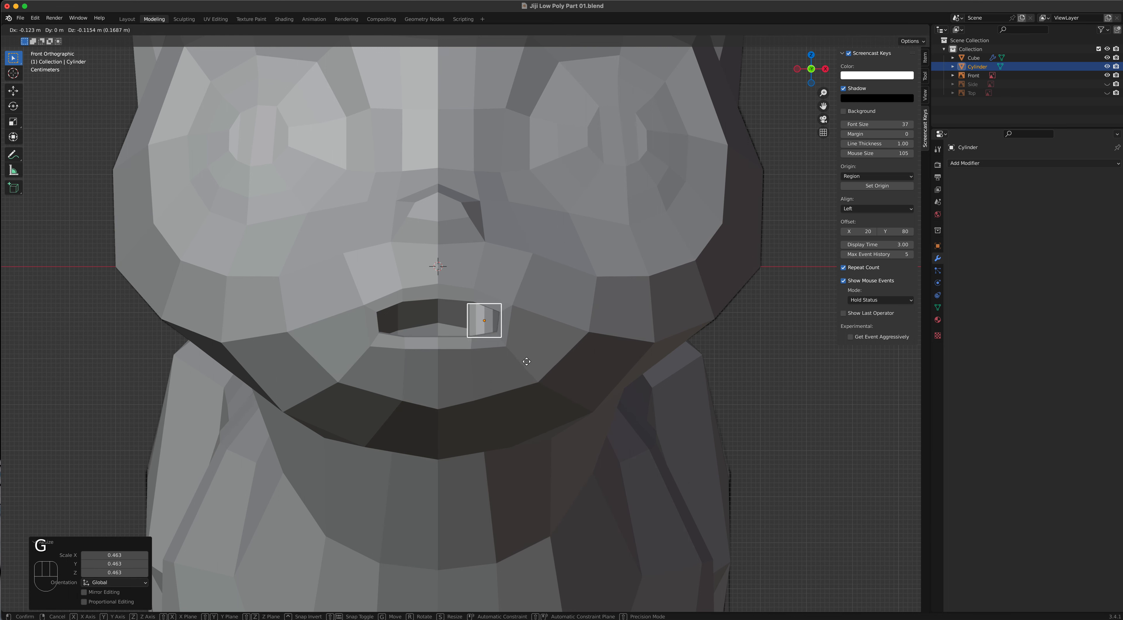
click(526, 360)
key(s)
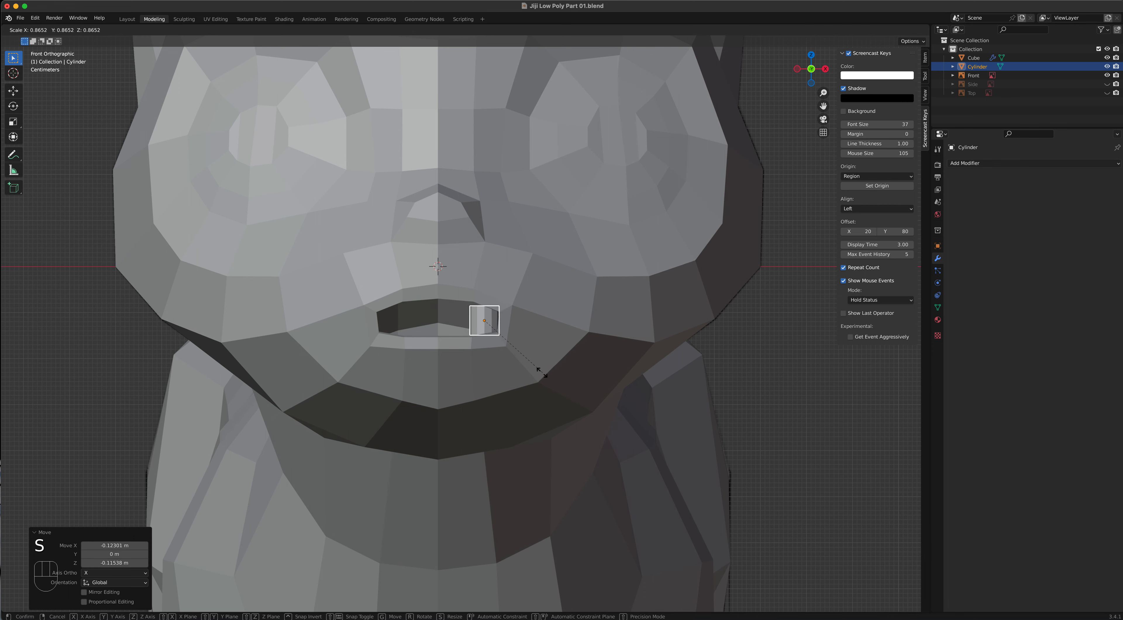
click(527, 367)
Stretch the cylinder along Z by a factor of about 2.21 so it extends beyond both lips
scroll(506, 330, up, 5)
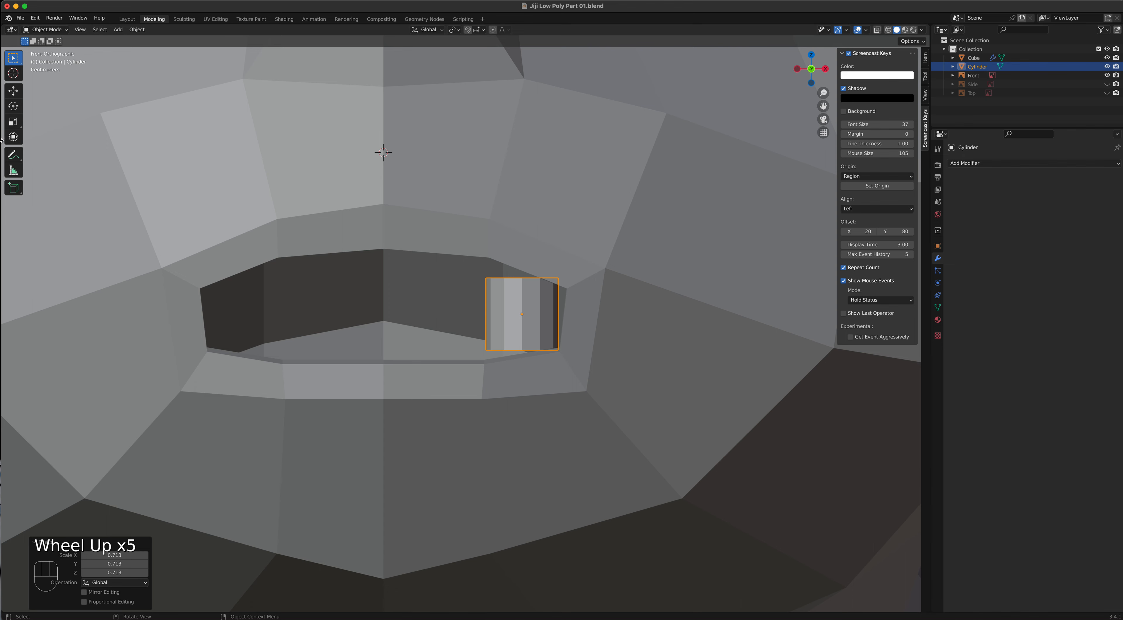
click(13, 122)
drag(522, 279, 522, 232)
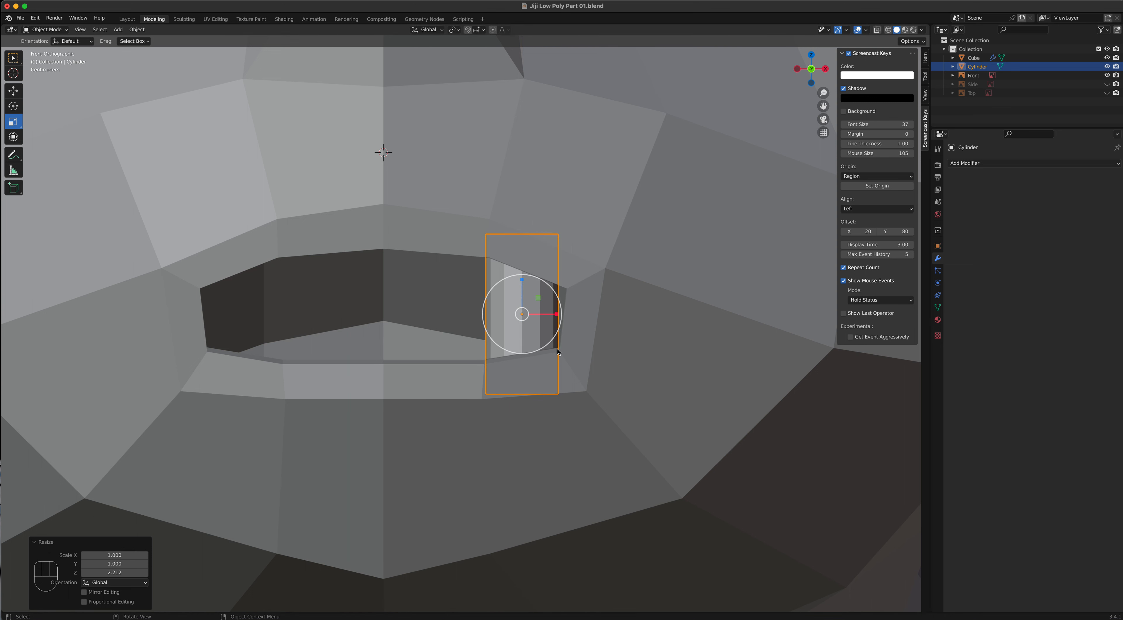
Isolate the cylinder in local view and scale its bottom face to about 0.059 to form a pointed fang
key(slash)
middle_drag(525, 384, 516, 342)
key(Tab)
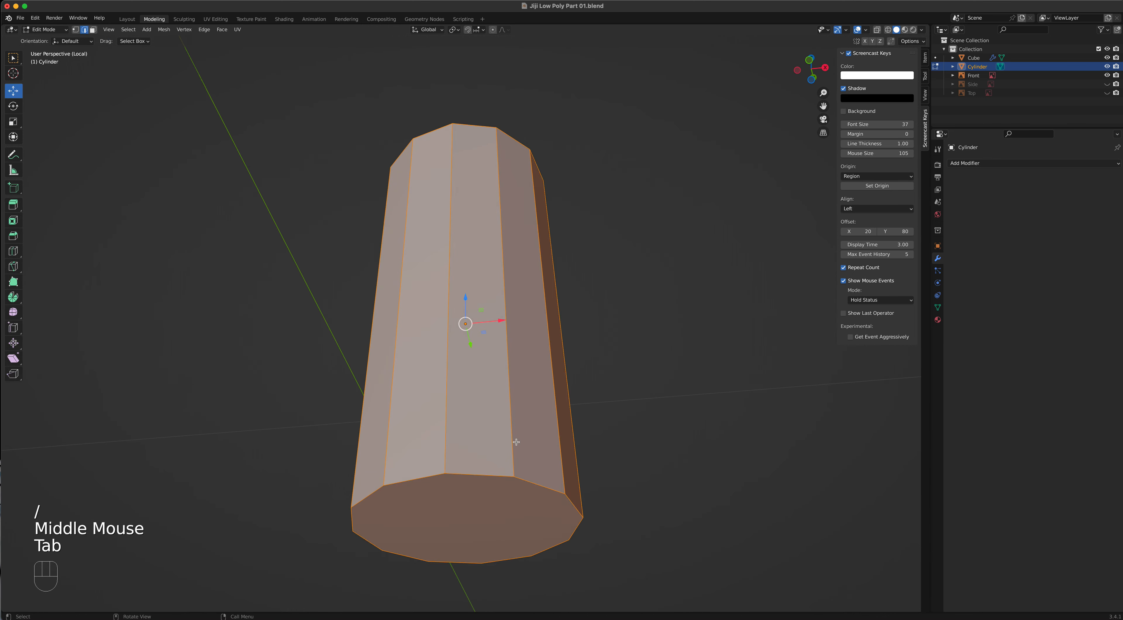
key(3)
click(488, 522)
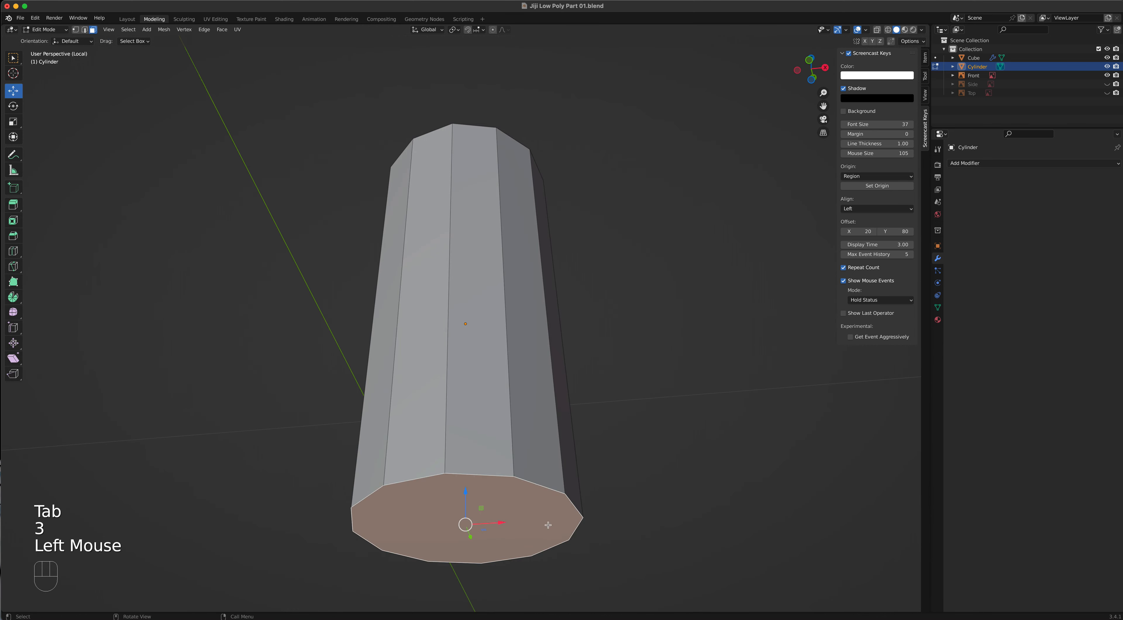
key(s)
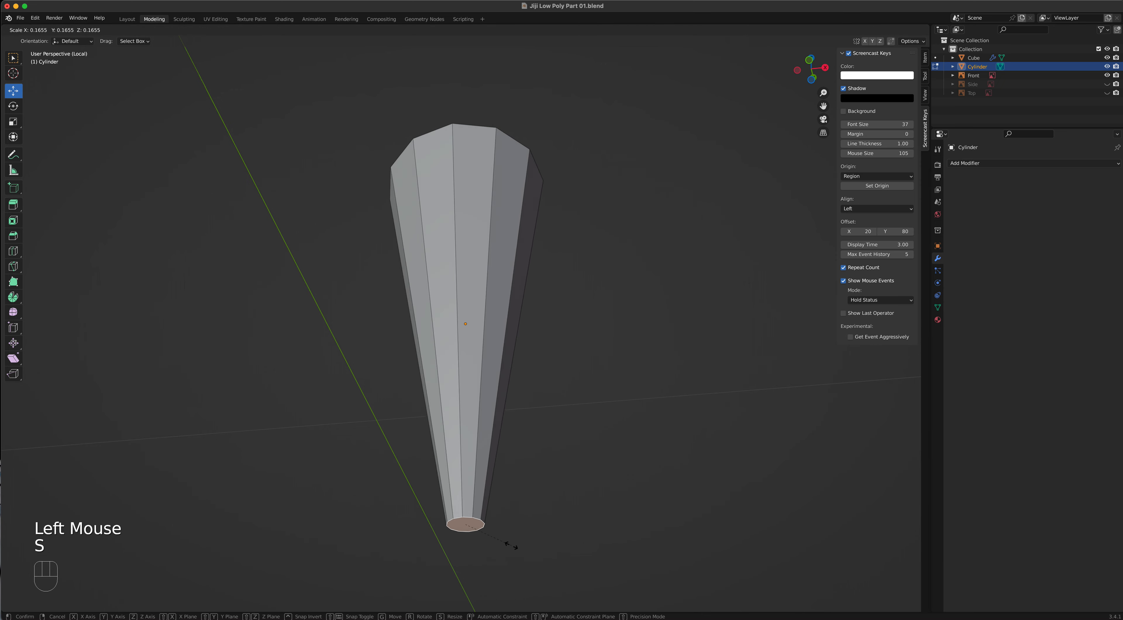
click(479, 536)
Add three unslid horizontal loop cuts around the fang with a smoothness of 0.200 to bulge its sides
middle_drag(549, 358, 558, 388)
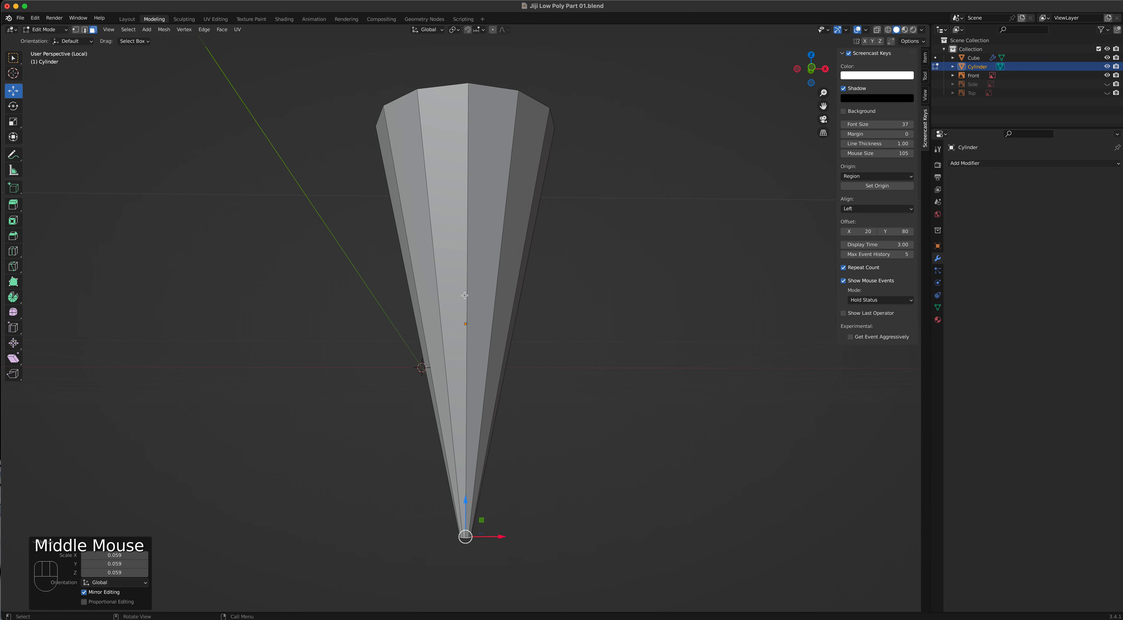
key(ctrl+r)
scroll(466, 290, up, 1)
scroll(466, 290, up, 1)
click(467, 290)
right_click(467, 290)
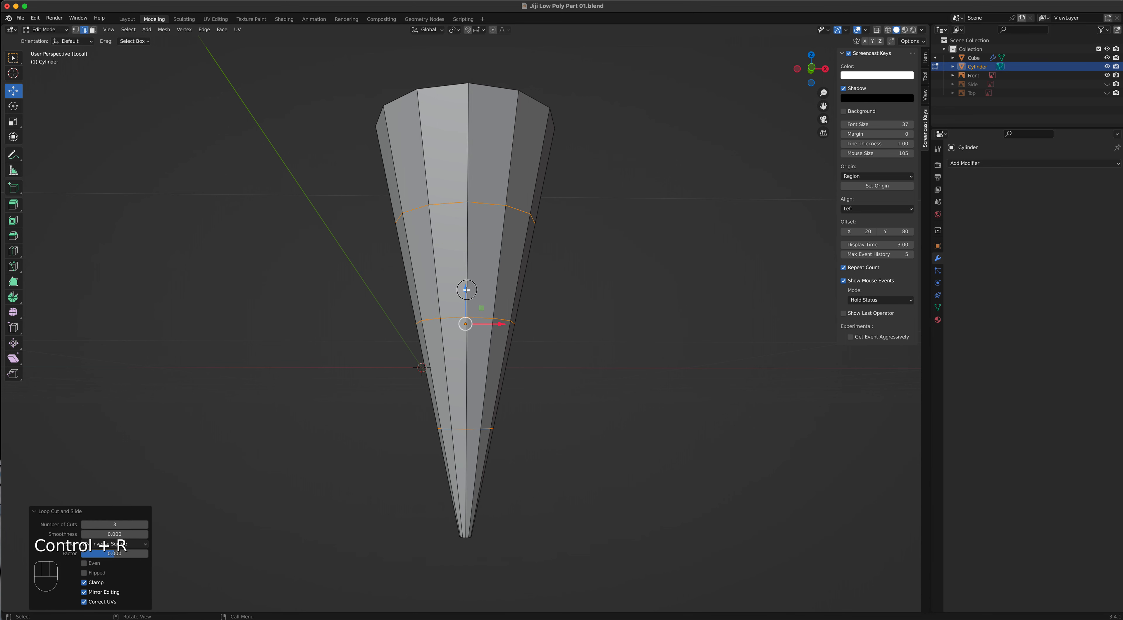
drag(114, 534, 149, 534)
With X-ray on in front view, rotate the fang's lower half about 2.94° and shift it slightly toward negative X
middle_drag(524, 388, 490, 437)
key(KP_1)
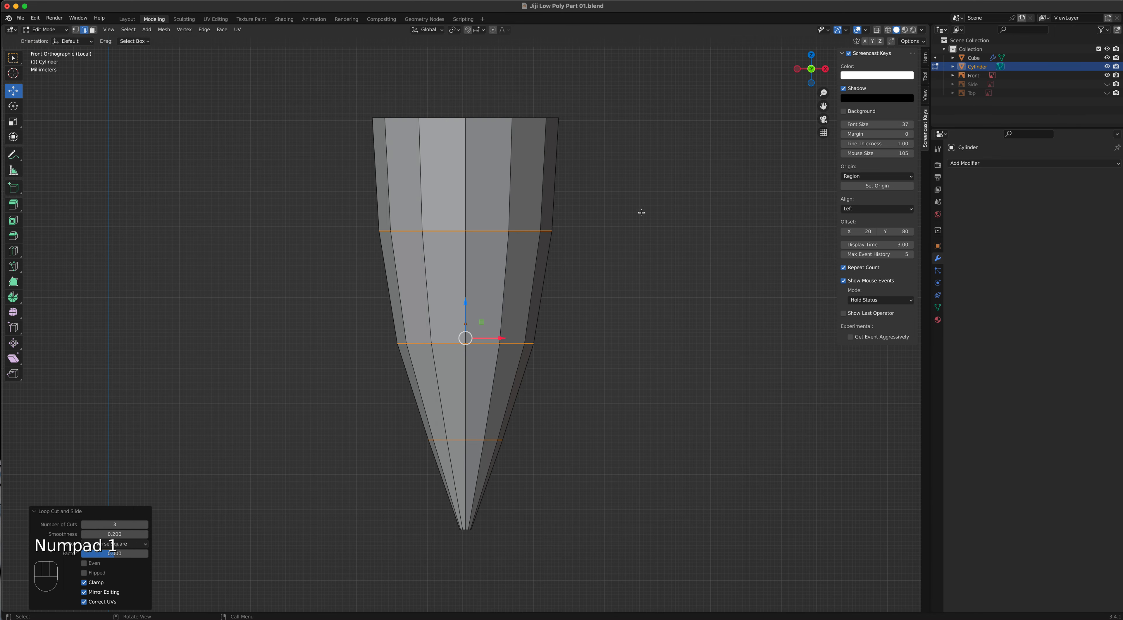
click(878, 30)
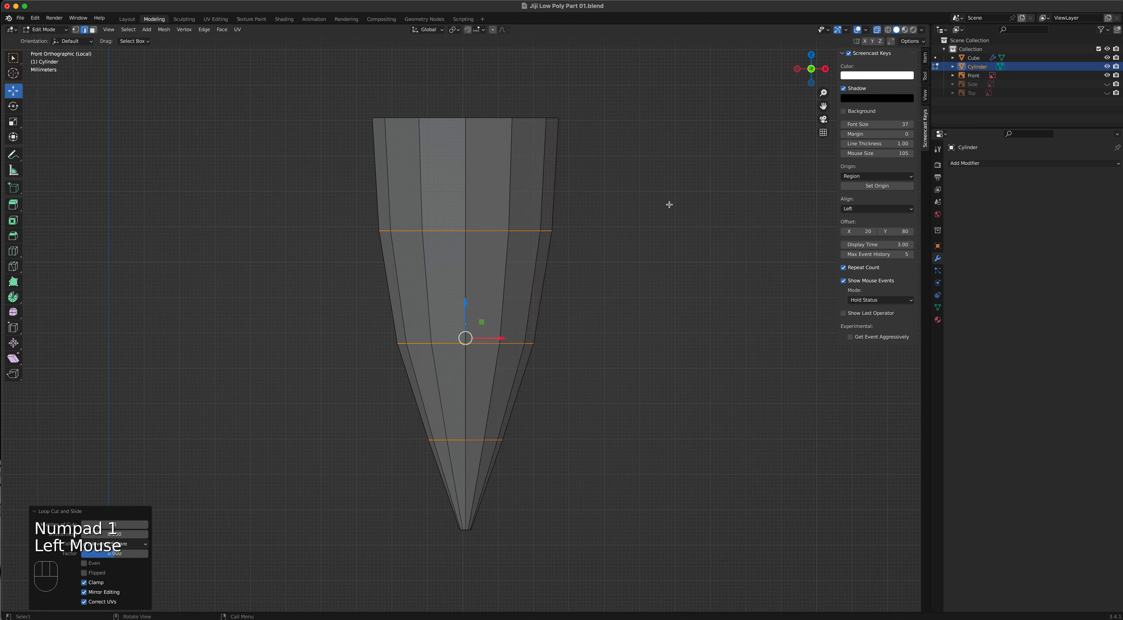
key(1)
drag(337, 303, 601, 567)
key(r)
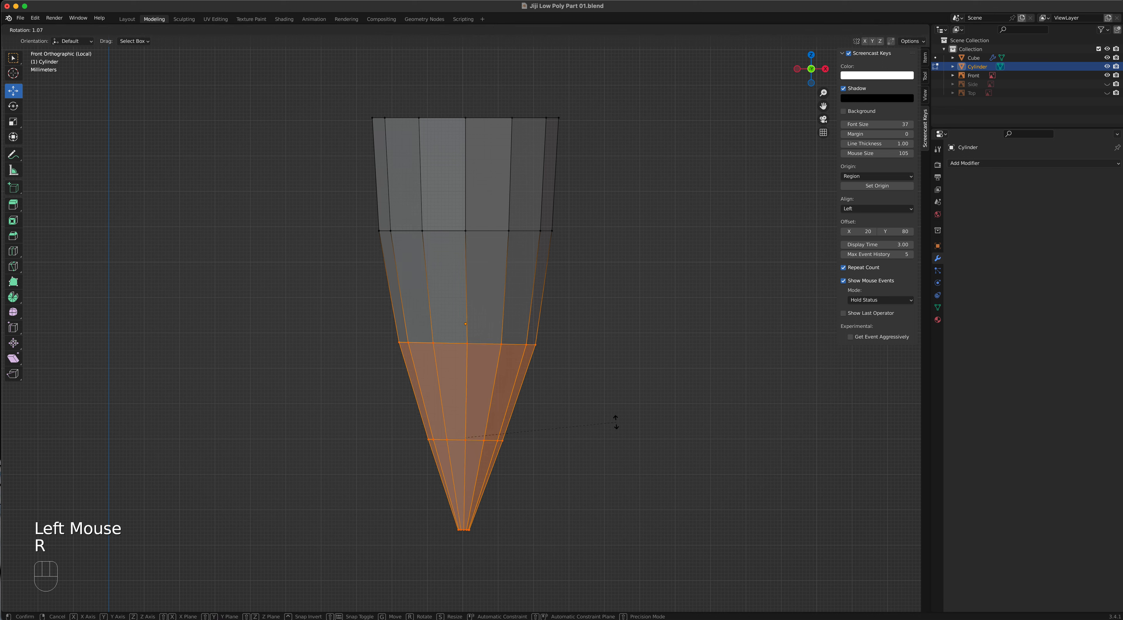
click(605, 426)
key(g)
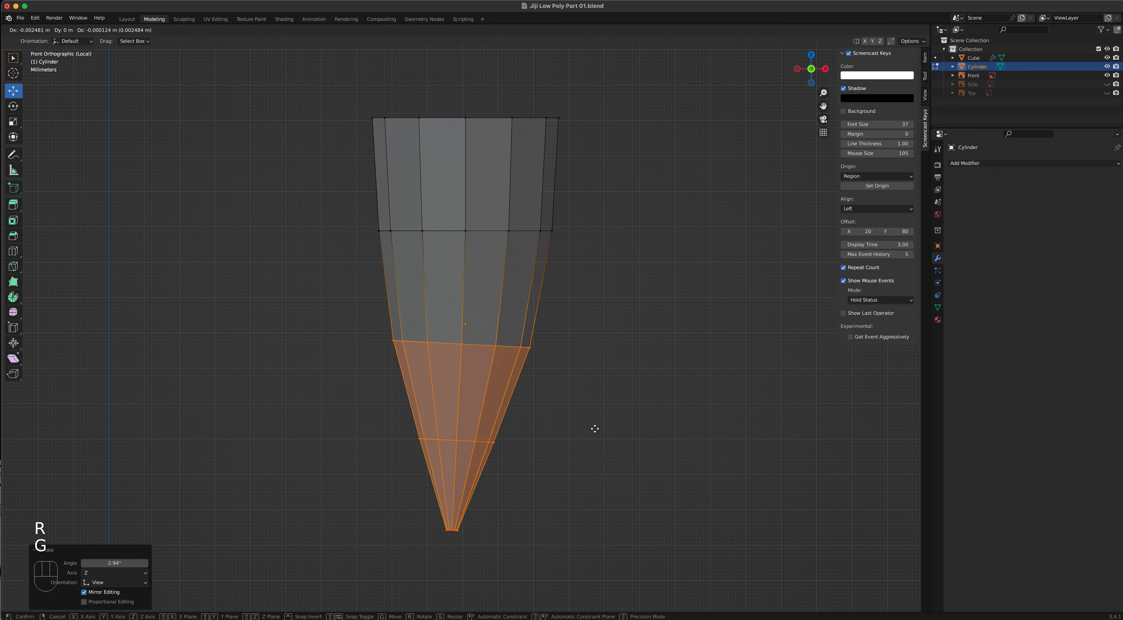
click(595, 427)
Select the fang's tip section, rotate it about 5.84° and move it slightly toward negative X to curve the tooth
drag(393, 403, 569, 563)
key(r)
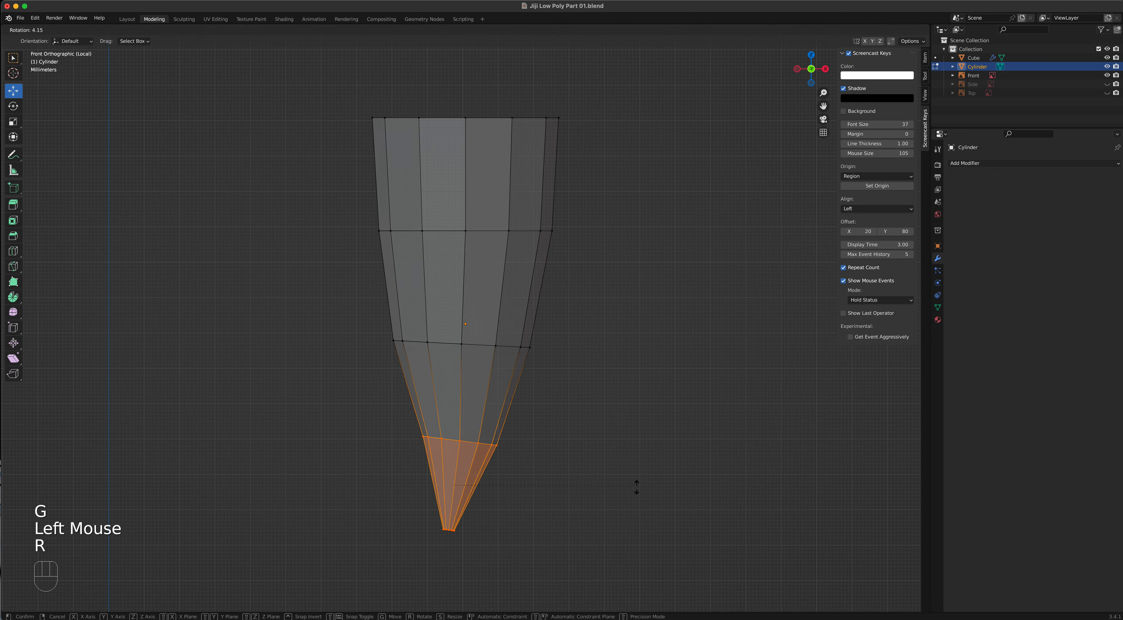
click(632, 486)
key(g)
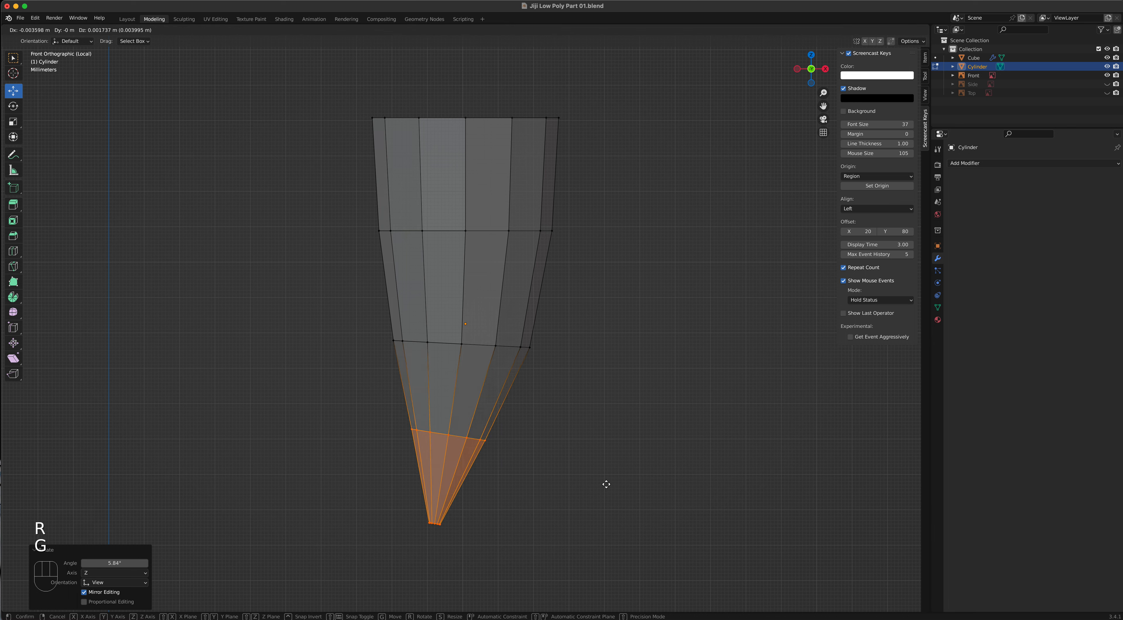
click(605, 484)
Leave mesh editing, shade the fang smooth and bring it out of local view back into the front view of the mouth
key(Tab)
right_click(502, 257)
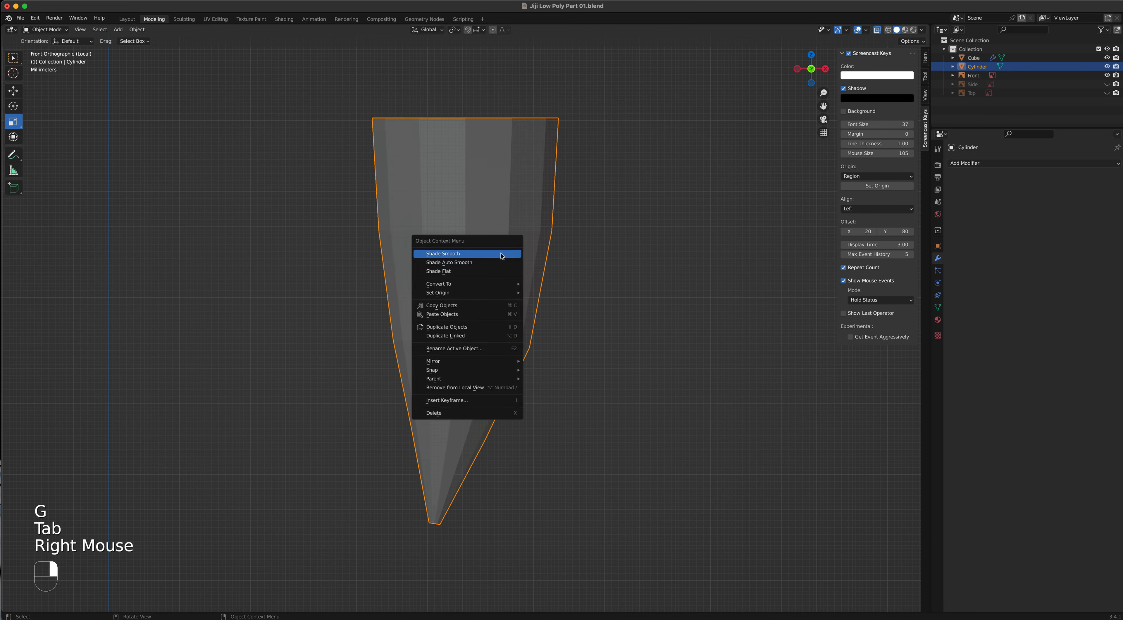
click(502, 258)
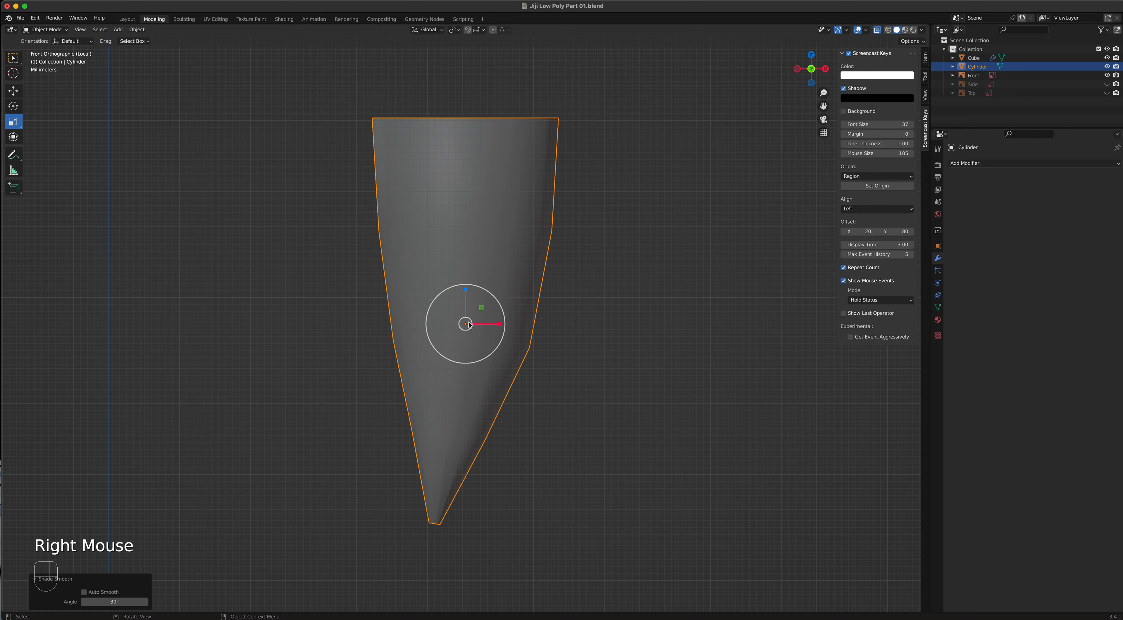
key(slash)
key(KP_1)
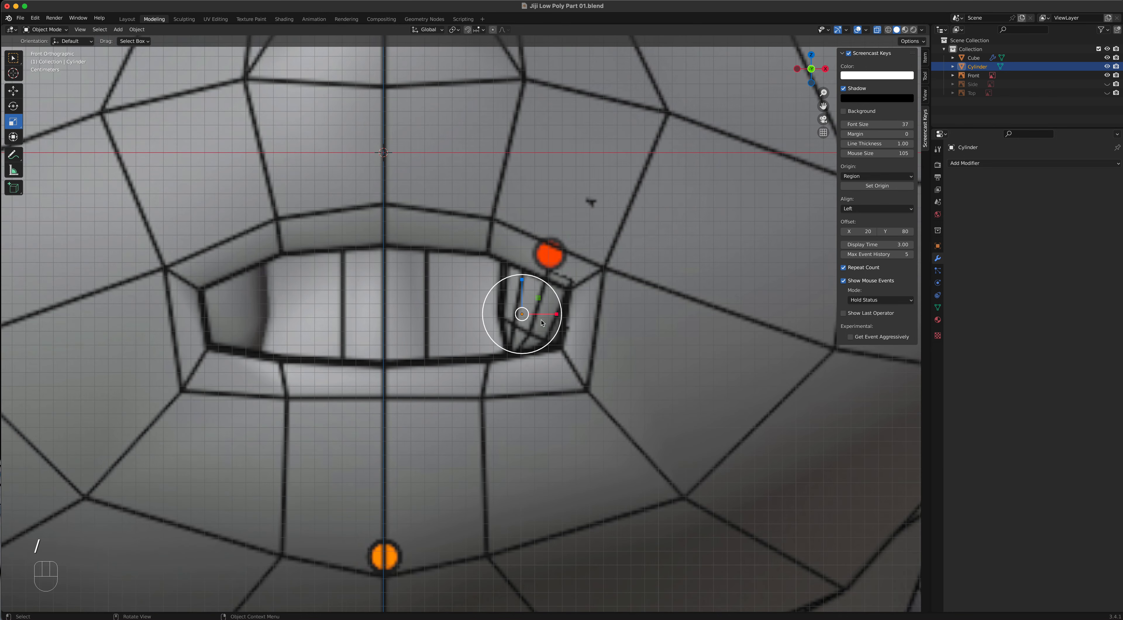
Hide the Front reference image, turn off X-ray and move the fang about -0.028 m along Y inside the mouth
click(1107, 75)
click(877, 28)
middle_drag(735, 152, 574, 308)
key(g)
middle_drag(506, 326, 465, 347)
click(536, 326)
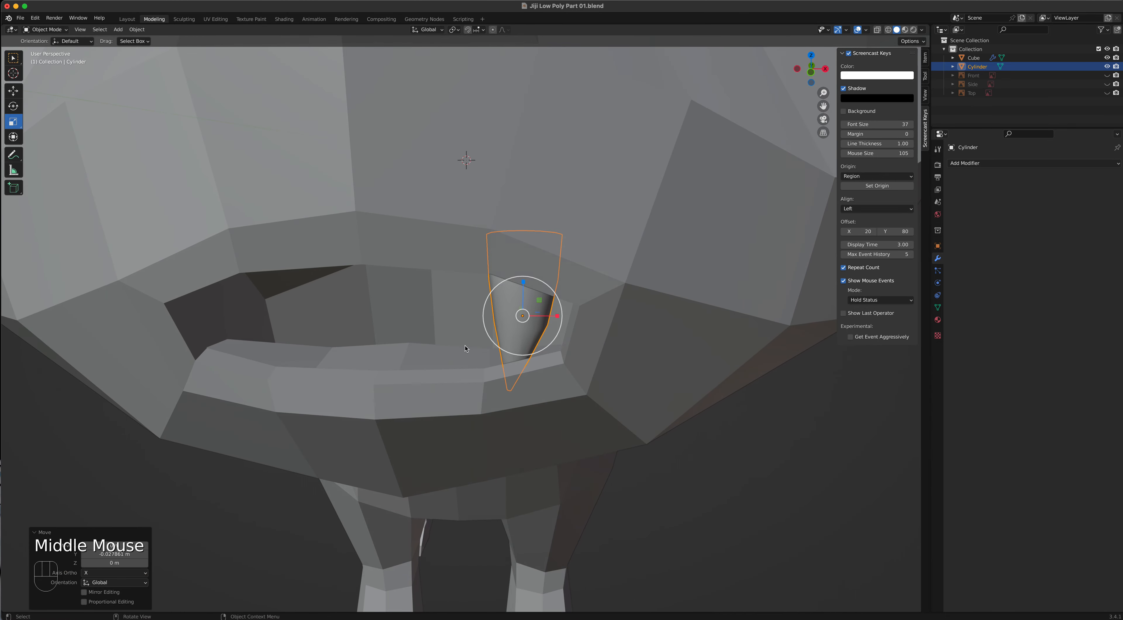
key(KP_1)
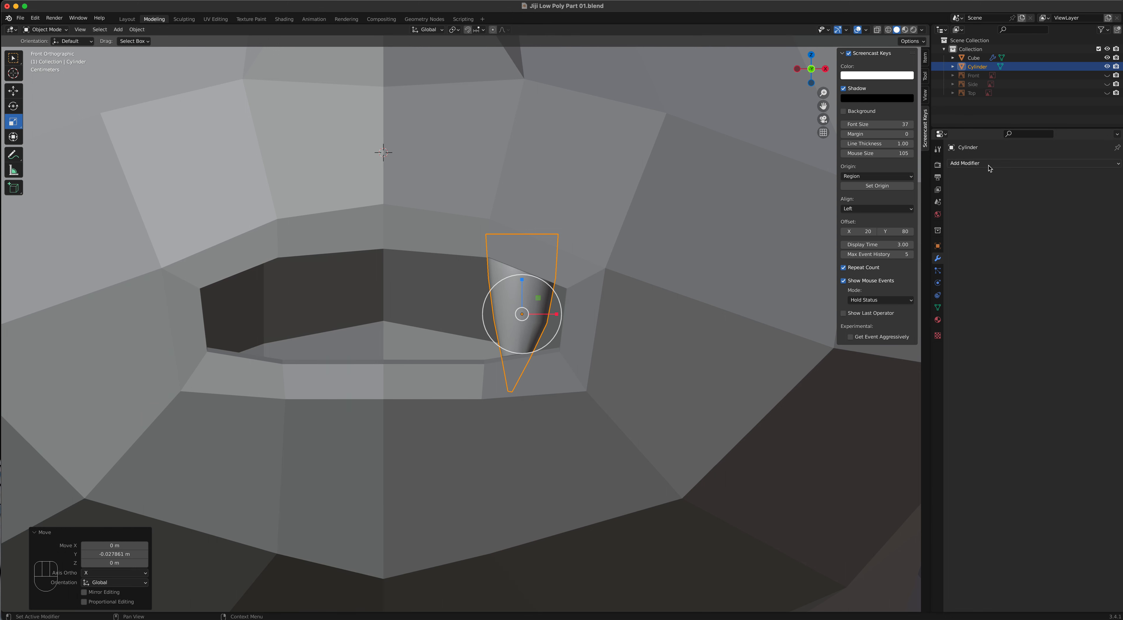
Try joining the cat body and the fang with the fang as the active object
click(604, 281)
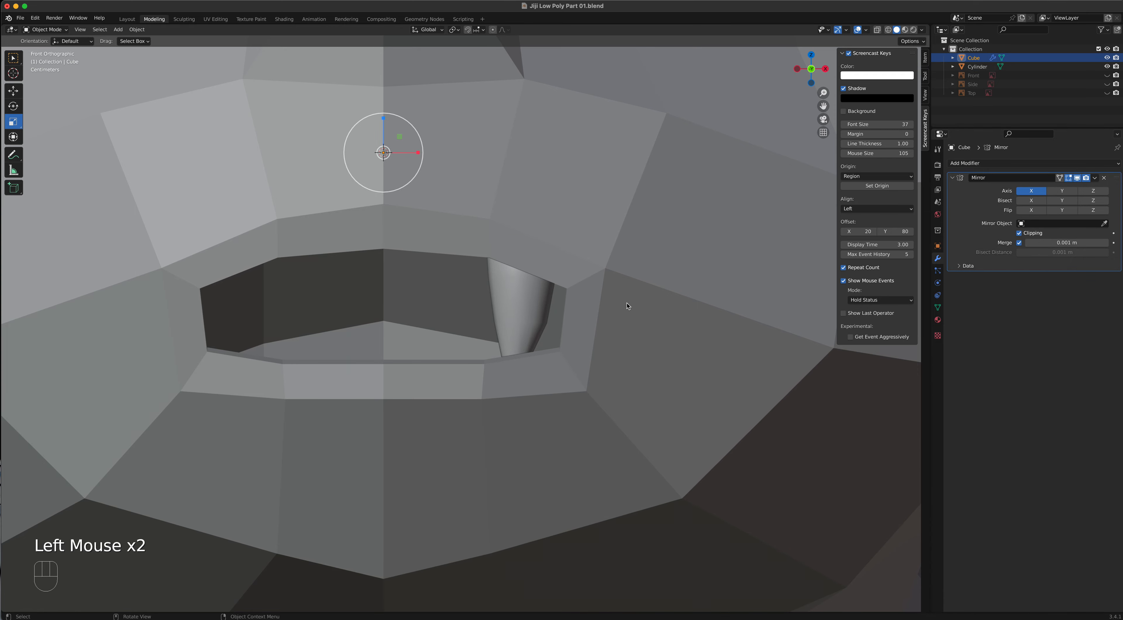
scroll(598, 339, down, 5)
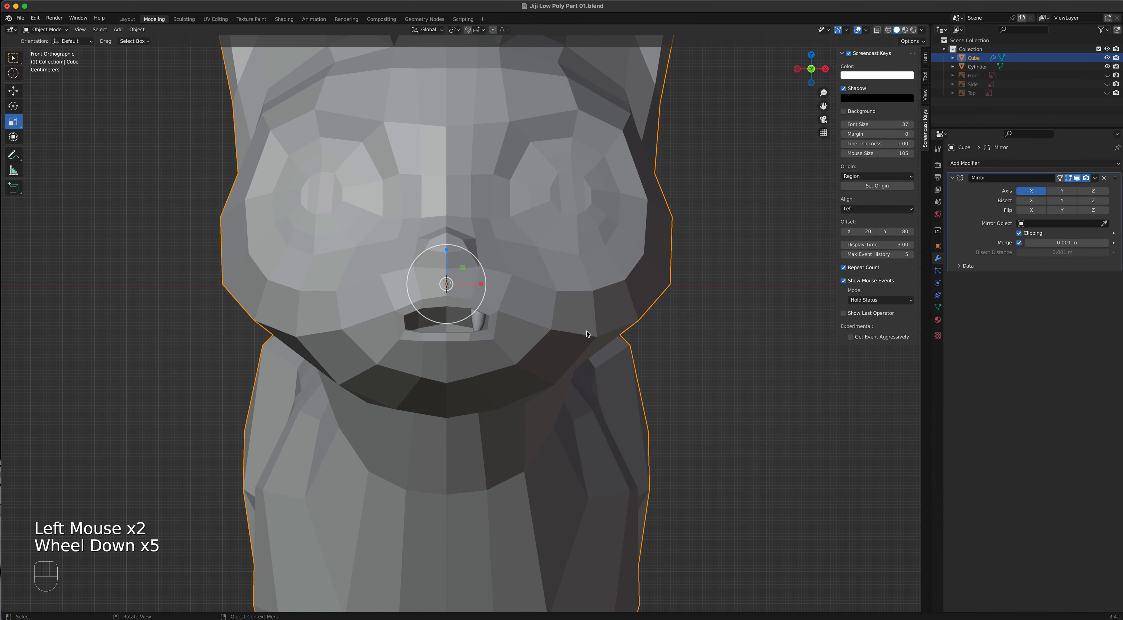
scroll(580, 334, up, 5)
shift+click(504, 317)
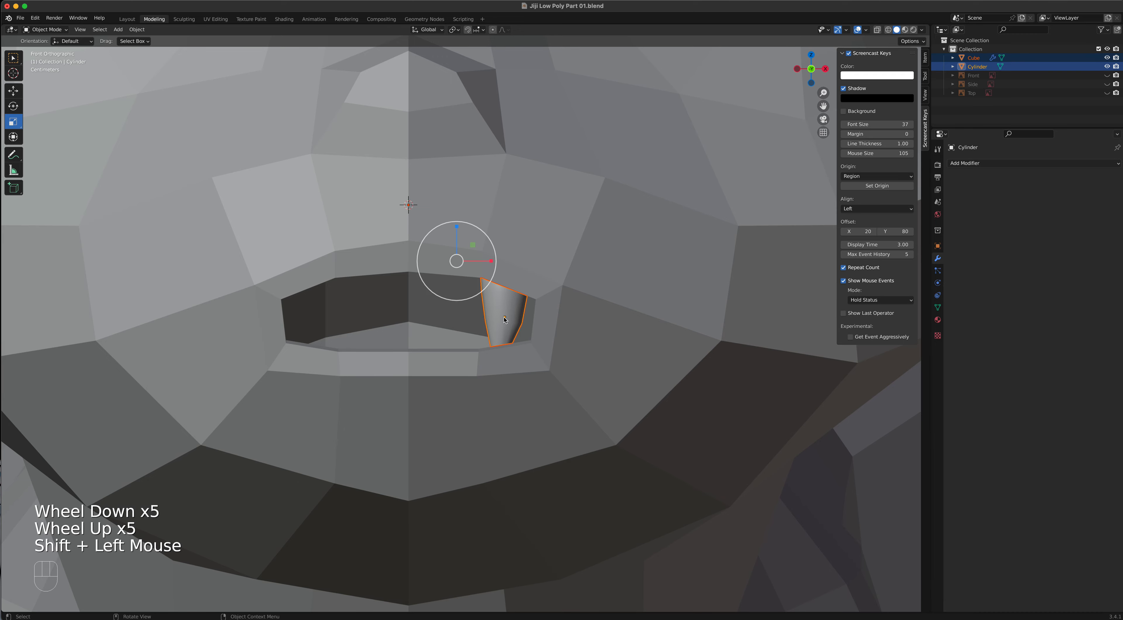
key(ctrl+j)
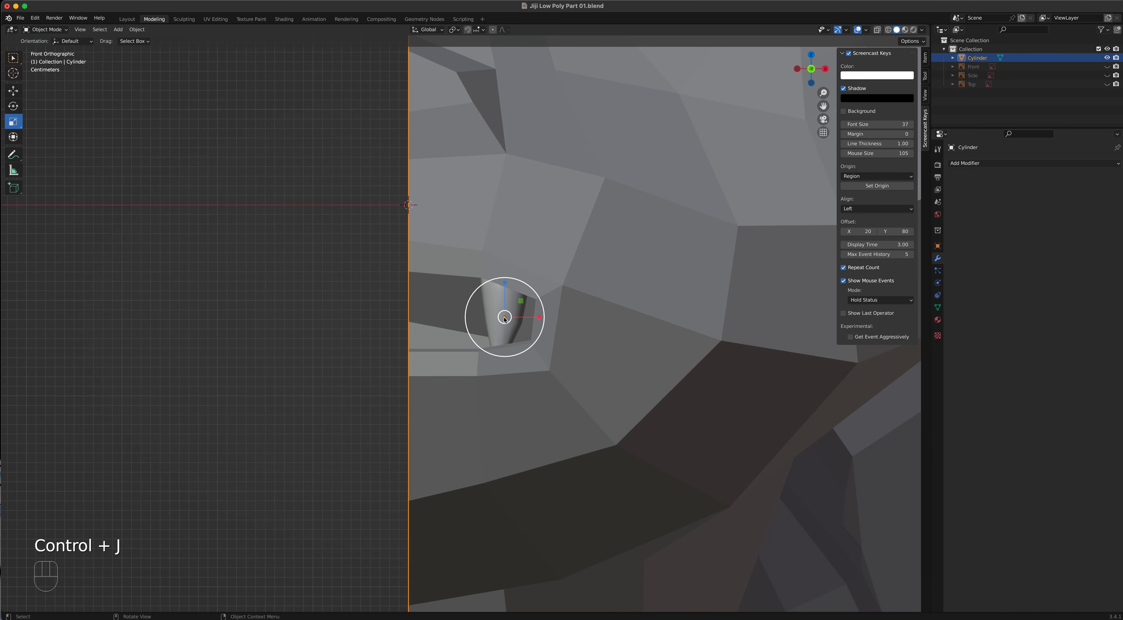
Try a Mirror modifier on the joined mesh and undo it together with the join
scroll(564, 330, down, 4)
scroll(563, 332, up, 4)
scroll(546, 334, down, 2)
mouse_move(546, 335)
middle_down()
mouse_move(652, 338)
mouse_move(544, 341)
mouse_move(619, 340)
mouse_move(557, 338)
middle_up()
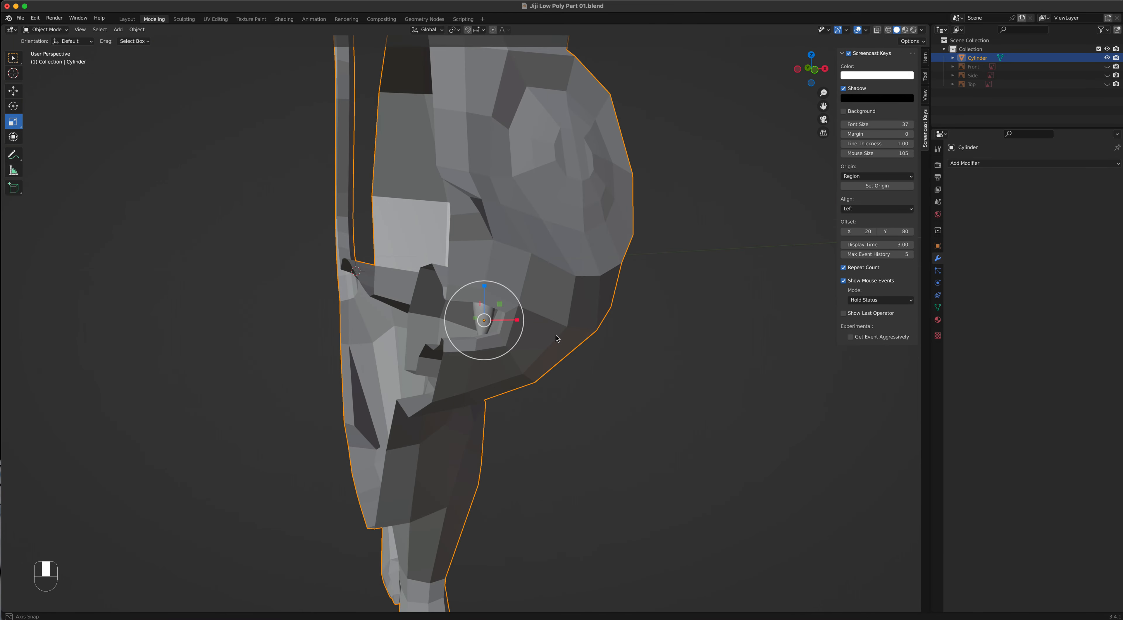
click(977, 164)
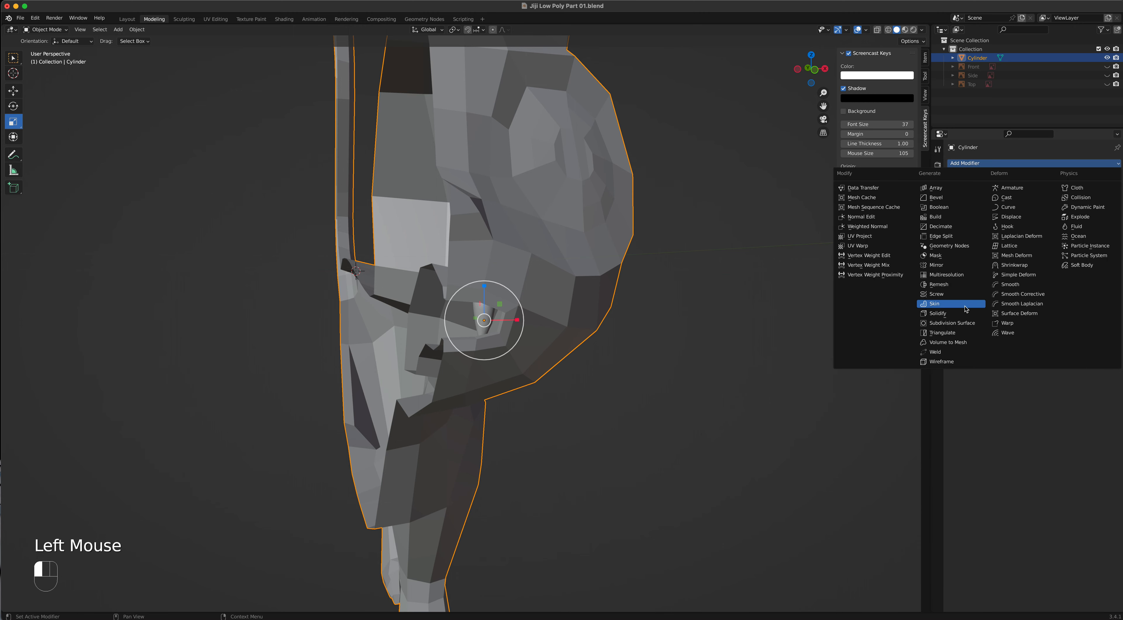
click(949, 265)
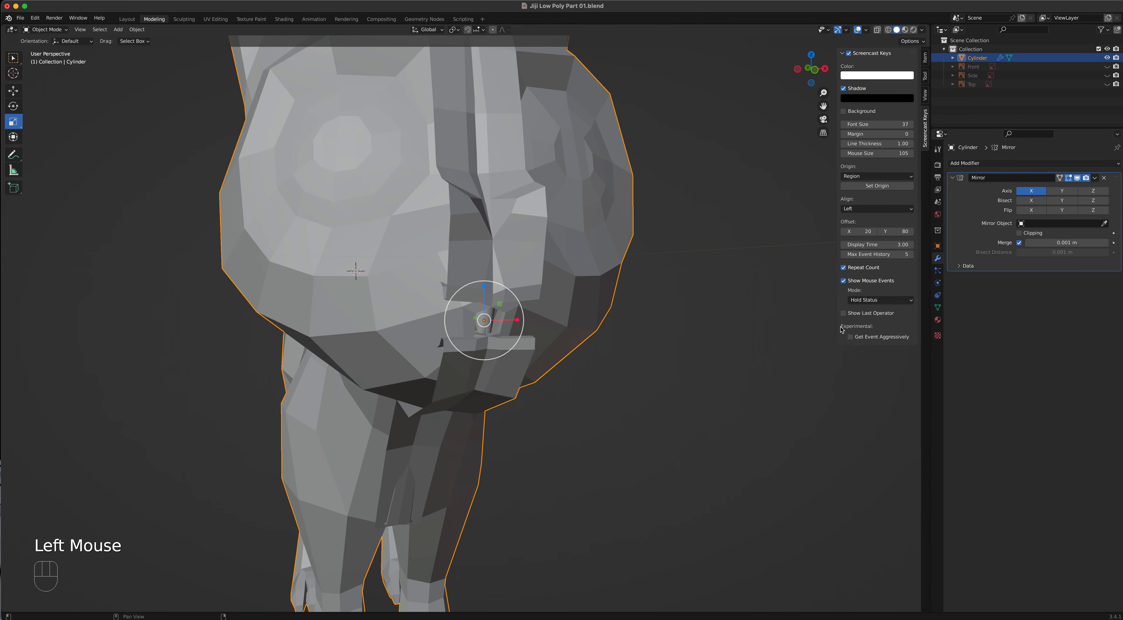
key(super+z)
key(super+z)
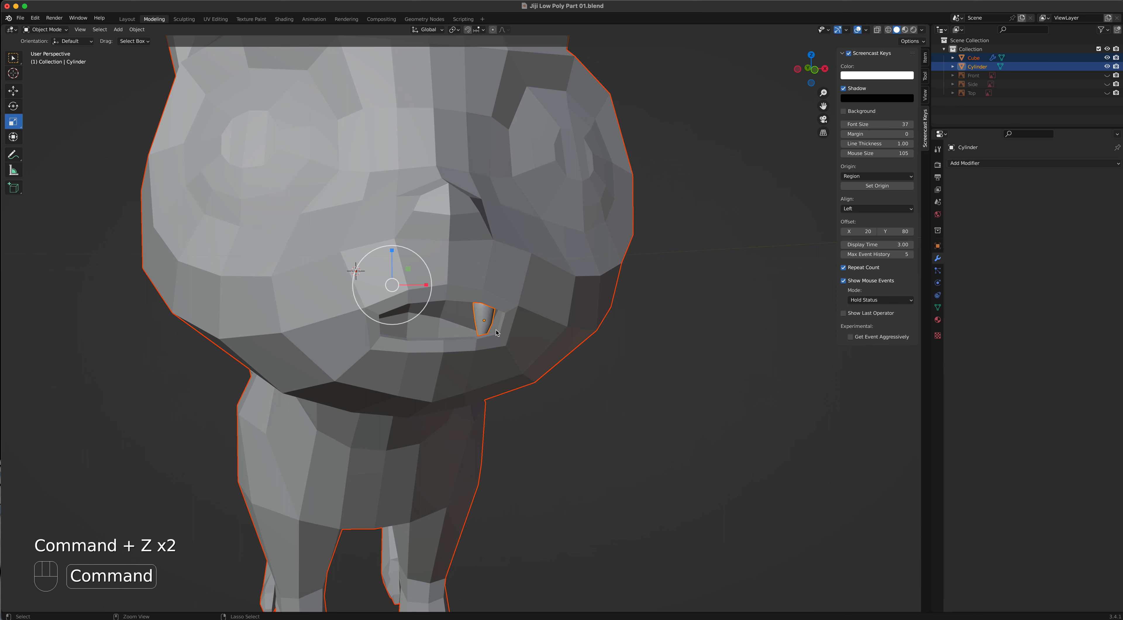
Repeat the join of body and fang with the fang selected last, and undo it
click(504, 301)
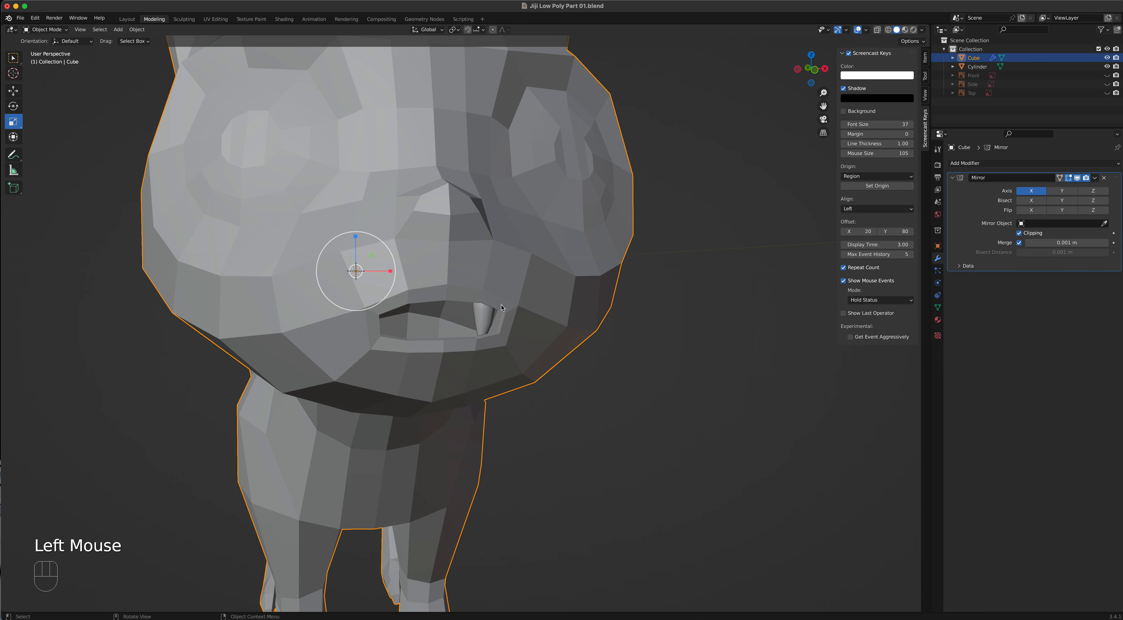
shift+click(490, 319)
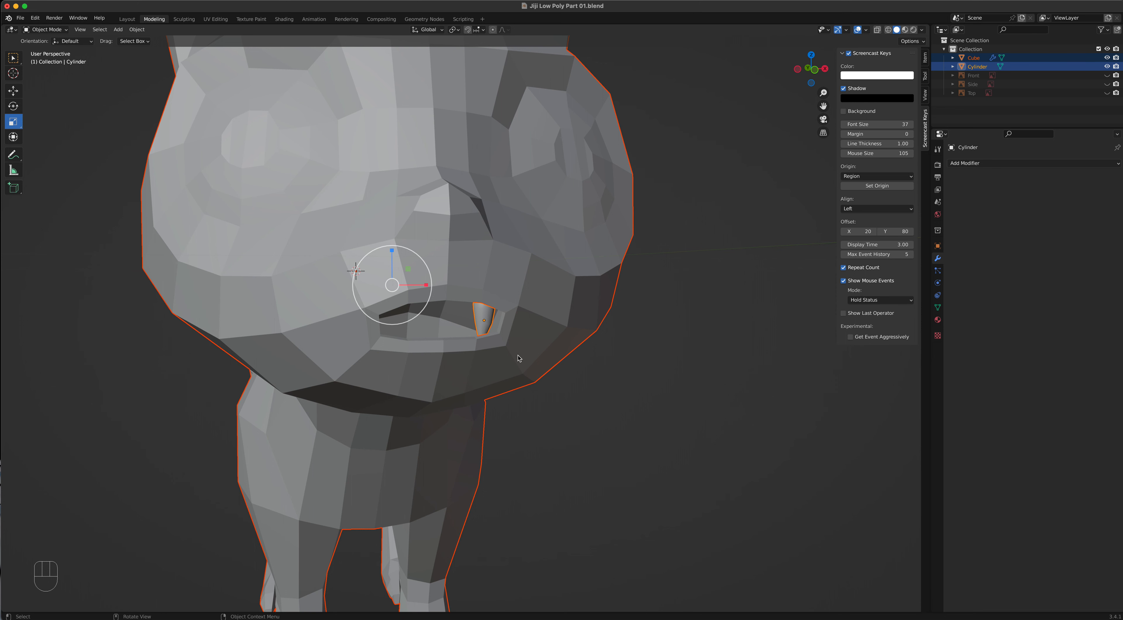
key(ctrl+j)
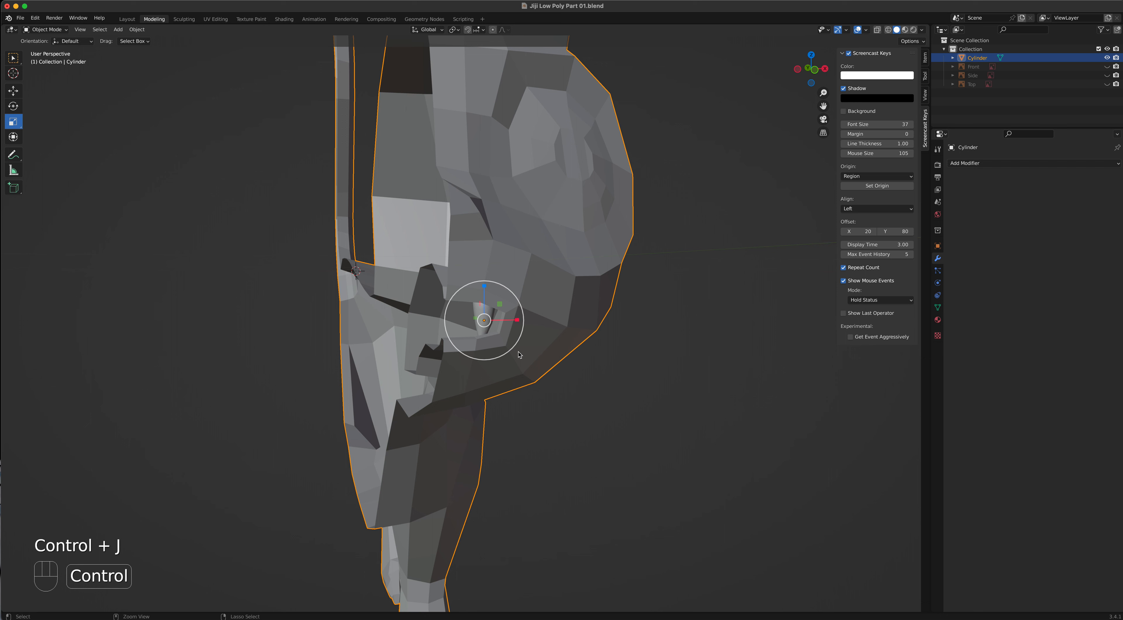
key(super+z)
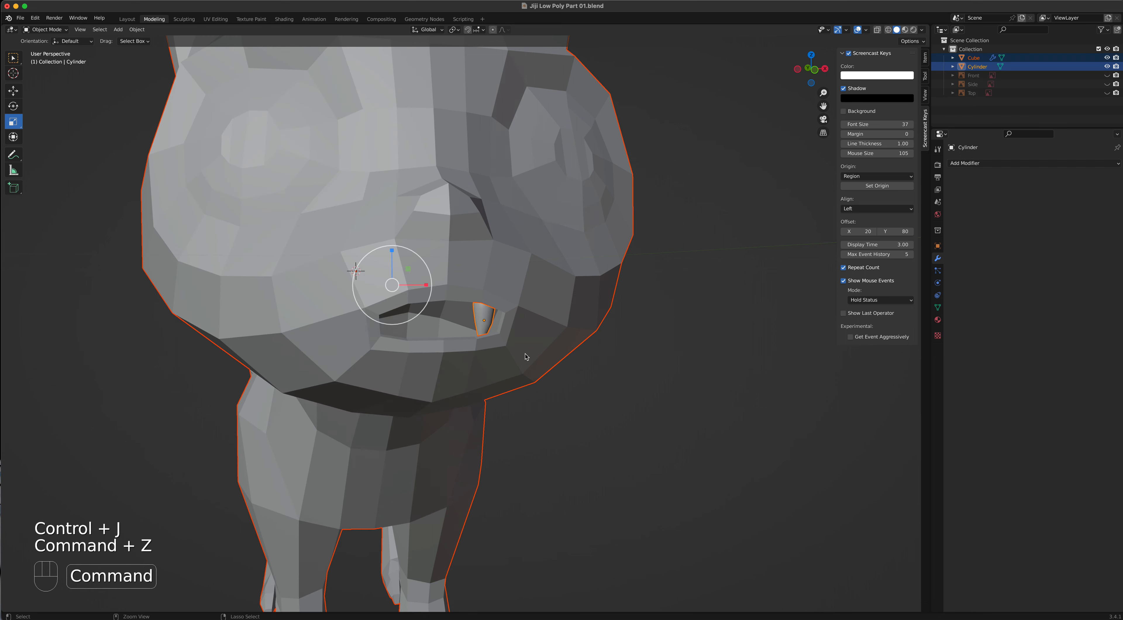
Join the fang into the cat body with the body as the active object so its Mirror modifier applies to the fang
click(491, 318)
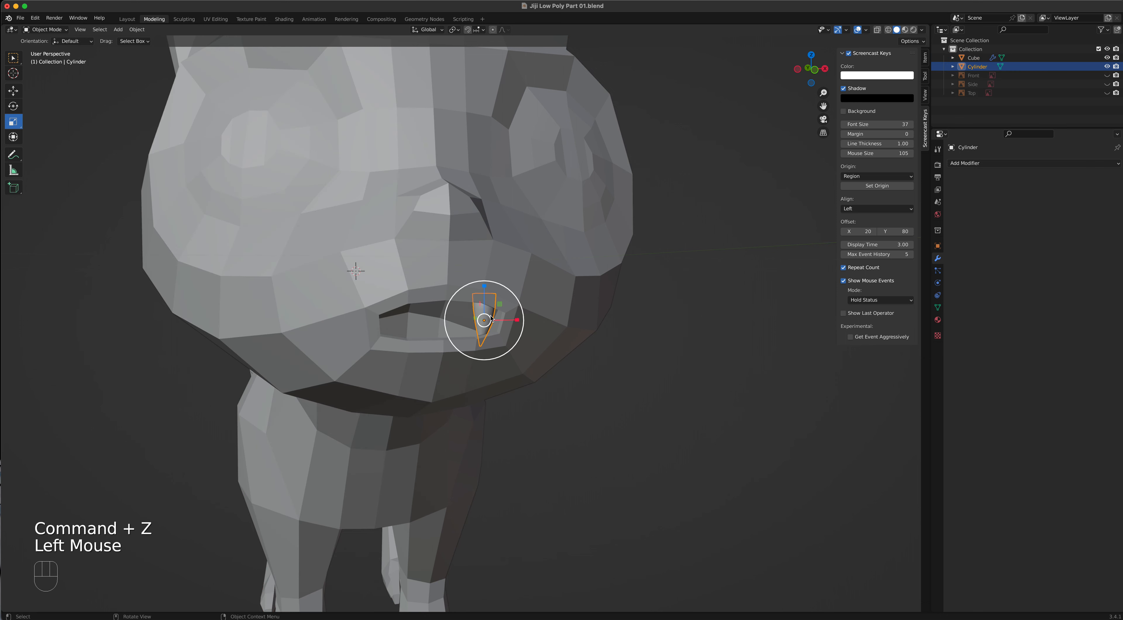
shift+click(553, 291)
key(ctrl)
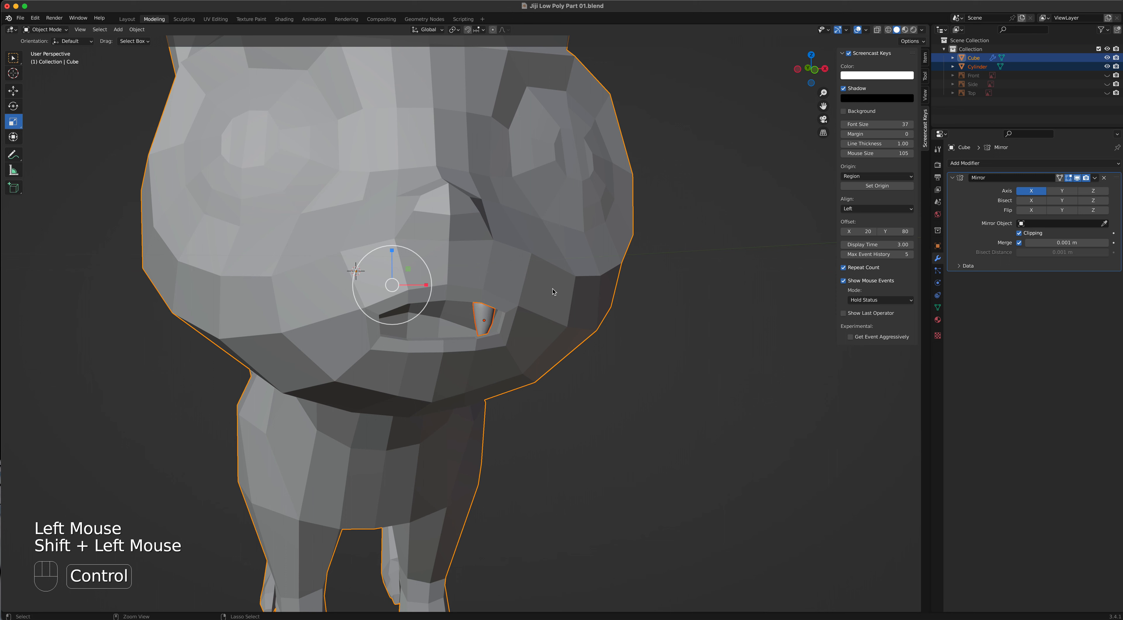
key(ctrl+j)
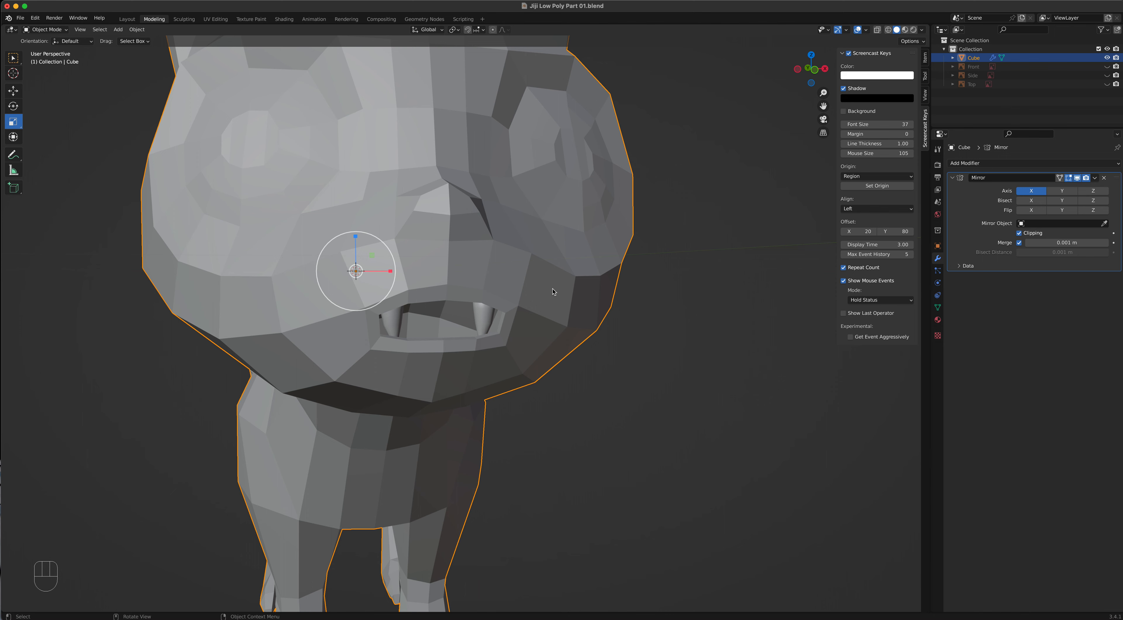
Apply Shade Smooth to the whole cat body and check the result around the head
middle_drag(503, 333, 477, 306)
right_click(503, 274)
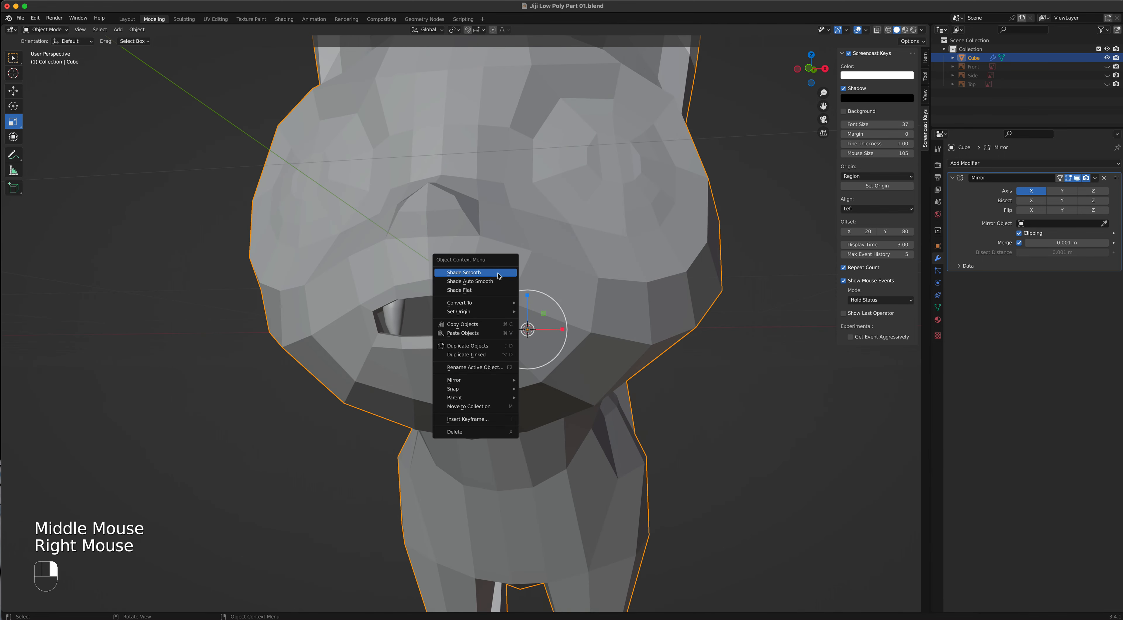
click(499, 273)
middle_drag(572, 309, 536, 262)
scroll(537, 261, down, 4)
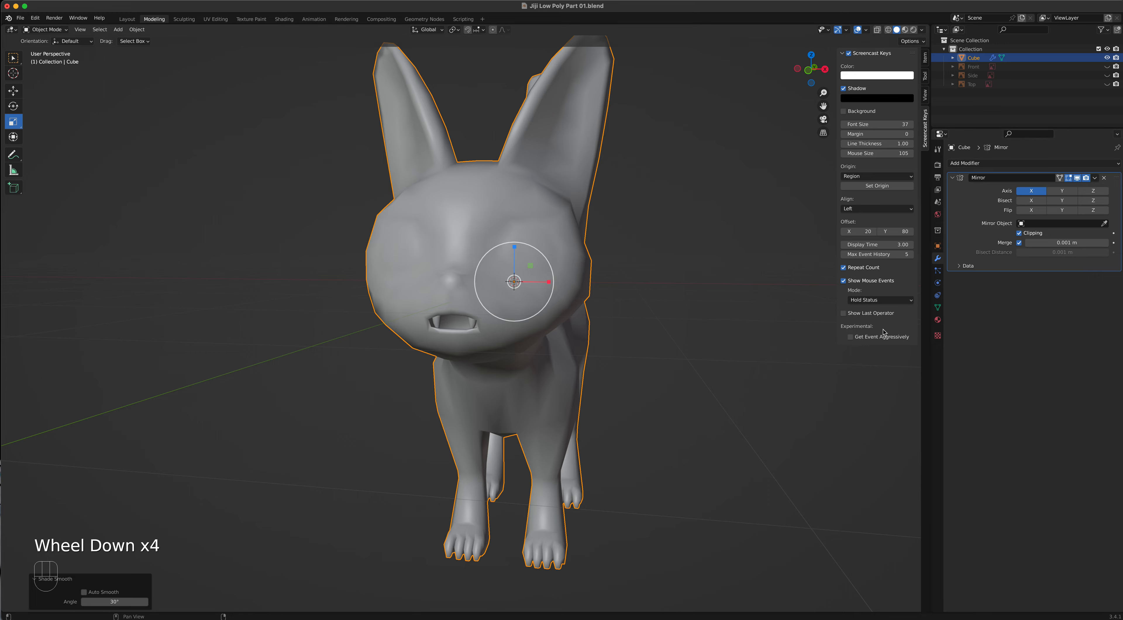
middle_drag(573, 404, 611, 407)
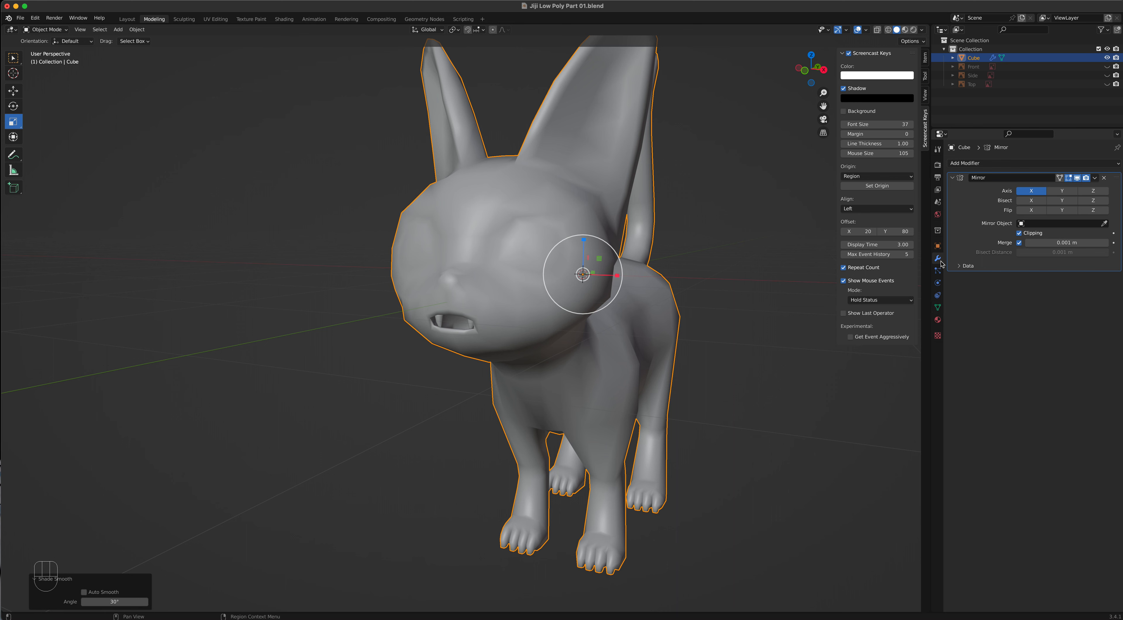
Add a Subdivision Surface modifier to the cat and set its viewport levels to 2
click(974, 163)
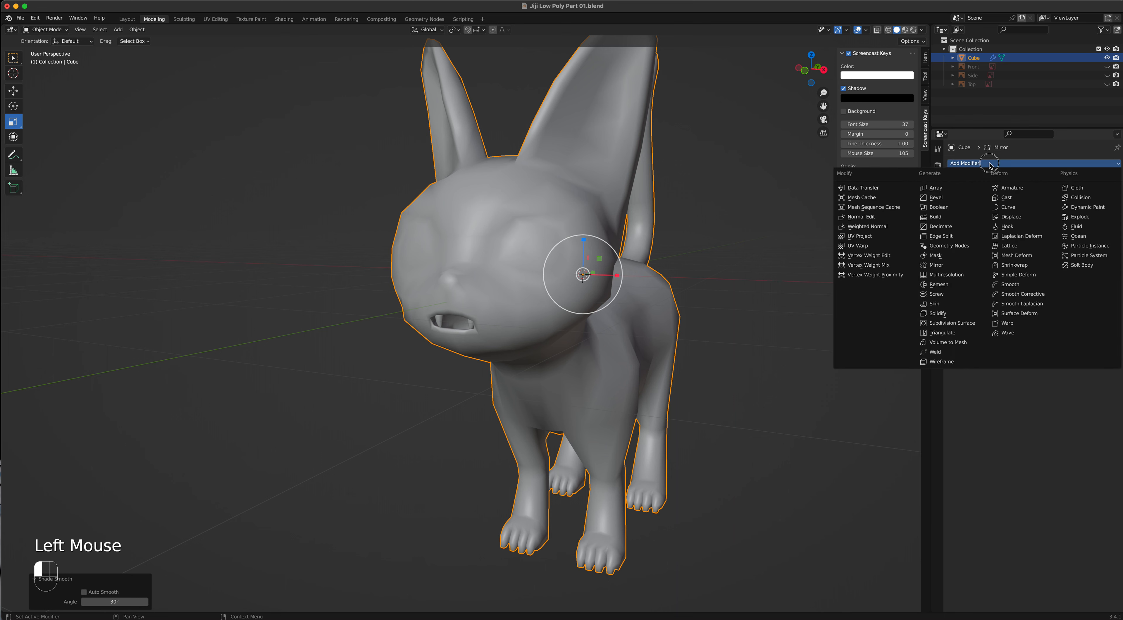
click(973, 324)
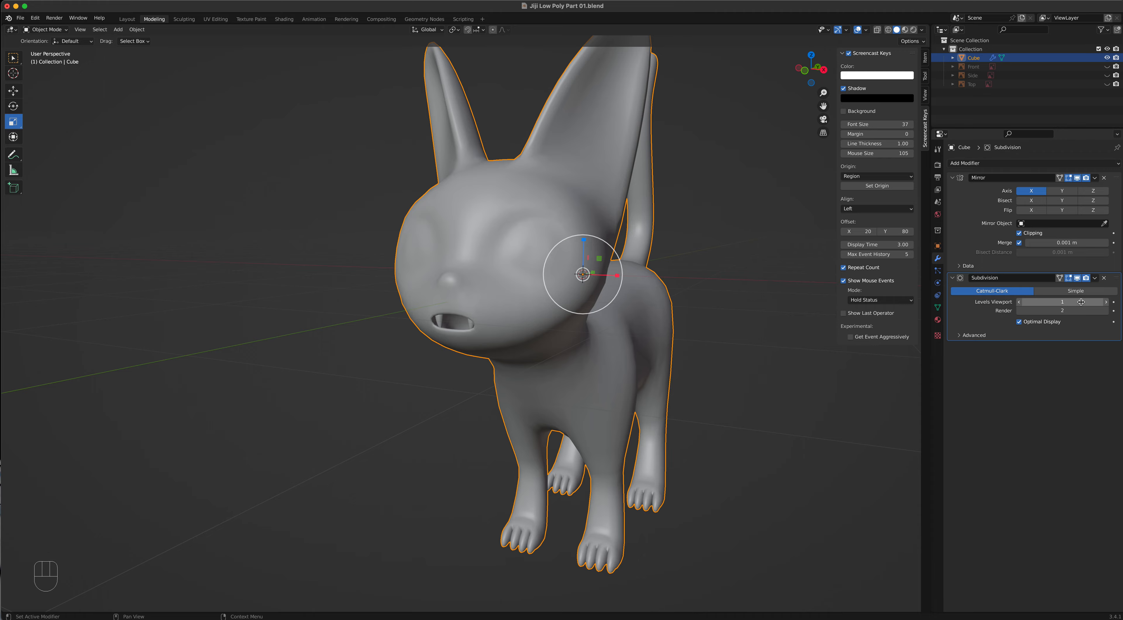
click(1101, 302)
Inspect the subdivided cat's shape from several angles and distances
middle_drag(567, 314, 390, 318)
scroll(447, 333, up, 1)
scroll(447, 333, up, 1)
scroll(447, 333, down, 3)
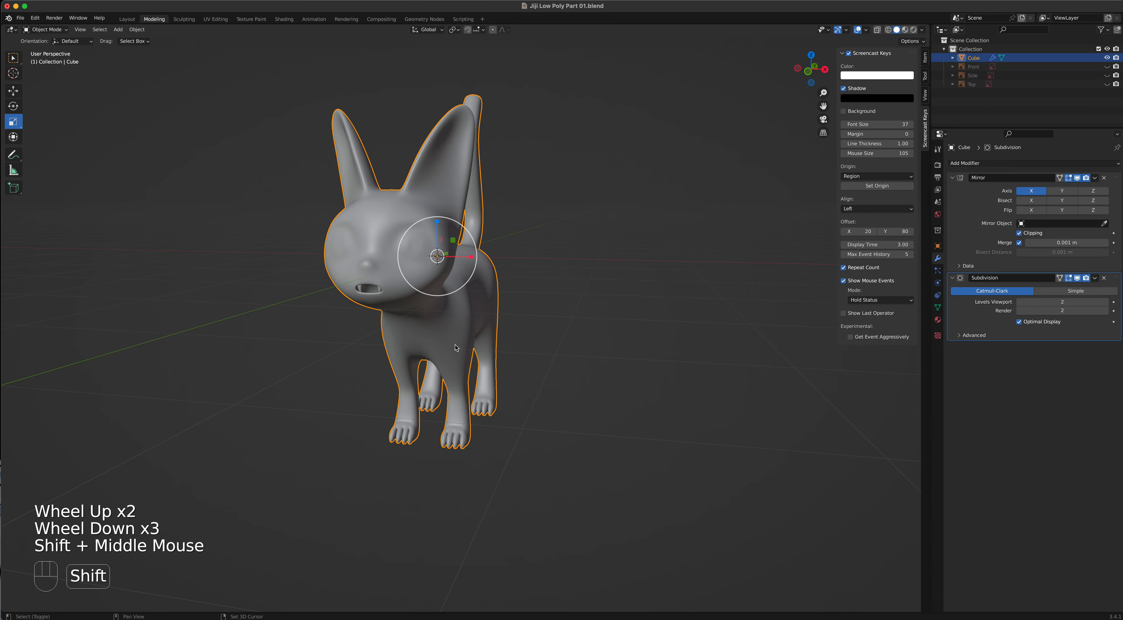
scroll(455, 348, up, 3)
scroll(455, 347, down, 1)
middle_drag(455, 347, 501, 344)
scroll(407, 342, down, 2)
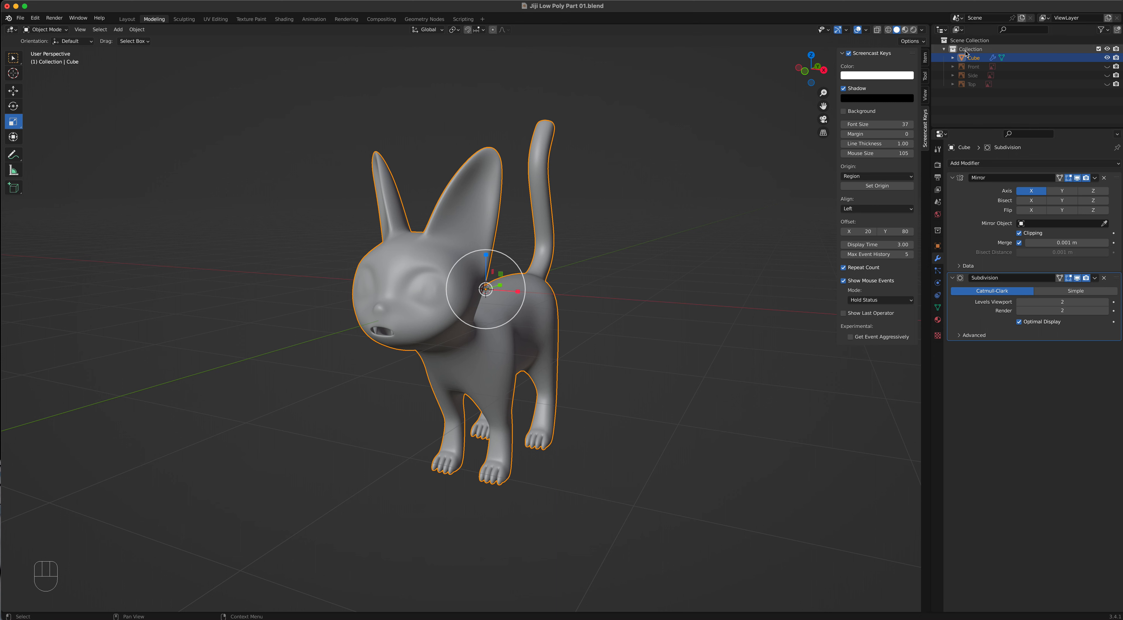
Rename the Cube object as "Jiji Body"
double_click(975, 57)
key(shift)
text(Jiji B)
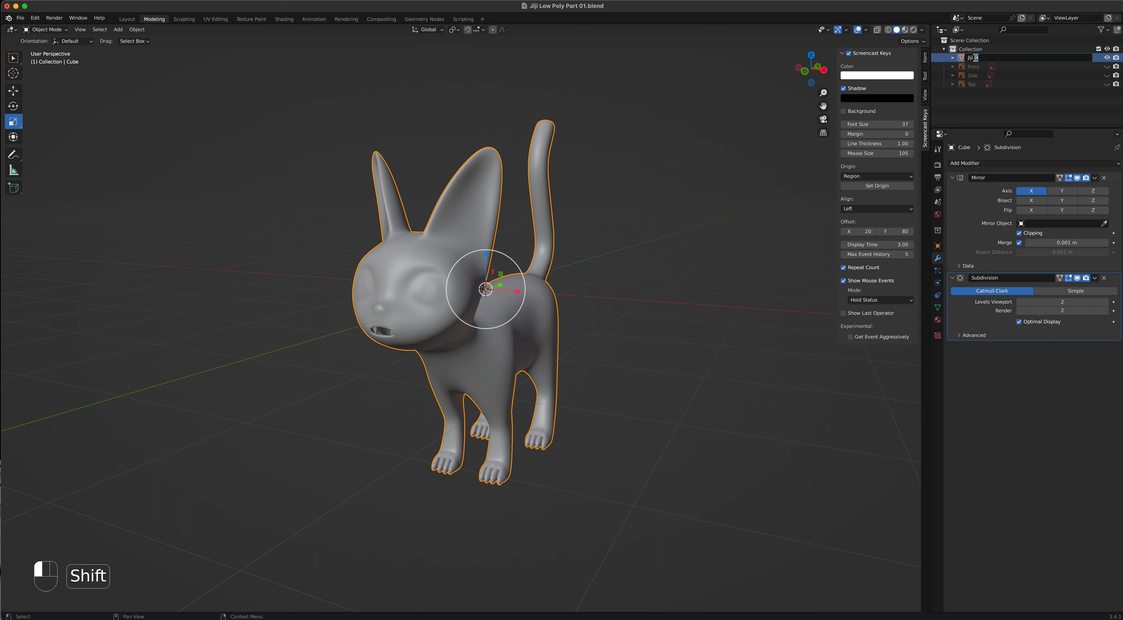
text(ody)
click(976, 58)
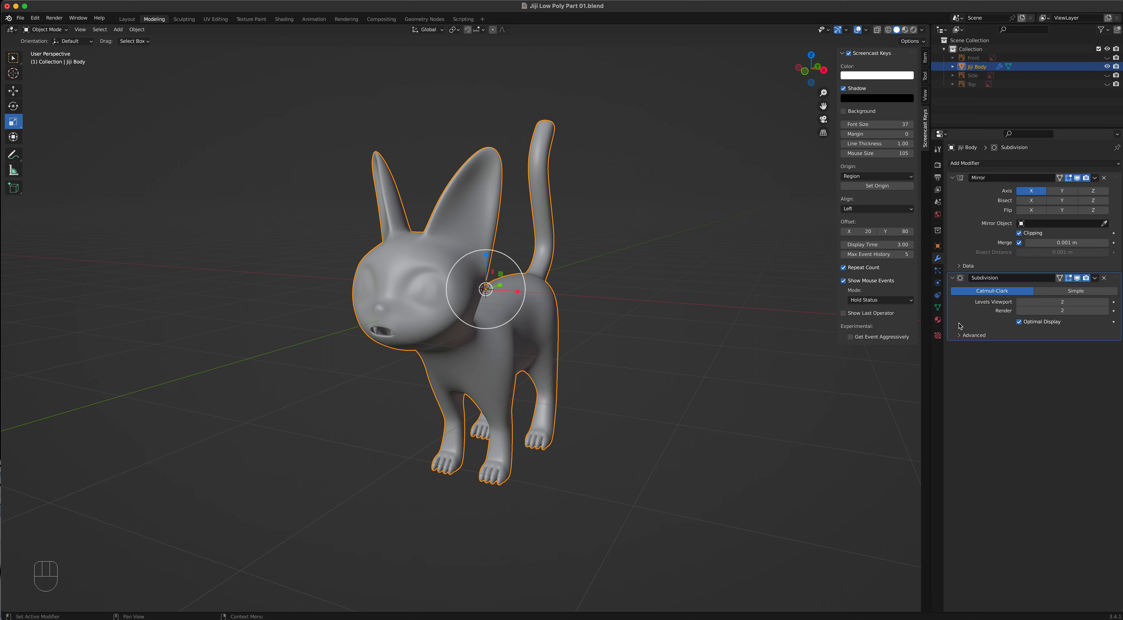
Create a new material for the cat body and show the viewport in Material Preview shading
click(938, 321)
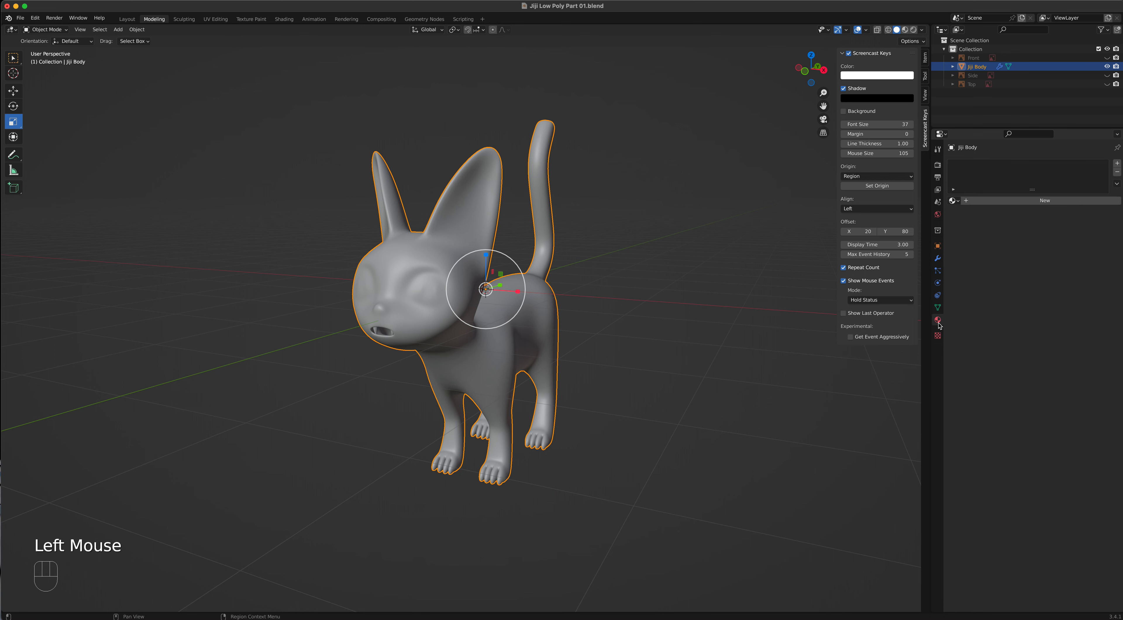
click(1018, 204)
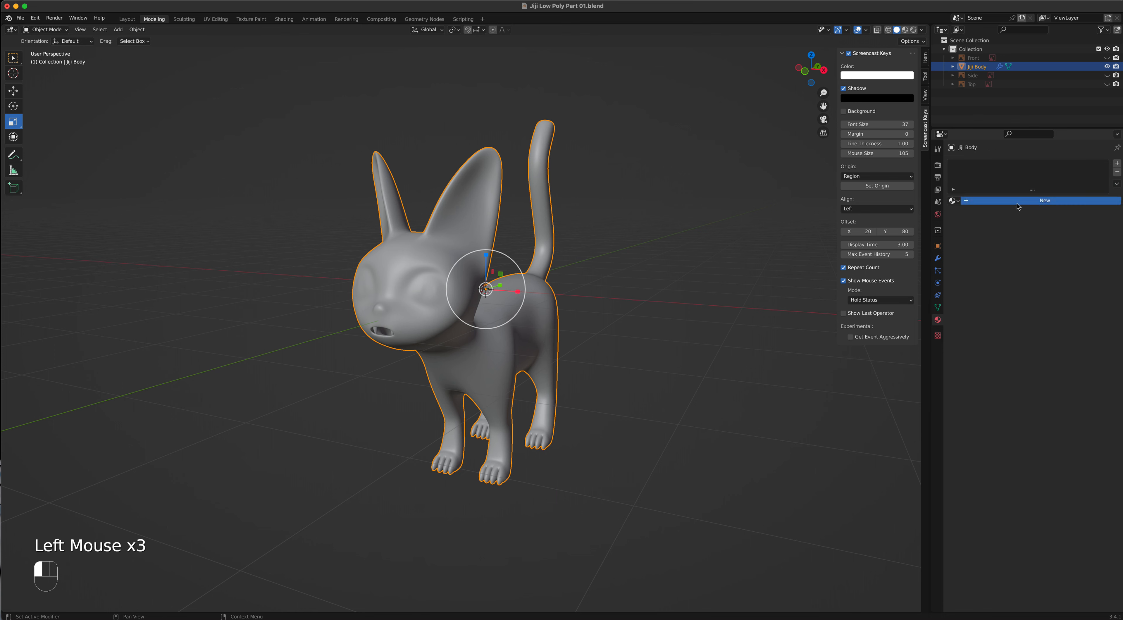
click(905, 30)
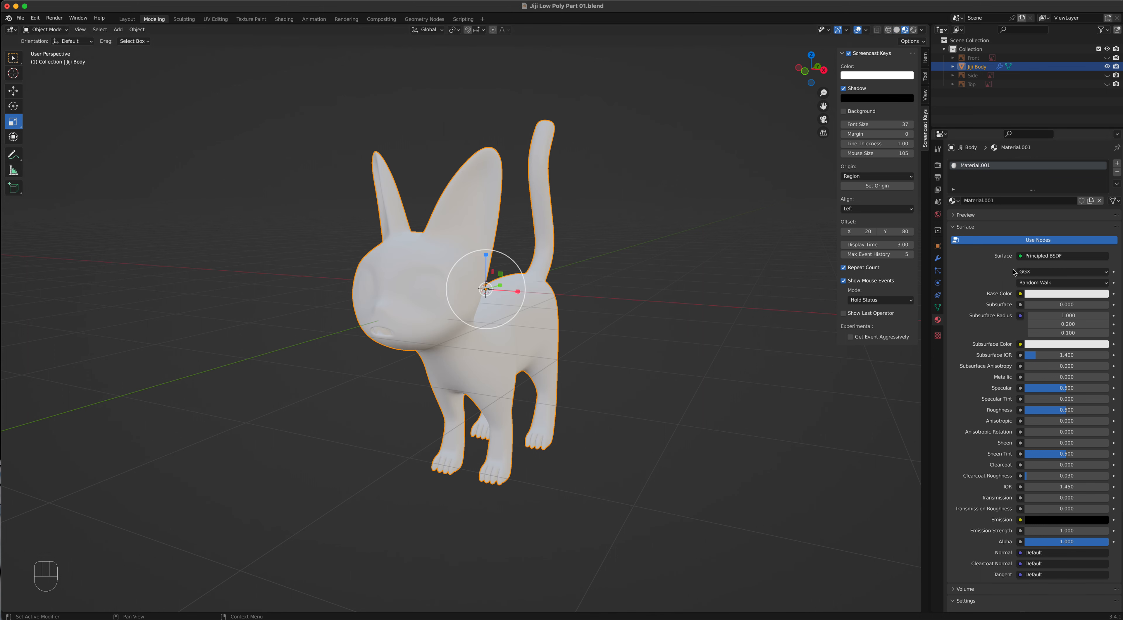
Make the body material's base color black with Value 0.000 and set its roughness to 0.765
click(1065, 297)
drag(1102, 174, 1102, 232)
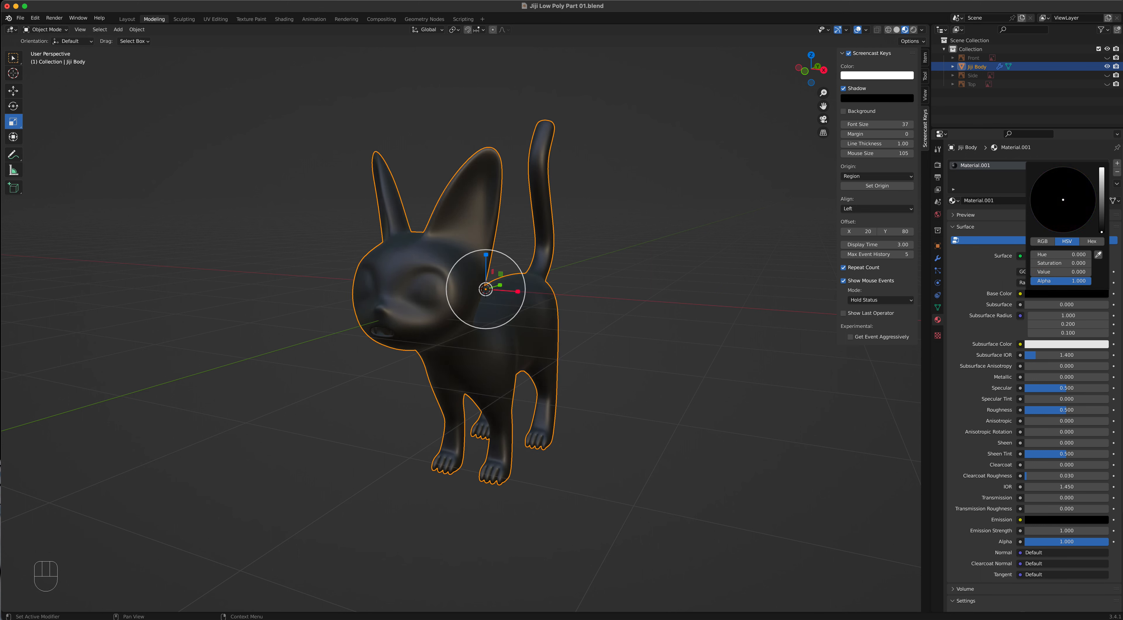
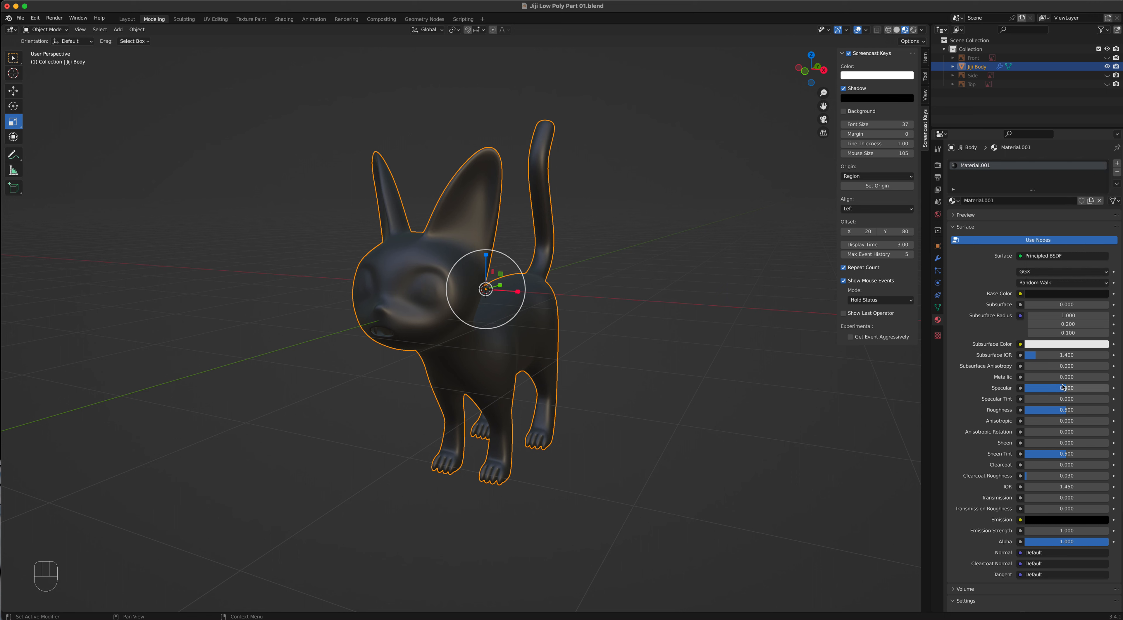
mouse_move(1066, 414)
mouse_down()
mouse_move(1103, 414)
mouse_move(1088, 410)
mouse_up()
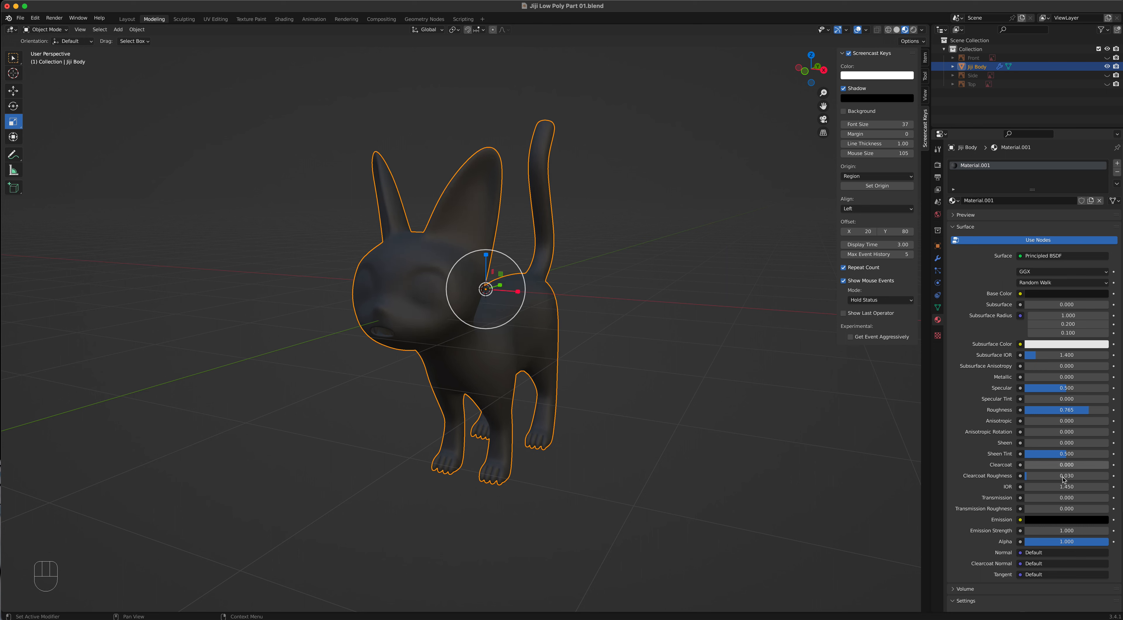
Set the body material's Sheen to 0.956 and check the result on the cat up close
scroll(1021, 499, down, 3)
scroll(1021, 498, down, 2)
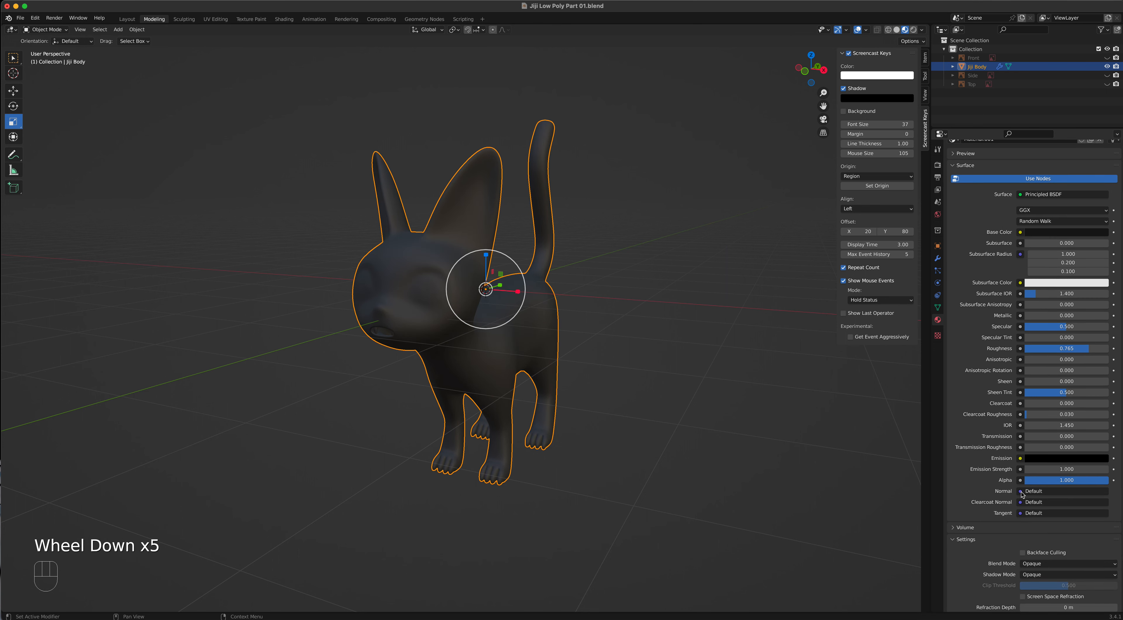
drag(1047, 382, 1096, 381)
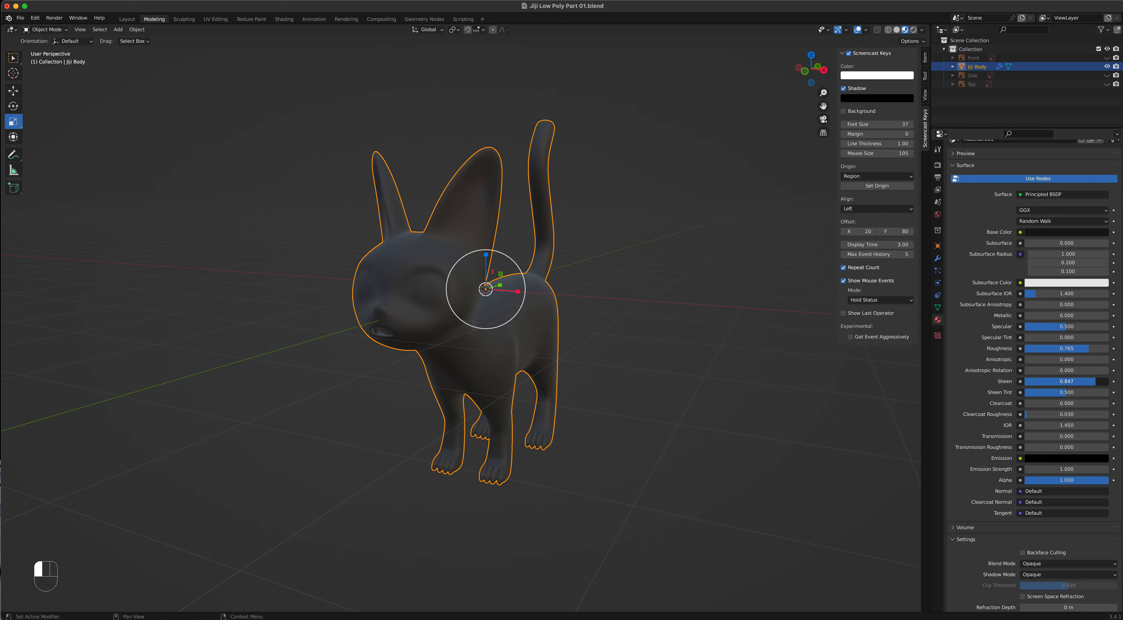
scroll(584, 301, up, 3)
middle_drag(517, 317, 550, 360)
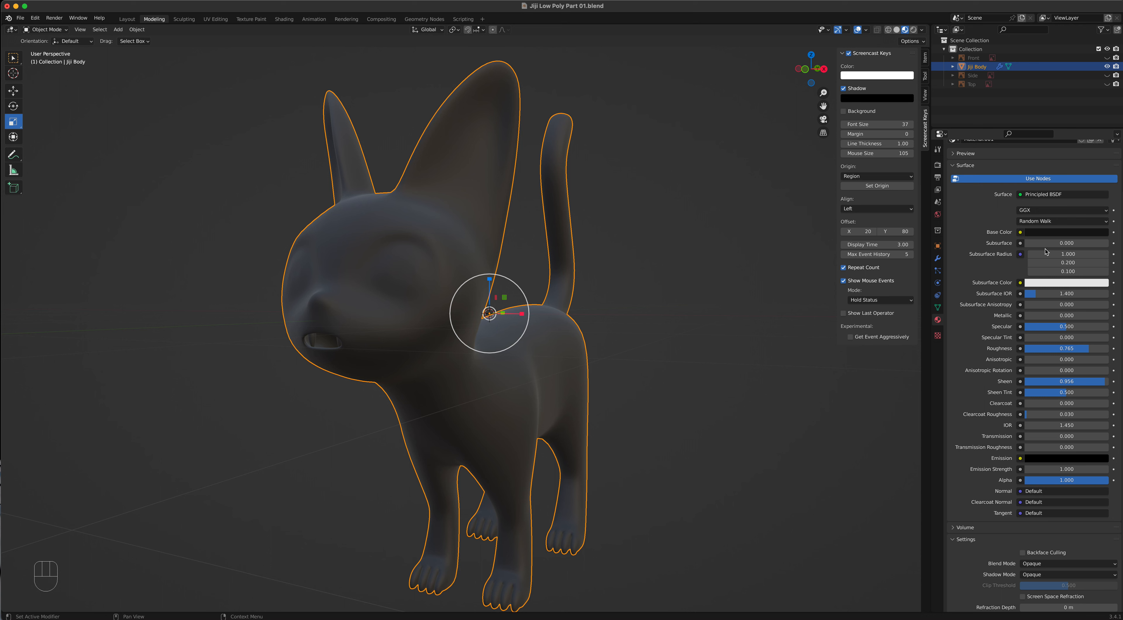
drag(1038, 256, 1073, 255)
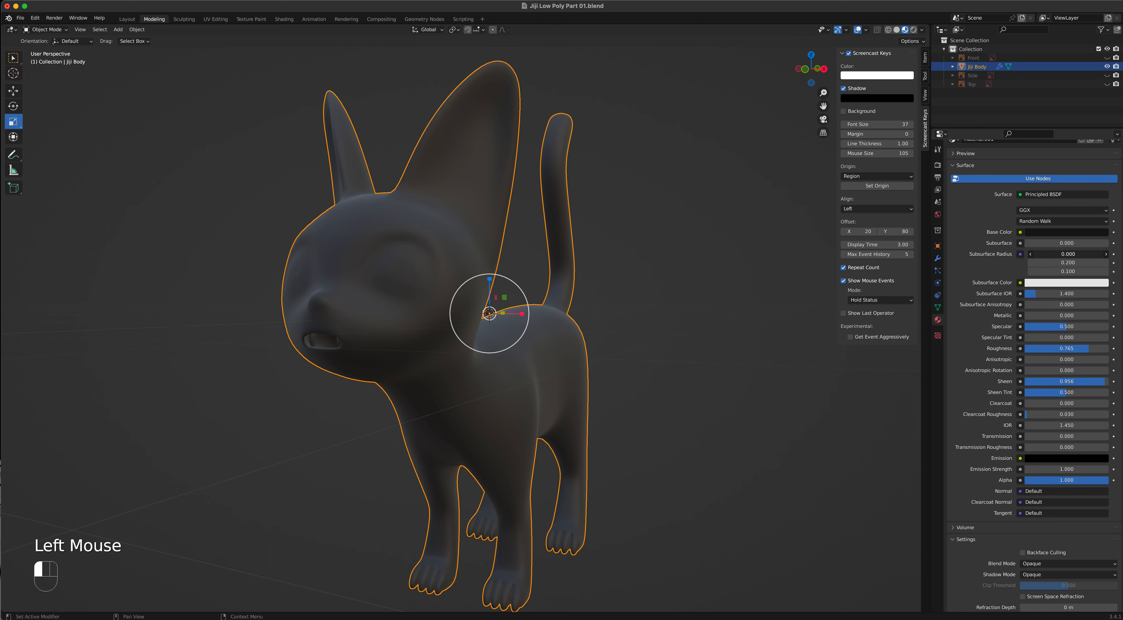
key(BackSpace)
mouse_move(1026, 243)
mouse_down()
mouse_move(1062, 243)
mouse_move(1025, 242)
mouse_up()
Rename the cat's body material as "Black Body"
scroll(998, 262, down, 2)
scroll(985, 218, up, 6)
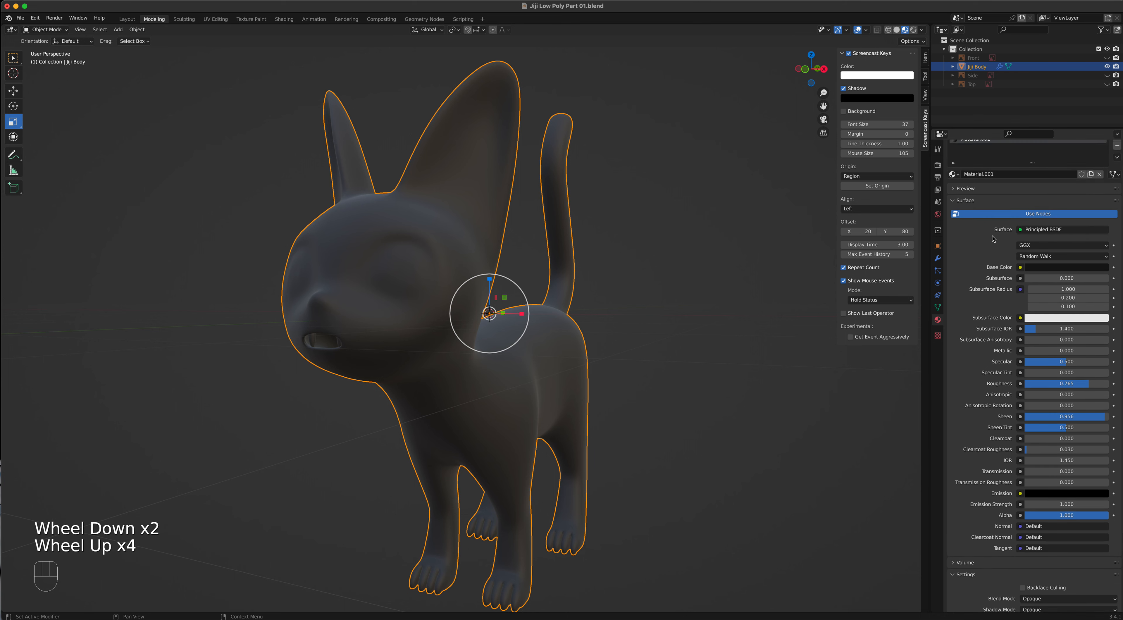
double_click(974, 165)
text(Black Body)
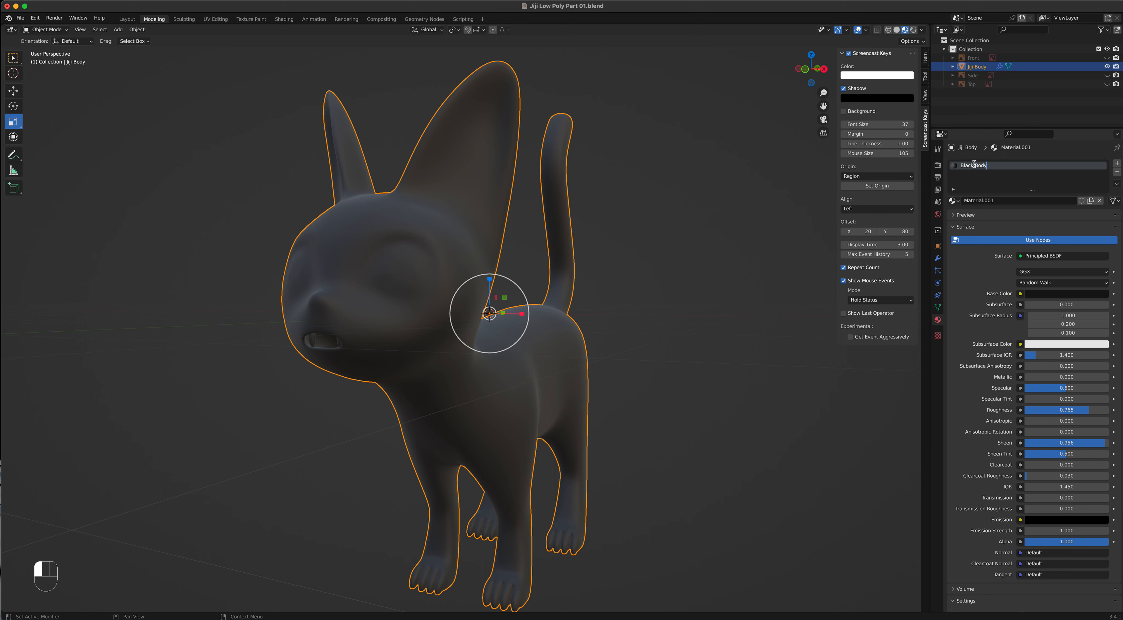
click(974, 165)
In Edit Mode with face selection, select a face on the cat's nose and grow the selection once to cover the nose
key(Tab)
scroll(349, 312, up, 3)
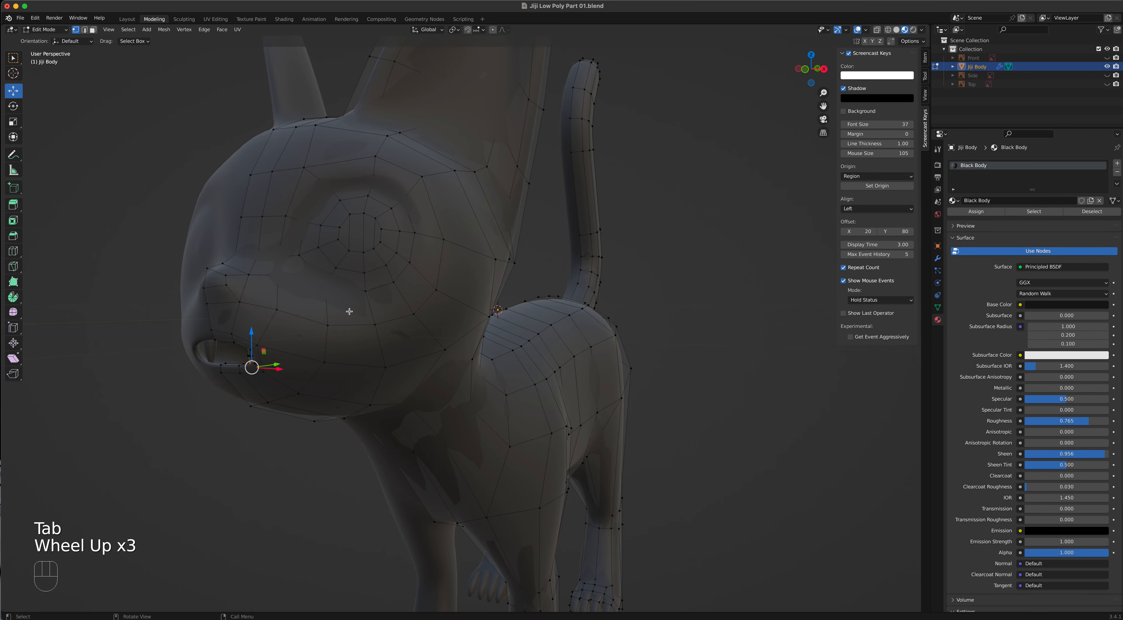
click(213, 279)
key(3)
click(214, 279)
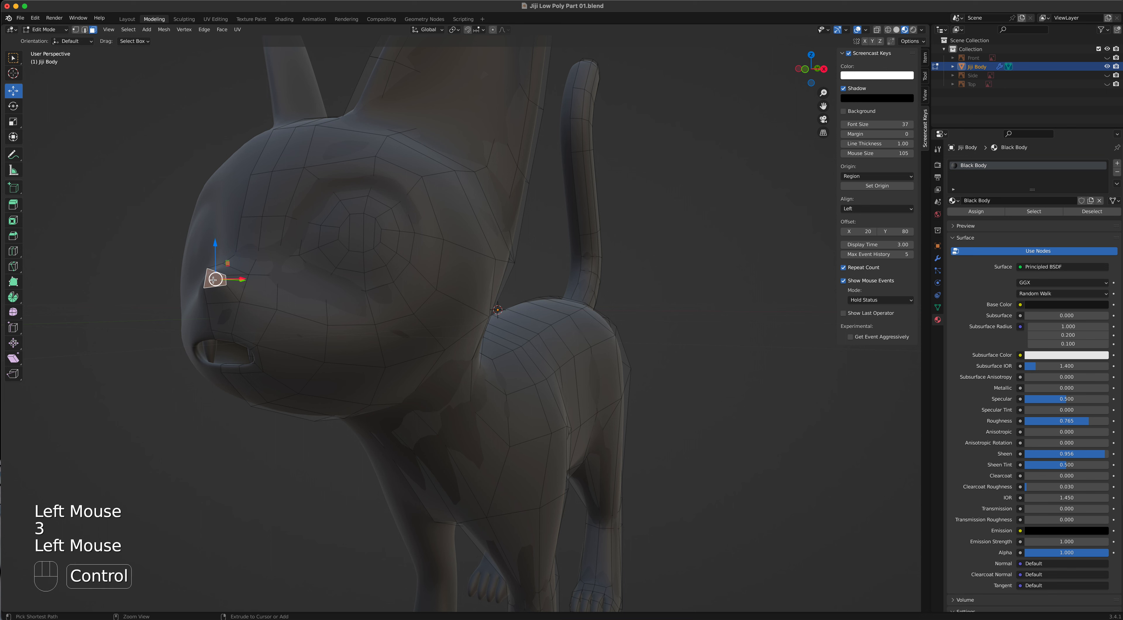
key(ctrl+KP_Add)
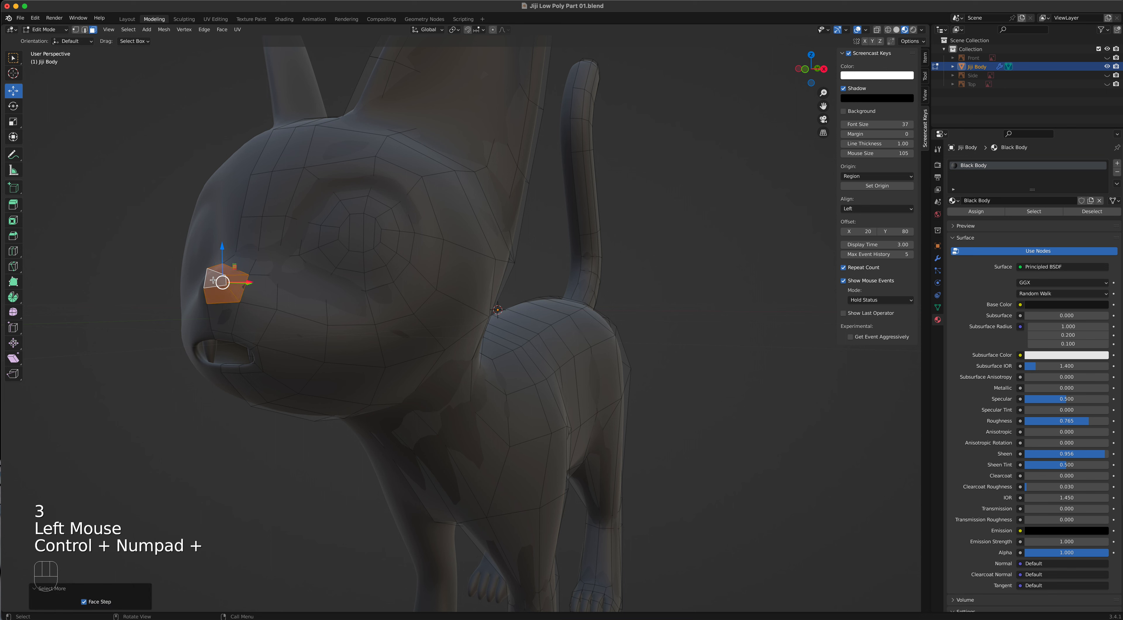
Add a second material slot with a new material, assign it to the selected nose faces and name it "Nose"
click(1117, 164)
click(1040, 217)
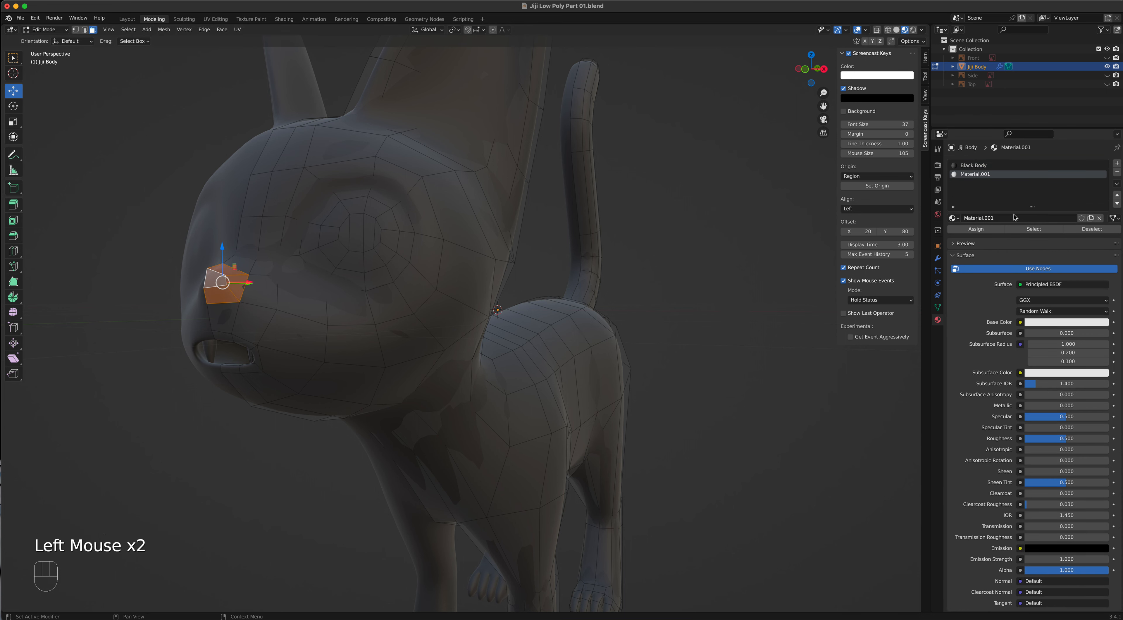
click(988, 230)
double_click(980, 174)
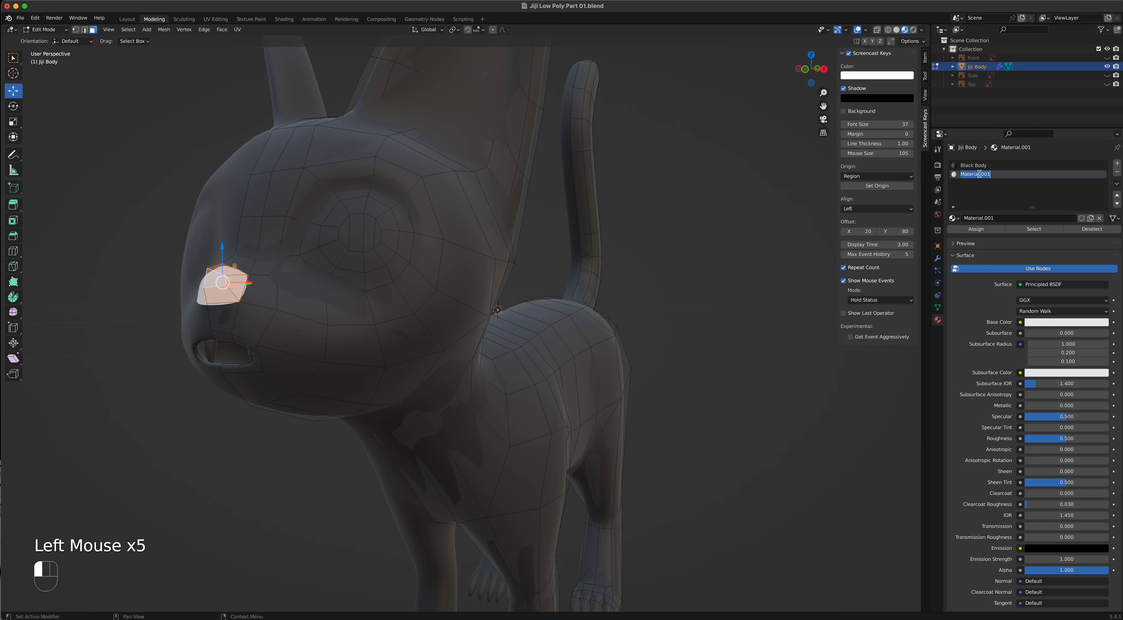
text(Nose)
key(Return)
Set the Nose material's base color to a dark red with Value 0.303 and copy it to the subsurface color
click(1079, 322)
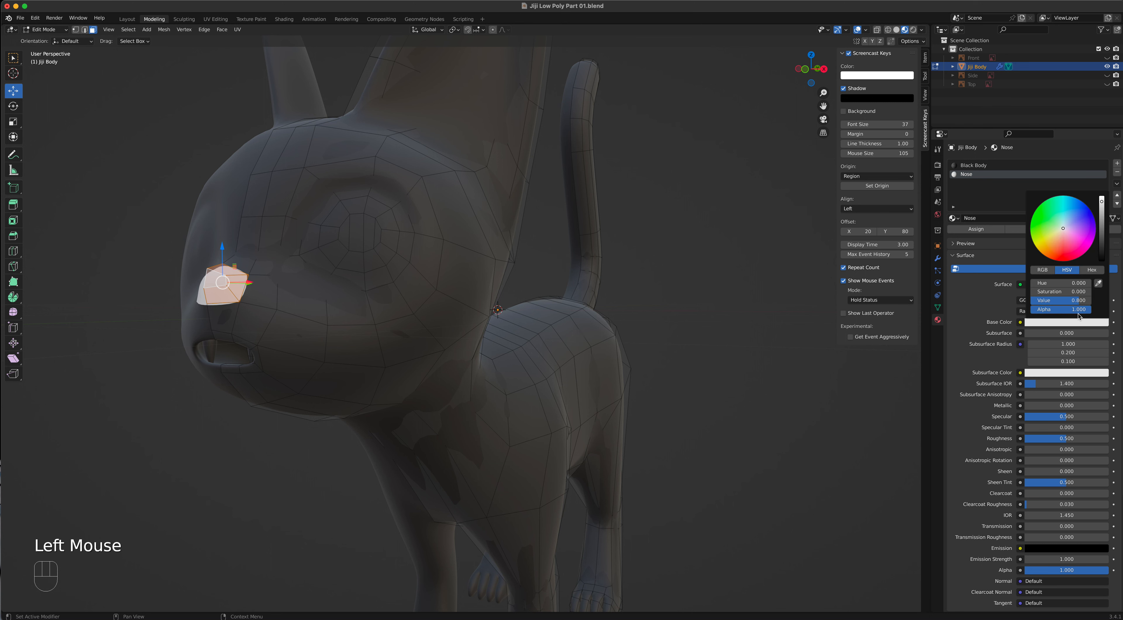
drag(1067, 244, 1063, 260)
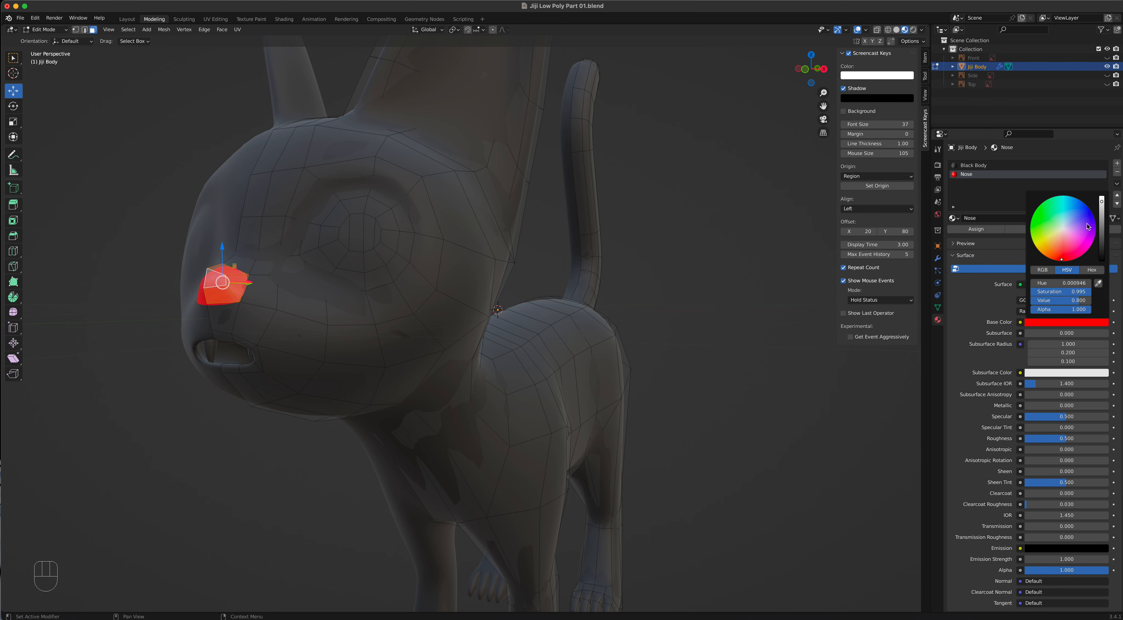
drag(1082, 300, 1052, 300)
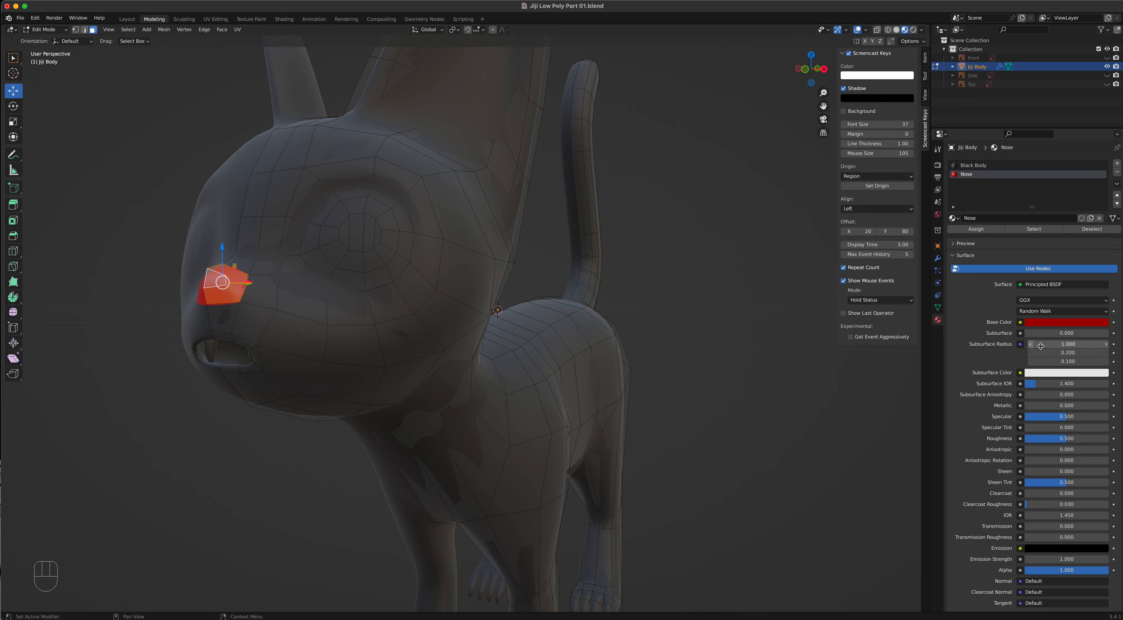
drag(1053, 323, 1051, 378)
Set the Nose material's Subsurface to 0.764, checking the nose's look in Object Mode
click(1031, 336)
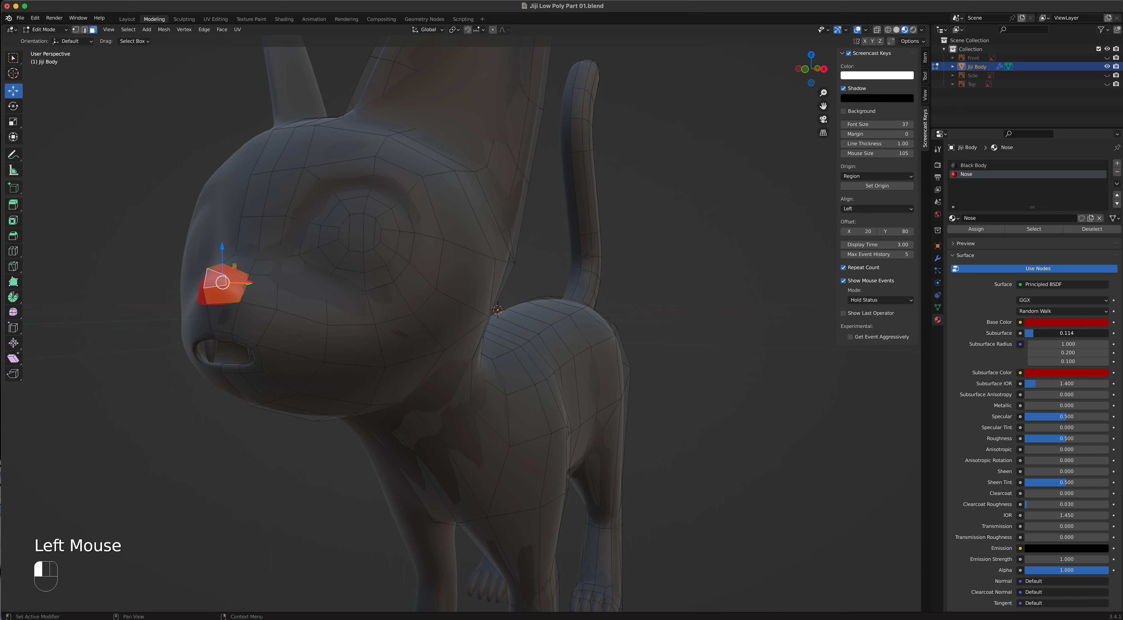
drag(1032, 333, 1053, 333)
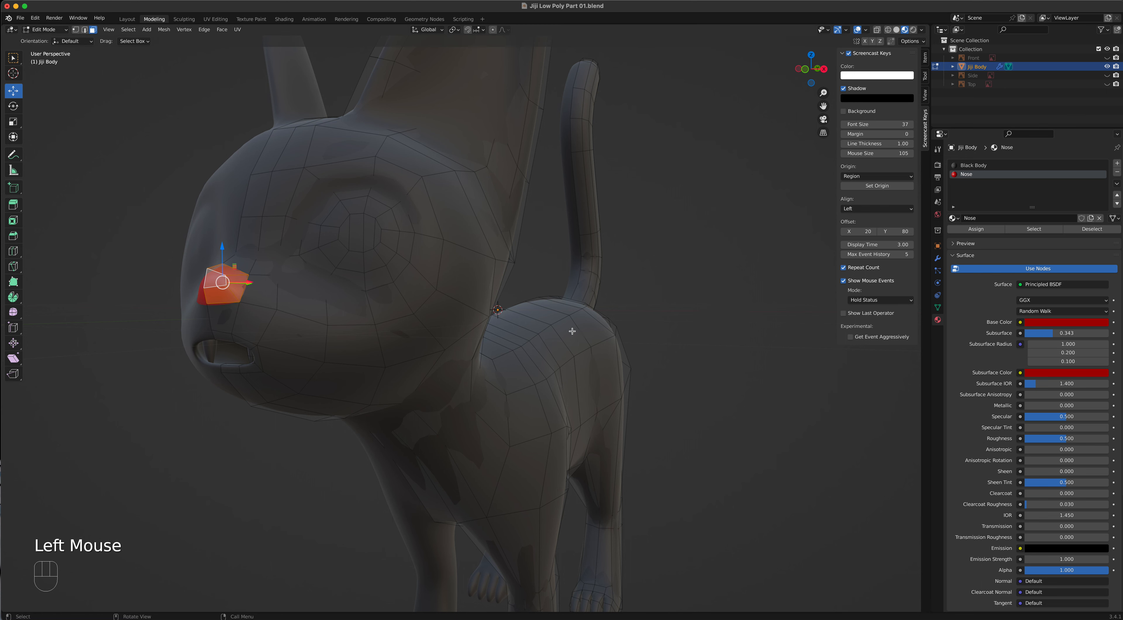
key(Tab)
scroll(318, 314, up, 2)
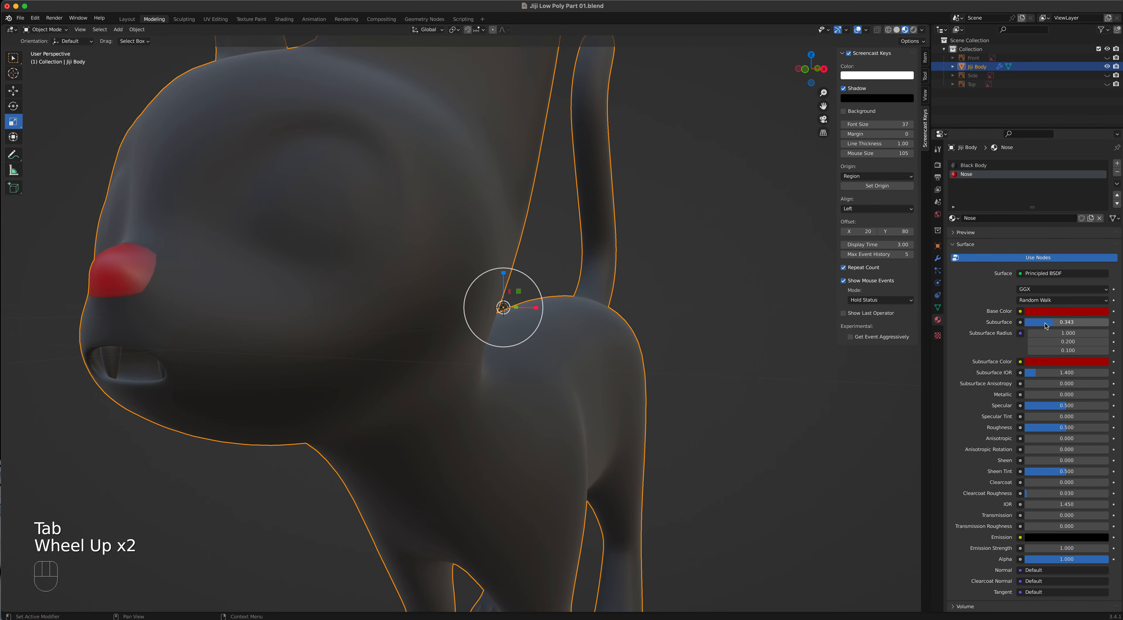
drag(1054, 325, 1089, 326)
scroll(454, 318, down, 2)
middle_drag(454, 318, 315, 343)
Return to Edit Mode and hide the Mirror and Subdivision modifiers in the viewport to expose the inside of the mouth
key(Tab)
scroll(236, 346, up, 3)
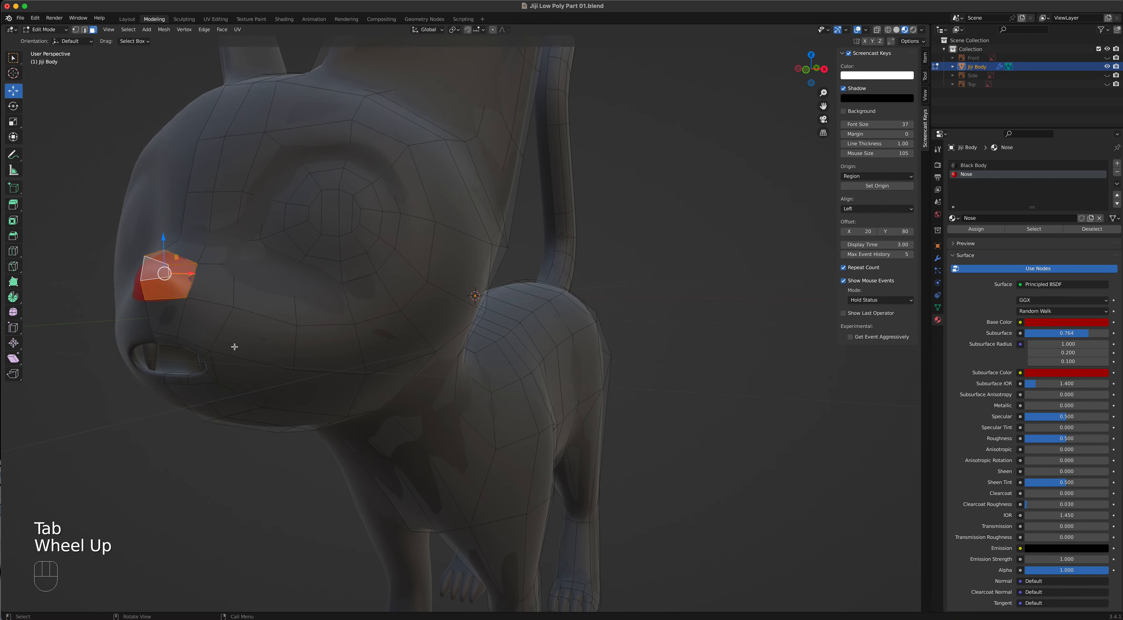
shift+middle_drag(236, 347, 659, 301)
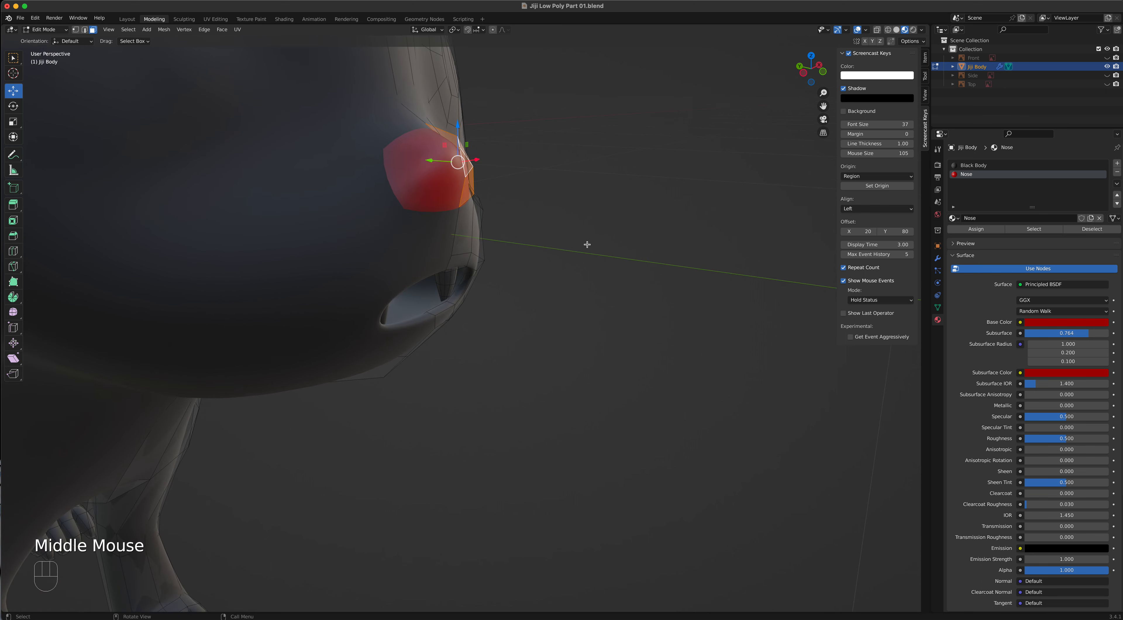
click(417, 295)
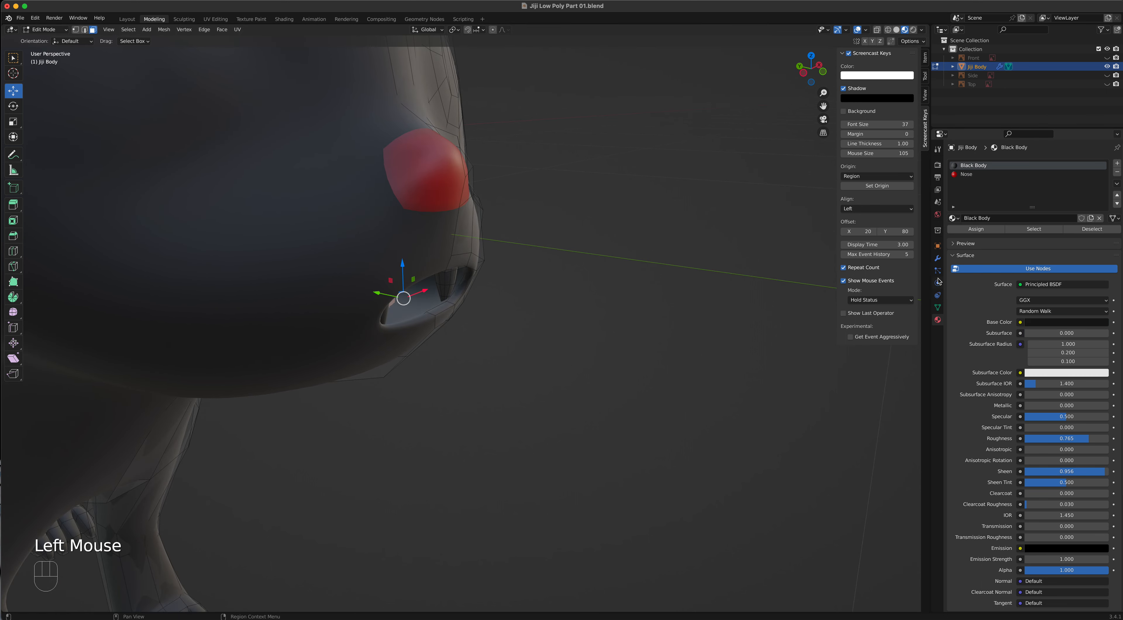
click(938, 259)
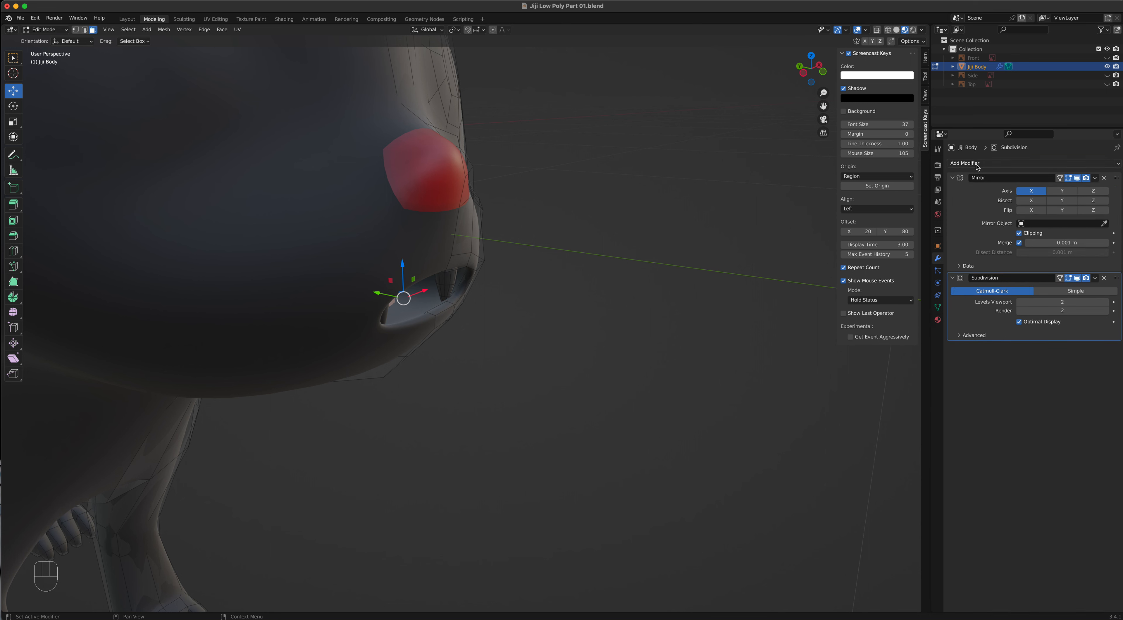
click(1080, 178)
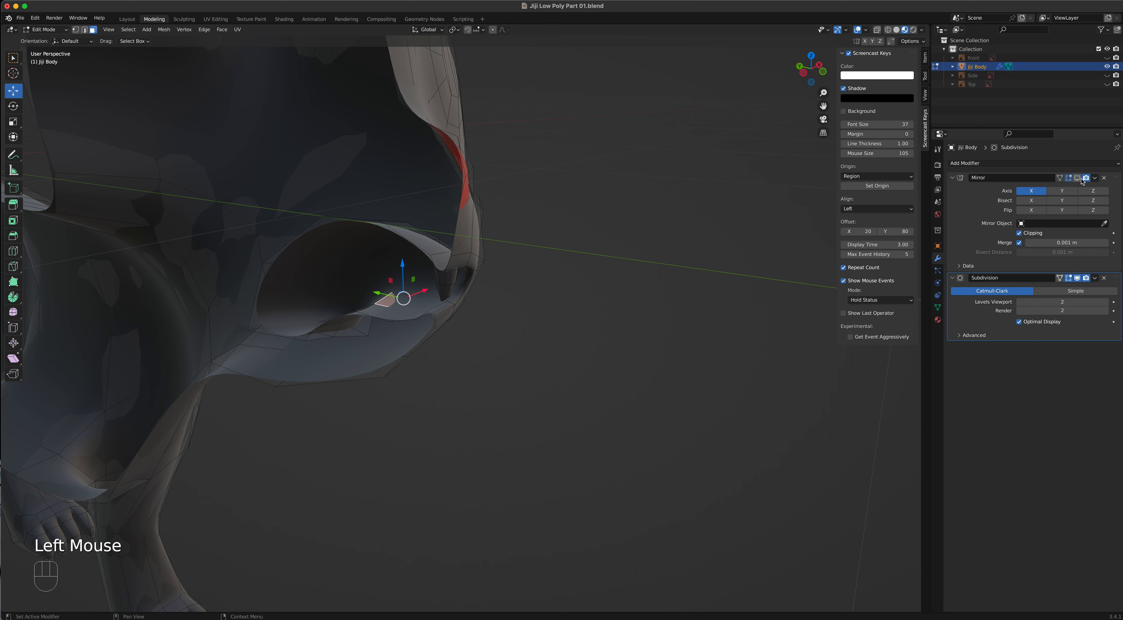
click(1077, 278)
middle_drag(436, 266, 357, 336)
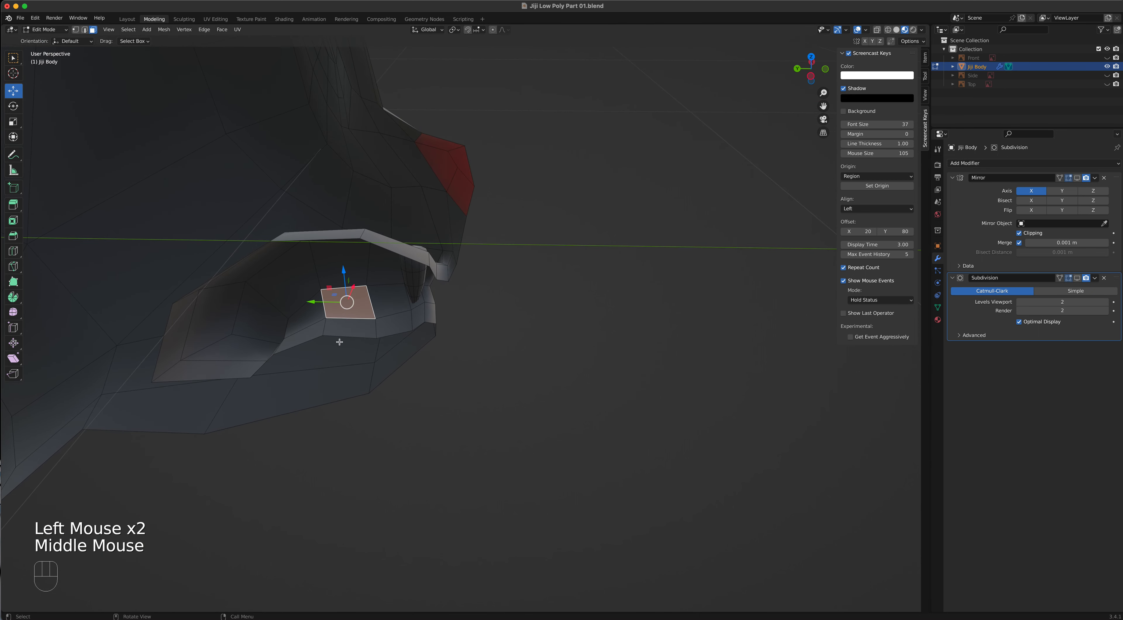
Select two faces at the back of the mouth cavity and grow the selection until it covers the whole mouth interior
click(207, 366)
shift+click(174, 349)
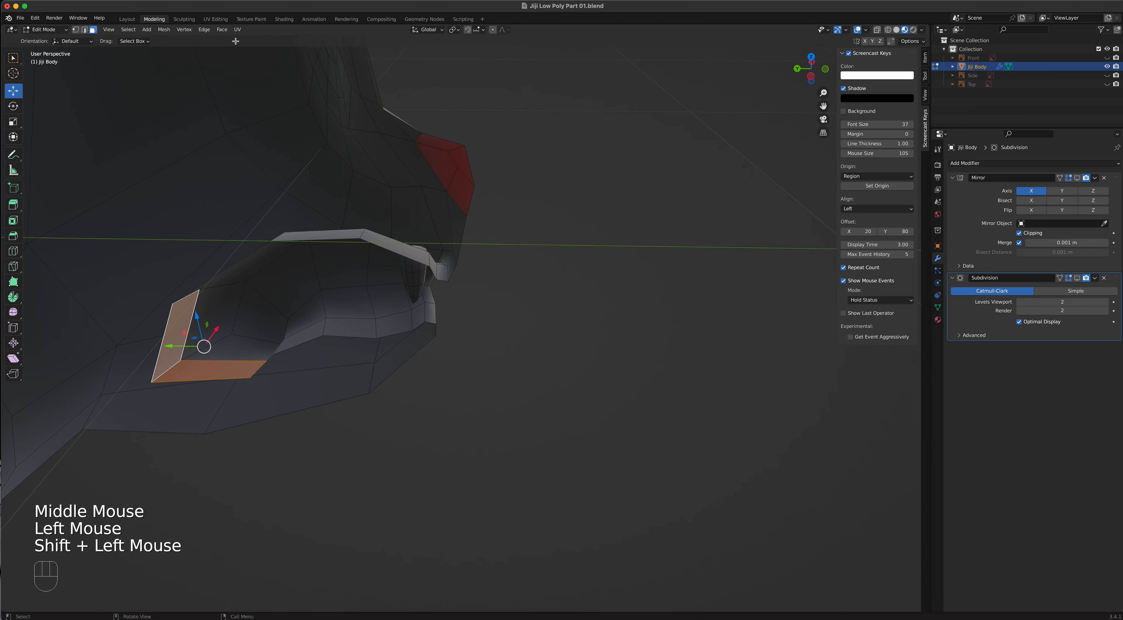
click(128, 29)
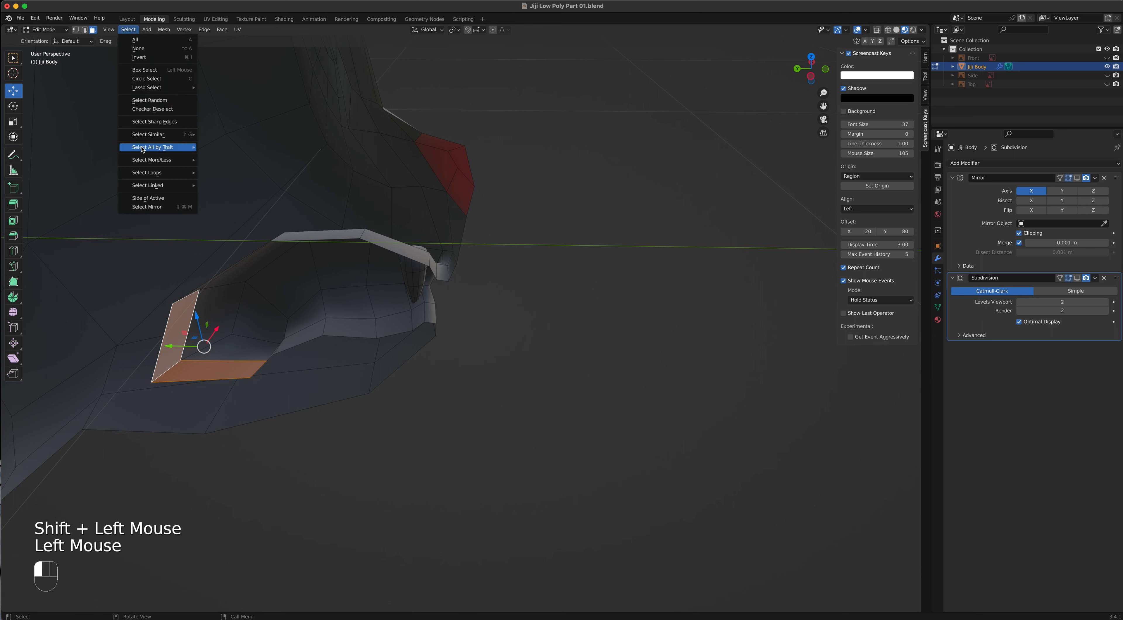
mouse_move(146, 157)
click(209, 162)
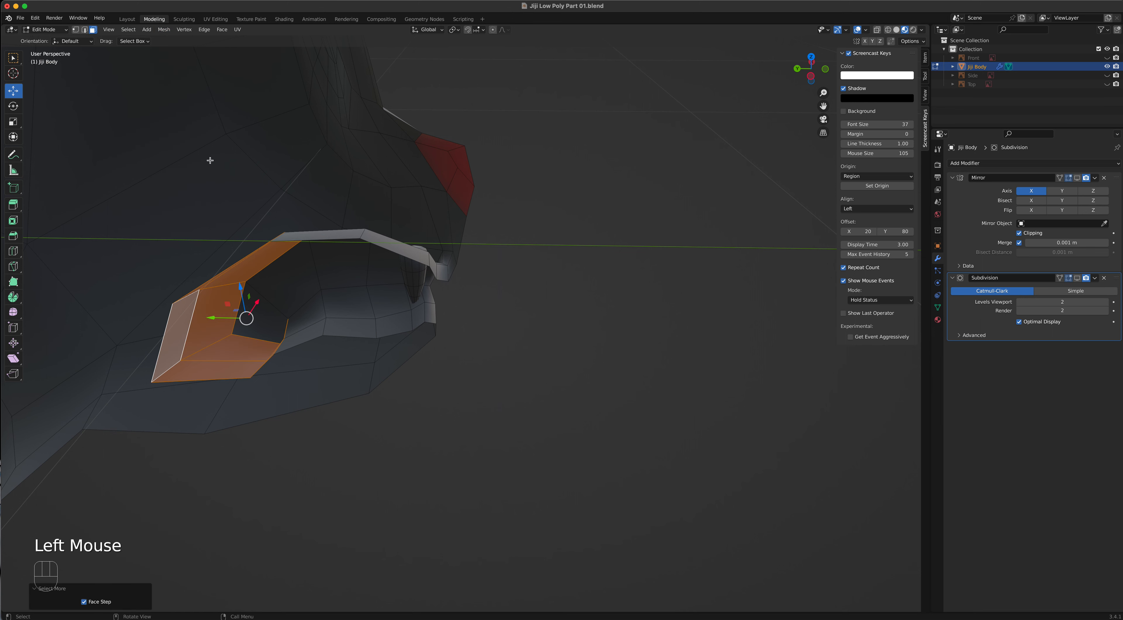
key(ctrl+KP_Add)
key(ctrl+KP_Add)
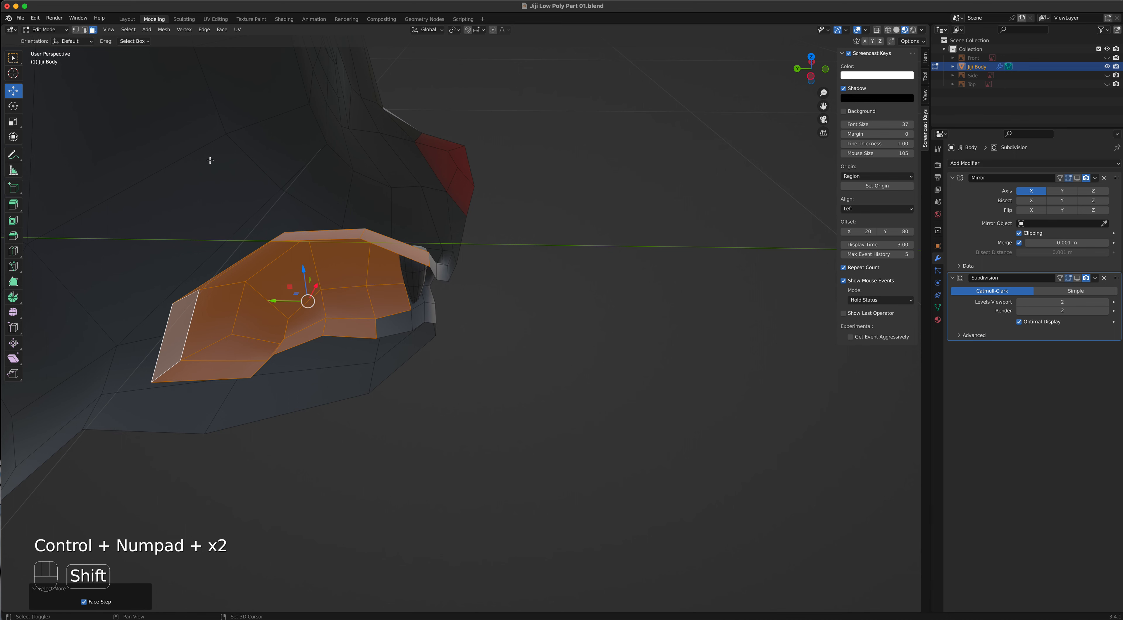
key(shift+r)
scroll(527, 262, up, 1)
scroll(528, 262, up, 1)
middle_drag(528, 262, 549, 293)
scroll(496, 265, up, 3)
scroll(496, 265, up, 1)
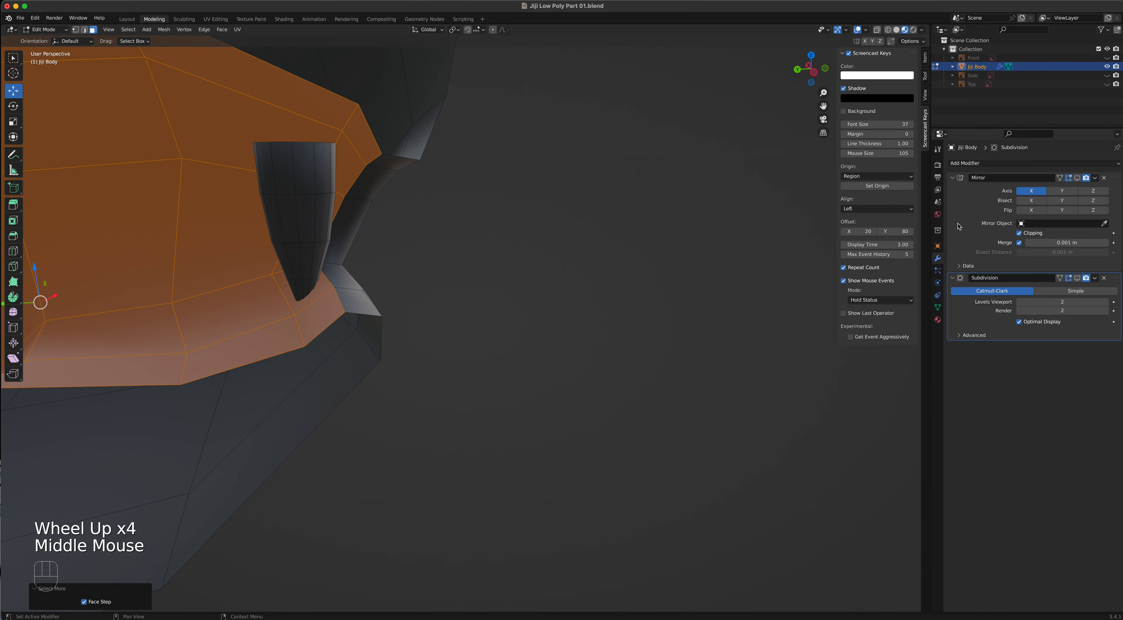
Assign the Nose material to the selected mouth interior faces and check the result in Object Mode
click(938, 319)
click(970, 175)
click(976, 229)
middle_drag(471, 301, 551, 323)
key(Tab)
scroll(526, 318, down, 6)
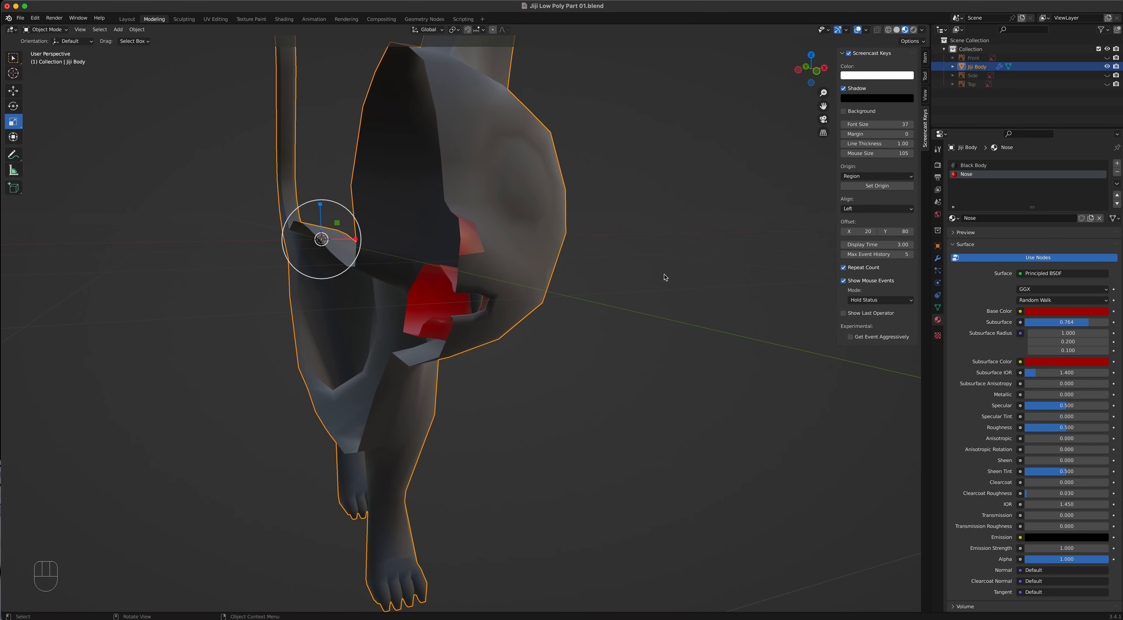
scroll(526, 277, up, 5)
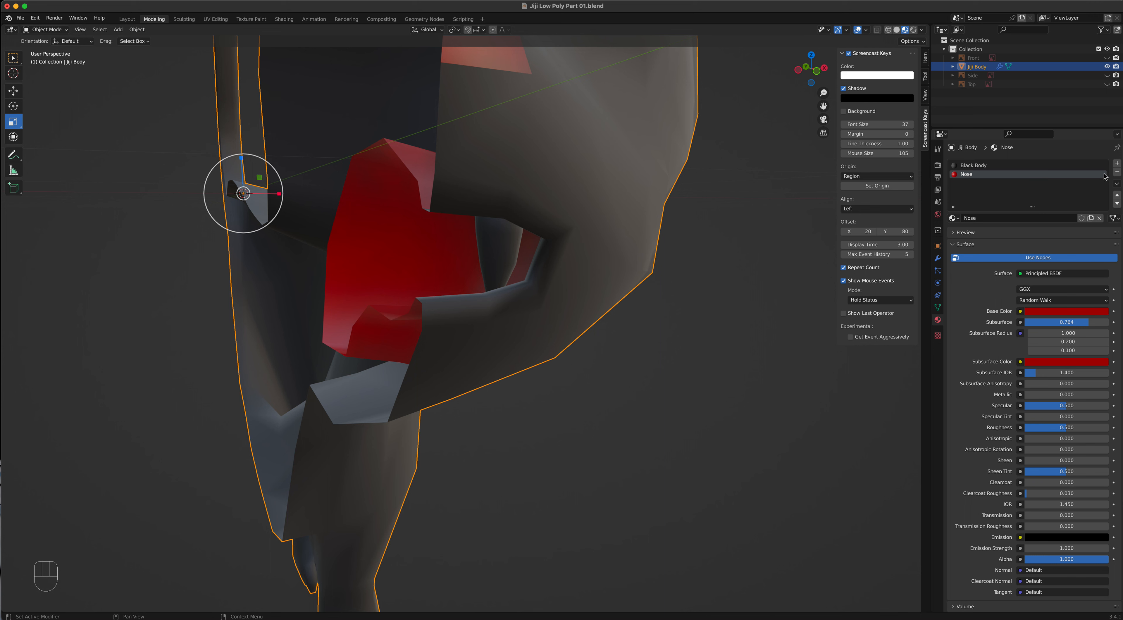
Add a third material slot, fill it with a separate copy of the Nose material and name the copy "Inside Mouth"
click(1117, 165)
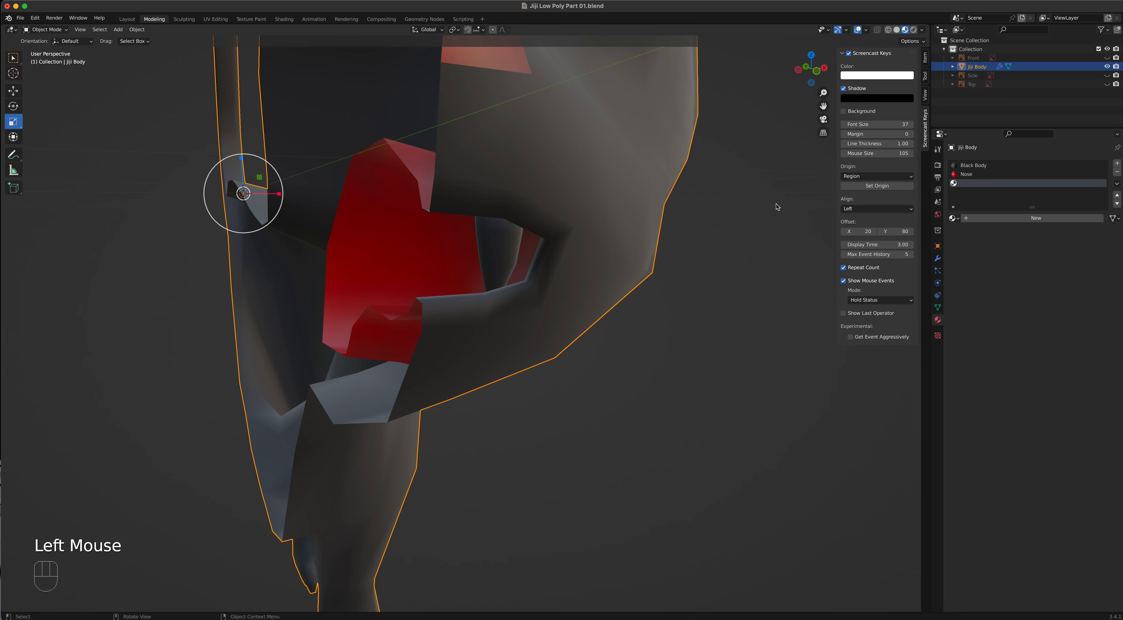
click(955, 219)
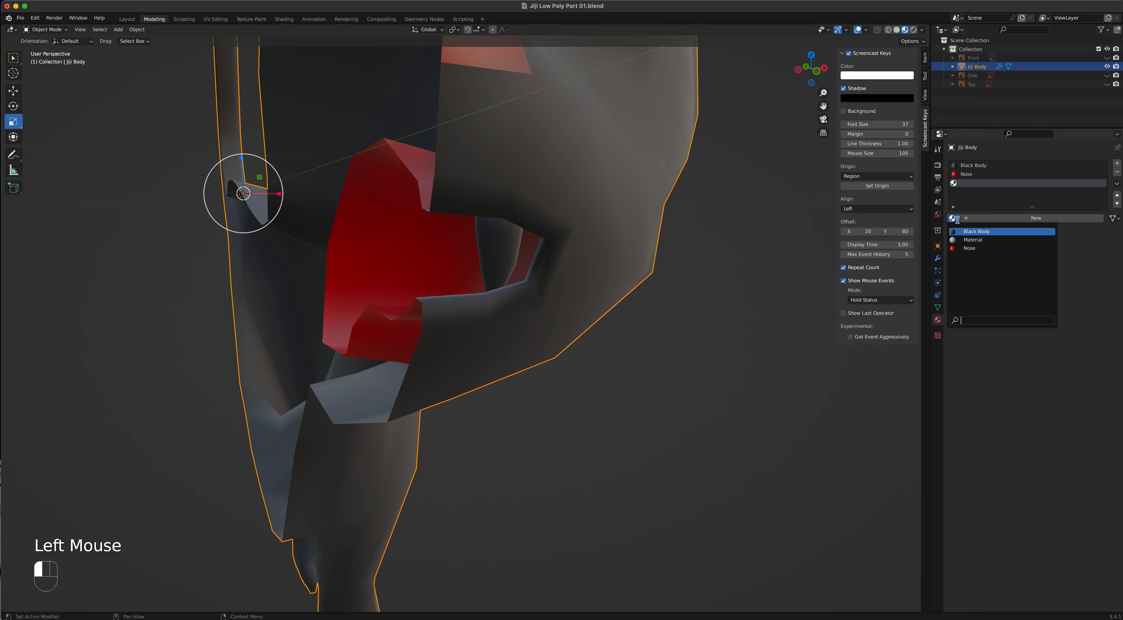
click(966, 248)
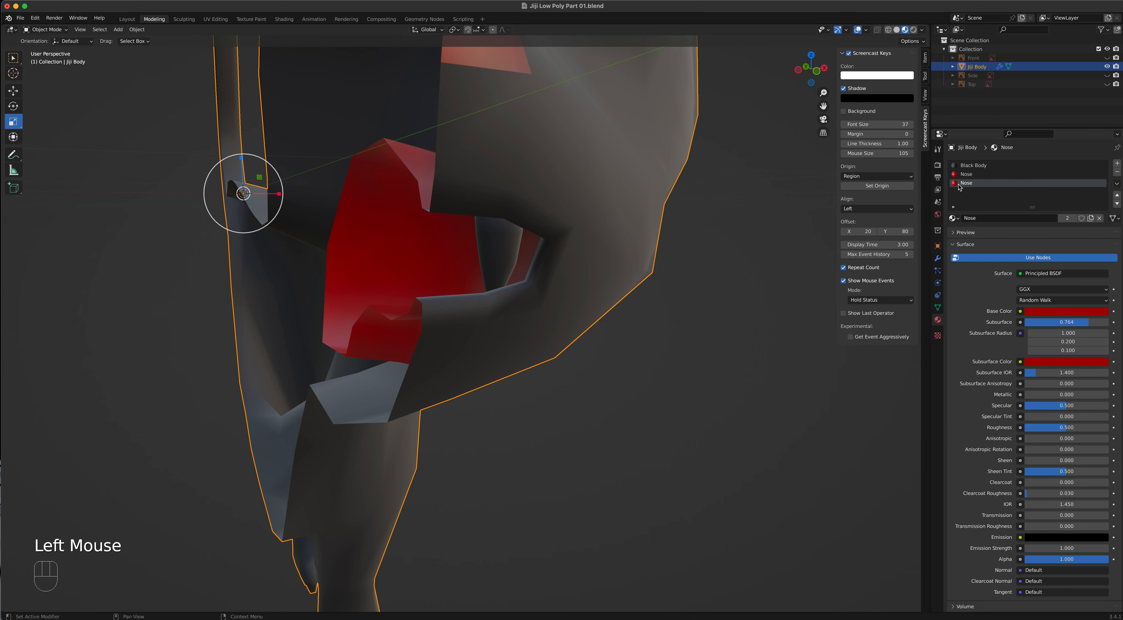
click(1091, 219)
double_click(979, 183)
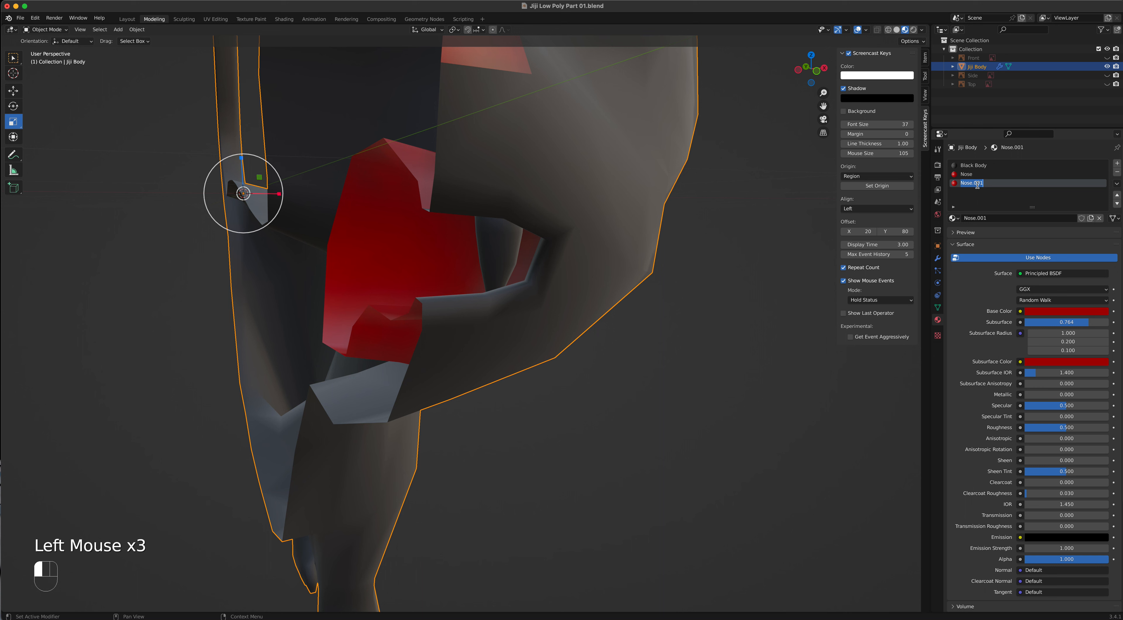
text(Inside Youth)
key(Return)
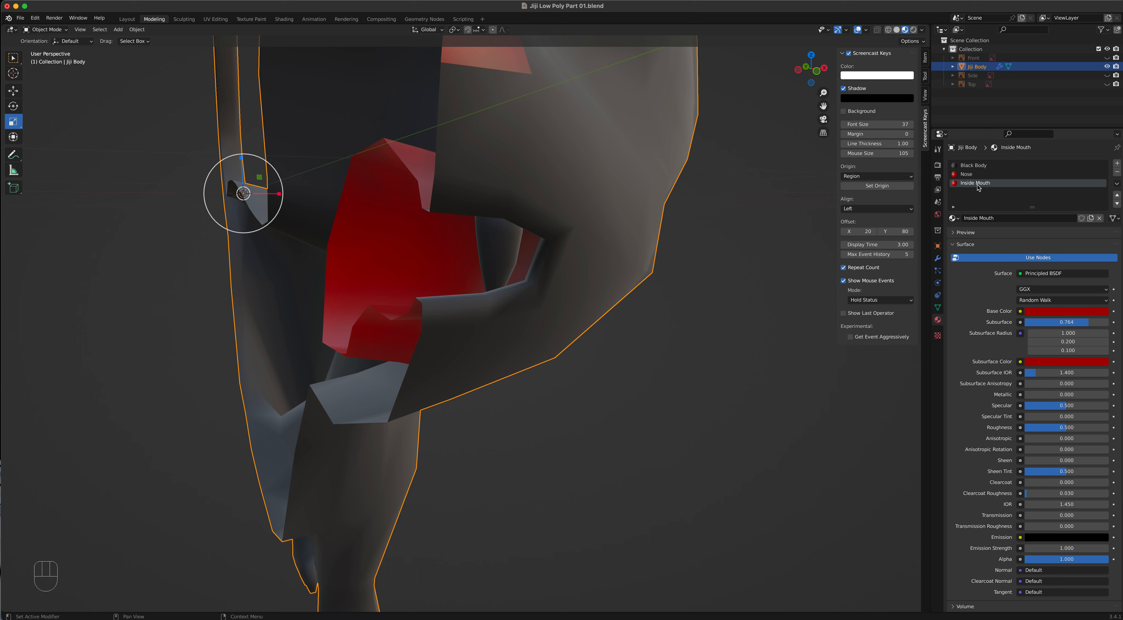
Darken the Inside Mouth material's base color to Value 0.168, leaving its fake user off
click(1078, 313)
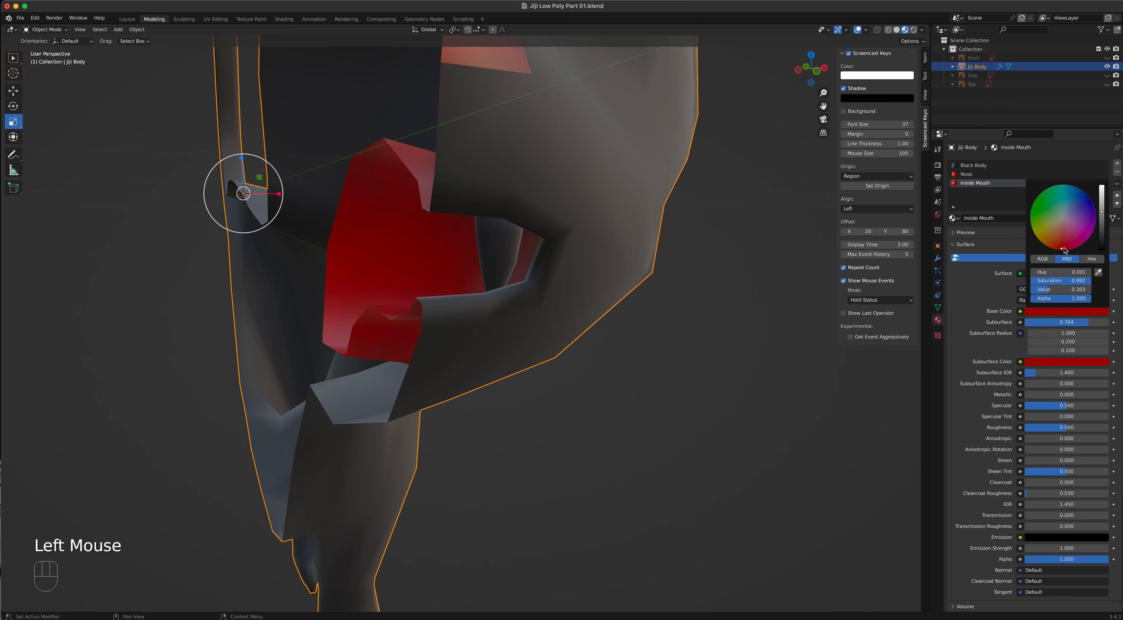
click(1102, 222)
drag(1102, 222, 1104, 220)
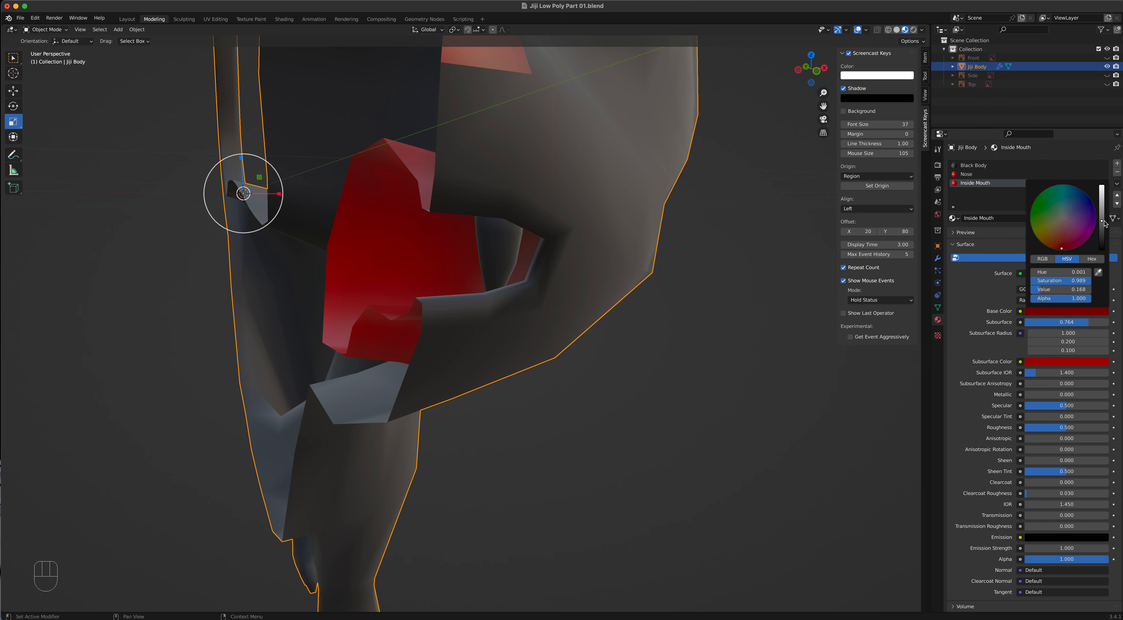
click(982, 186)
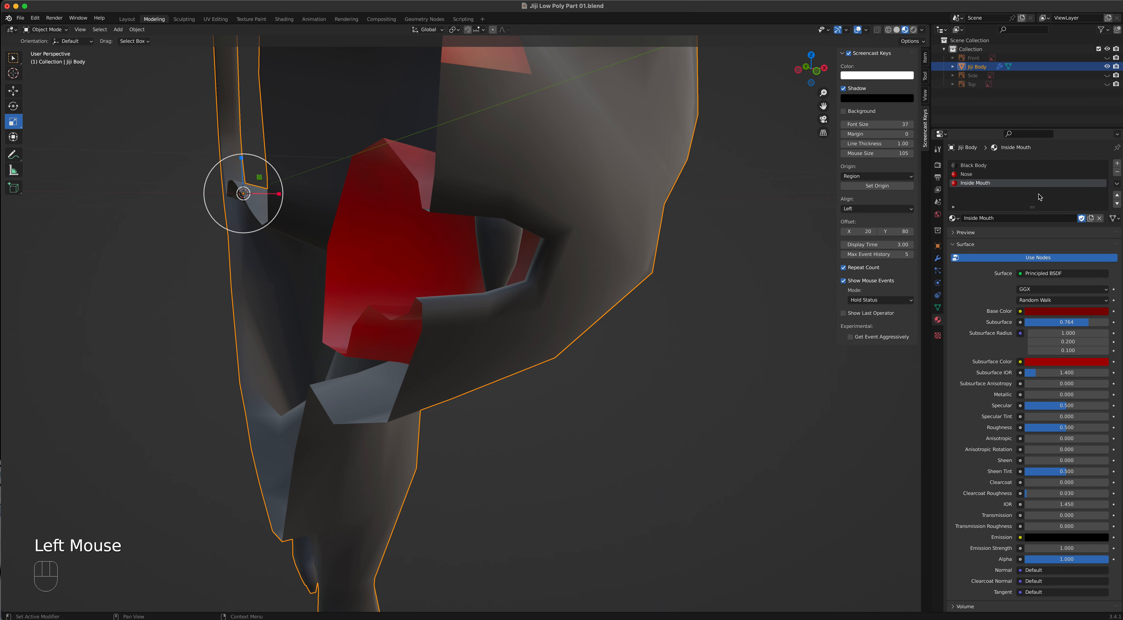
click(1081, 219)
click(1001, 184)
Set the Inside Mouth material's Subsurface to 0.275 and compare it with the Nose material
click(1067, 312)
click(981, 272)
drag(1034, 323, 1064, 325)
click(981, 174)
click(982, 186)
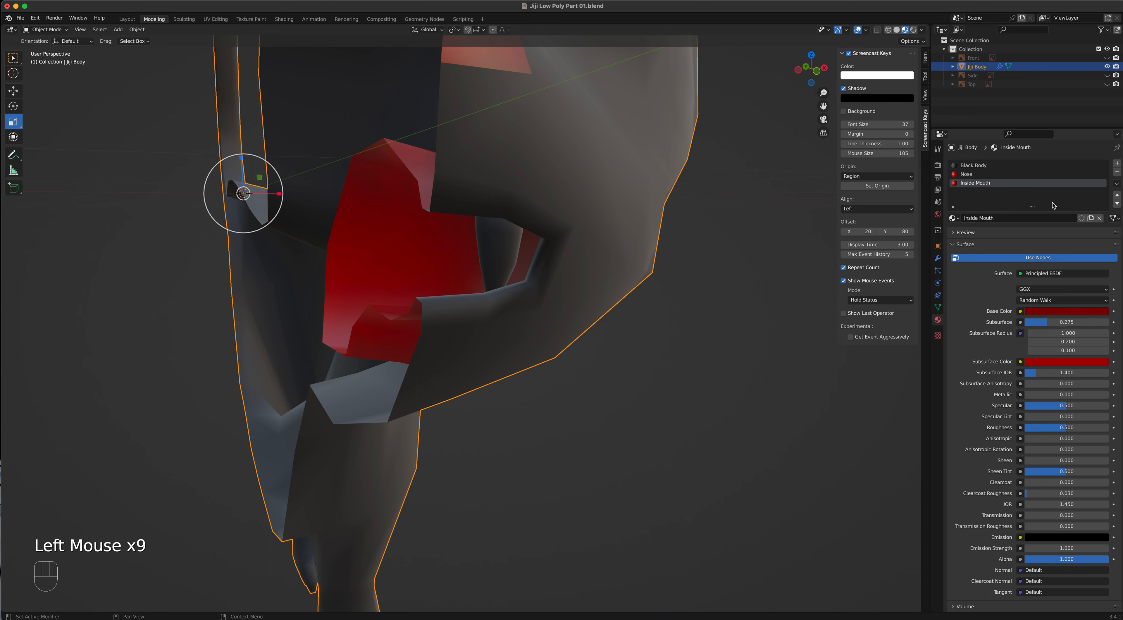